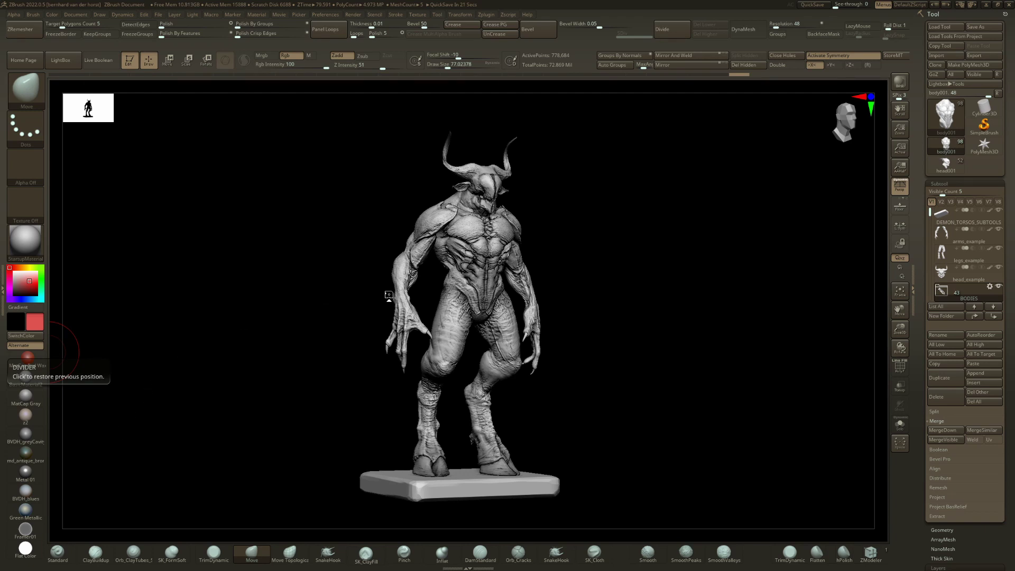
pyautogui.moveTo(414, 296); pyautogui.dragTo(404, 303, button='right')
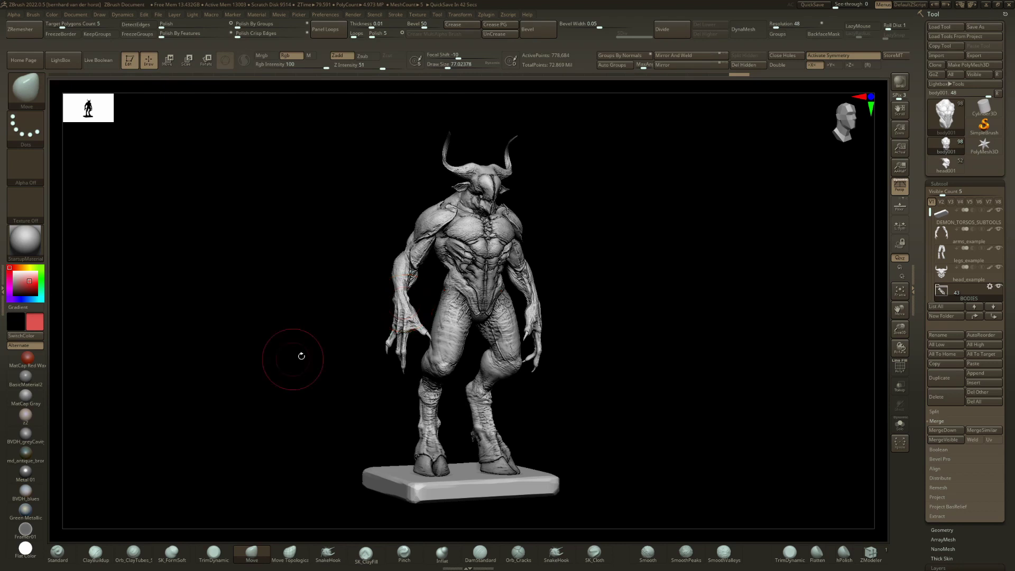
pyautogui.keyDown('shift'); pyautogui.moveTo(363, 328); pyautogui.dragTo(347, 347); pyautogui.keyUp('shift')
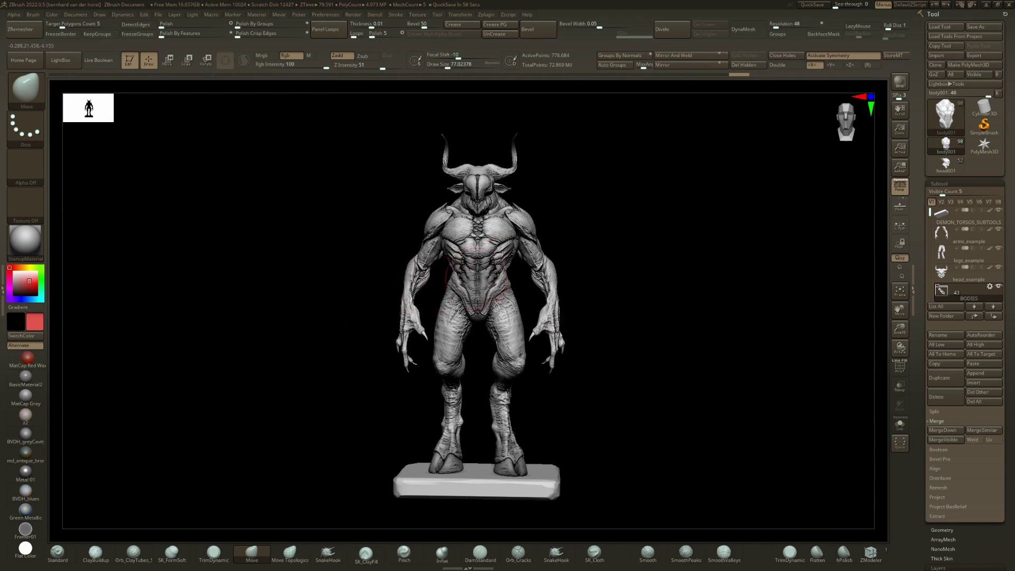
pyautogui.moveTo(418, 285)
pyautogui.mouseDown(button='right')
pyautogui.moveTo(502, 295)
pyautogui.moveTo(483, 325)
pyautogui.mouseUp(button='right')
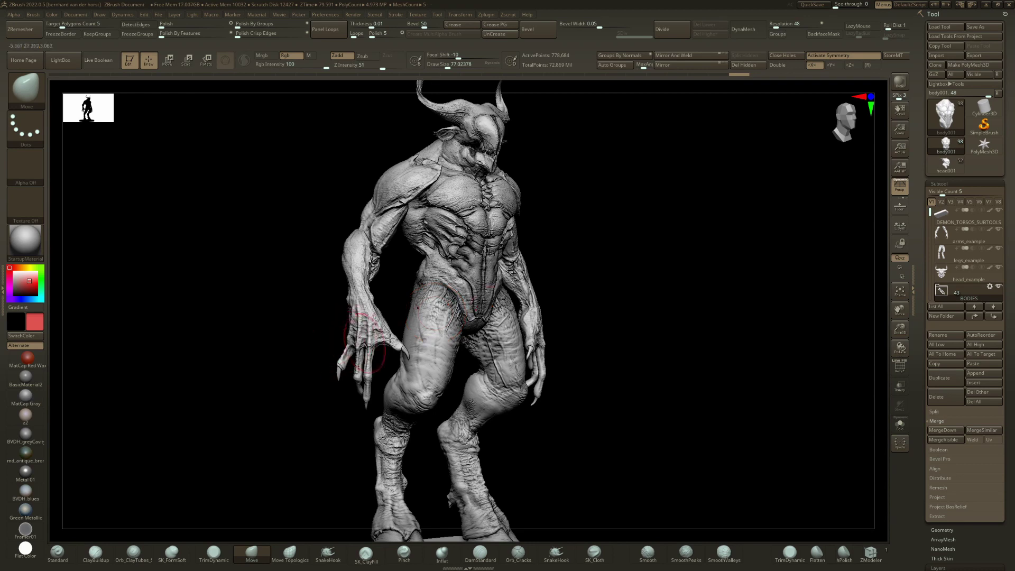
pyautogui.moveTo(382, 338); pyautogui.dragTo(475, 332, button='right')
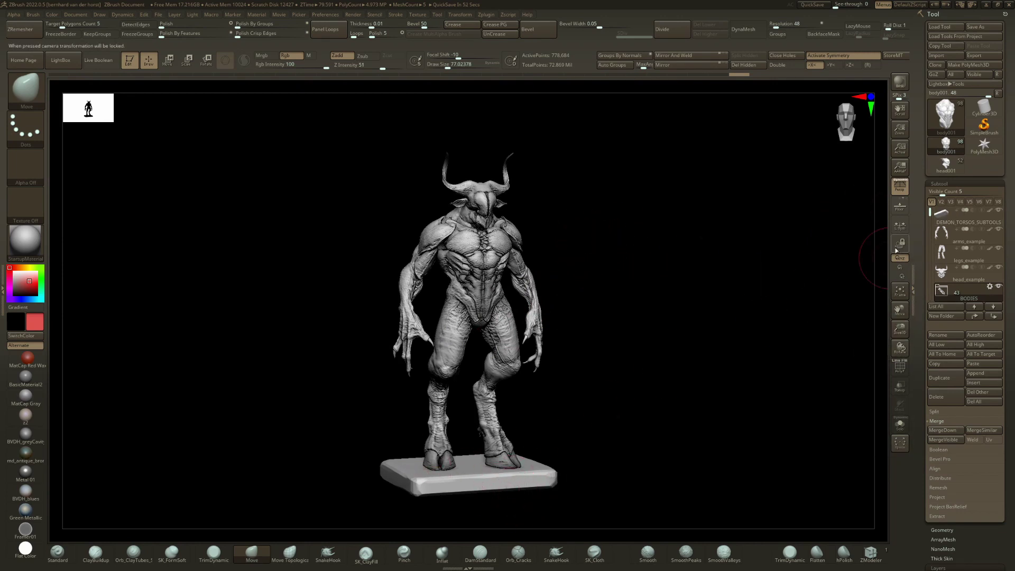
# Step: Select the arms_example subtool, try out its layer sliders, and reset the changed layer's intensity to 0
pyautogui.keyDown('alt'); pyautogui.click(524, 309); pyautogui.keyUp('alt')
pyautogui.hotkey('ctrl', 'shift', 's')
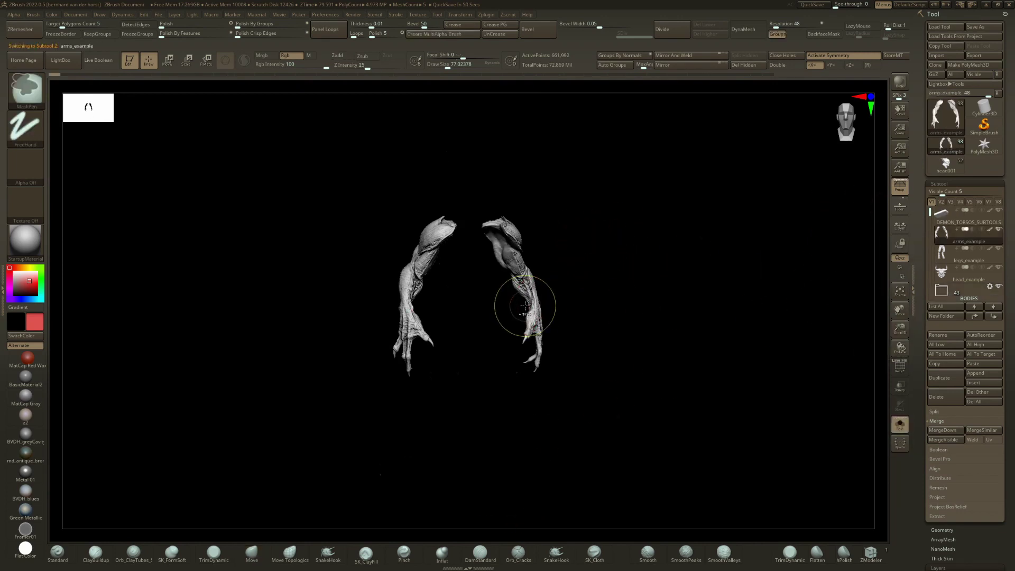
pyautogui.hotkey('ctrl', 'shift', 's')
pyautogui.moveTo(997, 323); pyautogui.dragTo(999, 8)
pyautogui.moveTo(966, 211)
pyautogui.mouseDown()
pyautogui.moveTo(989, 213)
pyautogui.moveTo(963, 217)
pyautogui.moveTo(986, 230)
pyautogui.moveTo(973, 209)
pyautogui.moveTo(960, 211)
pyautogui.mouseUp()
pyautogui.press('Return')
pyautogui.moveTo(972, 231); pyautogui.dragTo(952, 232)
pyautogui.click(952, 232)
pyautogui.write('0')
pyautogui.press('Return')
# Step: Select the legs_example subtool, try its obese layer and reset it to 0, then go through its remaining layers
pyautogui.moveTo(1010, 10); pyautogui.dragTo(1014, 341)
pyautogui.click(972, 216)
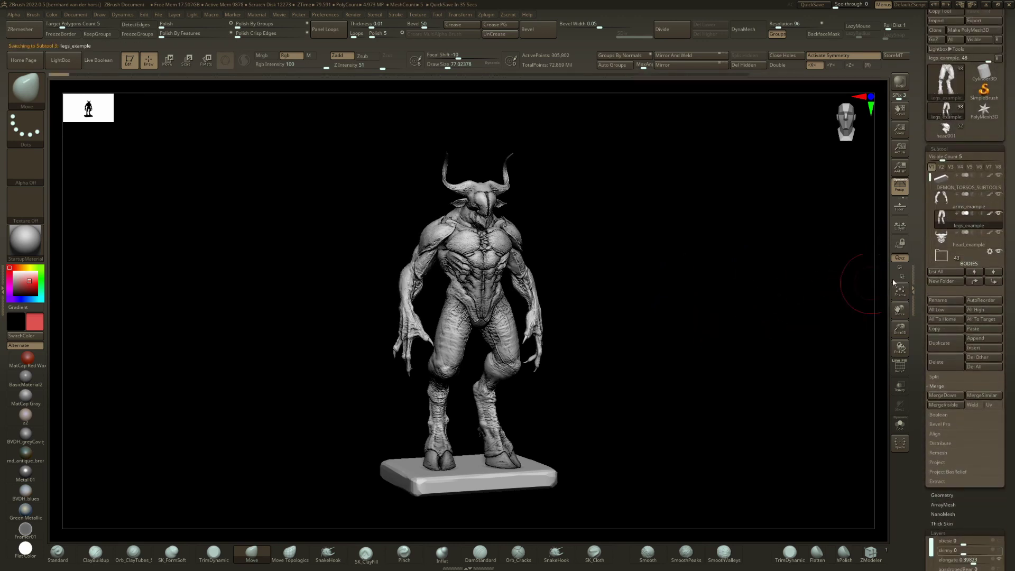
pyautogui.scroll(-5, 1014, 306)
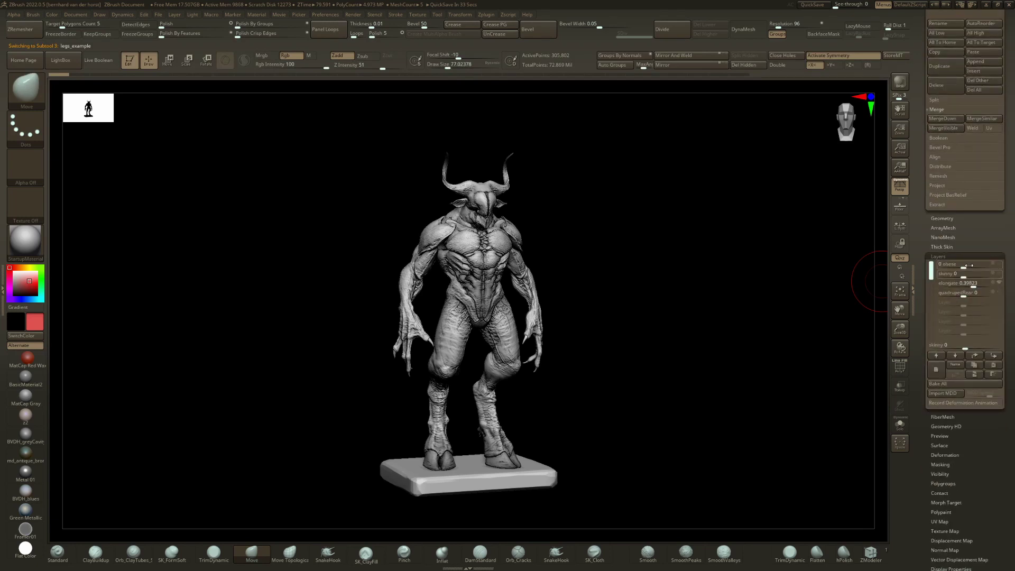
pyautogui.moveTo(969, 265)
pyautogui.mouseDown()
pyautogui.moveTo(986, 266)
pyautogui.moveTo(965, 266)
pyautogui.mouseUp()
pyautogui.click(964, 266)
pyautogui.write('0')
pyautogui.press('Return')
pyautogui.click(965, 272)
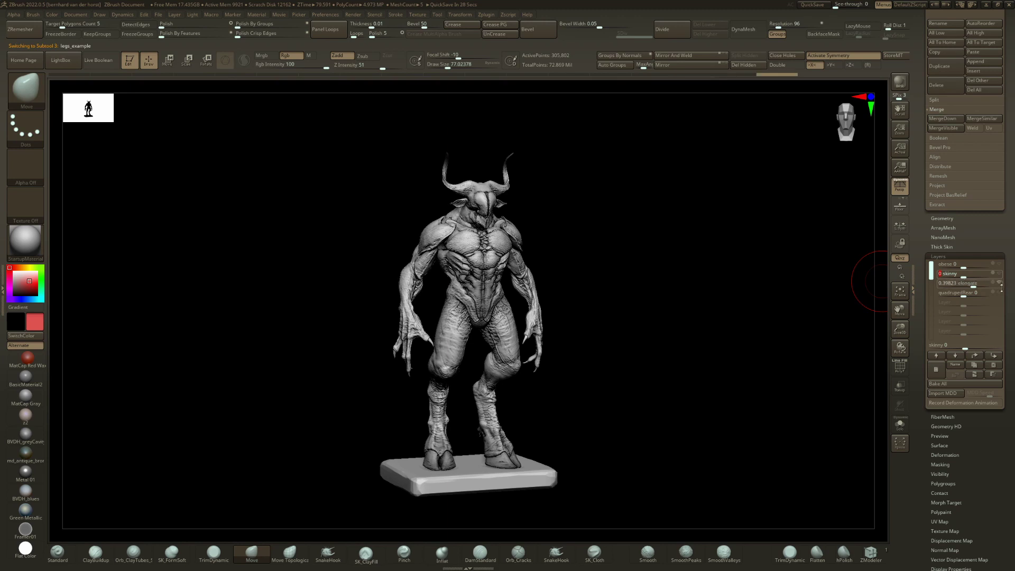
pyautogui.click(961, 292)
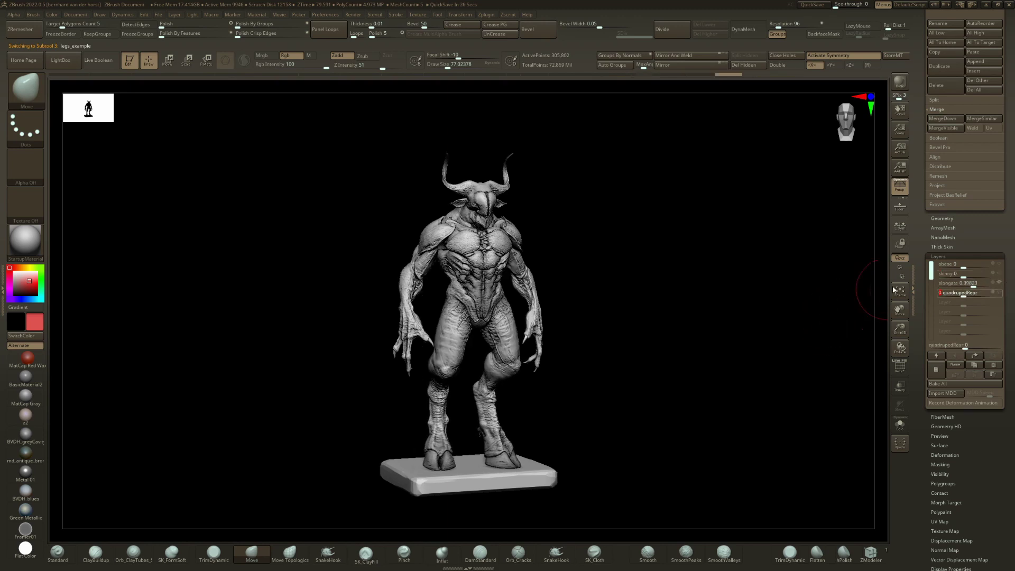
# Step: Select the head_example subtool and try its jawOpen and skinny layers, leaving both at 0
pyautogui.scroll(5, 945, 211)
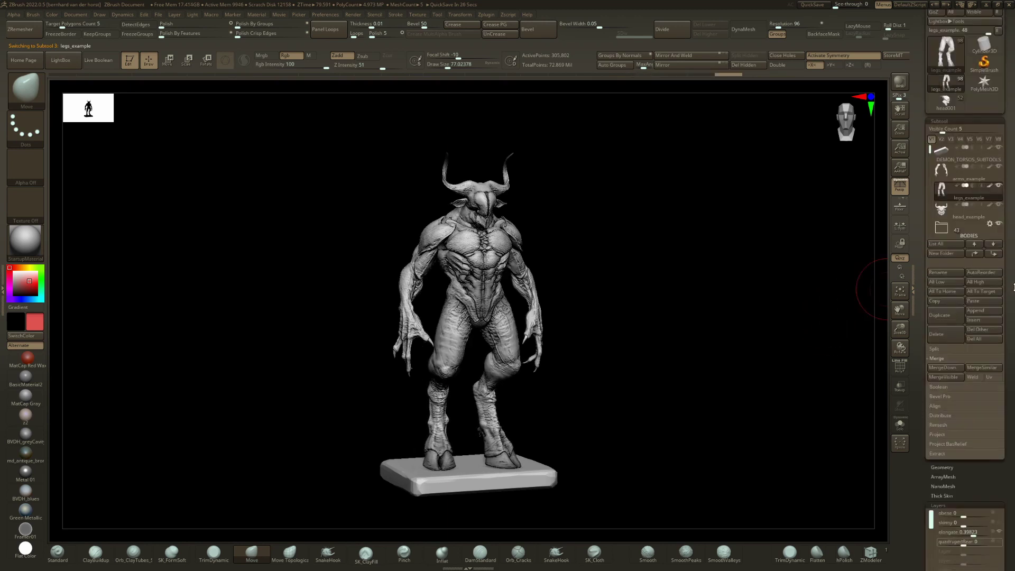
pyautogui.click(946, 211)
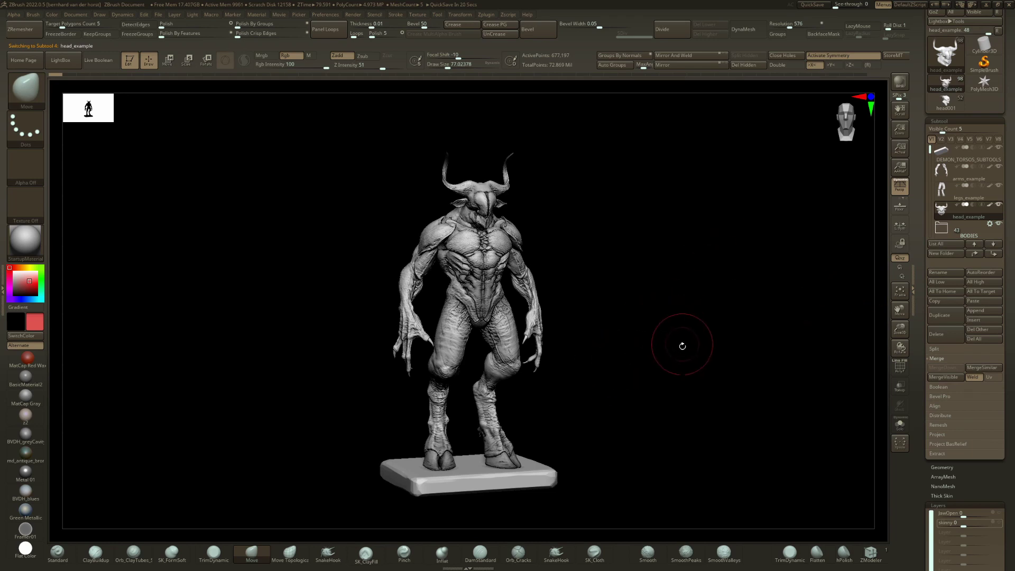
pyautogui.moveTo(964, 517)
pyautogui.mouseDown()
pyautogui.moveTo(987, 516)
pyautogui.moveTo(952, 525)
pyautogui.moveTo(964, 522)
pyautogui.mouseUp()
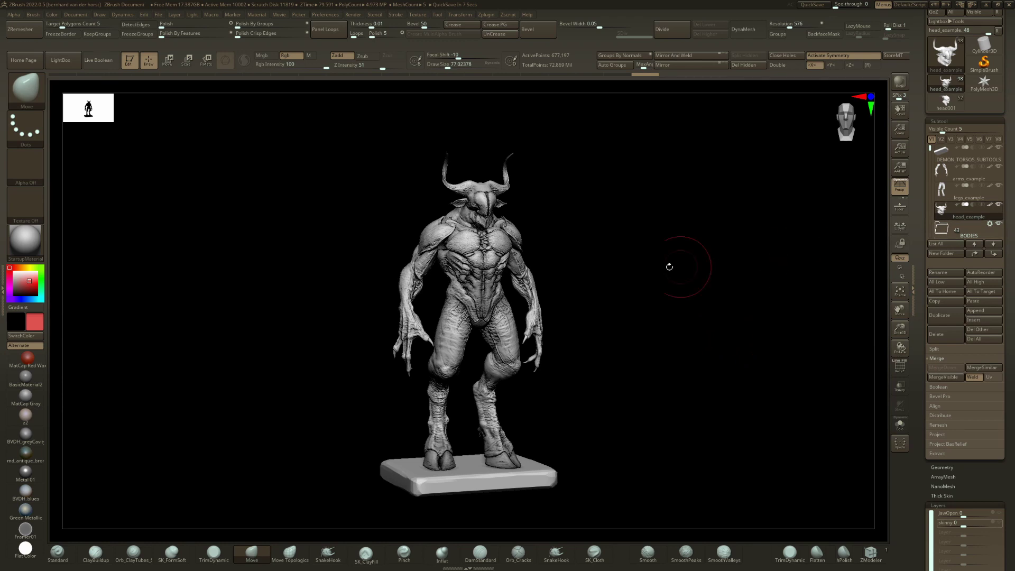
pyautogui.moveTo(502, 248); pyautogui.dragTo(466, 248, button='right')
pyautogui.keyDown('ctrl'); pyautogui.moveTo(465, 249); pyautogui.dragTo(452, 251, button='right'); pyautogui.keyUp('ctrl')
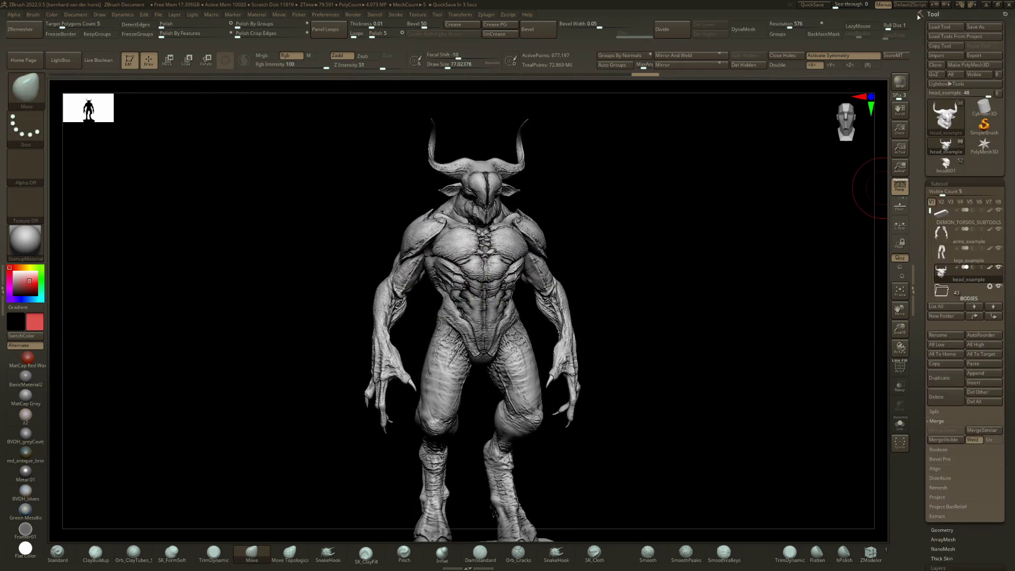
# Step: Browse the loadable tools to the Product folder of Creature World 2 - DEMON_TORSOS, and close the dialog without loading
pyautogui.click(940, 27)
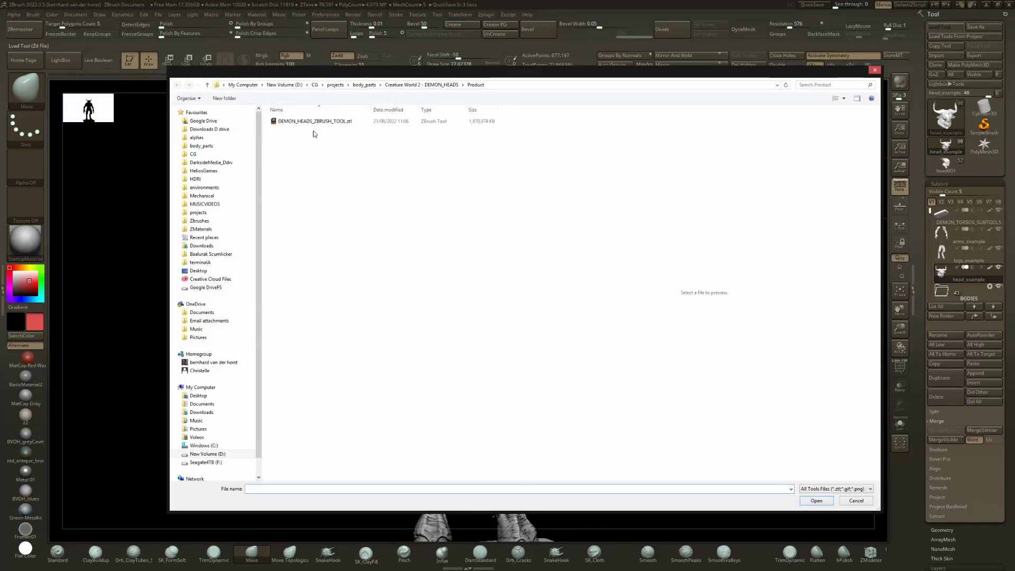
pyautogui.click(394, 86)
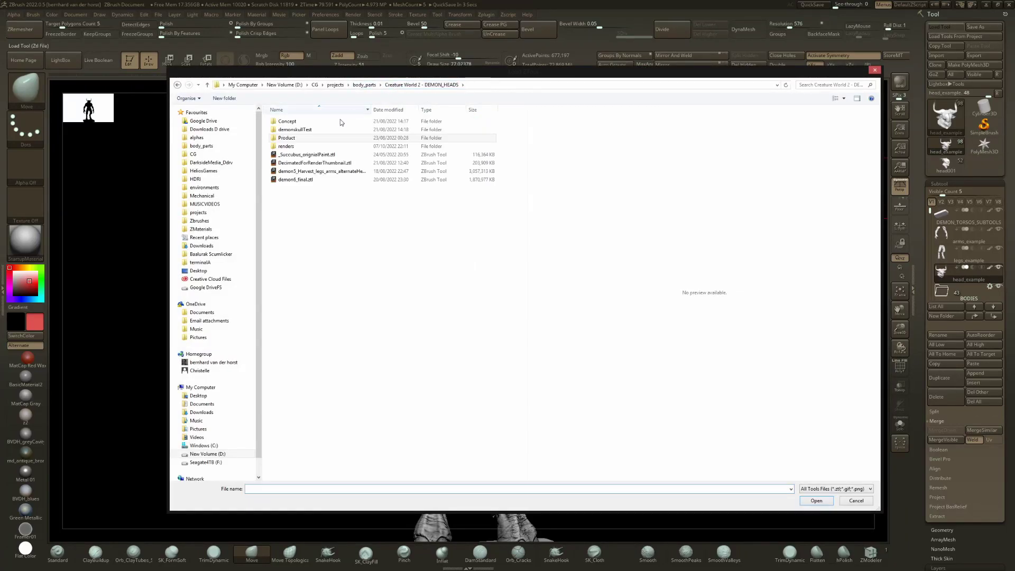
pyautogui.click(370, 85)
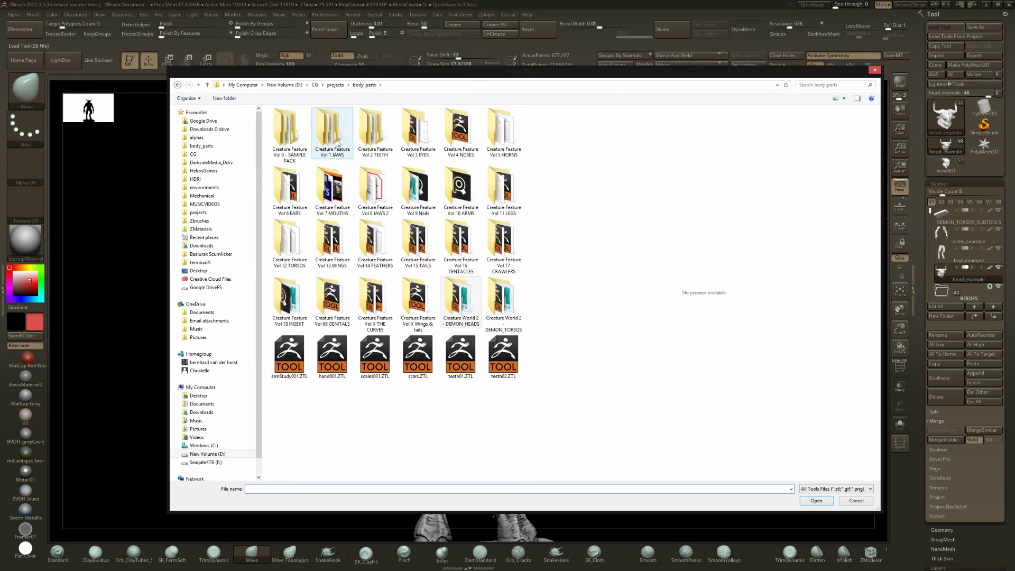
pyautogui.doubleClick(489, 287)
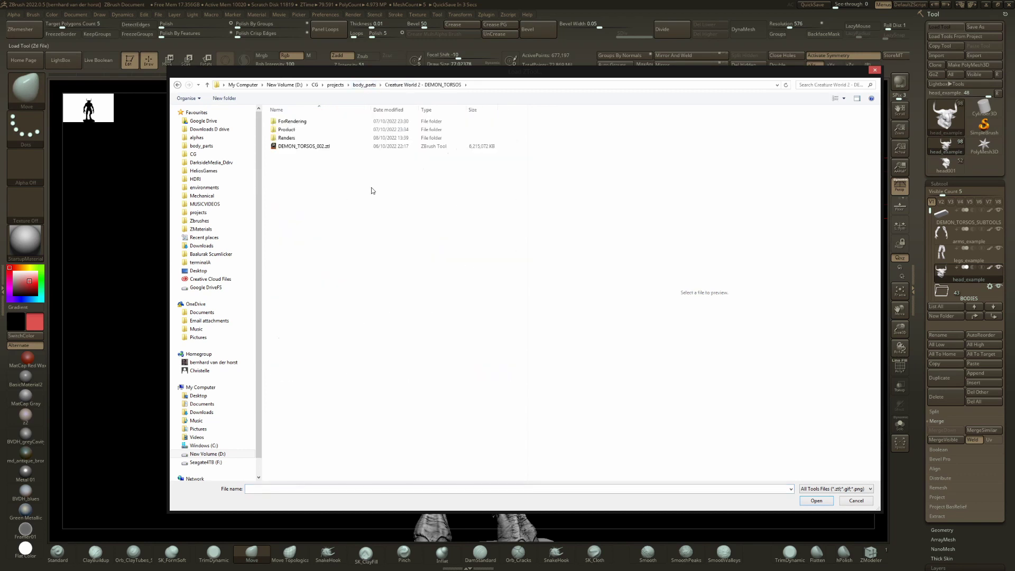
pyautogui.doubleClick(297, 130)
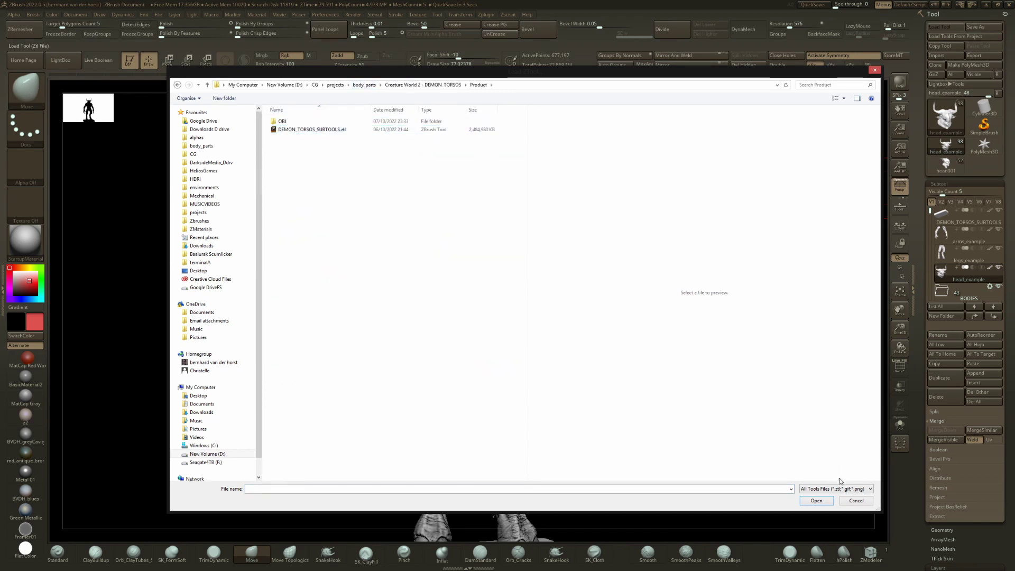
pyautogui.click(816, 501)
pyautogui.press('Escape')
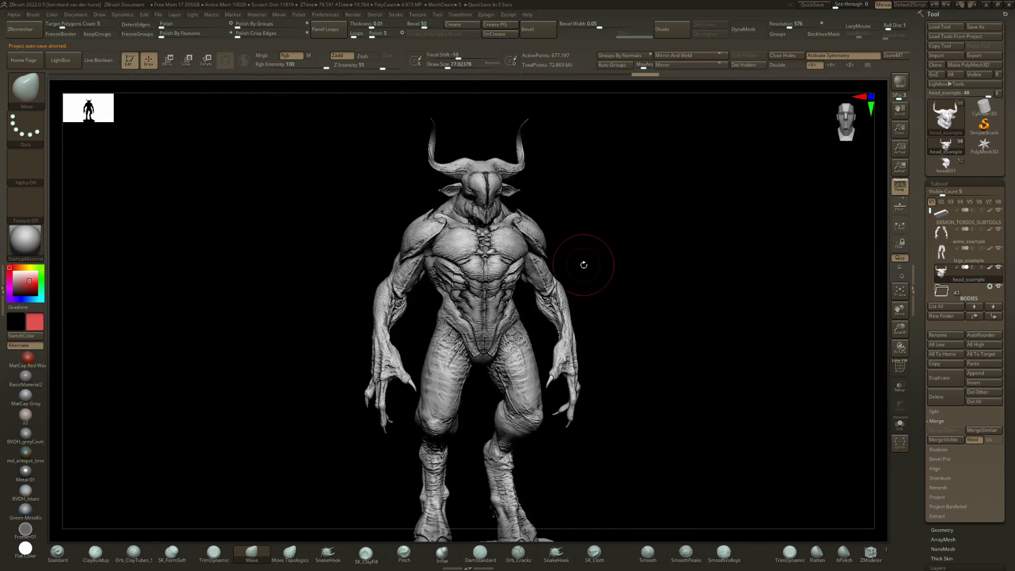
# Step: Select the torso subtool body001 on the figure and swap it for body002 from the BODIES folder
pyautogui.moveTo(601, 290); pyautogui.dragTo(556, 300)
pyautogui.moveTo(556, 300)
pyautogui.mouseDown(button='right')
pyautogui.moveTo(554, 340)
pyautogui.moveTo(577, 323)
pyautogui.moveTo(581, 338)
pyautogui.moveTo(587, 319)
pyautogui.moveTo(562, 288)
pyautogui.moveTo(567, 312)
pyautogui.mouseUp(button='right')
pyautogui.moveTo(567, 312); pyautogui.dragTo(587, 307)
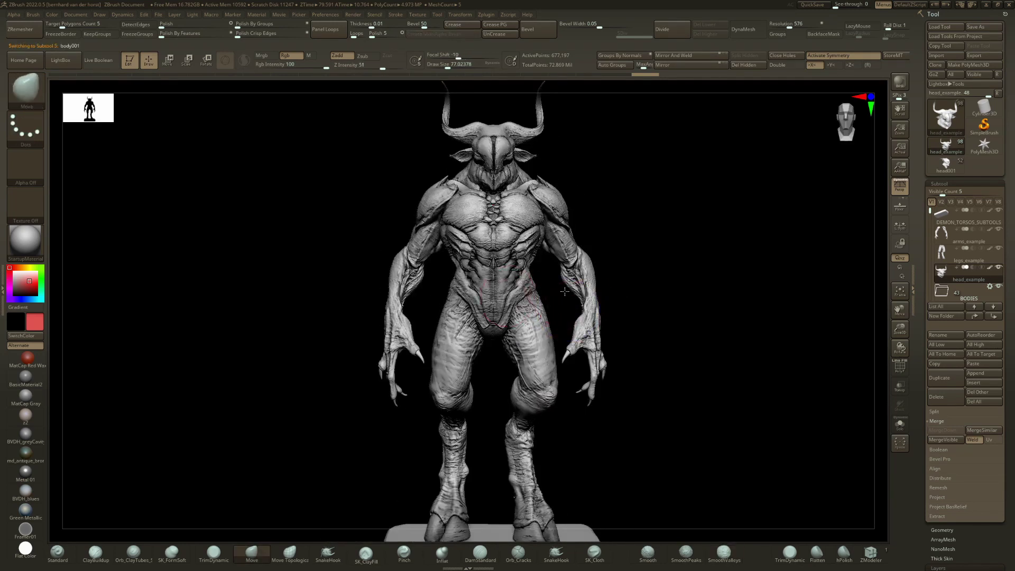
pyautogui.keyDown('alt'); pyautogui.click(506, 296); pyautogui.keyUp('alt')
pyautogui.hotkey('ctrl', 's')
pyautogui.hotkey('ctrl', 's')
pyautogui.moveTo(560, 294); pyautogui.dragTo(574, 297, button='right')
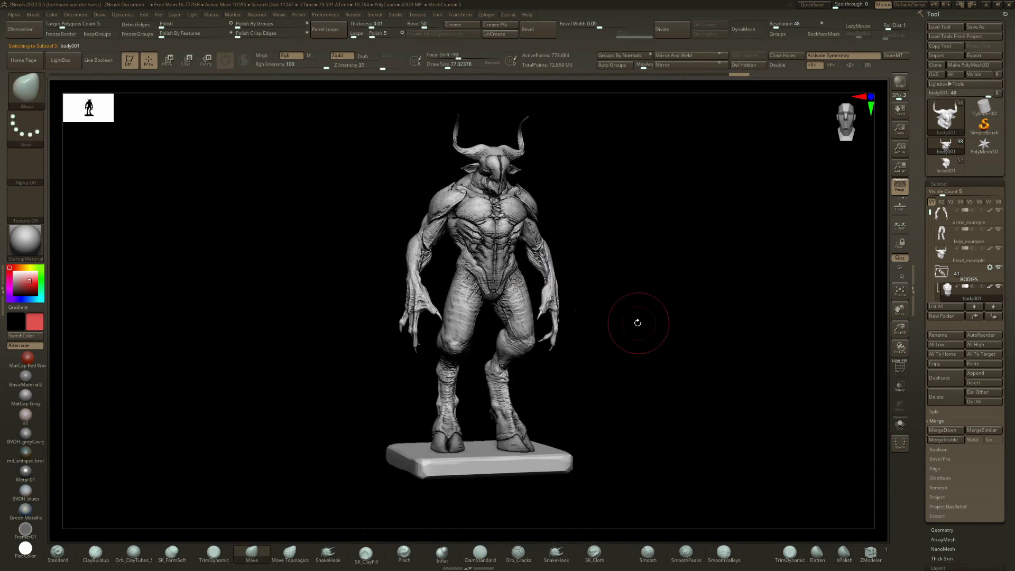
pyautogui.moveTo(636, 326); pyautogui.dragTo(622, 347)
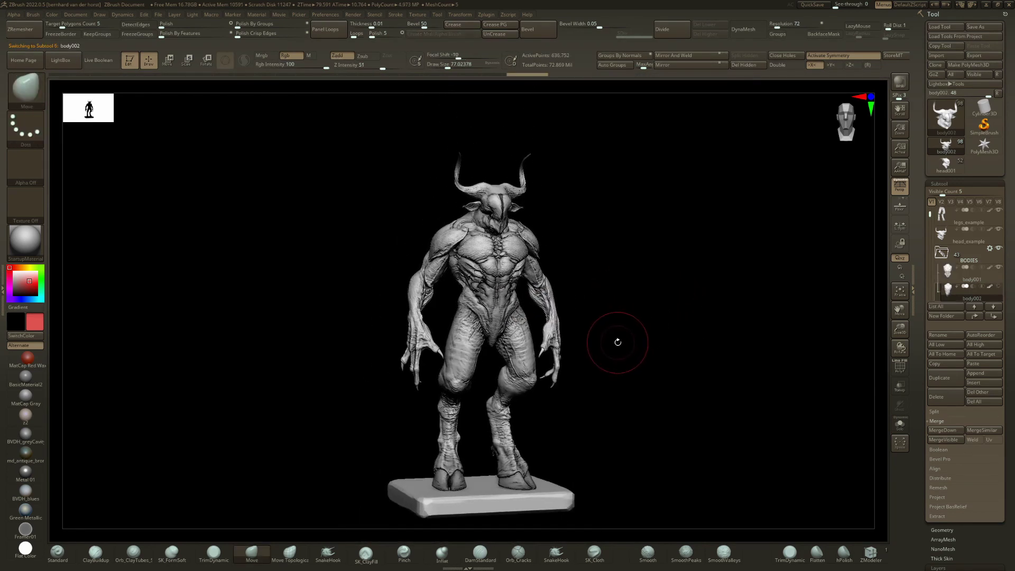
pyautogui.click(947, 278)
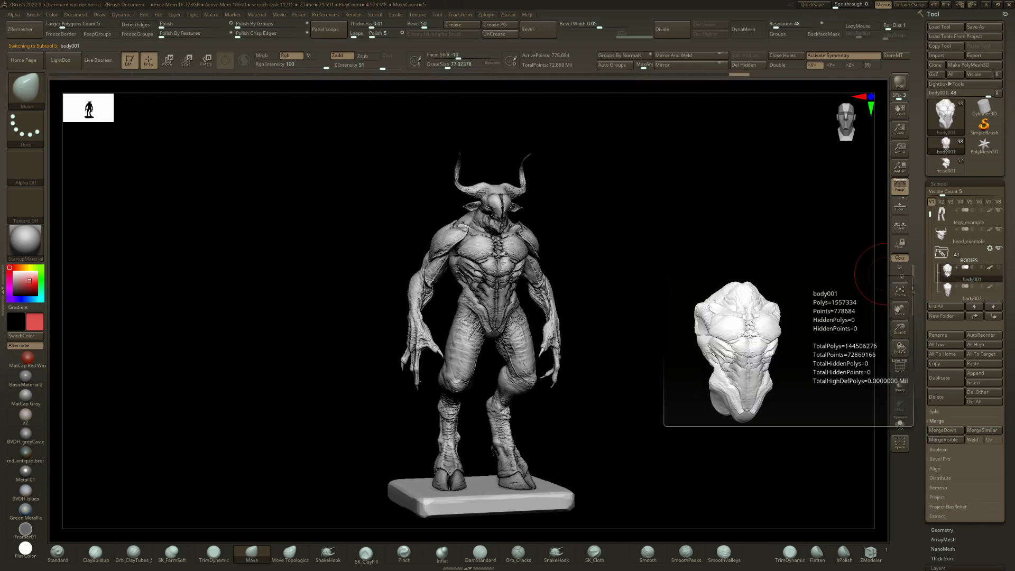
pyautogui.click(955, 290)
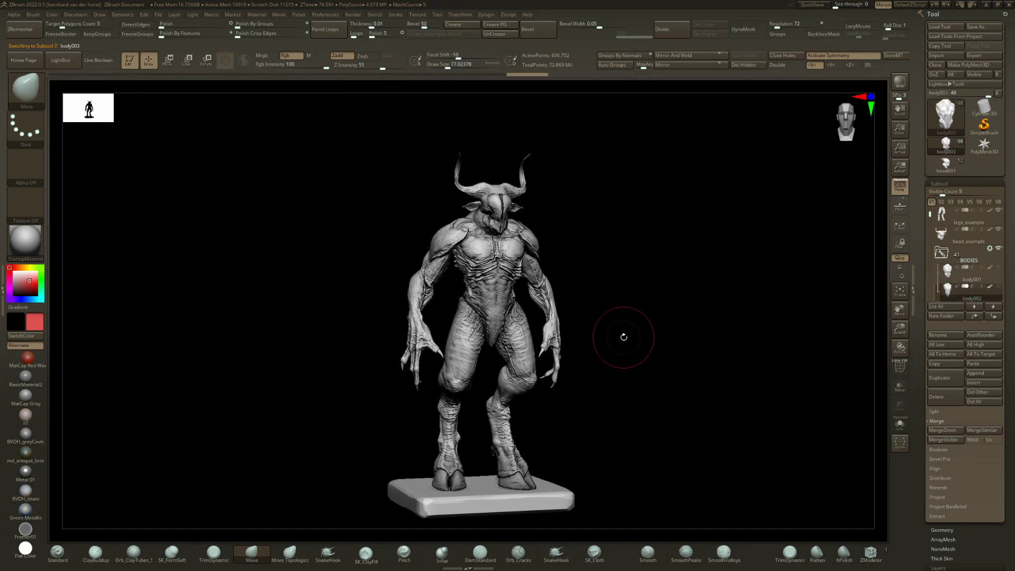
# Step: Cycle the figure's torso through the subtools following body002, up to body008, viewing each one with the limbs and head
pyautogui.keyDown('ctrl'); pyautogui.moveTo(540, 265); pyautogui.dragTo(594, 280, button='right'); pyautogui.keyUp('ctrl')
pyautogui.press('Down')
pyautogui.moveTo(607, 319); pyautogui.dragTo(587, 314)
pyautogui.press('Down')
pyautogui.press('Down')
pyautogui.moveTo(532, 338); pyautogui.dragTo(585, 351)
pyautogui.press('Down')
pyautogui.hotkey('alt', 'Down')
pyautogui.hotkey('alt', 'Down')
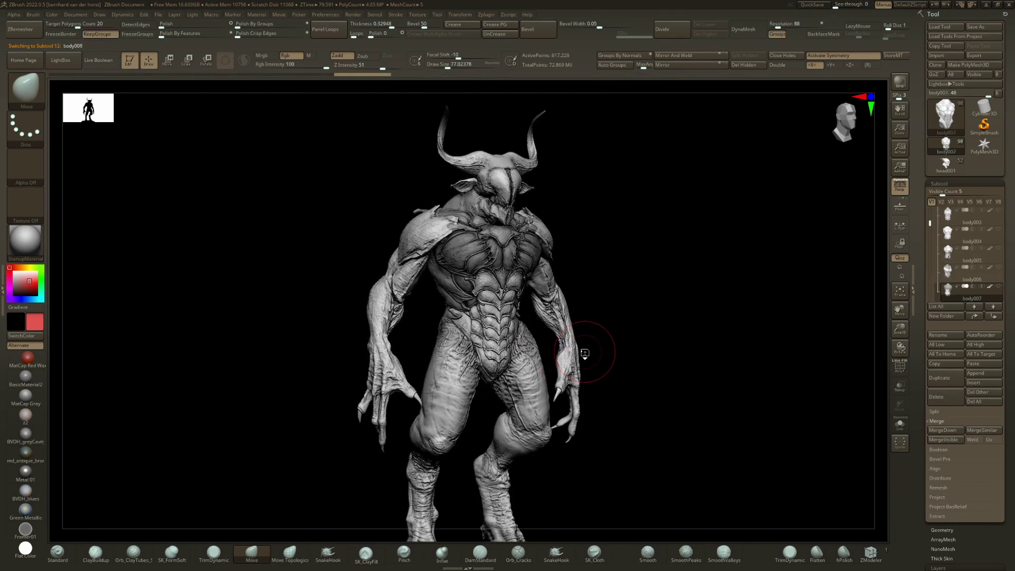
pyautogui.hotkey('alt', 'Down')
# Step: Continue swapping the figure's torso through the next body subtools up to body020, viewing them from front and back
pyautogui.moveTo(587, 352)
pyautogui.mouseDown()
pyautogui.moveTo(579, 353)
pyautogui.moveTo(593, 357)
pyautogui.moveTo(562, 324)
pyautogui.moveTo(523, 322)
pyautogui.moveTo(607, 333)
pyautogui.mouseUp()
pyautogui.hotkey('alt', 'Down')
pyautogui.hotkey('alt', 'Down')
pyautogui.hotkey('alt', 'Down')
pyautogui.moveTo(606, 334)
pyautogui.mouseDown(button='right')
pyautogui.moveTo(594, 314)
pyautogui.moveTo(589, 338)
pyautogui.moveTo(591, 317)
pyautogui.mouseUp(button='right')
pyautogui.hotkey('alt', 'Down')
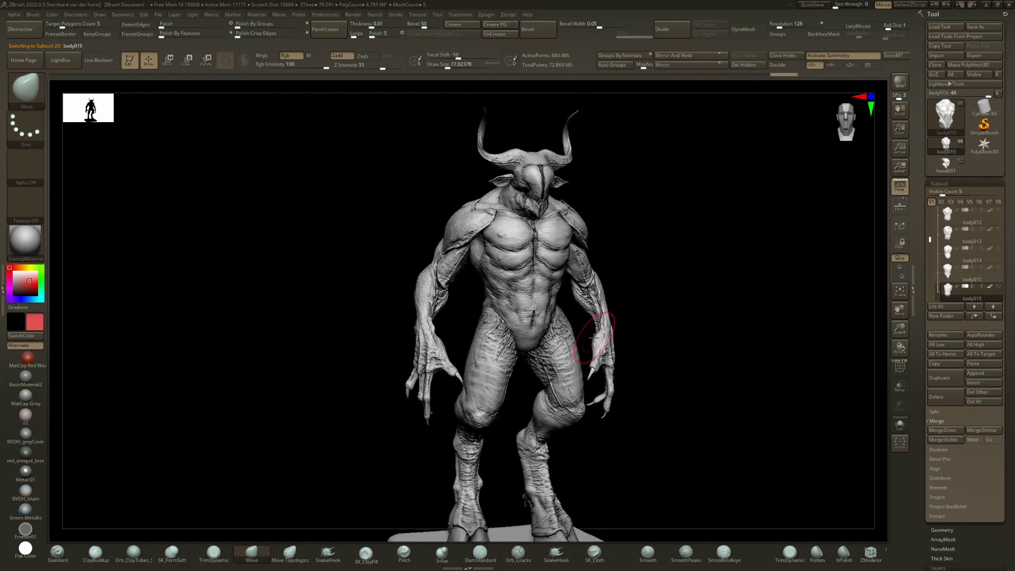
pyautogui.hotkey('alt', 'Down')
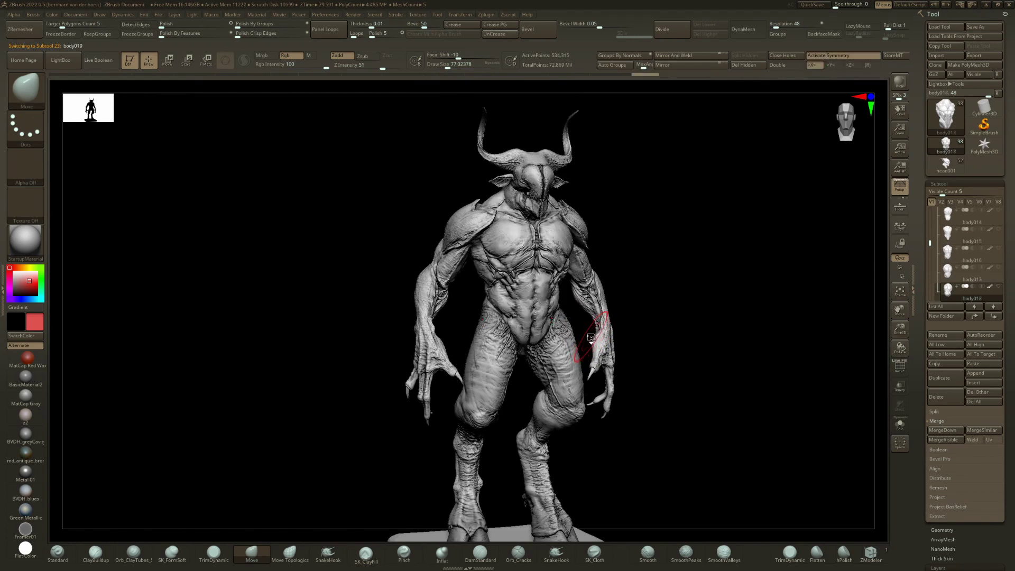
pyautogui.moveTo(592, 328); pyautogui.dragTo(638, 312)
pyautogui.hotkey('alt', 'Down')
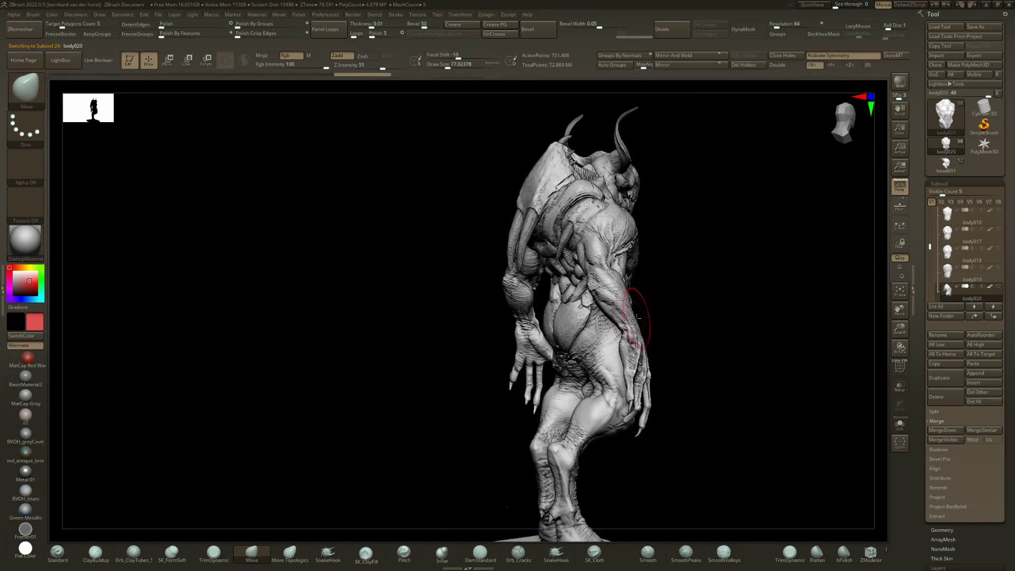
# Step: Examine the remaining body subtools through body043, both on the figure and isolated
pyautogui.moveTo(637, 321); pyautogui.dragTo(609, 314)
pyautogui.keyDown('alt'); pyautogui.moveTo(516, 326); pyautogui.dragTo(409, 314); pyautogui.keyUp('alt')
pyautogui.moveTo(513, 333); pyautogui.dragTo(478, 329, button='right')
pyautogui.press('Down')
pyautogui.press('Down')
pyautogui.moveTo(537, 297); pyautogui.dragTo(569, 327, button='right')
pyautogui.press('Down')
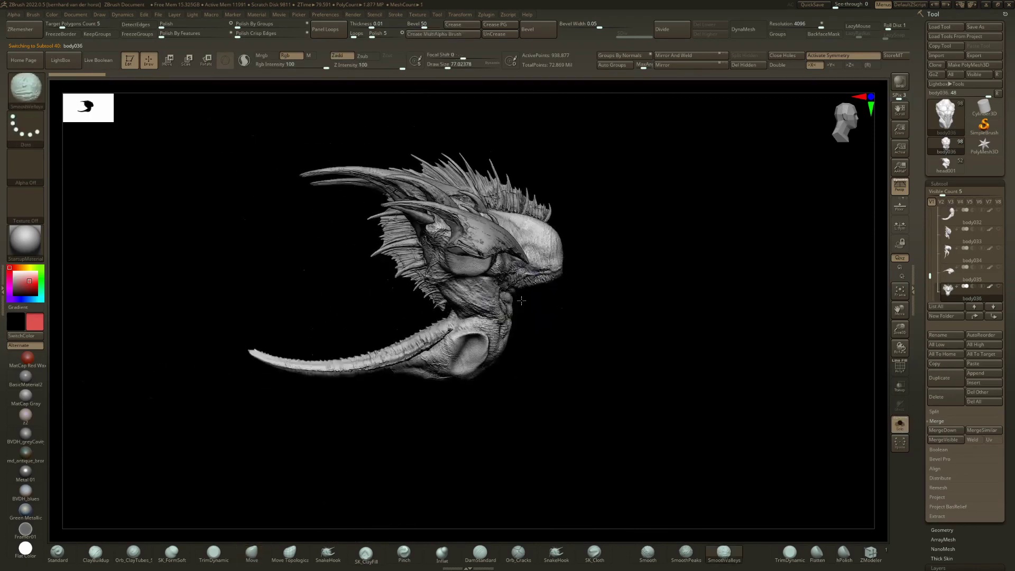
pyautogui.press('shift')
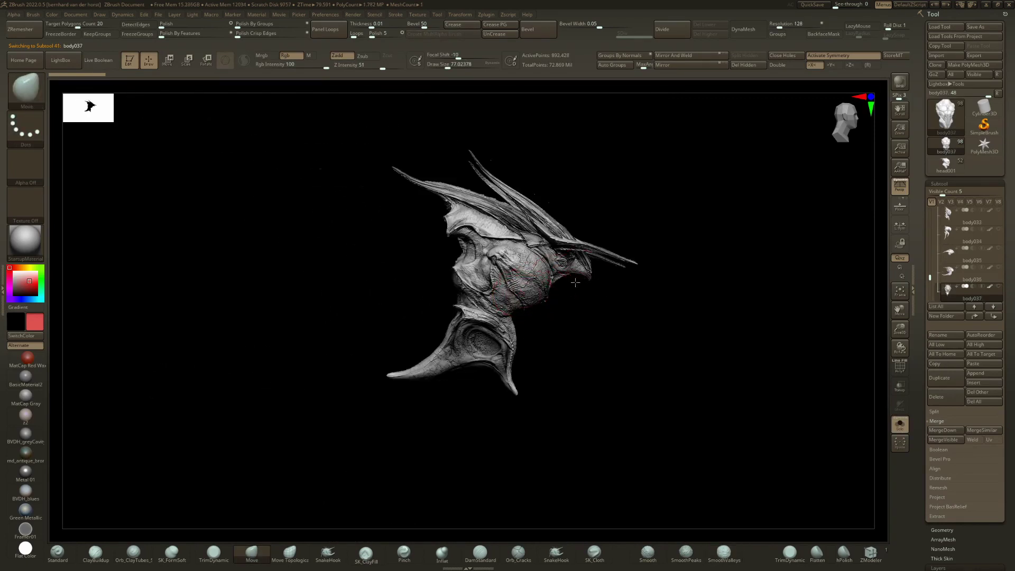
pyautogui.press('ctrl')
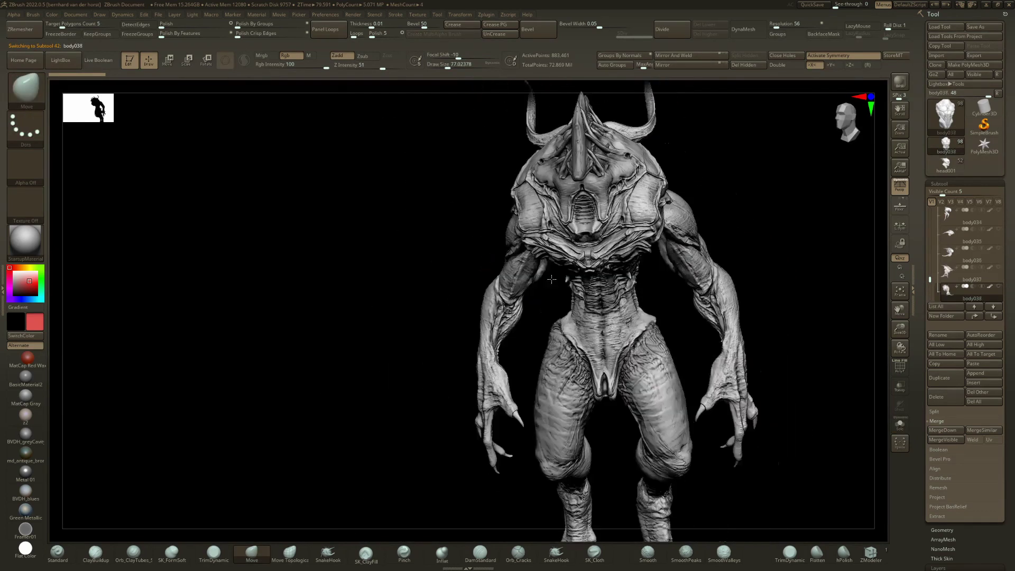
pyautogui.moveTo(554, 278); pyautogui.dragTo(535, 296, button='right')
pyautogui.hotkey('shift', 's')
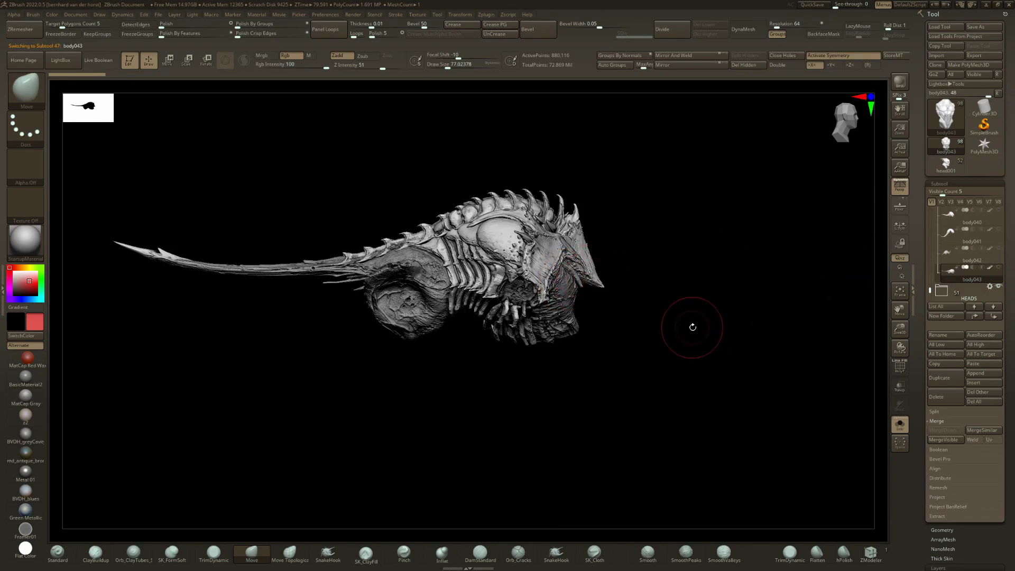
# Step: Pick body001 from the subtool overview and show it again with the head, arms and legs
pyautogui.press('n')
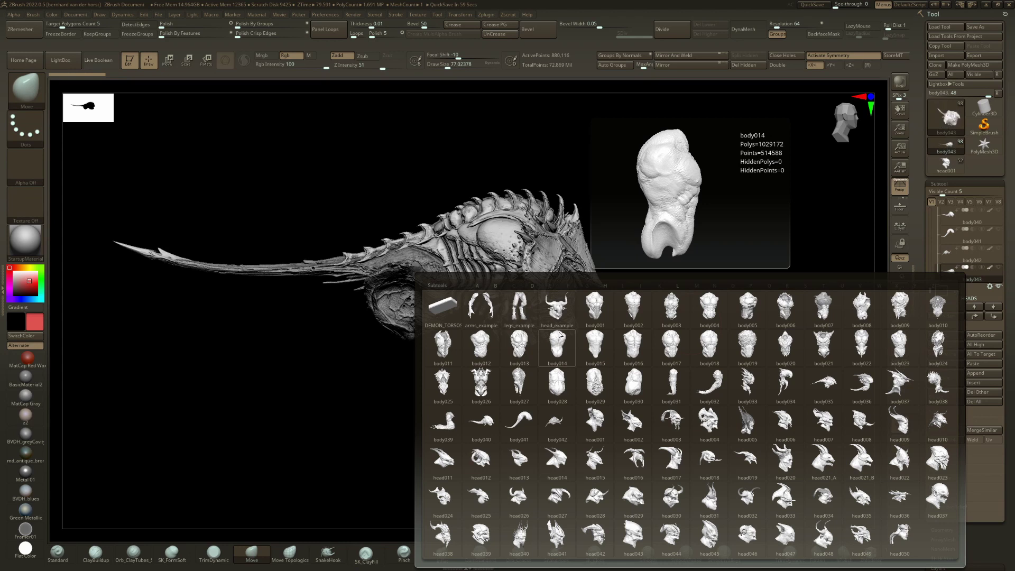
pyautogui.click(591, 310)
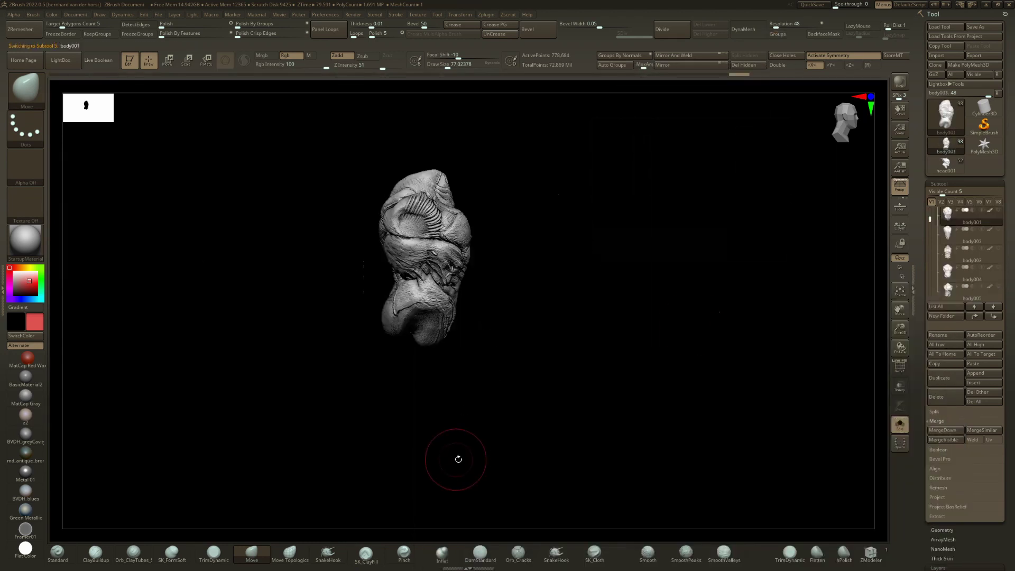
pyautogui.moveTo(574, 300); pyautogui.dragTo(567, 309)
pyautogui.moveTo(567, 310); pyautogui.dragTo(570, 291, button='right')
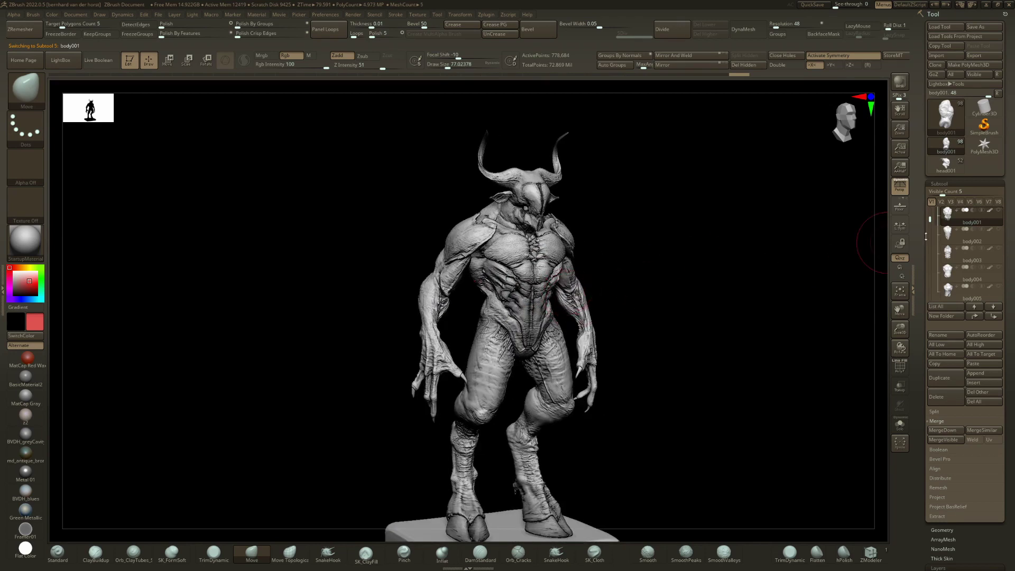
# Step: Preview body001's skinny layer at full strength 1 and return it to 0
pyautogui.scroll(-5, 992, 213)
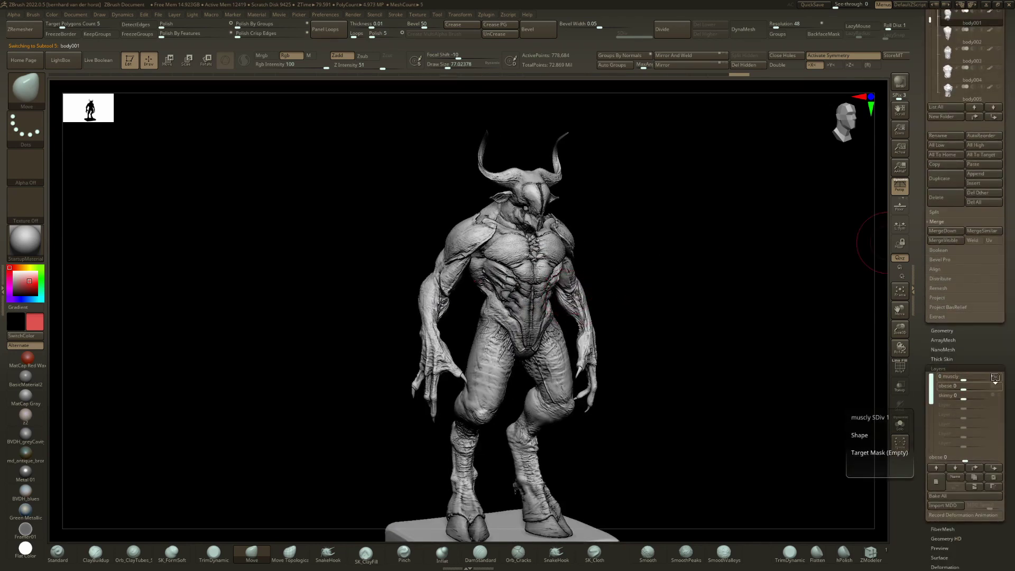
pyautogui.moveTo(996, 377)
pyautogui.mouseDown()
pyautogui.moveTo(964, 377)
pyautogui.moveTo(993, 387)
pyautogui.mouseUp()
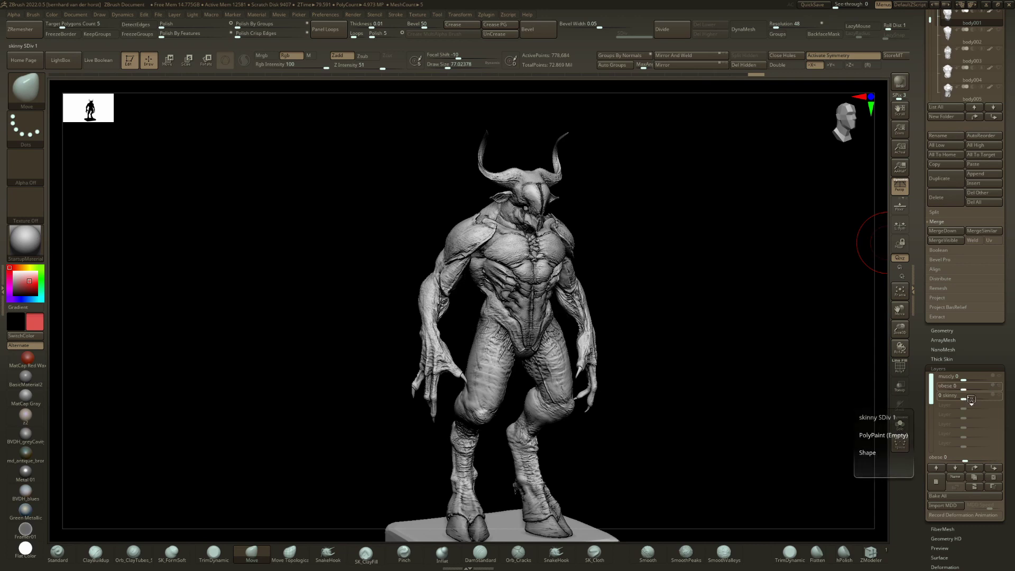
pyautogui.moveTo(966, 399); pyautogui.dragTo(987, 397)
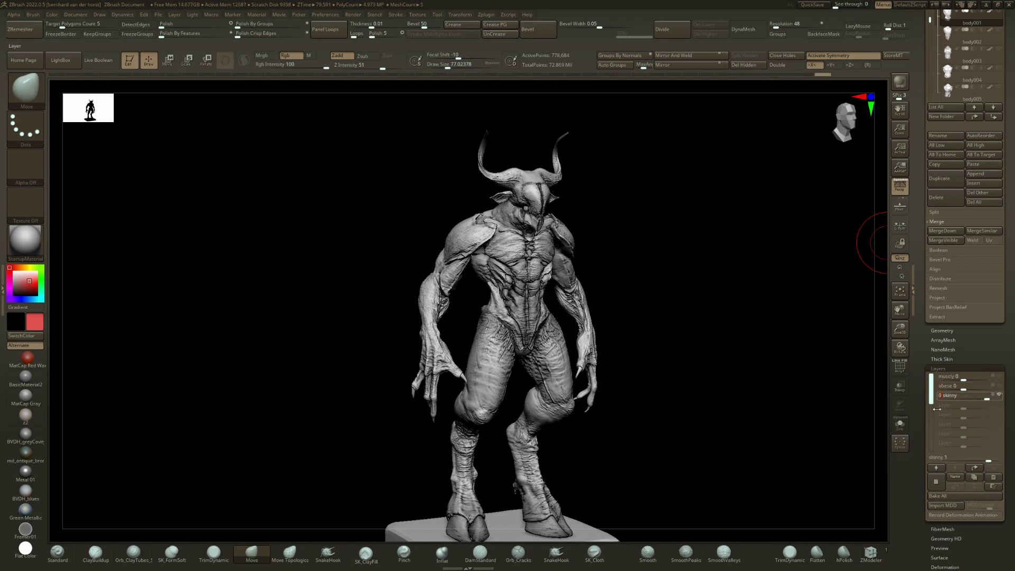
pyautogui.moveTo(923, 414); pyautogui.dragTo(827, 410)
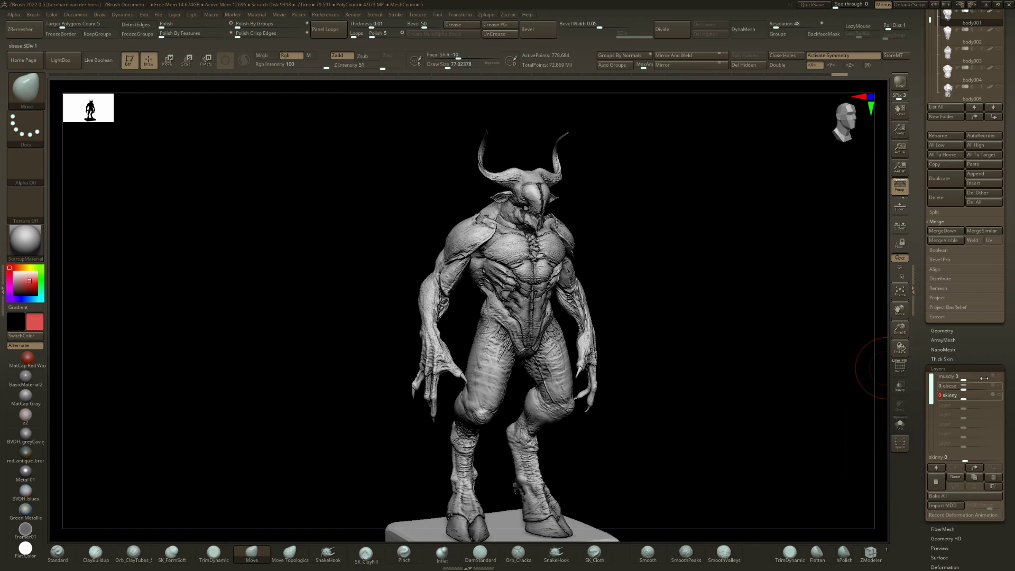
# Step: Set body001's muscly layer to 1
pyautogui.moveTo(628, 278); pyautogui.dragTo(745, 291, button='right')
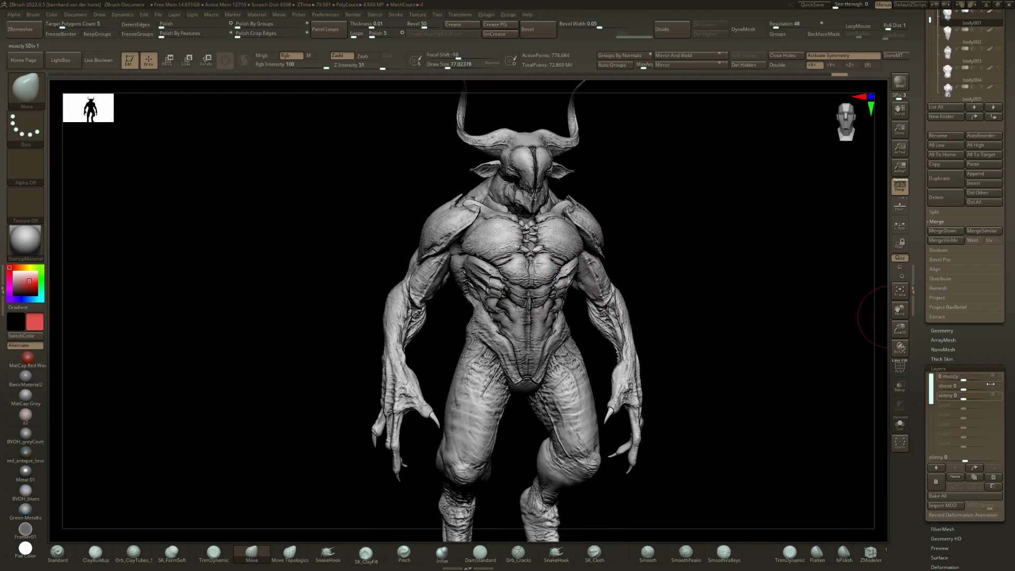
pyautogui.moveTo(992, 384); pyautogui.dragTo(996, 380)
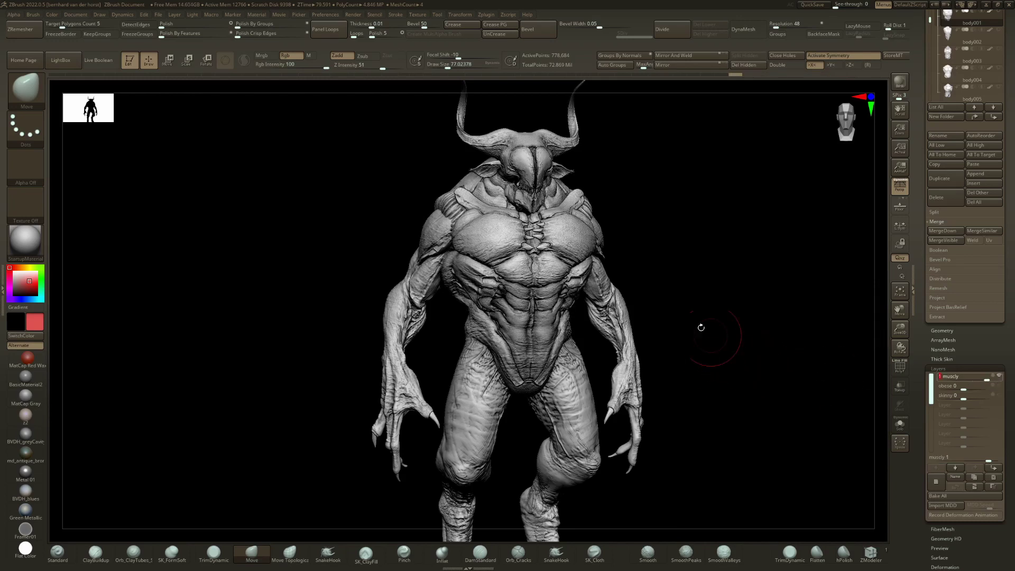
pyautogui.moveTo(1011, 59); pyautogui.dragTo(1013, 201)
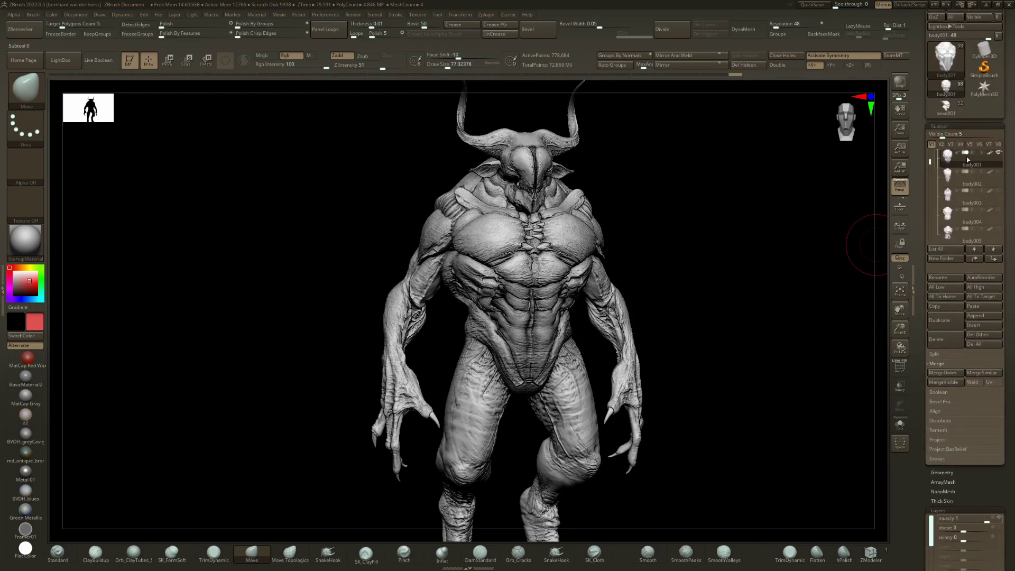
# Step: Preview the example arms' muscly layer at 1 alongside the muscular torso and return it to 0
pyautogui.keyDown('alt'); pyautogui.click(405, 316); pyautogui.keyUp('alt')
pyautogui.keyDown('ctrl'); pyautogui.moveTo(705, 387); pyautogui.dragTo(651, 377, button='right'); pyautogui.keyUp('ctrl')
pyautogui.keyDown('alt'); pyautogui.moveTo(651, 377); pyautogui.dragTo(629, 353, button='right'); pyautogui.keyUp('alt')
pyautogui.moveTo(560, 276); pyautogui.dragTo(560, 318, button='right')
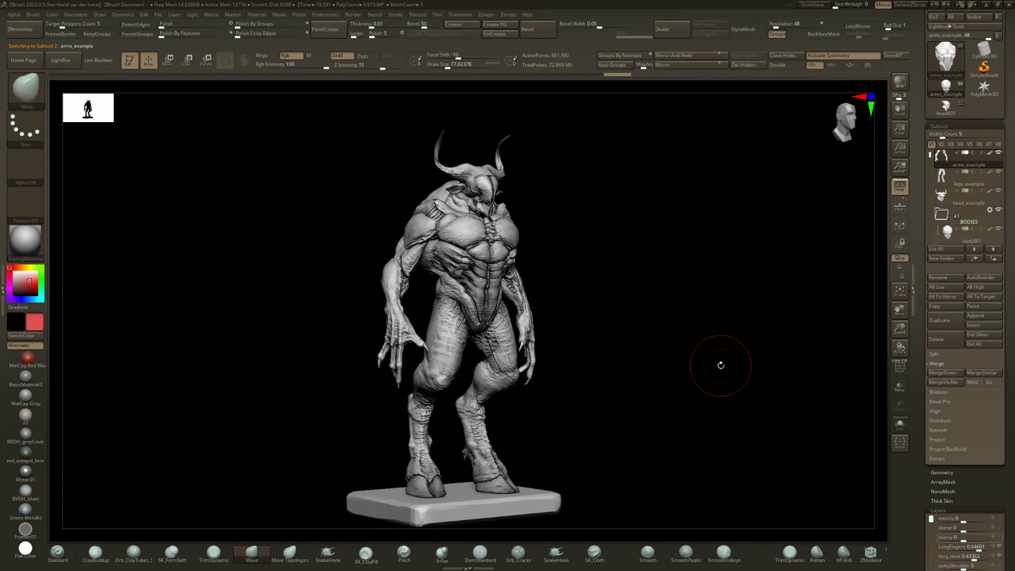
pyautogui.moveTo(1014, 427); pyautogui.dragTo(1014, 165)
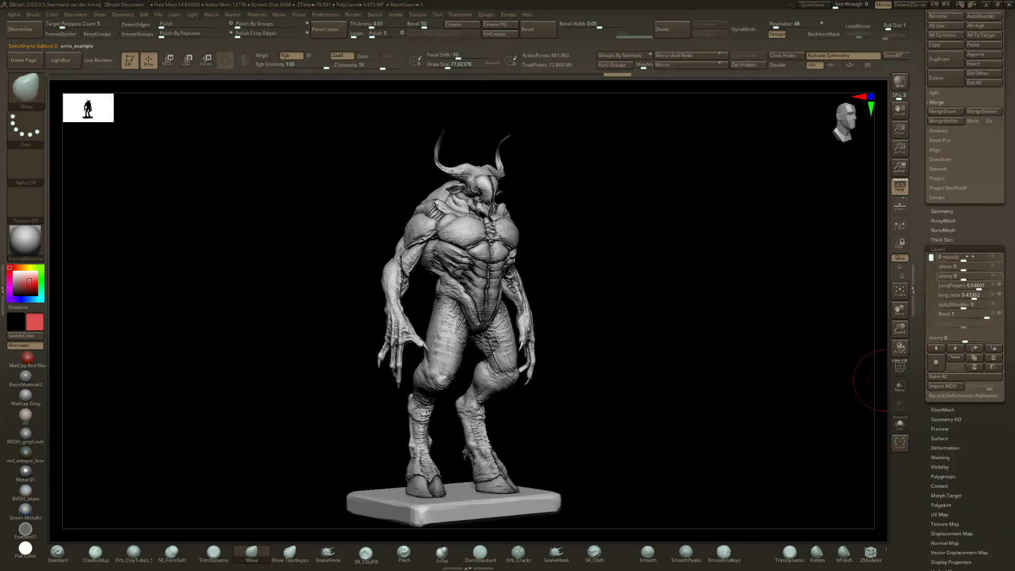
pyautogui.moveTo(969, 257); pyautogui.dragTo(984, 258)
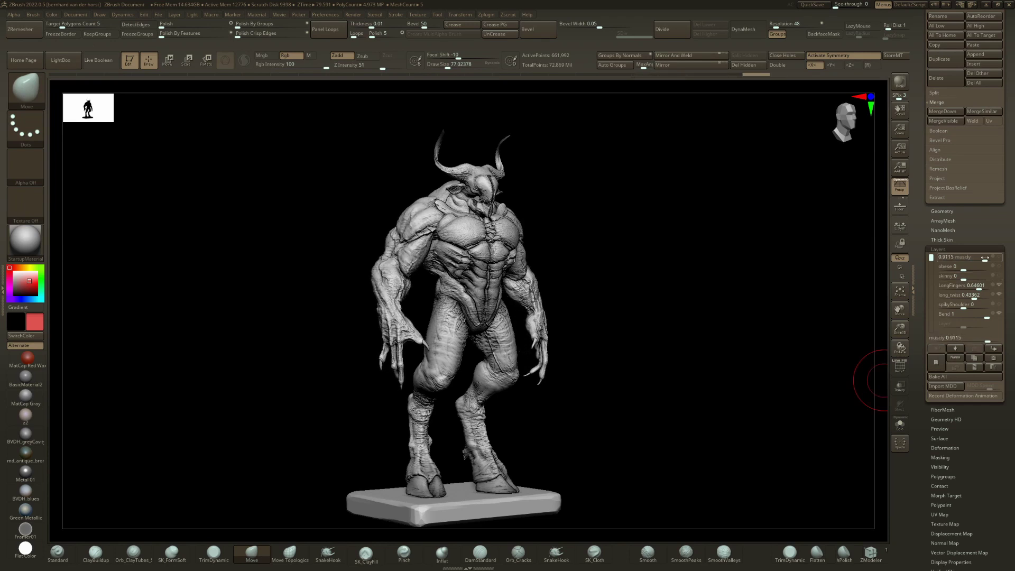
pyautogui.moveTo(651, 298); pyautogui.dragTo(672, 328, button='right')
pyautogui.moveTo(672, 328)
pyautogui.mouseDown(button='right')
pyautogui.moveTo(625, 312)
pyautogui.moveTo(728, 312)
pyautogui.mouseUp(button='right')
pyautogui.moveTo(981, 258)
pyautogui.mouseDown()
pyautogui.moveTo(972, 258)
pyautogui.moveTo(998, 258)
pyautogui.mouseUp()
pyautogui.moveTo(691, 315); pyautogui.dragTo(698, 290, button='right')
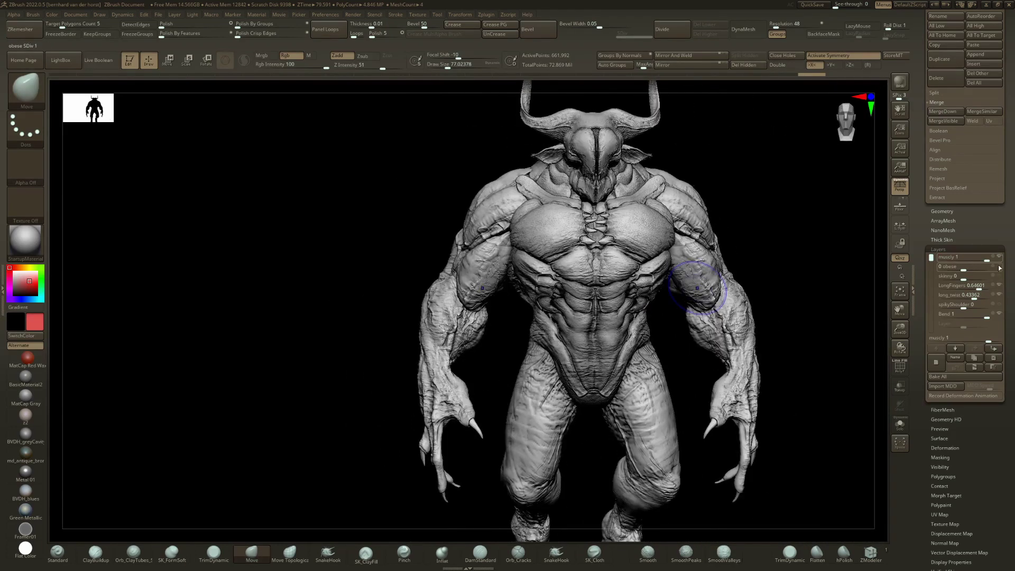
pyautogui.moveTo(979, 259); pyautogui.dragTo(719, 286)
pyautogui.moveTo(548, 269)
pyautogui.mouseDown(button='right')
pyautogui.moveTo(602, 301)
pyautogui.moveTo(582, 267)
pyautogui.moveTo(622, 285)
pyautogui.moveTo(604, 289)
pyautogui.moveTo(662, 327)
pyautogui.mouseUp(button='right')
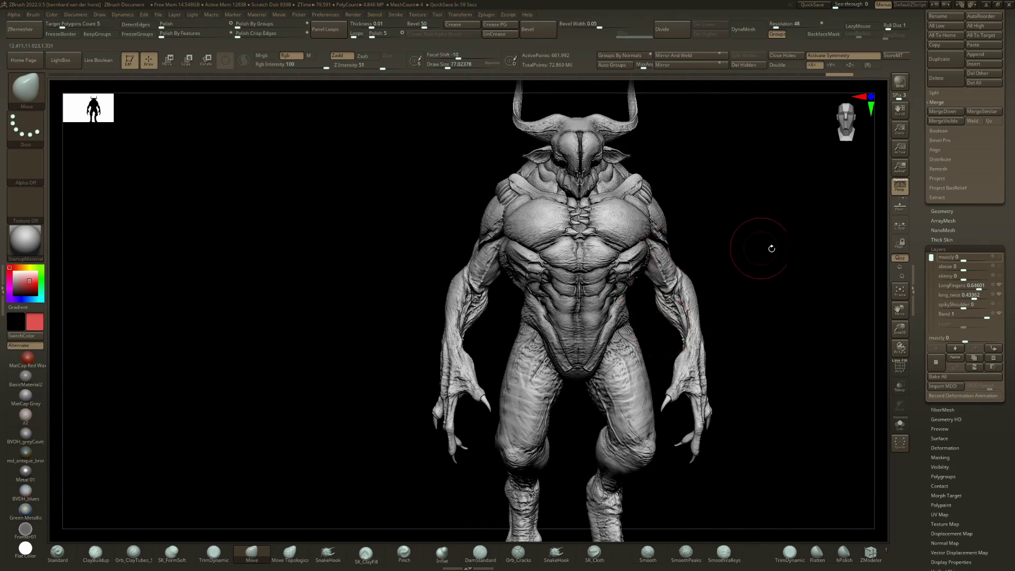
# Step: Set body001's muscly layer to 0 and its obese layer to 1, viewing the figure from the front
pyautogui.keyDown('alt'); pyautogui.click(565, 280); pyautogui.keyUp('alt')
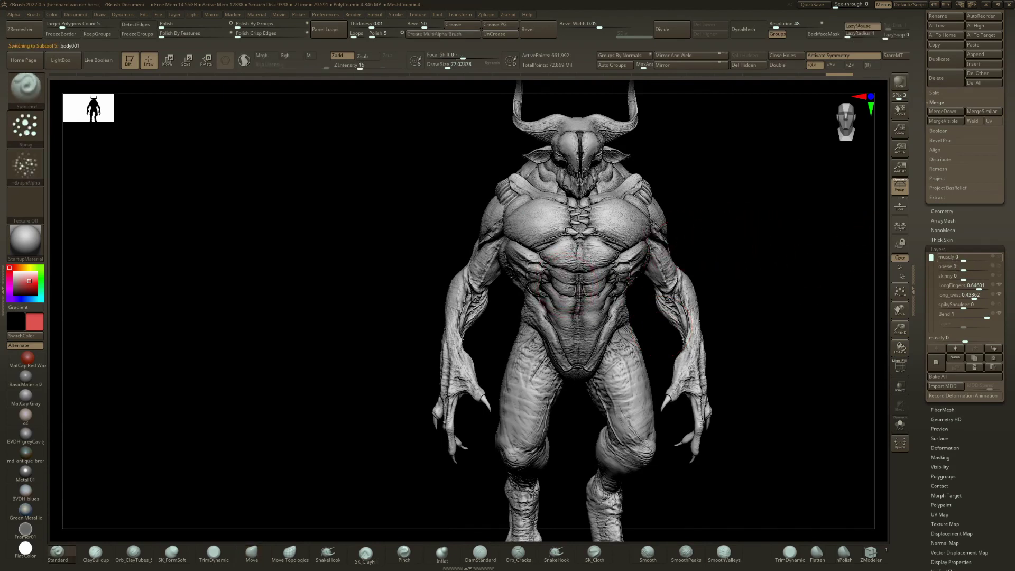
pyautogui.moveTo(964, 269)
pyautogui.mouseDown()
pyautogui.moveTo(996, 267)
pyautogui.moveTo(960, 259)
pyautogui.mouseUp()
pyautogui.moveTo(608, 285); pyautogui.dragTo(679, 288, button='right')
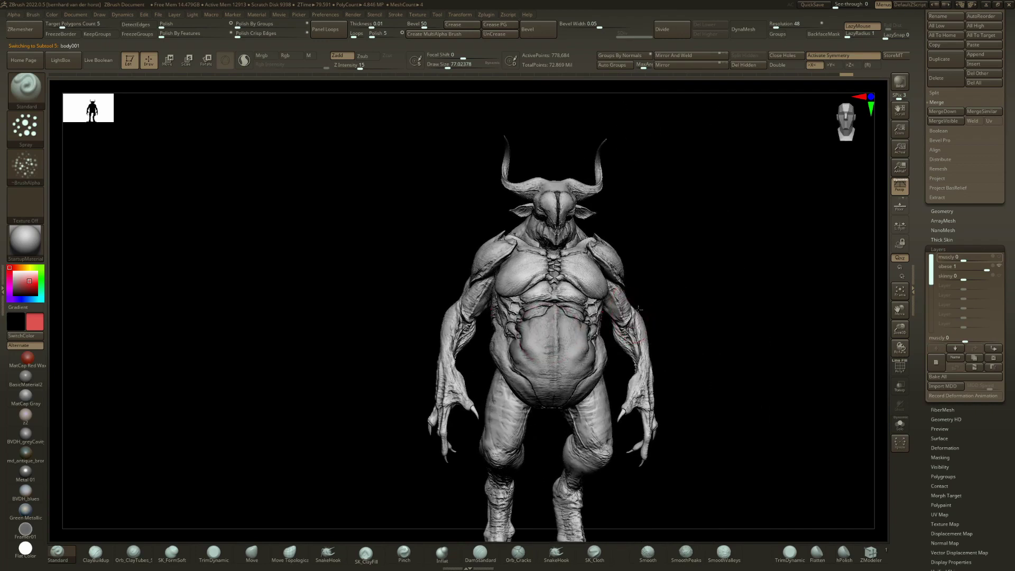
pyautogui.moveTo(656, 301); pyautogui.dragTo(618, 311)
# Step: Set the skinny layer to 1 on both body001 and the example arms, with body001's obese layer at 0
pyautogui.moveTo(982, 267)
pyautogui.mouseDown()
pyautogui.moveTo(963, 269)
pyautogui.moveTo(988, 276)
pyautogui.mouseUp()
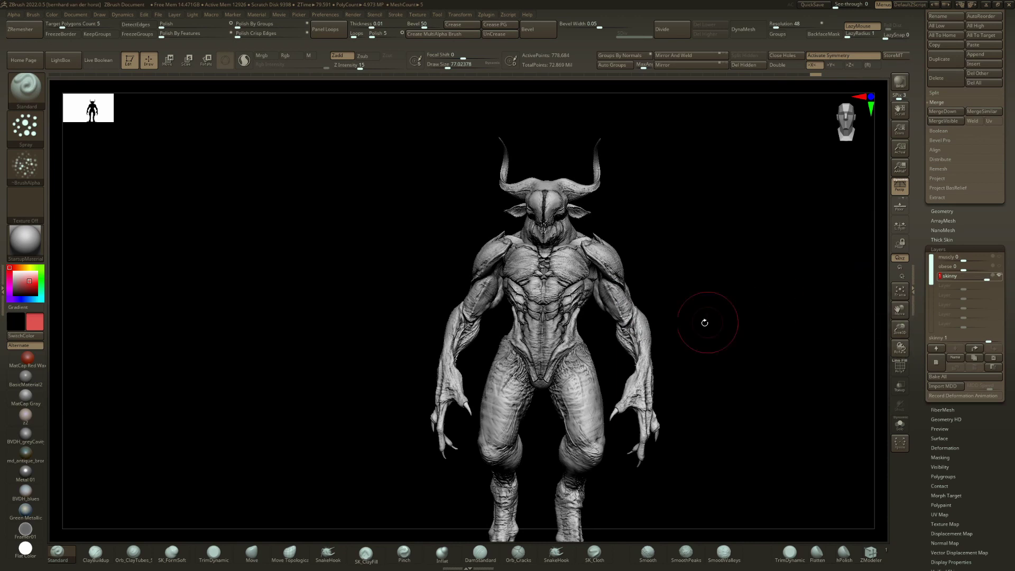
pyautogui.moveTo(705, 320); pyautogui.dragTo(645, 315)
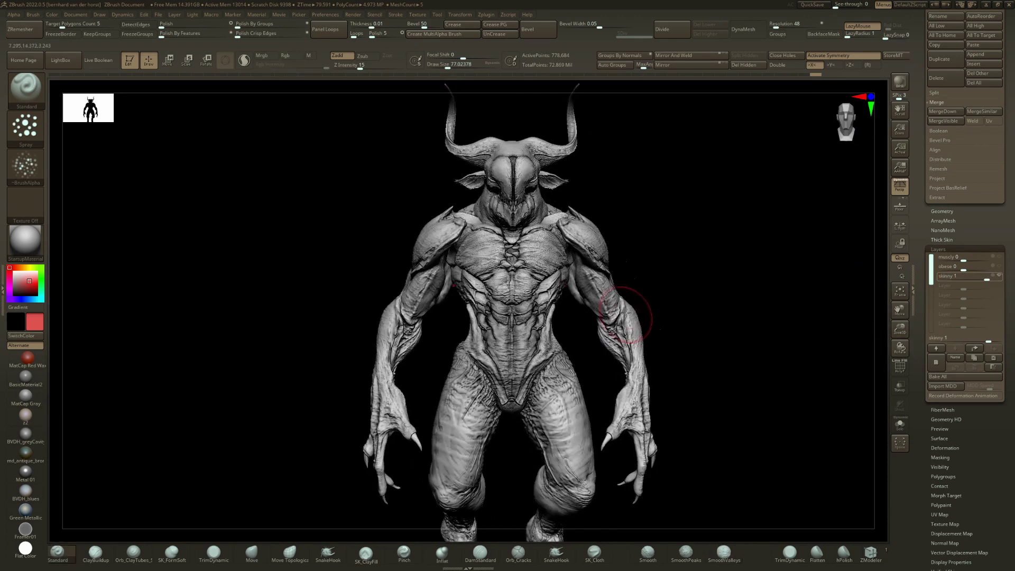
pyautogui.keyDown('alt'); pyautogui.click(603, 300); pyautogui.keyUp('alt')
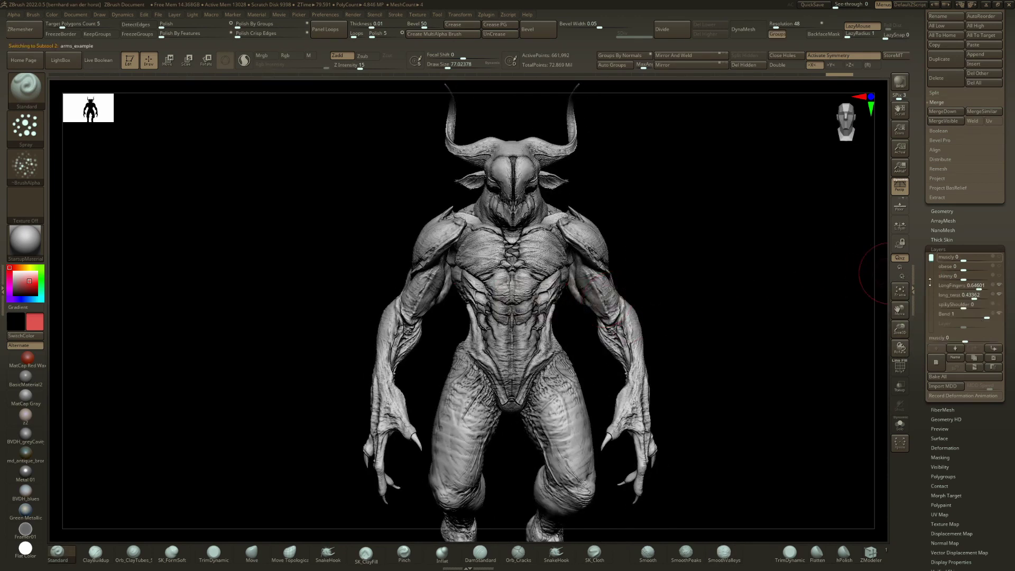
pyautogui.moveTo(977, 276); pyautogui.dragTo(996, 275)
pyautogui.moveTo(748, 306); pyautogui.dragTo(581, 342)
# Step: Set the example legs' skinny layer to 1 and try their quadrupedRear layer, returning it to 0
pyautogui.moveTo(689, 300); pyautogui.dragTo(767, 297)
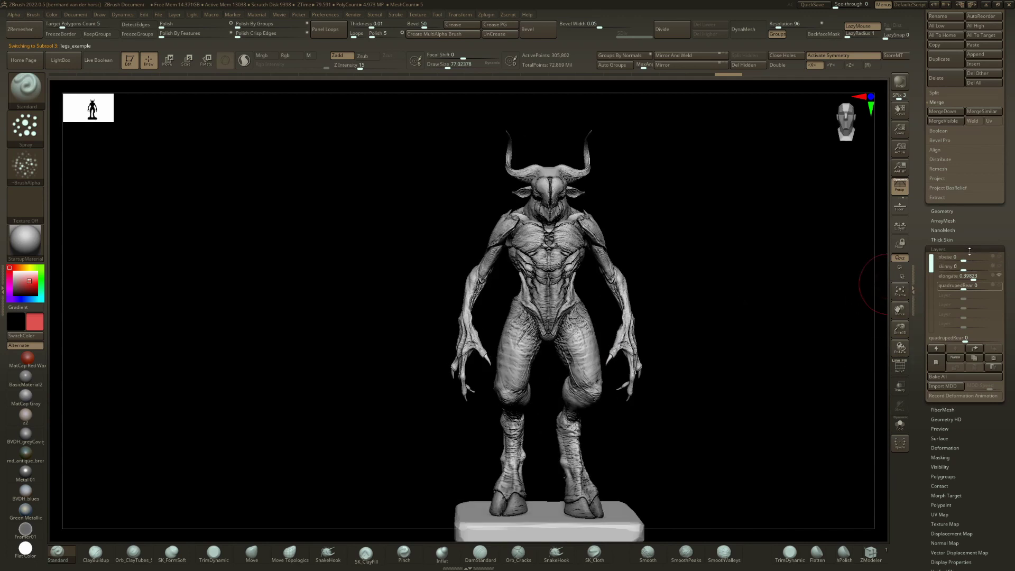
pyautogui.moveTo(966, 267); pyautogui.dragTo(986, 289)
pyautogui.moveTo(692, 317); pyautogui.dragTo(825, 320)
pyautogui.moveTo(687, 328); pyautogui.dragTo(878, 310)
pyautogui.moveTo(984, 289); pyautogui.dragTo(964, 288)
pyautogui.moveTo(697, 282); pyautogui.dragTo(579, 295, button='right')
# Step: Switch the torso back and forth between body001 and body002, leaving body002 on the figure
pyautogui.keyDown('alt'); pyautogui.click(553, 272); pyautogui.keyUp('alt')
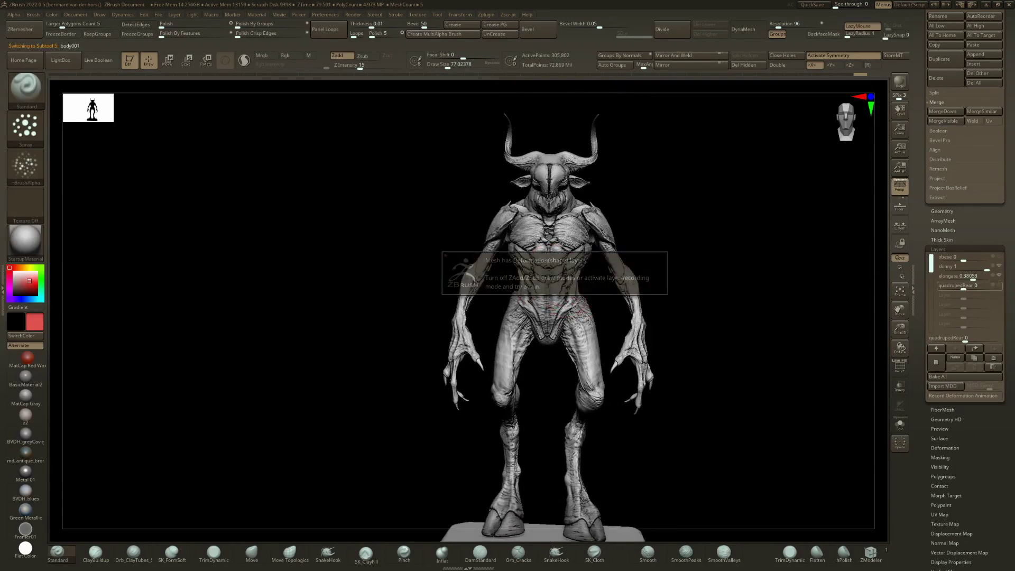
pyautogui.scroll(3, 1014, 239)
pyautogui.scroll(2, 1014, 239)
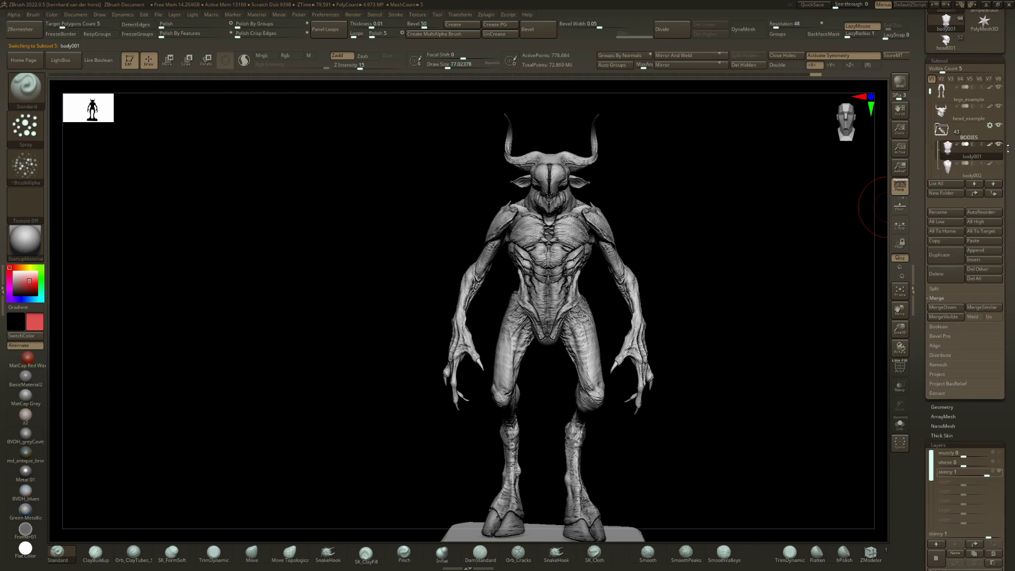
pyautogui.press('Down')
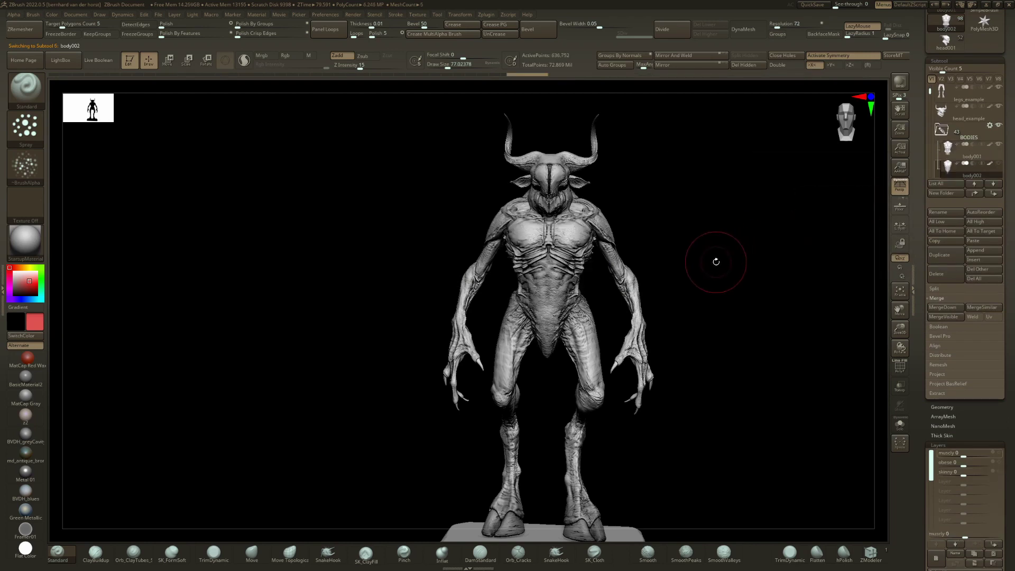
pyautogui.press('Up')
pyautogui.press('Down')
pyautogui.click(996, 135)
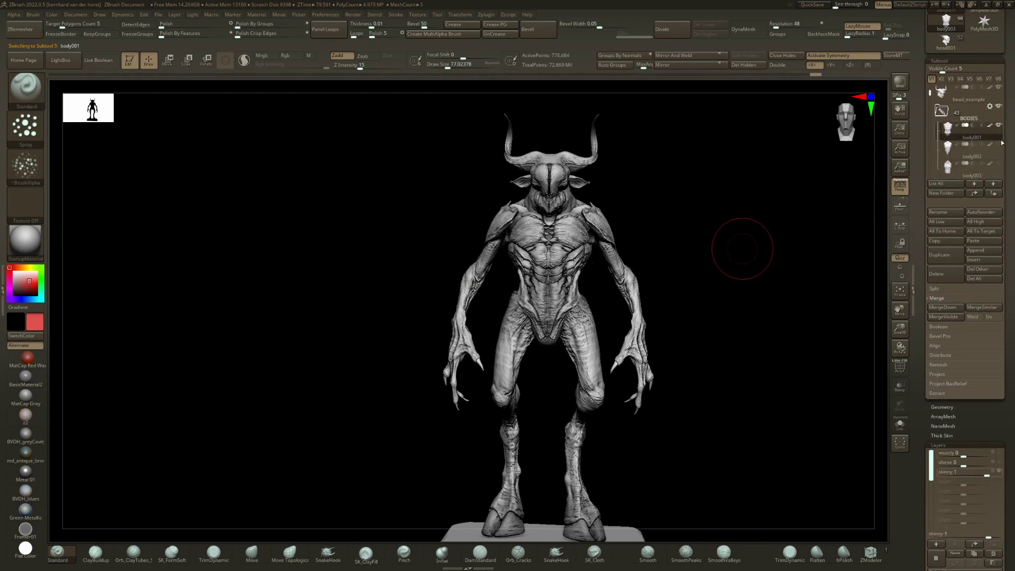
pyautogui.press('Down')
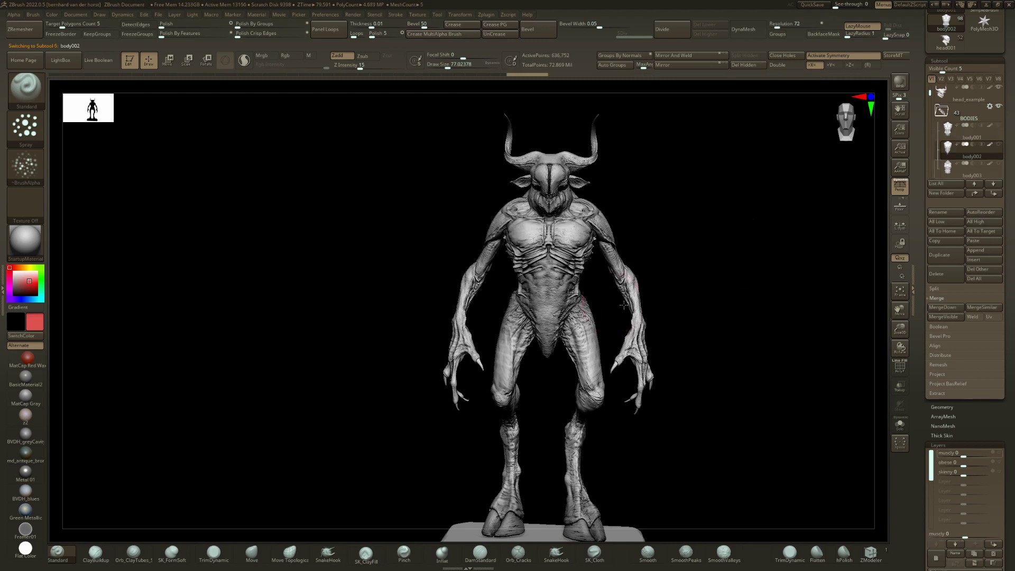
# Step: Set body002's skinny layer to 1 and view the figure from the front
pyautogui.moveTo(641, 305); pyautogui.dragTo(688, 358)
pyautogui.moveTo(1011, 425); pyautogui.dragTo(1014, 336)
pyautogui.moveTo(990, 384); pyautogui.dragTo(996, 383)
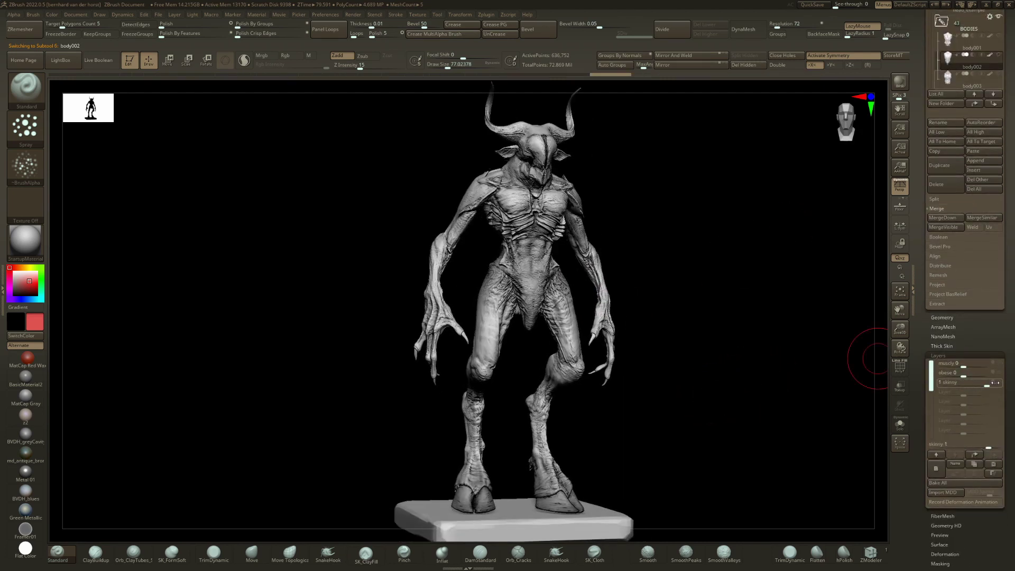
pyautogui.moveTo(823, 304)
pyautogui.mouseDown()
pyautogui.moveTo(675, 291)
pyautogui.moveTo(706, 288)
pyautogui.mouseUp()
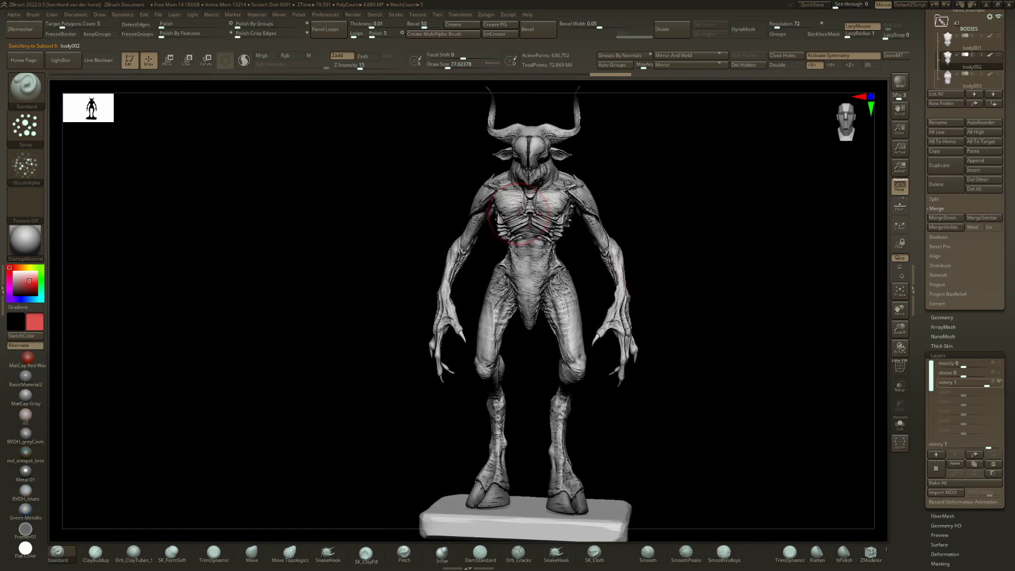
# Step: Preview the example head's skinny layer at 1 from several angles and return it to 0
pyautogui.keyDown('alt'); pyautogui.click(550, 164); pyautogui.keyUp('alt')
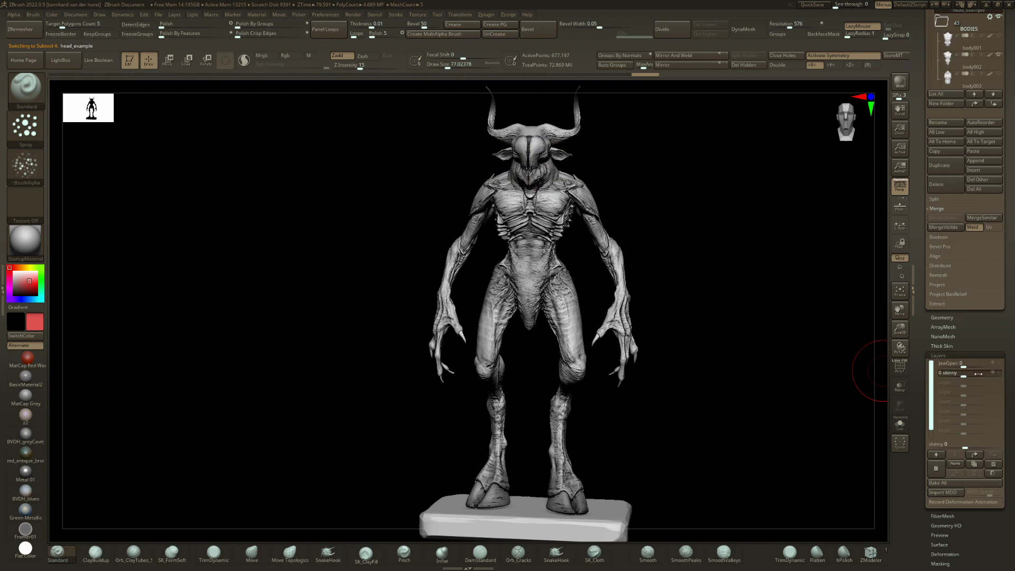
pyautogui.moveTo(982, 374); pyautogui.dragTo(997, 373)
pyautogui.moveTo(648, 250); pyautogui.dragTo(619, 252)
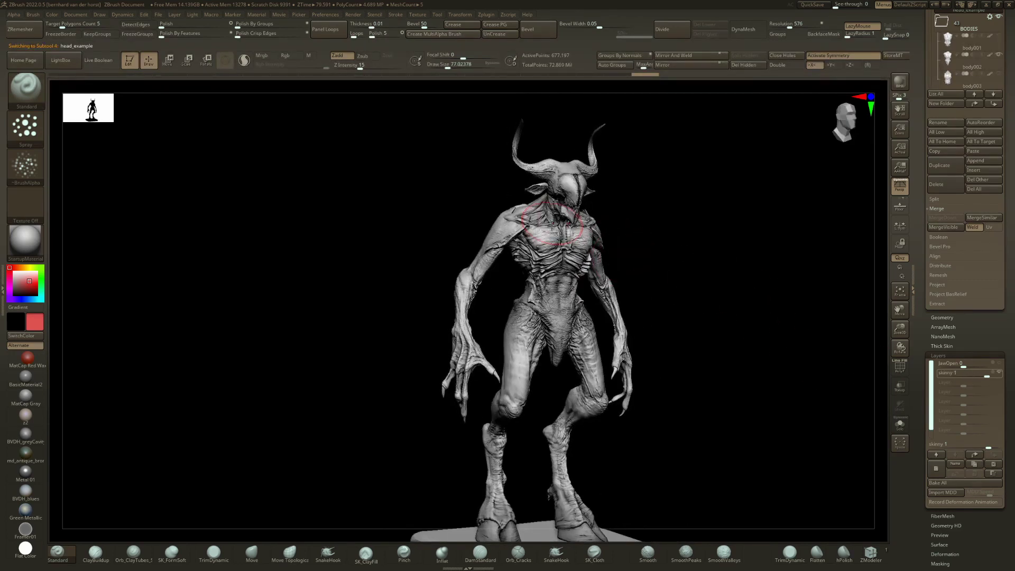
pyautogui.moveTo(552, 228); pyautogui.dragTo(615, 280)
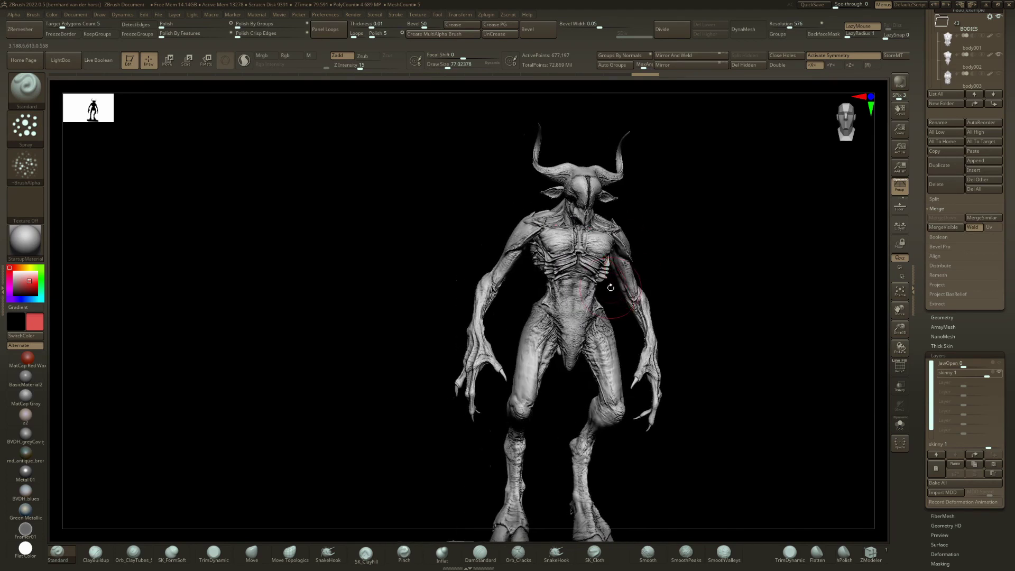
pyautogui.moveTo(476, 335); pyautogui.dragTo(571, 282)
pyautogui.moveTo(965, 376); pyautogui.dragTo(963, 376)
pyautogui.moveTo(613, 300); pyautogui.dragTo(597, 311)
# Step: Return the skinny layers of the example arms and example legs to 0
pyautogui.keyDown('alt'); pyautogui.click(485, 263); pyautogui.keyUp('alt')
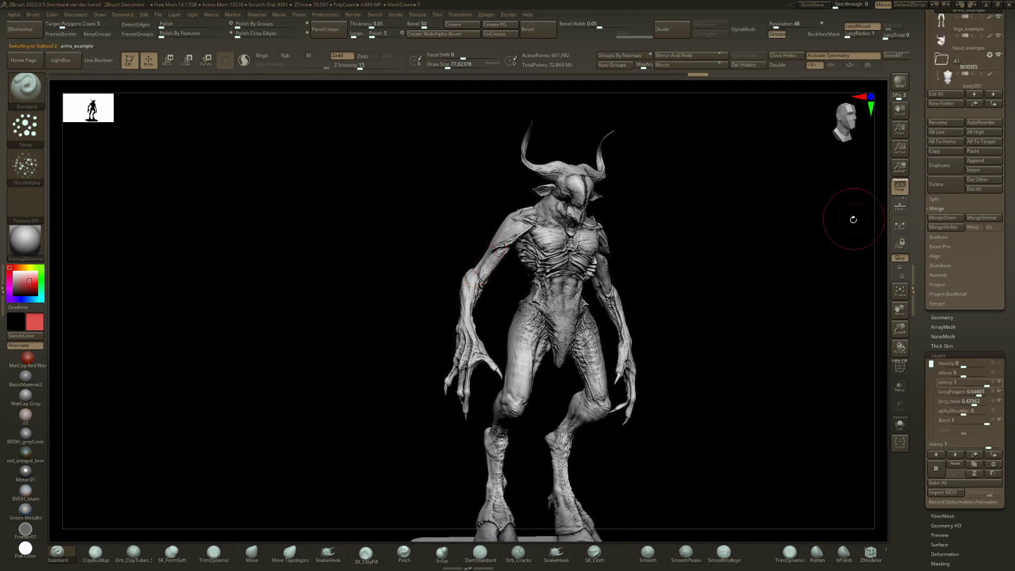
pyautogui.click(977, 385)
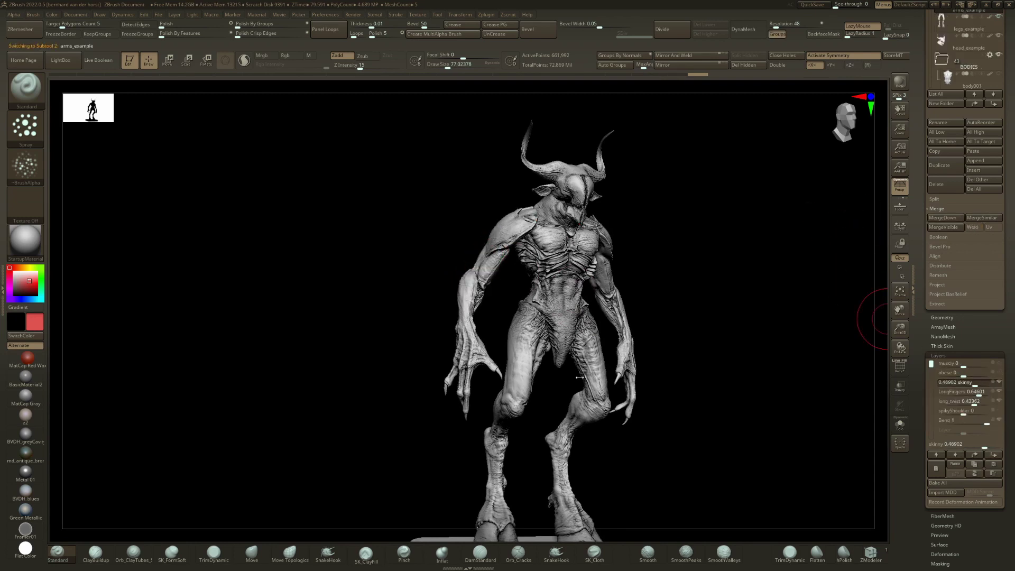
pyautogui.click(538, 358)
pyautogui.click(987, 379)
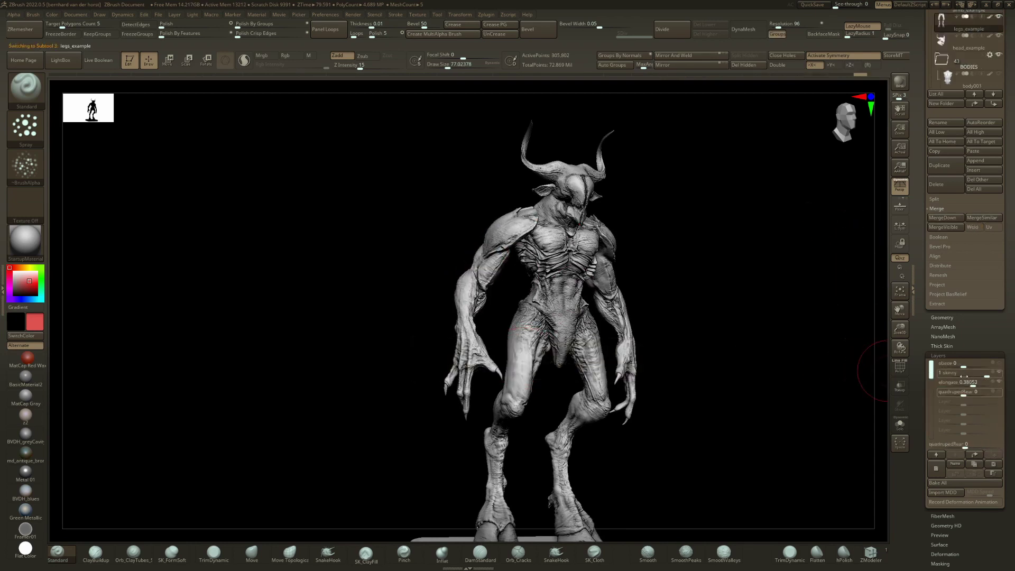
pyautogui.moveTo(976, 376); pyautogui.dragTo(932, 400)
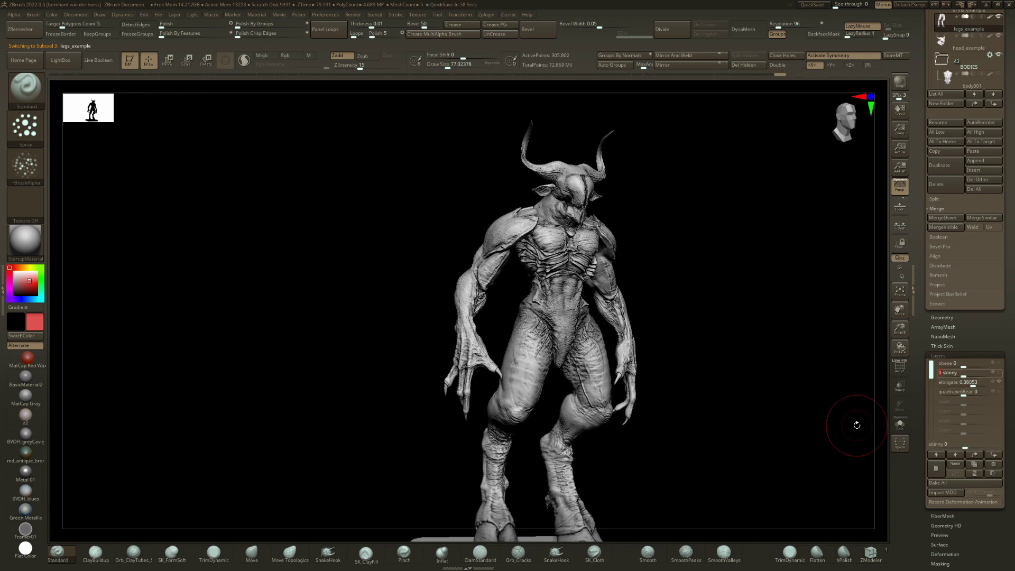
# Step: Select body002 and return its skinny layer to 0, viewing the torso from different sides
pyautogui.moveTo(649, 312); pyautogui.dragTo(668, 309)
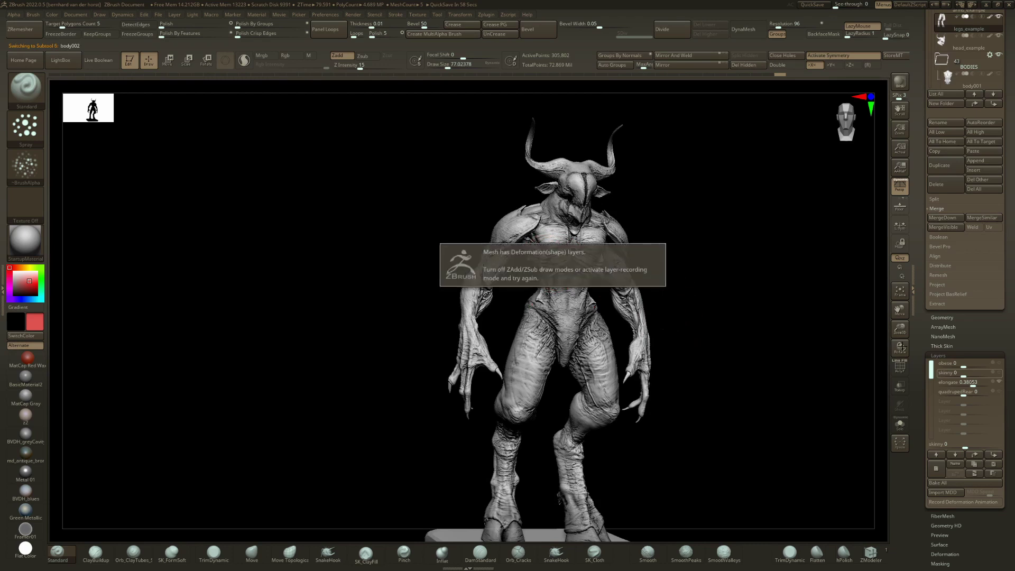
pyautogui.moveTo(976, 385); pyautogui.dragTo(994, 376)
pyautogui.moveTo(577, 370); pyautogui.dragTo(741, 381, button='right')
pyautogui.moveTo(782, 354)
pyautogui.mouseDown(button='right')
pyautogui.moveTo(629, 343)
pyautogui.moveTo(619, 317)
pyautogui.moveTo(615, 346)
pyautogui.moveTo(635, 355)
pyautogui.mouseUp(button='right')
# Step: Preview the isolated body002 with its muscly layer at 1 and set the layer back to 0
pyautogui.moveTo(979, 367)
pyautogui.mouseDown()
pyautogui.moveTo(952, 378)
pyautogui.moveTo(996, 378)
pyautogui.moveTo(966, 373)
pyautogui.mouseUp()
pyautogui.press('Return')
pyautogui.moveTo(712, 385); pyautogui.dragTo(846, 373)
pyautogui.moveTo(988, 366); pyautogui.dragTo(996, 366)
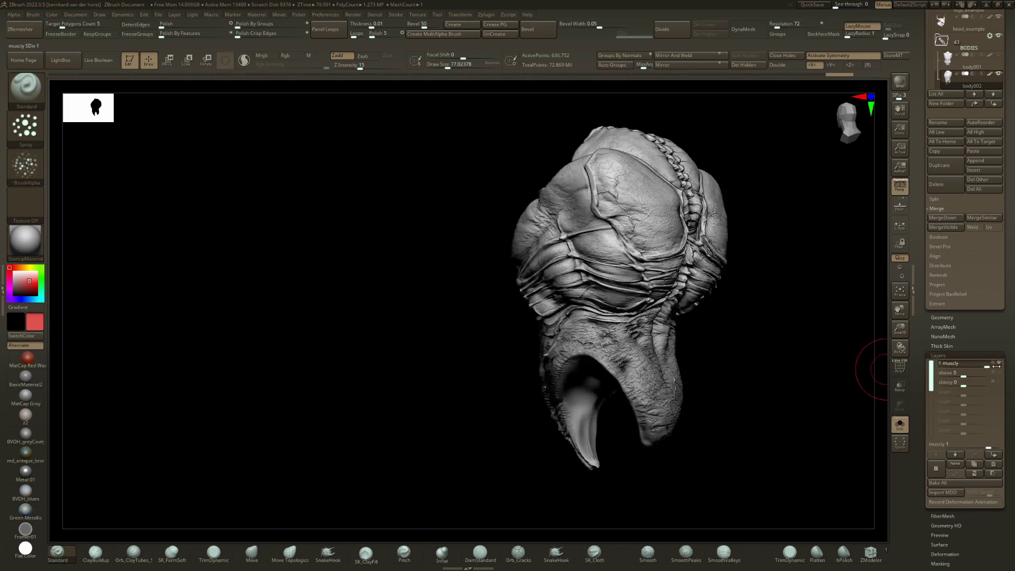
pyautogui.write('0')
pyautogui.press('Return')
# Step: Show the whole figure again with body003 as its torso
pyautogui.moveTo(674, 354); pyautogui.dragTo(761, 354, button='right')
pyautogui.keyDown('ctrl'); pyautogui.moveTo(761, 354); pyautogui.dragTo(675, 356, button='right'); pyautogui.keyUp('ctrl')
pyautogui.keyDown('alt'); pyautogui.click(668, 358); pyautogui.keyUp('alt')
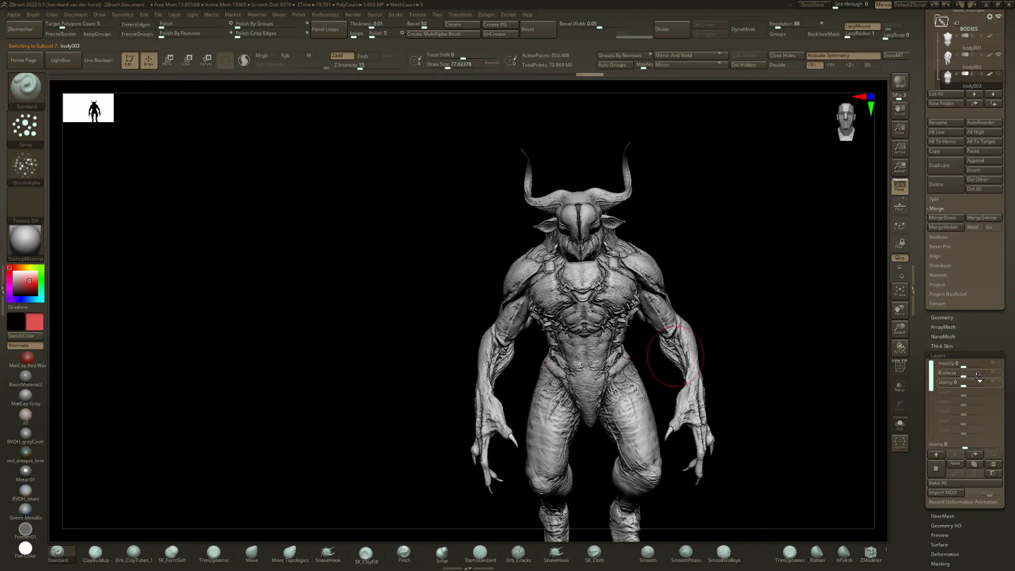
# Step: Preview the skinny and muscly layers of body003 on the whole figure and return both to 0
pyautogui.moveTo(980, 376)
pyautogui.mouseDown()
pyautogui.moveTo(965, 382)
pyautogui.moveTo(992, 384)
pyautogui.moveTo(964, 385)
pyautogui.mouseUp()
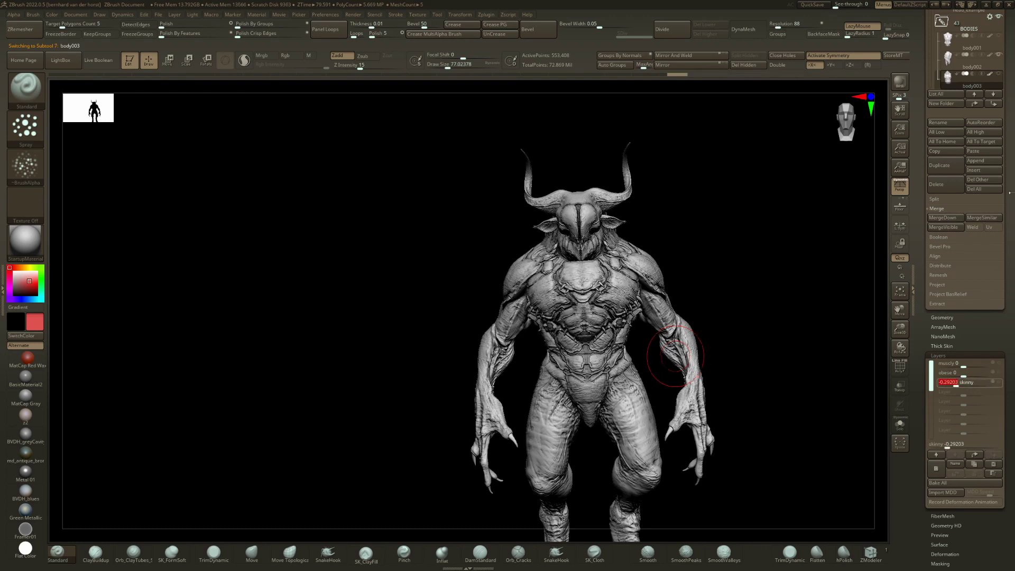
pyautogui.click(999, 55)
pyautogui.moveTo(738, 302); pyautogui.dragTo(807, 317)
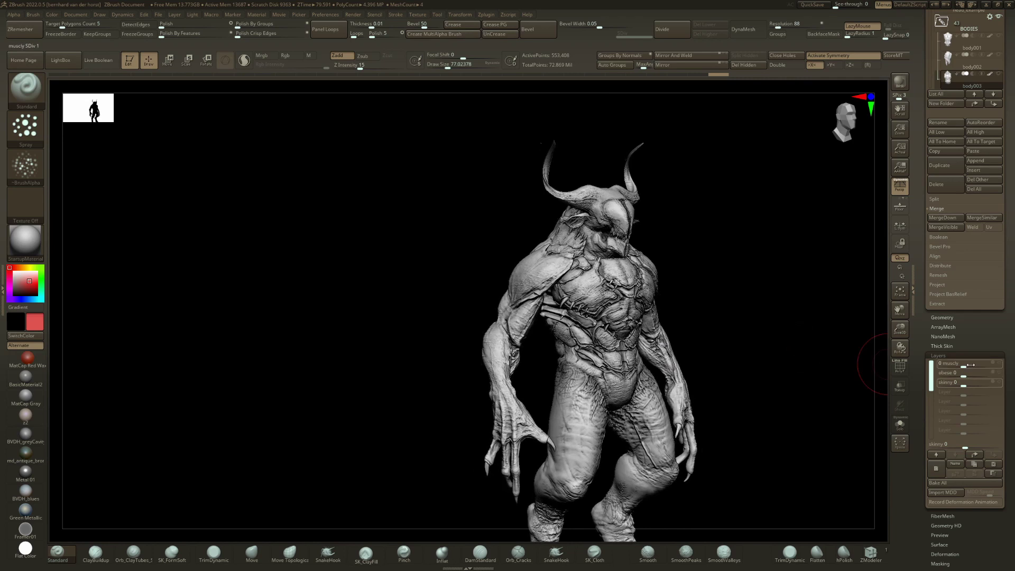
pyautogui.moveTo(972, 364); pyautogui.dragTo(988, 366)
pyautogui.moveTo(632, 301)
pyautogui.mouseDown(button='right')
pyautogui.moveTo(608, 297)
pyautogui.moveTo(608, 336)
pyautogui.moveTo(593, 368)
pyautogui.moveTo(590, 355)
pyautogui.moveTo(614, 343)
pyautogui.moveTo(602, 362)
pyautogui.mouseUp(button='right')
pyautogui.moveTo(982, 365); pyautogui.dragTo(962, 365)
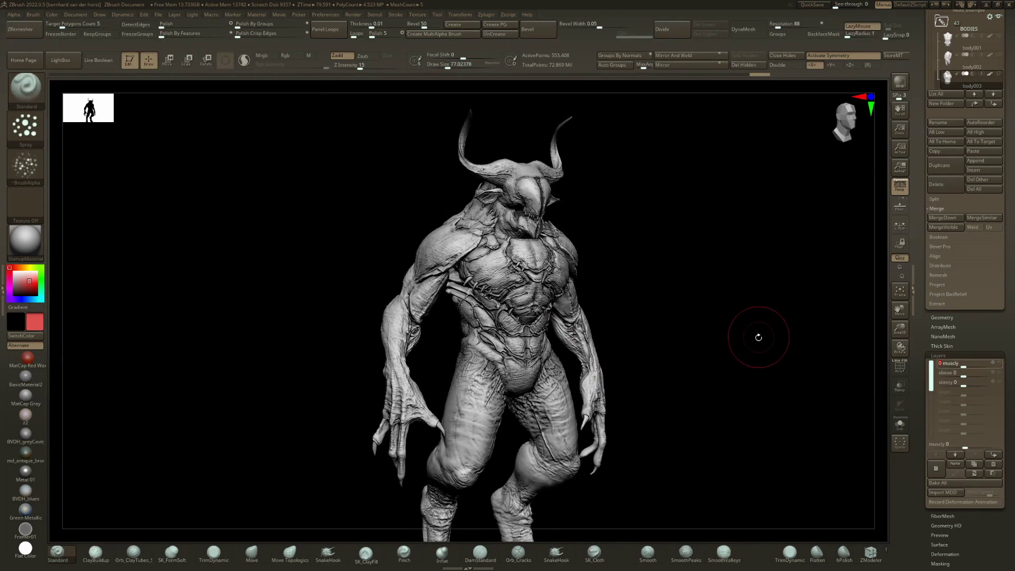
# Step: Switch the figure's torso to body004, set its skinny layer to 1 and inspect it from the front and side
pyautogui.press('Down')
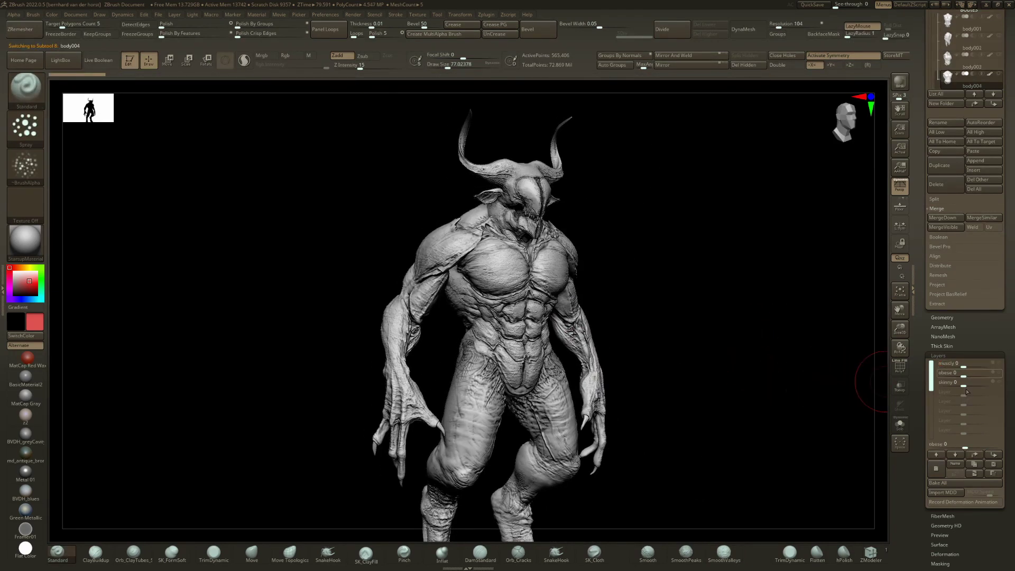
pyautogui.moveTo(979, 386); pyautogui.dragTo(992, 383)
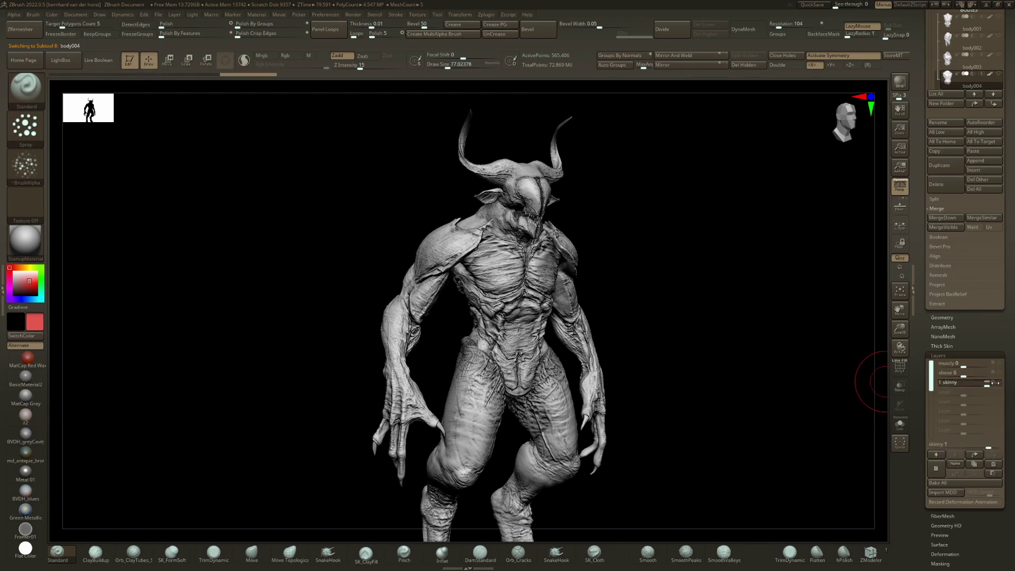
pyautogui.moveTo(569, 376); pyautogui.dragTo(594, 382)
pyautogui.keyDown('ctrl'); pyautogui.moveTo(488, 299); pyautogui.dragTo(591, 360, button='right'); pyautogui.keyUp('ctrl')
pyautogui.moveTo(971, 385); pyautogui.dragTo(1003, 386)
pyautogui.keyDown('ctrl'); pyautogui.moveTo(699, 321); pyautogui.dragTo(613, 333, button='right'); pyautogui.keyUp('ctrl')
pyautogui.moveTo(612, 333); pyautogui.dragTo(629, 342)
pyautogui.moveTo(560, 361); pyautogui.dragTo(829, 392)
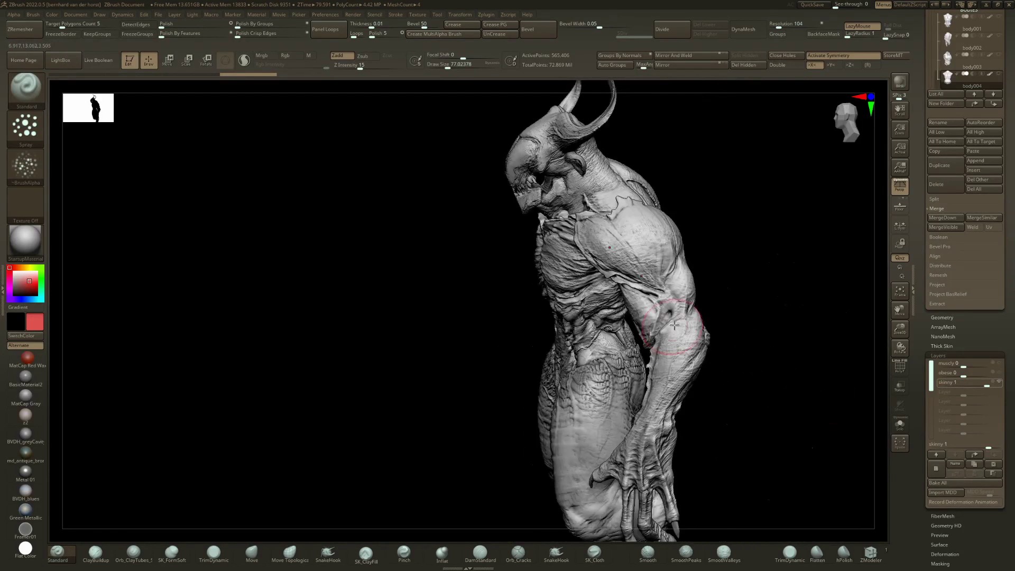
# Step: Isolate body004, lower its skinny layer to about -0.17 and show the whole figure again
pyautogui.hotkey('ctrl', 'shift', 's')
pyautogui.moveTo(685, 319); pyautogui.dragTo(608, 351)
pyautogui.moveTo(980, 385); pyautogui.dragTo(958, 384)
pyautogui.moveTo(832, 374); pyautogui.dragTo(612, 336)
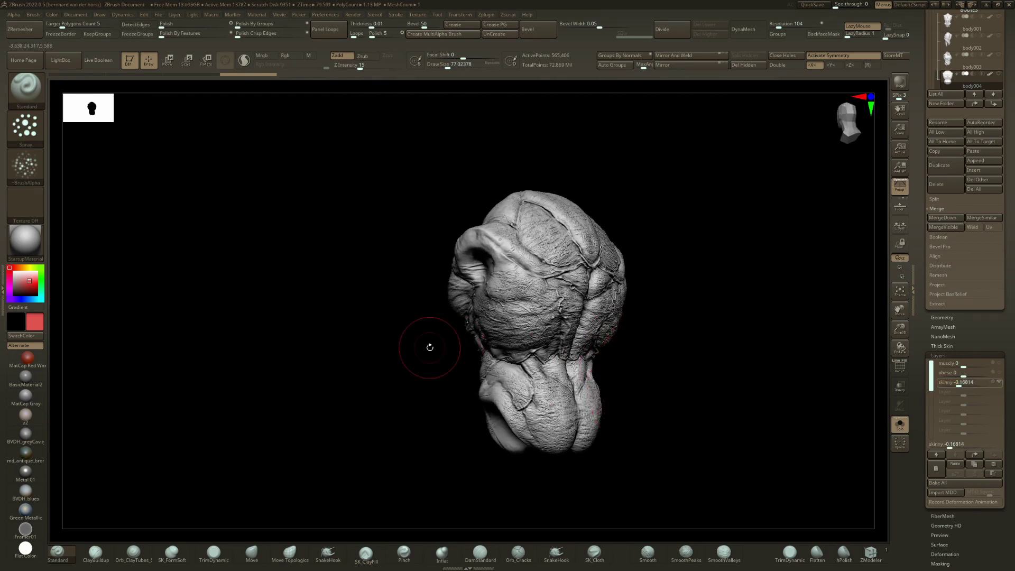
pyautogui.keyDown('ctrl'); pyautogui.moveTo(540, 371); pyautogui.dragTo(642, 370, button='right'); pyautogui.keyUp('ctrl')
pyautogui.hotkey('shift', 's')
# Step: Switch the figure's torso to body005 and set its plates layer to 1
pyautogui.press('Down')
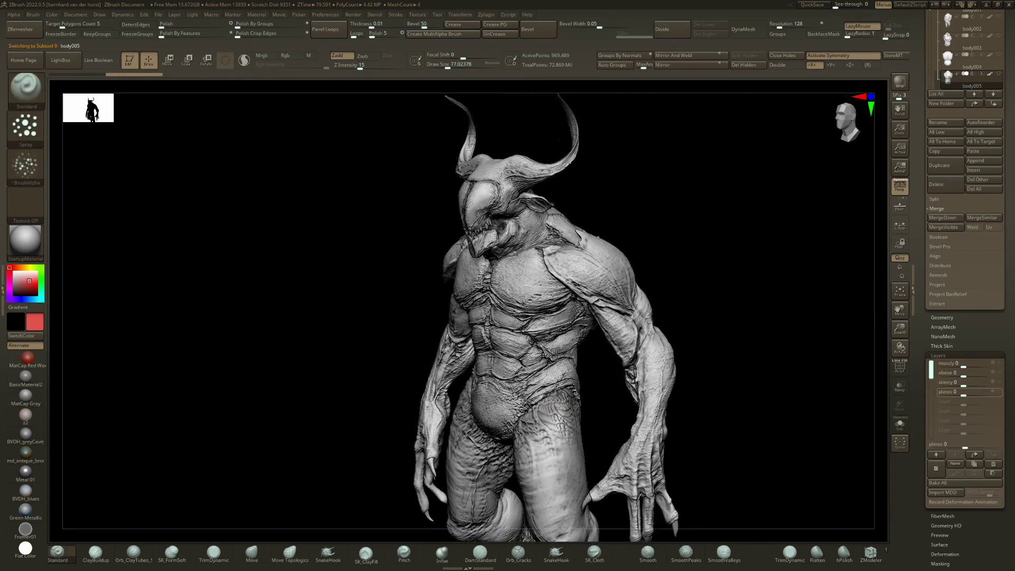
pyautogui.moveTo(502, 357); pyautogui.dragTo(564, 349, button='right')
pyautogui.moveTo(649, 367); pyautogui.dragTo(692, 361, button='right')
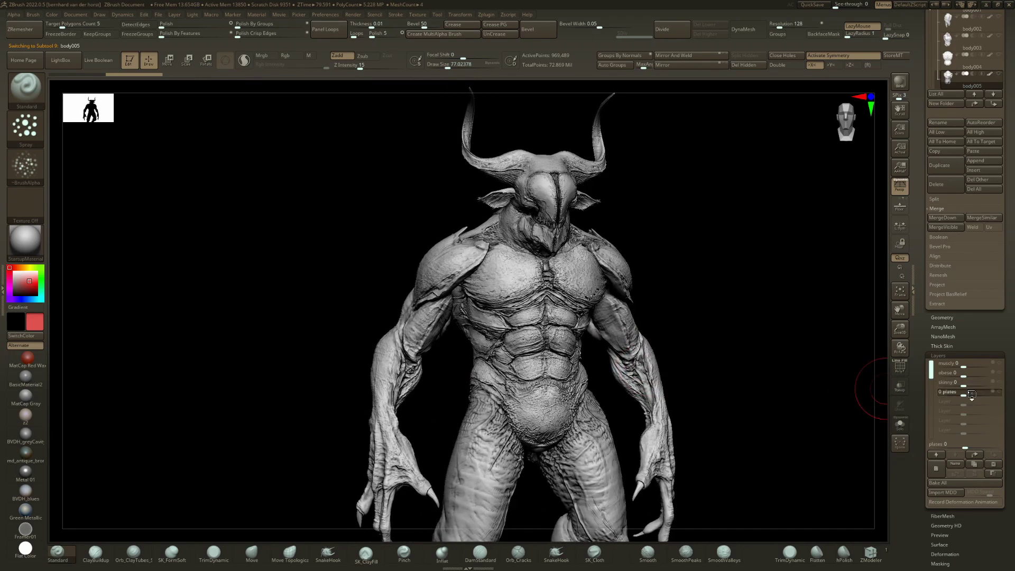
pyautogui.moveTo(980, 393); pyautogui.dragTo(988, 395)
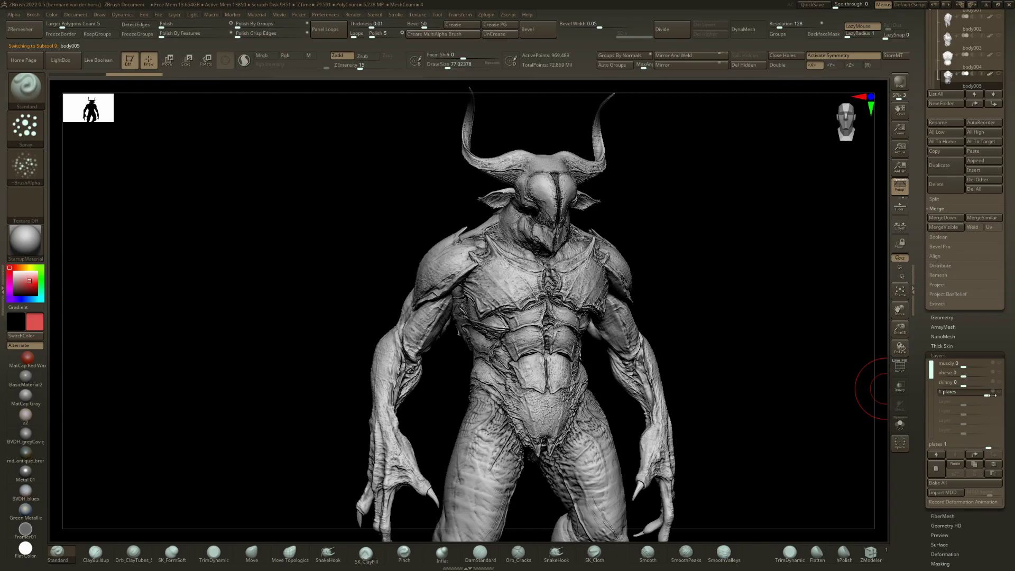
pyautogui.moveTo(753, 341); pyautogui.dragTo(606, 319, button='right')
# Step: Isolate body005, return its plates layer to 0 and set its skinny layer to 1
pyautogui.hotkey('shift', 's')
pyautogui.press('f')
pyautogui.keyDown('ctrl'); pyautogui.moveTo(605, 318); pyautogui.dragTo(524, 317, button='right'); pyautogui.keyUp('ctrl')
pyautogui.moveTo(524, 317); pyautogui.dragTo(615, 310, button='right')
pyautogui.moveTo(977, 394); pyautogui.dragTo(996, 384)
pyautogui.click(975, 392)
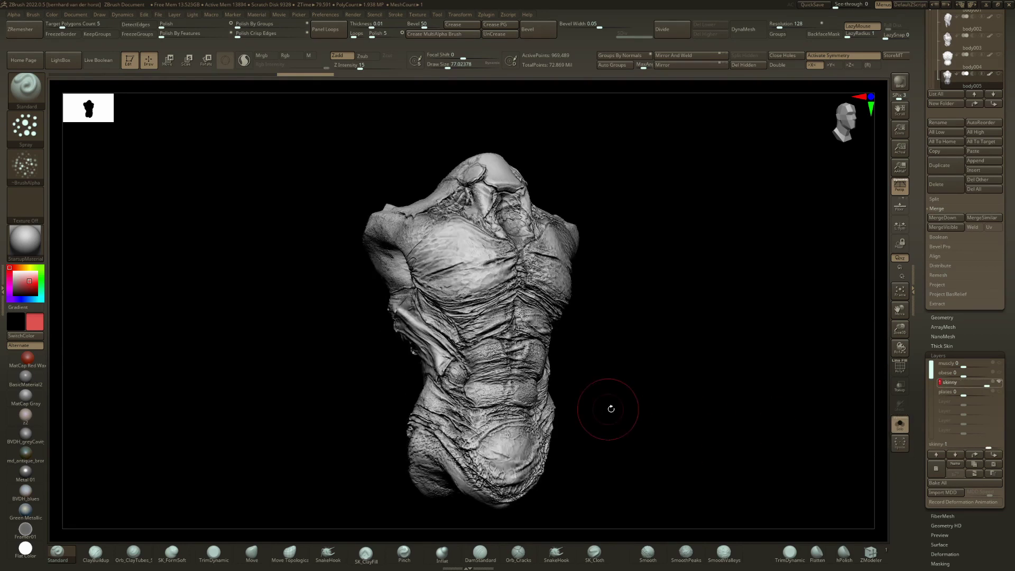
pyautogui.moveTo(623, 408); pyautogui.dragTo(714, 413)
# Step: Return body005's skinny layer to 0, preview its muscly layer at 1, and reset that to 0 on the whole figure
pyautogui.moveTo(983, 384); pyautogui.dragTo(999, 364)
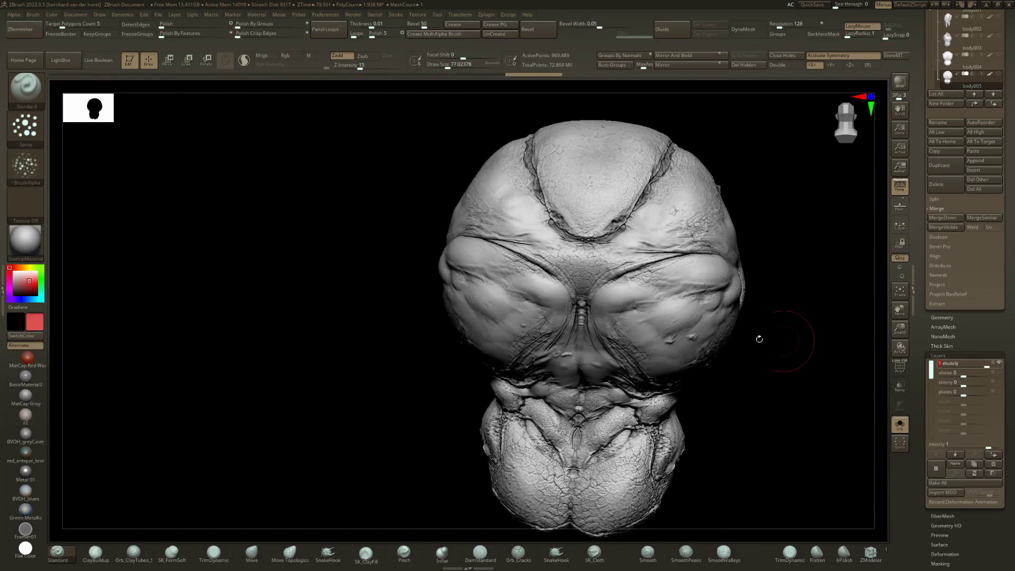
pyautogui.moveTo(714, 341); pyautogui.dragTo(537, 341, button='right')
pyautogui.hotkey('shift', 'alt', 's')
pyautogui.keyDown('shift'); pyautogui.moveTo(682, 365); pyautogui.dragTo(896, 359, button='right'); pyautogui.keyUp('shift')
pyautogui.moveTo(977, 365); pyautogui.dragTo(960, 365)
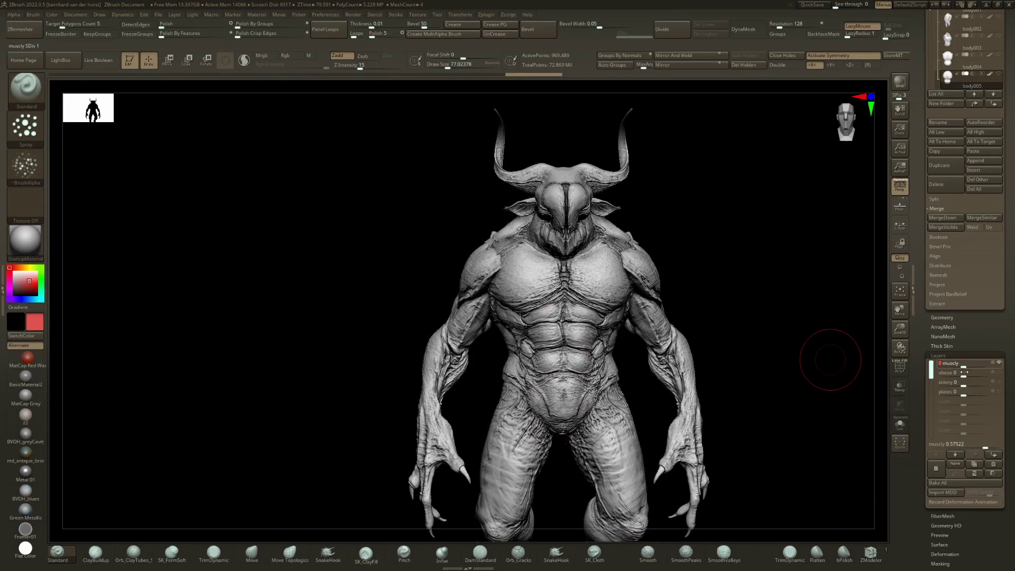
# Step: Switch the figure's torso to body006 and set its skinny layer to 1
pyautogui.keyDown('alt'); pyautogui.click(632, 305); pyautogui.keyUp('alt')
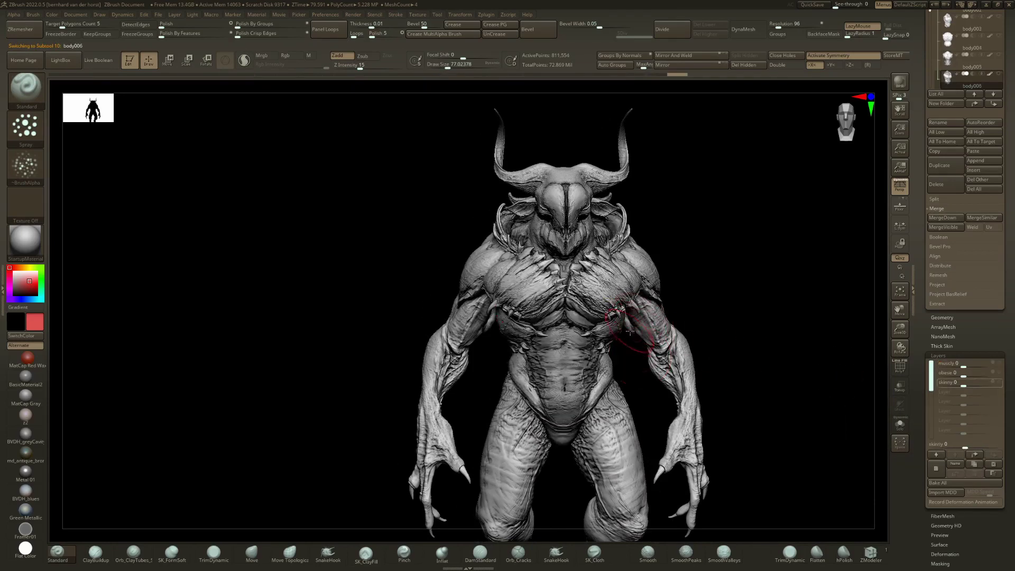
pyautogui.moveTo(632, 332); pyautogui.dragTo(687, 344, button='right')
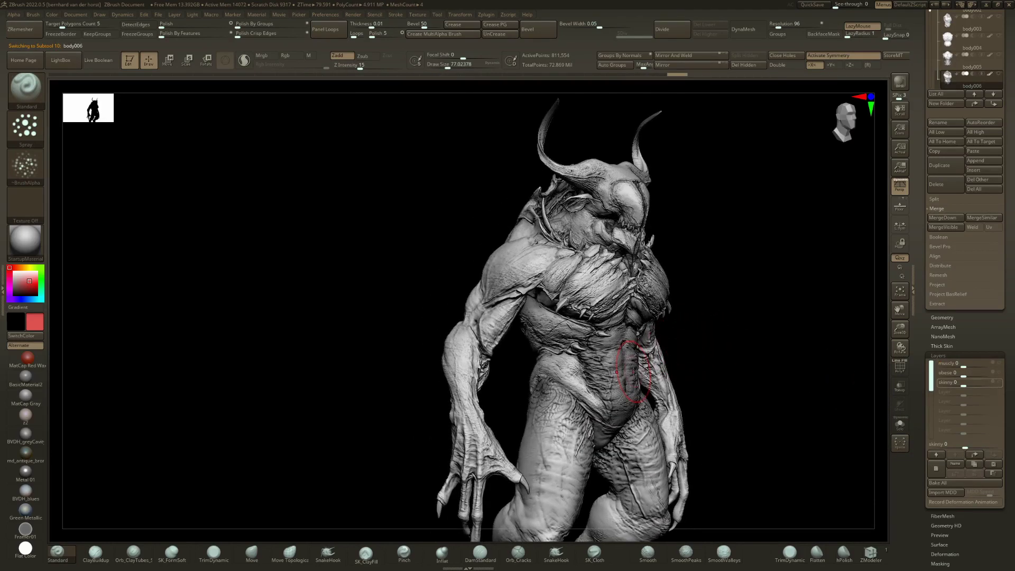
pyautogui.moveTo(634, 372); pyautogui.dragTo(872, 406, button='right')
pyautogui.moveTo(982, 387); pyautogui.dragTo(988, 386)
pyautogui.moveTo(698, 394); pyautogui.dragTo(878, 391, button='right')
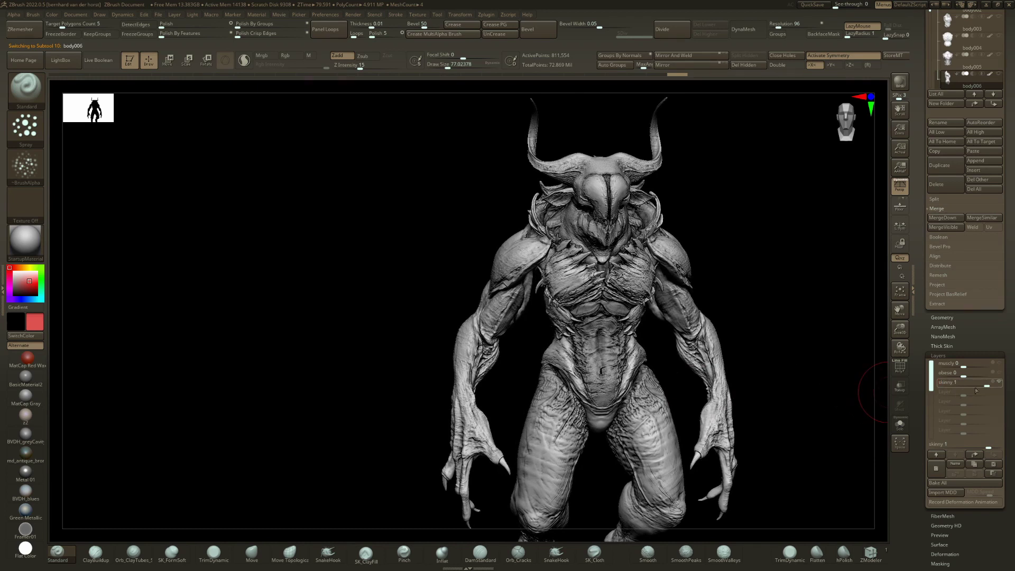
# Step: Return body006's skinny layer to 0 and set its obese layer to 1
pyautogui.moveTo(969, 384); pyautogui.dragTo(726, 234)
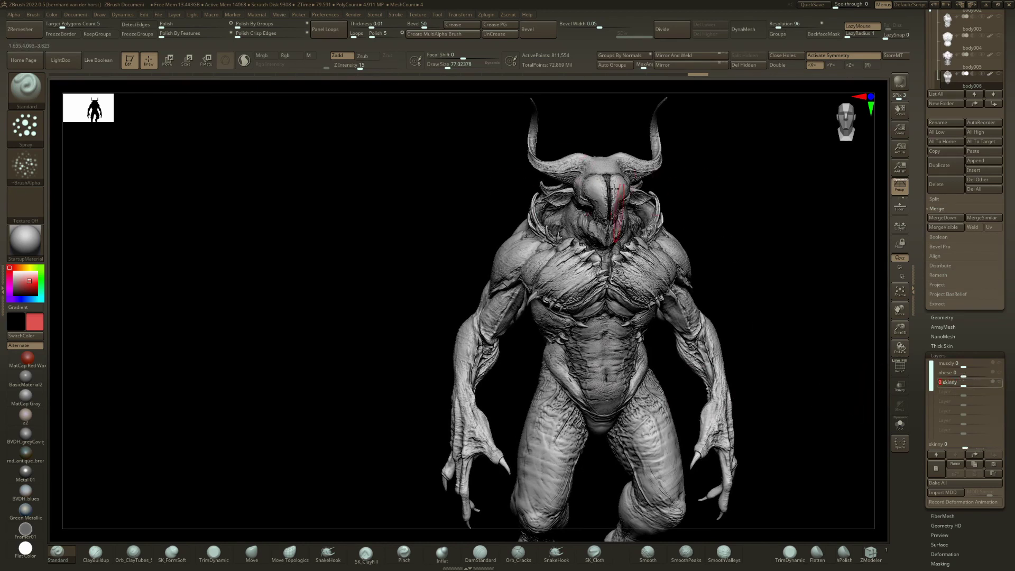
pyautogui.moveTo(975, 376); pyautogui.dragTo(999, 375)
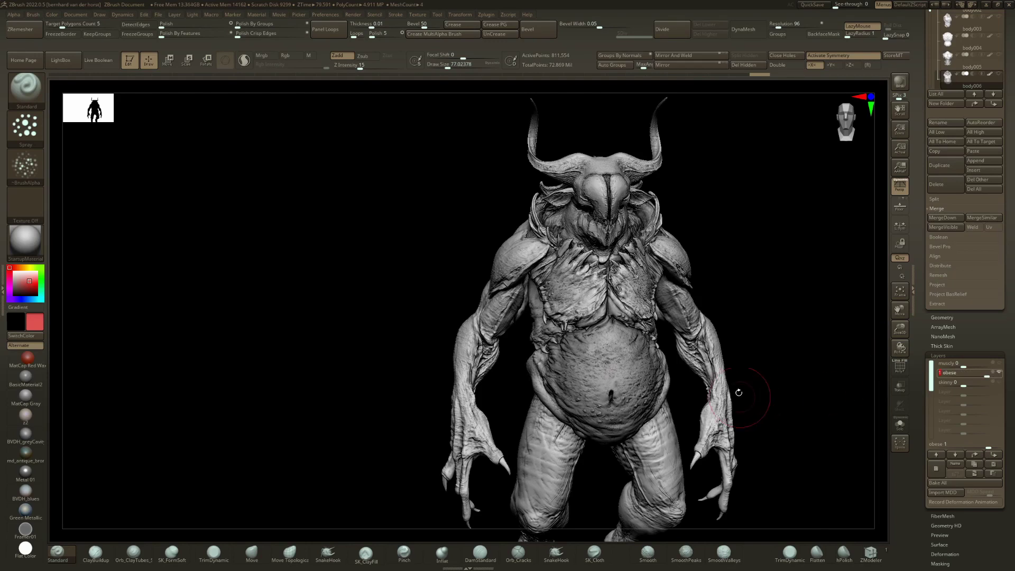
pyautogui.moveTo(737, 386); pyautogui.dragTo(906, 373)
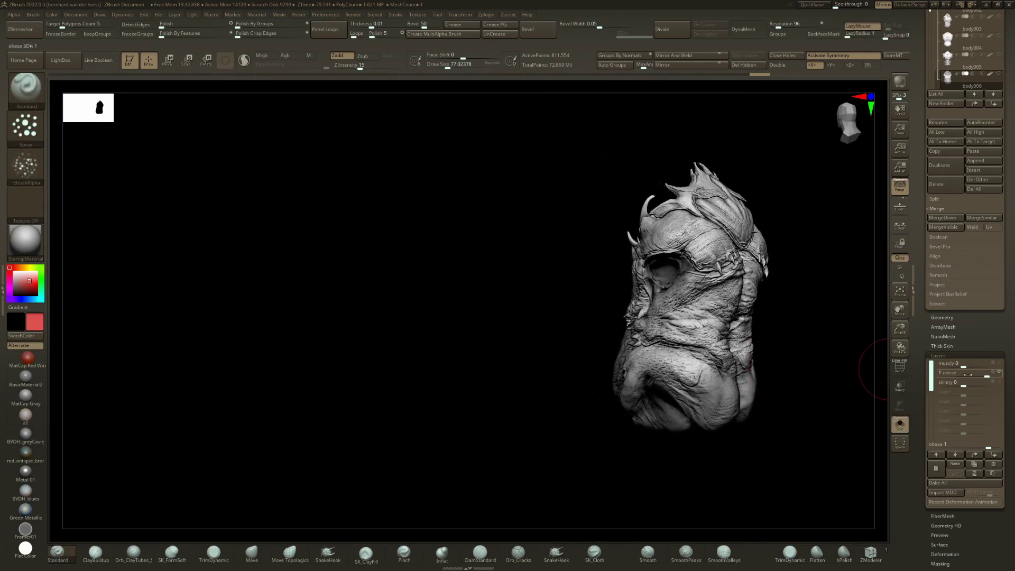
# Step: Return body006's obese layer to 0, preview its muscly layer, and reset that to 0 with the whole figure shown
pyautogui.moveTo(969, 375); pyautogui.dragTo(950, 375)
pyautogui.moveTo(835, 338)
pyautogui.mouseDown()
pyautogui.moveTo(741, 296)
pyautogui.moveTo(645, 316)
pyautogui.moveTo(587, 286)
pyautogui.moveTo(537, 308)
pyautogui.moveTo(494, 209)
pyautogui.moveTo(484, 241)
pyautogui.moveTo(509, 269)
pyautogui.moveTo(667, 278)
pyautogui.mouseUp()
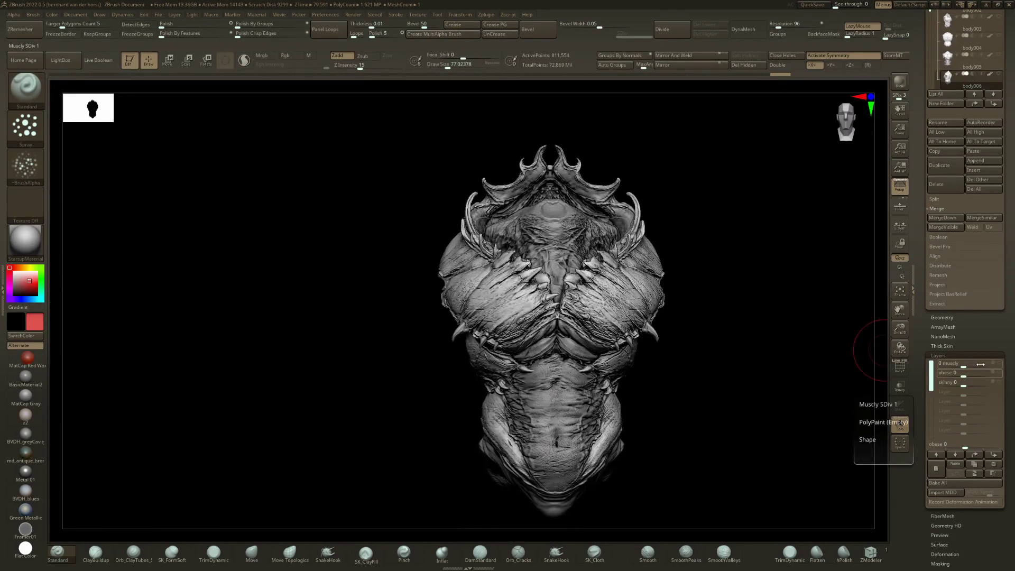
pyautogui.moveTo(981, 365); pyautogui.dragTo(1003, 364)
pyautogui.moveTo(729, 358)
pyautogui.mouseDown()
pyautogui.moveTo(594, 329)
pyautogui.moveTo(725, 350)
pyautogui.mouseUp()
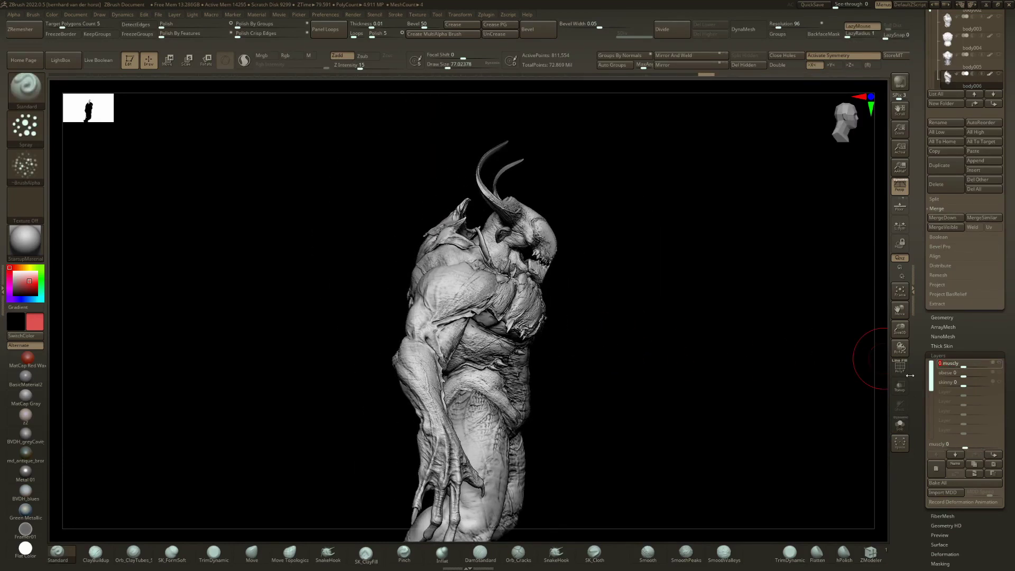
pyautogui.moveTo(703, 349); pyautogui.dragTo(1009, 331)
# Step: Swap the figure's torso to body008
pyautogui.press('Down')
pyautogui.press('Down')
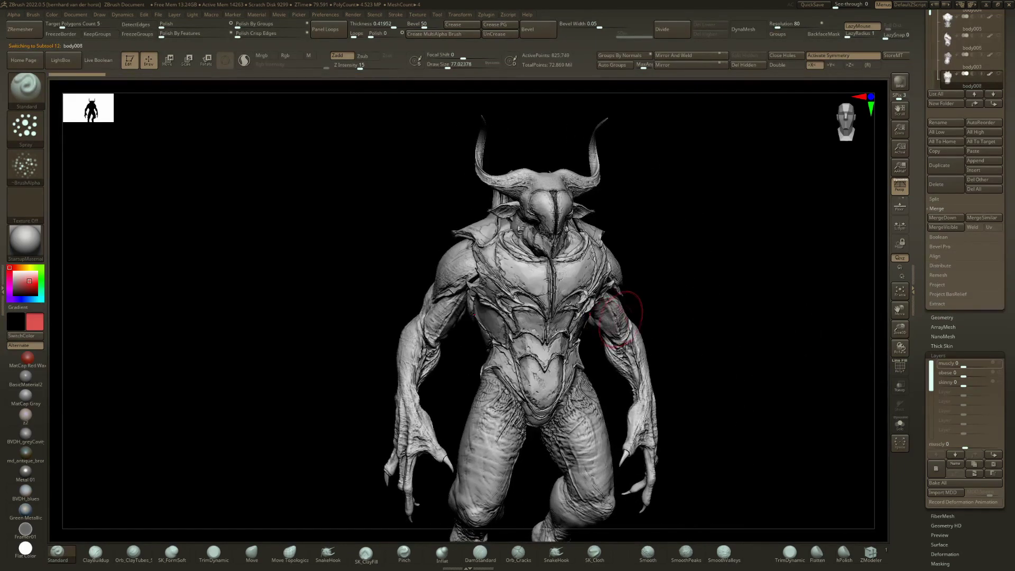
pyautogui.moveTo(743, 317); pyautogui.dragTo(665, 316)
# Step: Switch the torso to the furry body010 and inspect it both isolated and on the whole figure
pyautogui.press('Down')
pyautogui.click(960, 372)
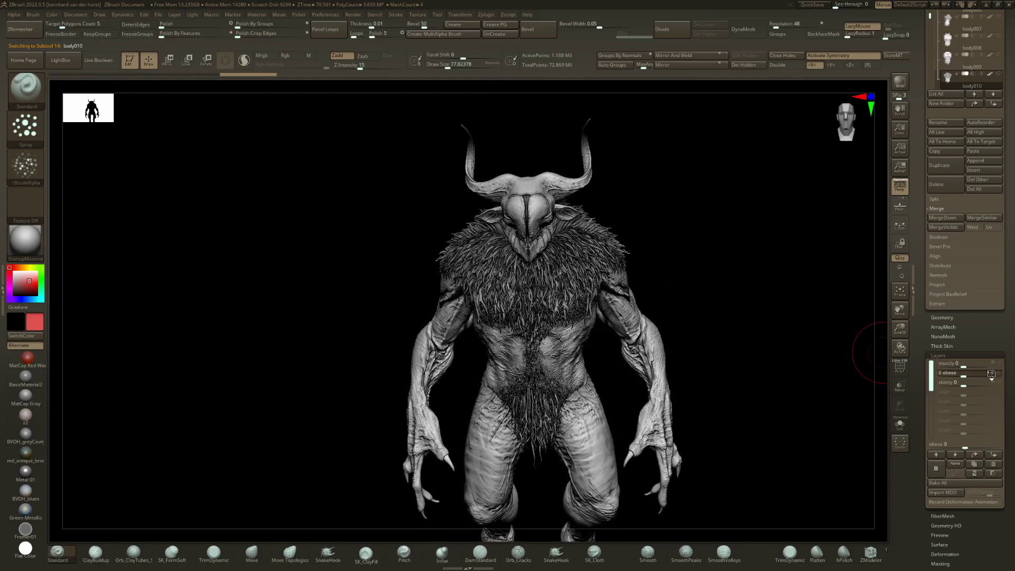
pyautogui.moveTo(615, 385); pyautogui.dragTo(489, 354)
pyautogui.hotkey('ctrl', 'shift', 's')
pyautogui.moveTo(609, 363)
pyautogui.mouseDown()
pyautogui.moveTo(613, 354)
pyautogui.moveTo(600, 351)
pyautogui.moveTo(645, 365)
pyautogui.mouseUp()
pyautogui.hotkey('alt', 's')
pyautogui.moveTo(969, 379); pyautogui.dragTo(613, 332)
# Step: Switch the torso to body011, isolate it and set its skinny layer to 1
pyautogui.press('Down')
pyautogui.moveTo(615, 333)
pyautogui.mouseDown(button='right')
pyautogui.moveTo(571, 333)
pyautogui.moveTo(668, 342)
pyautogui.moveTo(690, 312)
pyautogui.moveTo(548, 327)
pyautogui.moveTo(626, 334)
pyautogui.moveTo(534, 330)
pyautogui.mouseUp(button='right')
pyautogui.hotkey('ctrl', 'shift', 's')
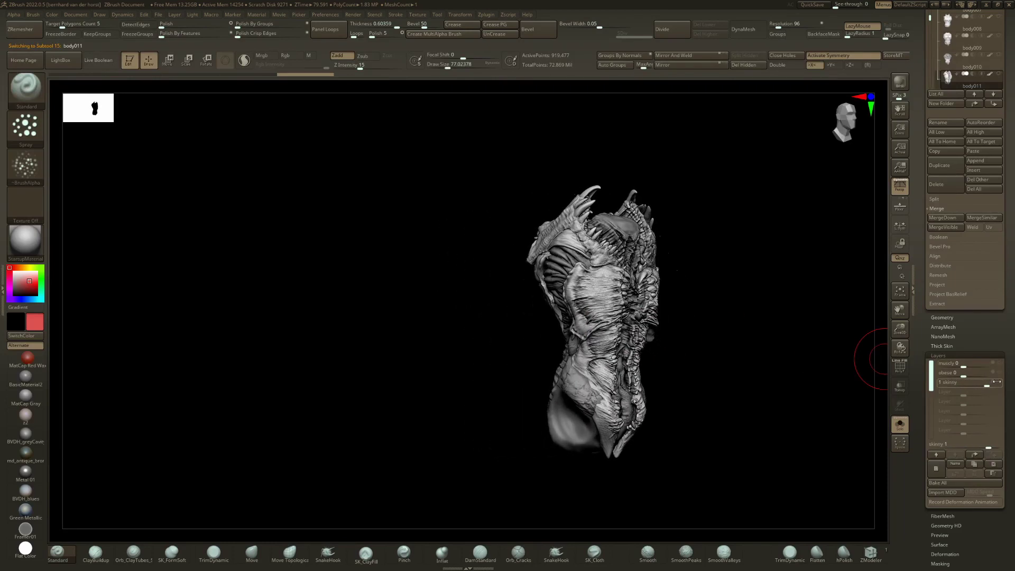
# Step: Return body011's skinny layer to 0, set its obese layer to 1 and view it isolated and on the figure
pyautogui.moveTo(888, 395); pyautogui.dragTo(964, 385)
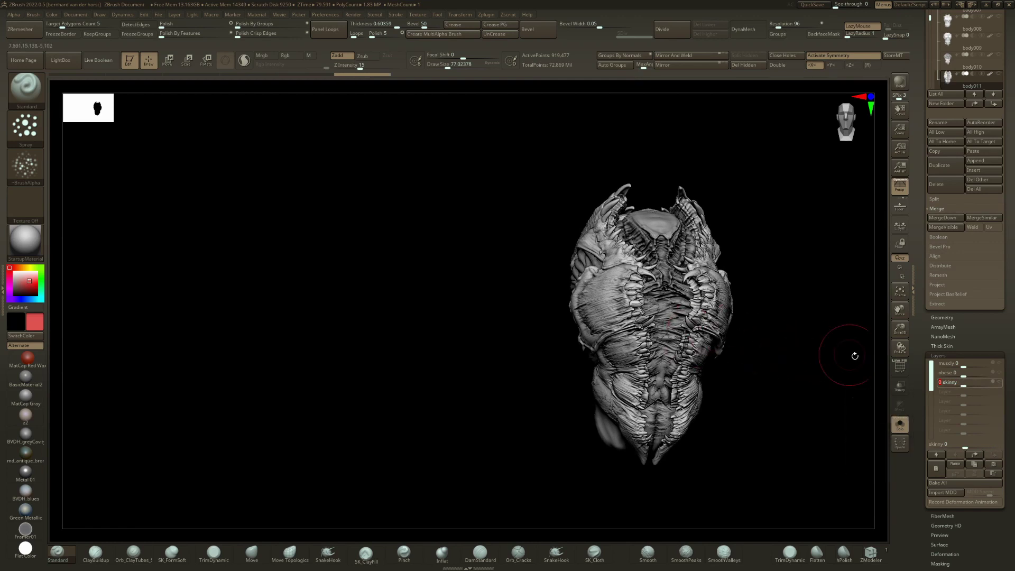
pyautogui.moveTo(968, 376); pyautogui.dragTo(998, 375)
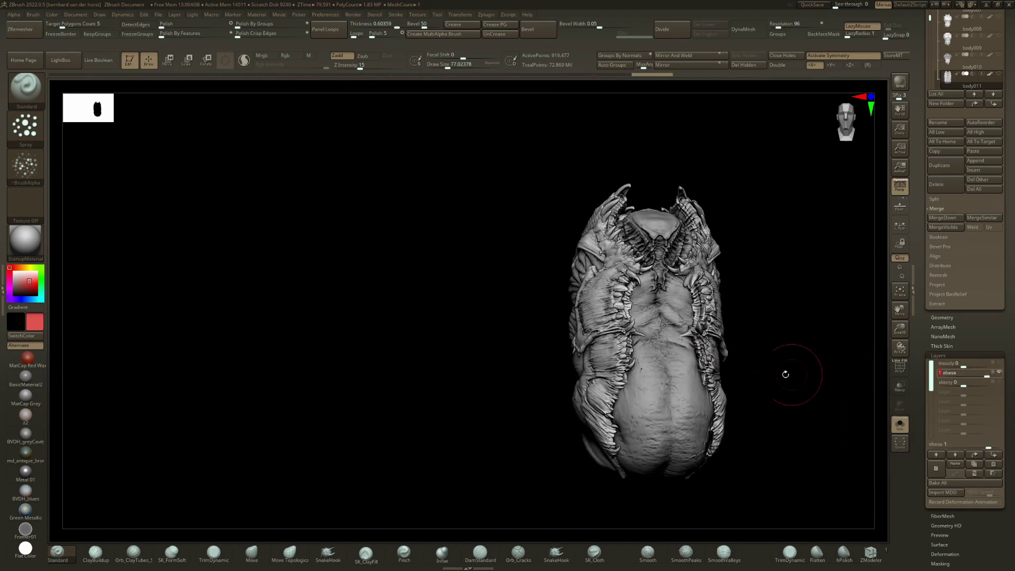
pyautogui.moveTo(769, 372); pyautogui.dragTo(712, 357, button='right')
pyautogui.moveTo(712, 357)
pyautogui.mouseDown()
pyautogui.moveTo(538, 369)
pyautogui.moveTo(560, 378)
pyautogui.mouseUp()
pyautogui.moveTo(560, 379)
pyautogui.mouseDown(button='right')
pyautogui.moveTo(587, 376)
pyautogui.moveTo(508, 383)
pyautogui.moveTo(561, 359)
pyautogui.mouseUp(button='right')
pyautogui.moveTo(560, 360)
pyautogui.mouseDown()
pyautogui.moveTo(552, 370)
pyautogui.moveTo(598, 317)
pyautogui.mouseUp()
pyautogui.keyDown('alt'); pyautogui.moveTo(599, 317); pyautogui.dragTo(635, 270, button='right'); pyautogui.keyUp('alt')
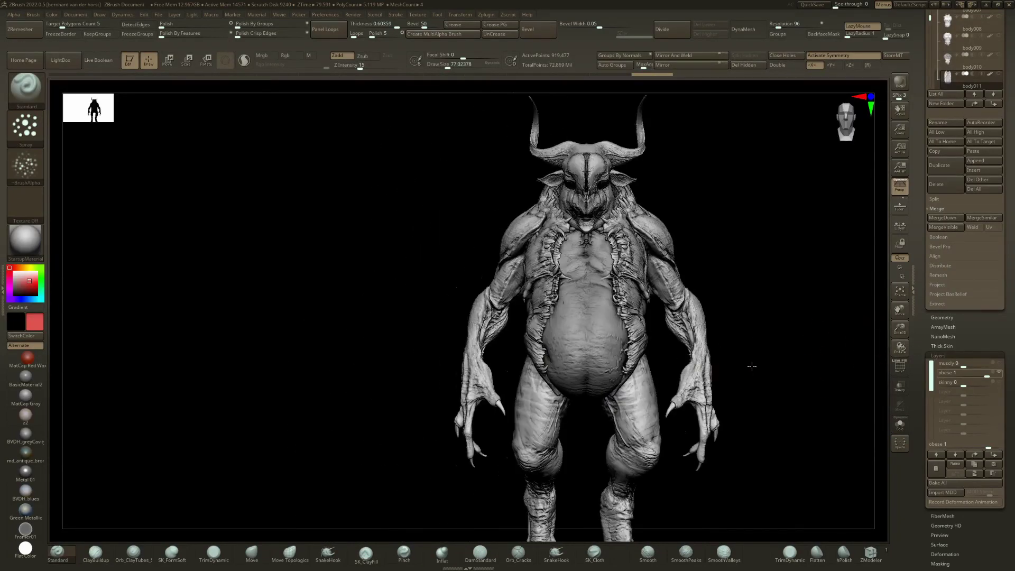
pyautogui.moveTo(754, 366); pyautogui.dragTo(759, 367, button='right')
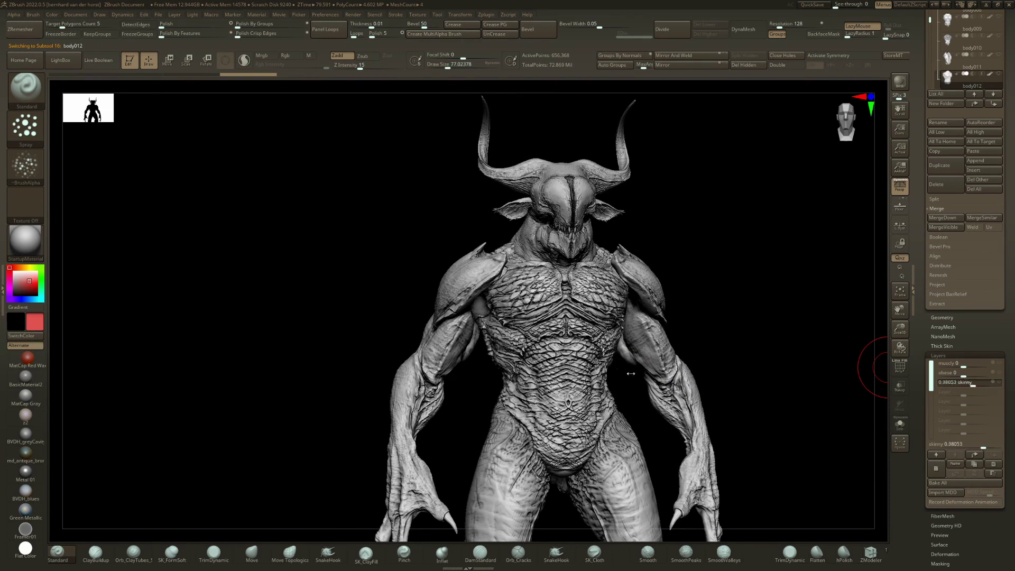
# Step: Switch the figure's torso to body013 and isolate it for a closer view
pyautogui.press('Down')
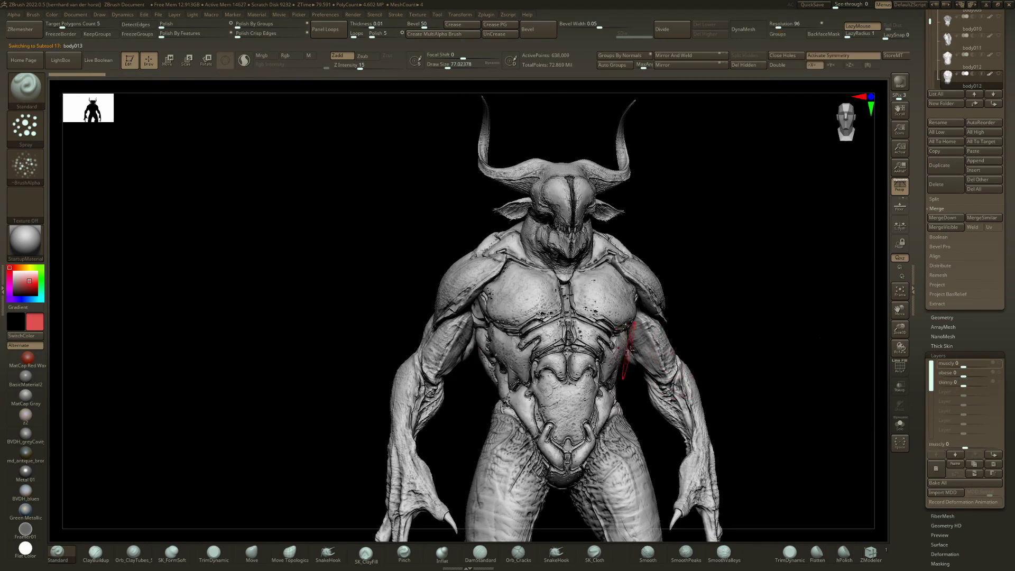
pyautogui.moveTo(624, 368)
pyautogui.mouseDown()
pyautogui.moveTo(722, 370)
pyautogui.moveTo(634, 375)
pyautogui.mouseUp()
pyautogui.moveTo(634, 374); pyautogui.dragTo(594, 365, button='right')
pyautogui.hotkey('ctrl', 'shift', 's')
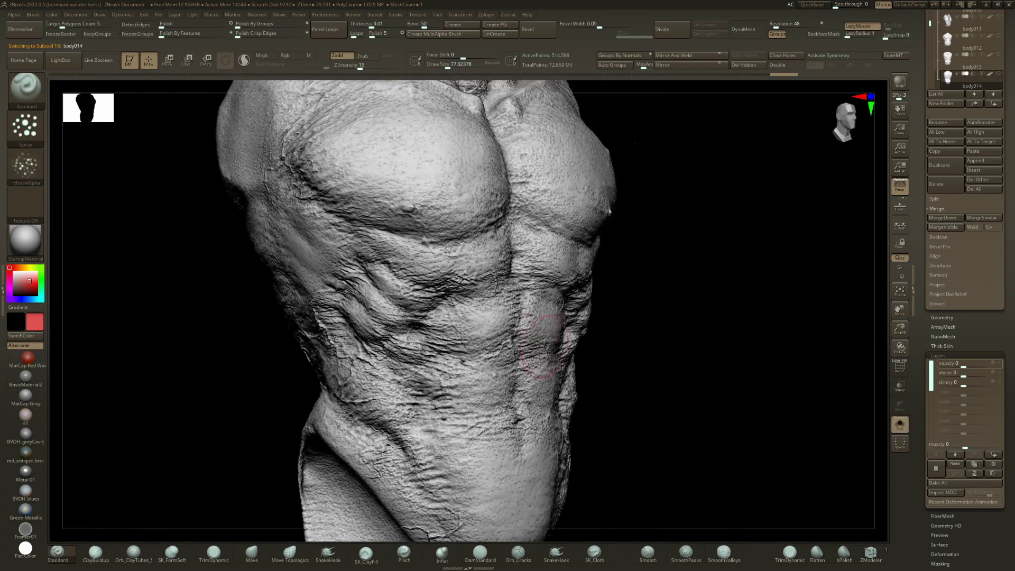
# Step: Show the whole figure with body014 as its torso, preview the skinny layer and return it to 0
pyautogui.moveTo(545, 347)
pyautogui.keyDown('alt'); pyautogui.mouseDown(button='right')
pyautogui.moveTo(552, 386)
pyautogui.moveTo(560, 370)
pyautogui.moveTo(449, 389)
pyautogui.moveTo(521, 352)
pyautogui.moveTo(518, 408)
pyautogui.moveTo(521, 374)
pyautogui.moveTo(540, 377)
pyautogui.moveTo(508, 378)
pyautogui.mouseUp(button='right'); pyautogui.keyUp('alt')
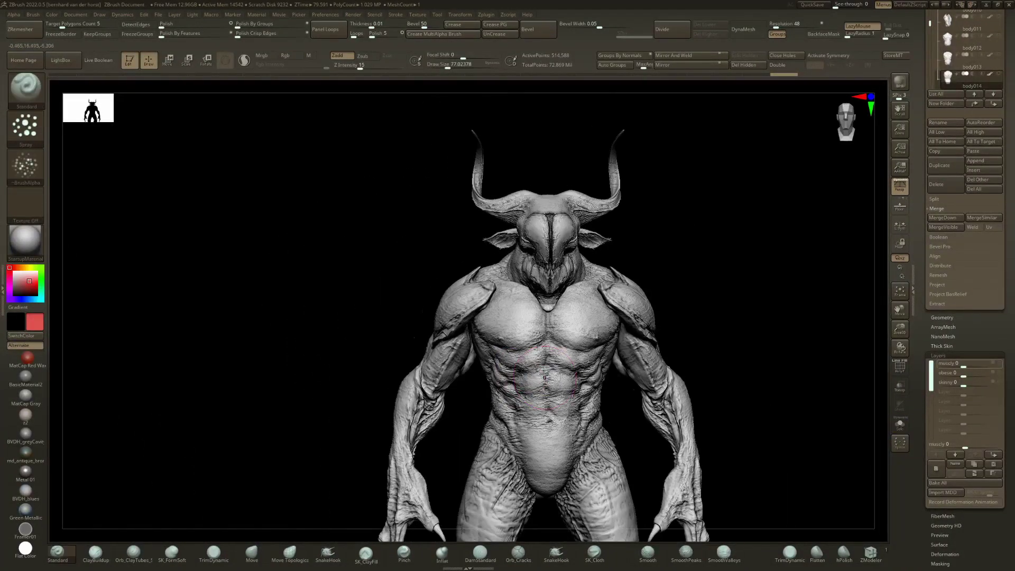
pyautogui.keyDown('alt'); pyautogui.moveTo(794, 370); pyautogui.dragTo(873, 391, button='right'); pyautogui.keyUp('alt')
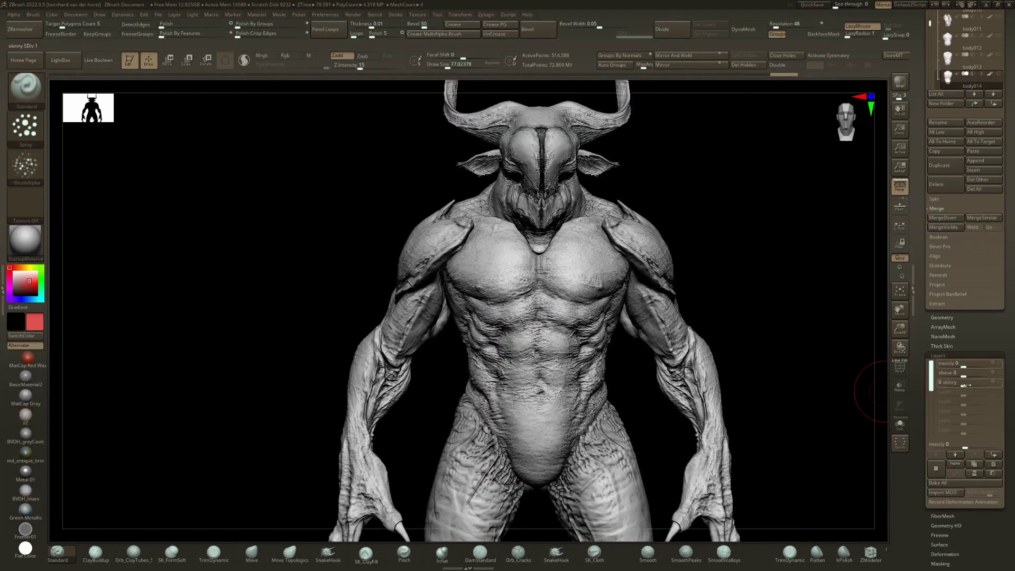
pyautogui.moveTo(719, 346); pyautogui.dragTo(993, 362, button='right')
pyautogui.moveTo(982, 382); pyautogui.dragTo(960, 383)
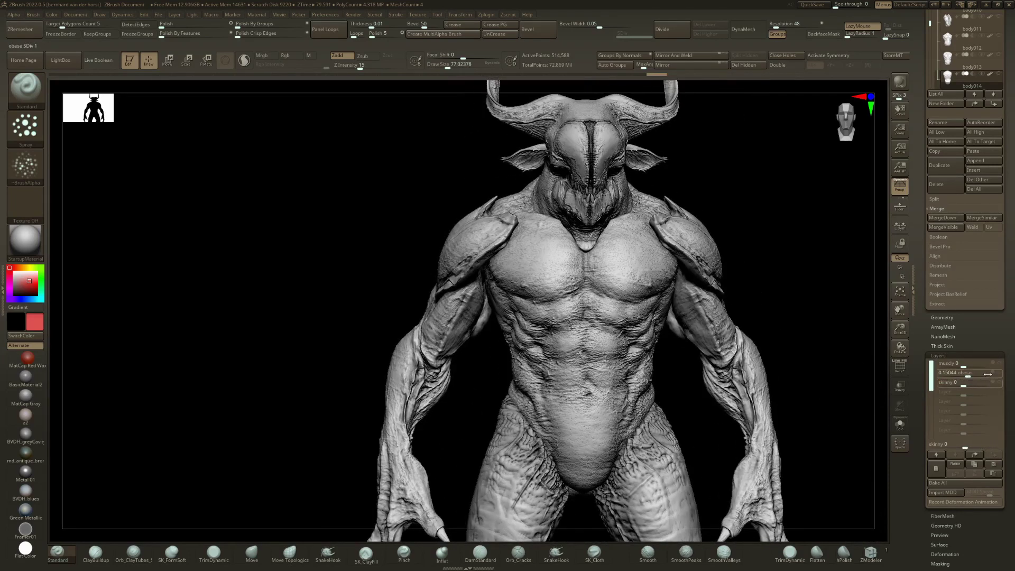
# Step: Set body014's obese layer to 1 and view the torso on the figure and isolated
pyautogui.moveTo(987, 375); pyautogui.dragTo(994, 375)
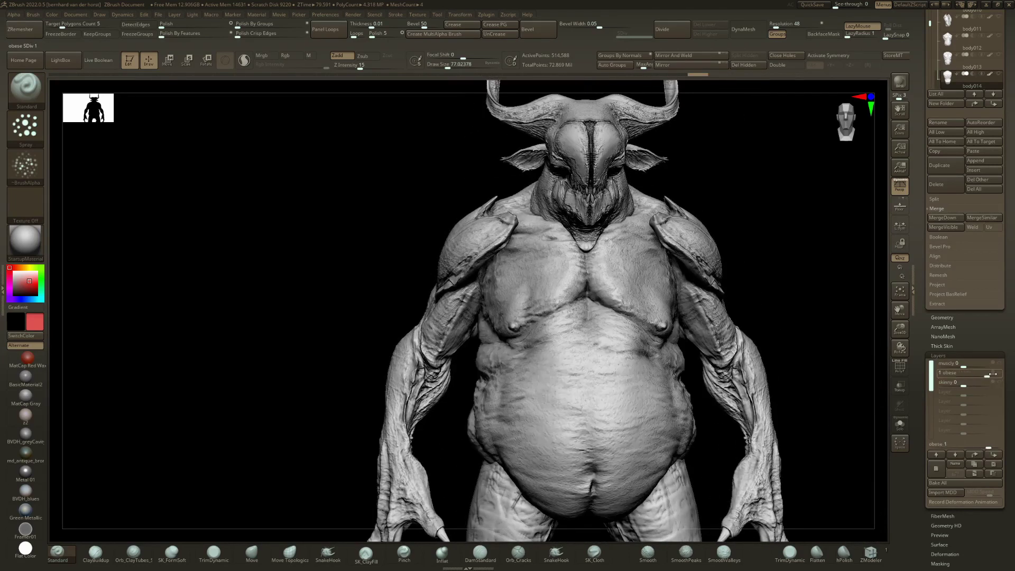
pyautogui.moveTo(703, 397); pyautogui.dragTo(595, 361, button='right')
pyautogui.moveTo(595, 362)
pyautogui.mouseDown()
pyautogui.moveTo(619, 342)
pyautogui.moveTo(814, 359)
pyautogui.mouseUp()
pyautogui.moveTo(985, 372)
pyautogui.mouseDown()
pyautogui.moveTo(965, 373)
pyautogui.moveTo(999, 375)
pyautogui.mouseUp()
pyautogui.moveTo(823, 434)
pyautogui.mouseDown()
pyautogui.moveTo(656, 446)
pyautogui.moveTo(689, 462)
pyautogui.mouseUp()
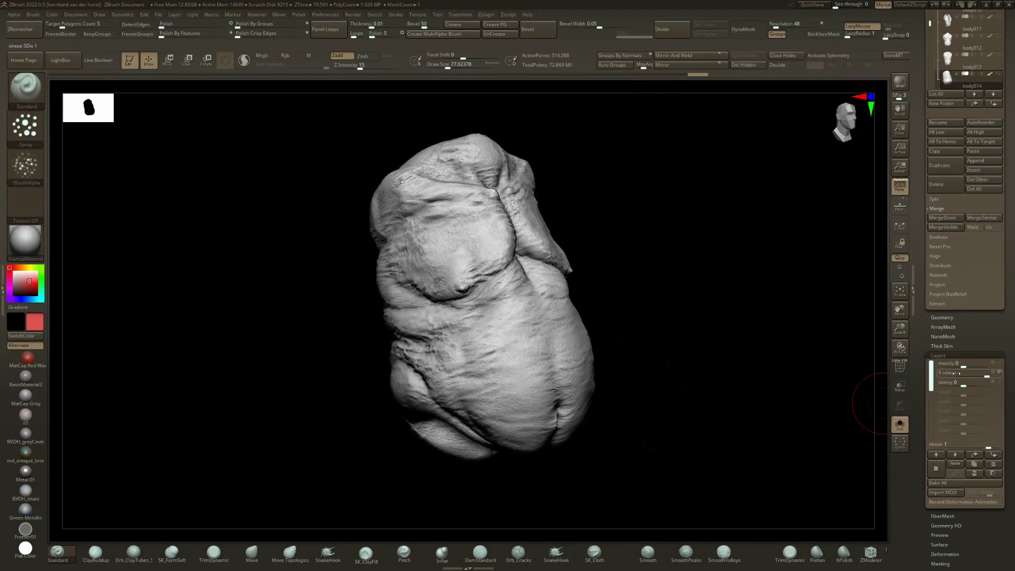
# Step: Finish previewing body014's layers, switch the figure's torso to body015 and isolate it for a closer view
pyautogui.moveTo(968, 376); pyautogui.dragTo(998, 365)
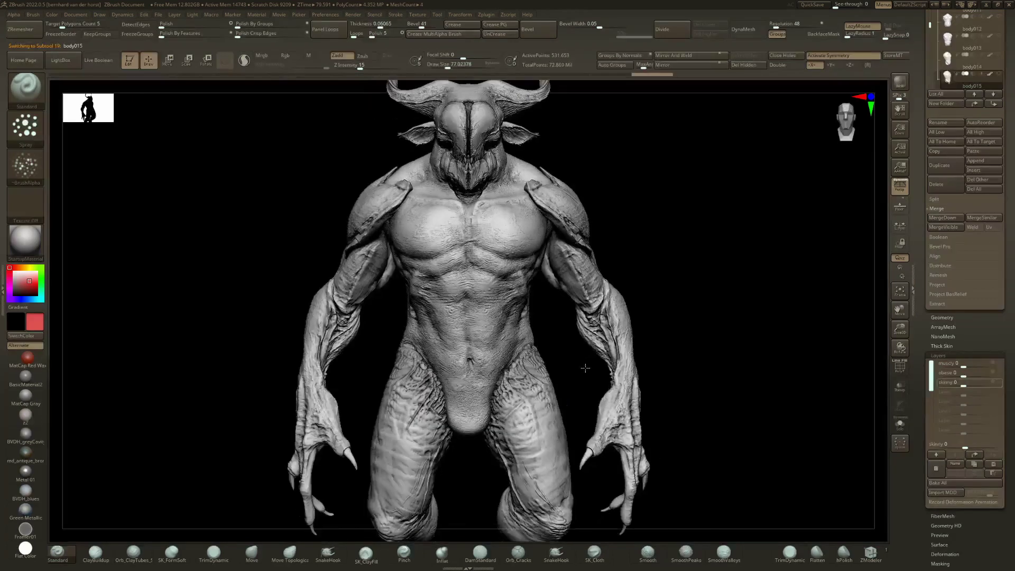
pyautogui.click(899, 423)
pyautogui.moveTo(492, 359)
pyautogui.mouseDown()
pyautogui.moveTo(517, 359)
pyautogui.moveTo(483, 318)
pyautogui.moveTo(580, 320)
pyautogui.moveTo(406, 177)
pyautogui.moveTo(444, 304)
pyautogui.mouseUp()
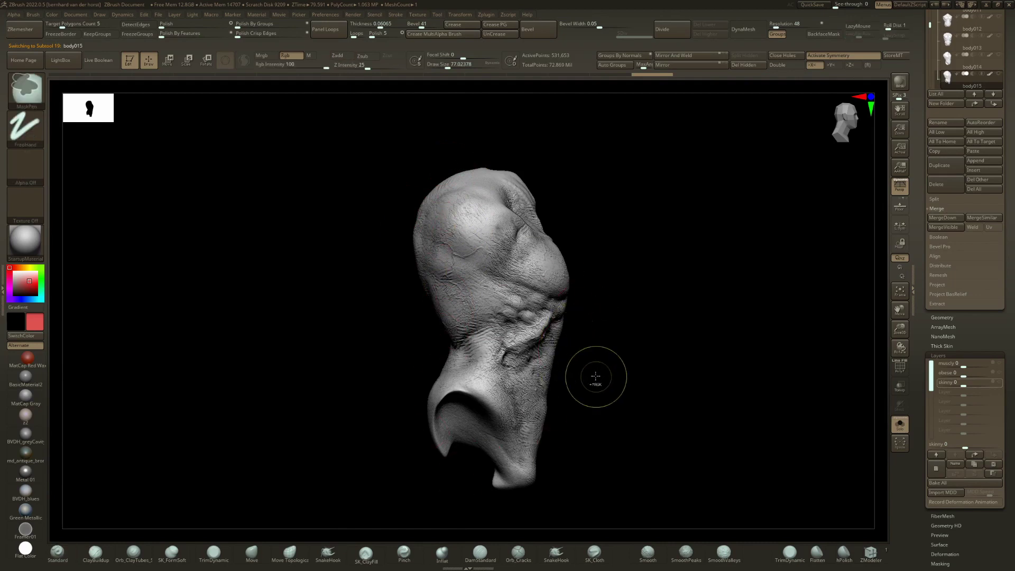
pyautogui.moveTo(594, 376)
pyautogui.mouseDown()
pyautogui.moveTo(572, 372)
pyautogui.moveTo(591, 365)
pyautogui.moveTo(578, 340)
pyautogui.moveTo(532, 355)
pyautogui.moveTo(703, 395)
pyautogui.mouseUp()
# Step: Set body015's skinny layer to 1, view the isolated torso and return the layer to 0
pyautogui.moveTo(993, 383); pyautogui.dragTo(998, 383)
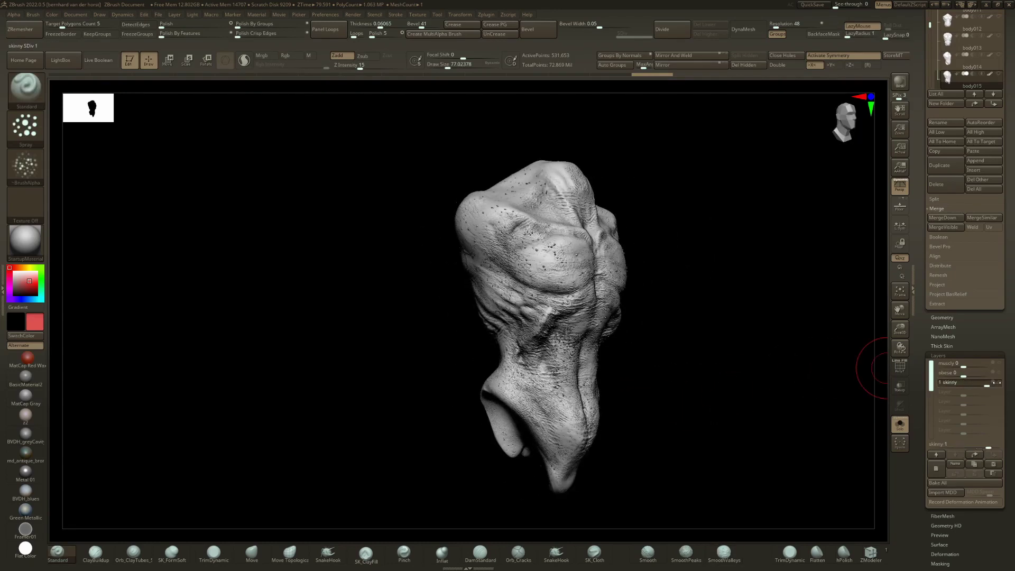
pyautogui.moveTo(613, 396); pyautogui.dragTo(777, 401)
pyautogui.moveTo(974, 382)
pyautogui.mouseDown()
pyautogui.moveTo(965, 385)
pyautogui.moveTo(995, 386)
pyautogui.moveTo(950, 386)
pyautogui.moveTo(963, 386)
pyautogui.mouseUp()
# Step: Show the whole figure with body015's obese layer at 1 and return that layer to 0
pyautogui.moveTo(847, 349); pyautogui.dragTo(542, 372)
pyautogui.moveTo(542, 371); pyautogui.dragTo(521, 339, button='right')
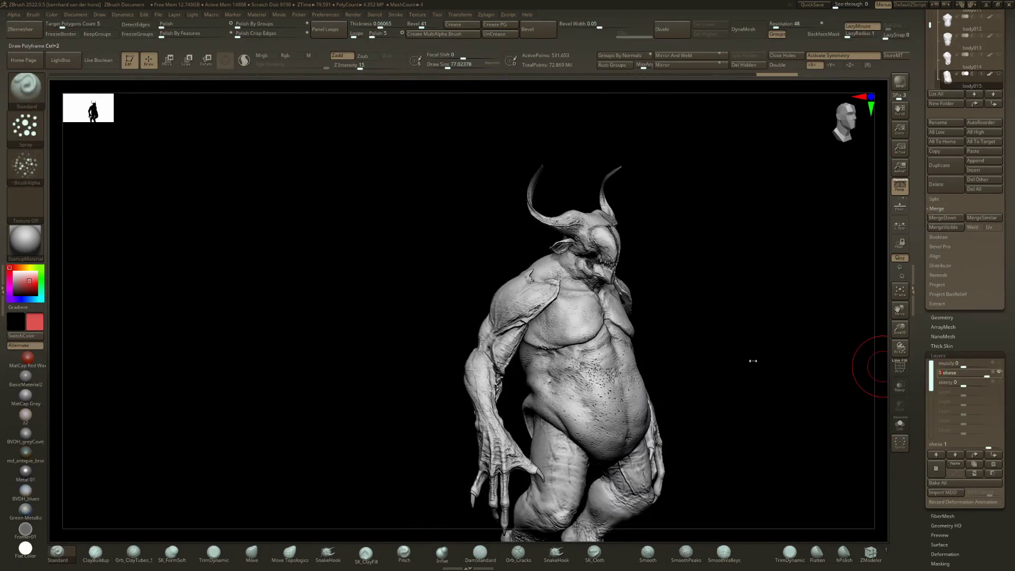
pyautogui.write('0')
pyautogui.press('Return')
pyautogui.moveTo(730, 360); pyautogui.dragTo(691, 358)
# Step: Switch the figure's torso to body016 and preview its obese layer from the front and back
pyautogui.press('Down')
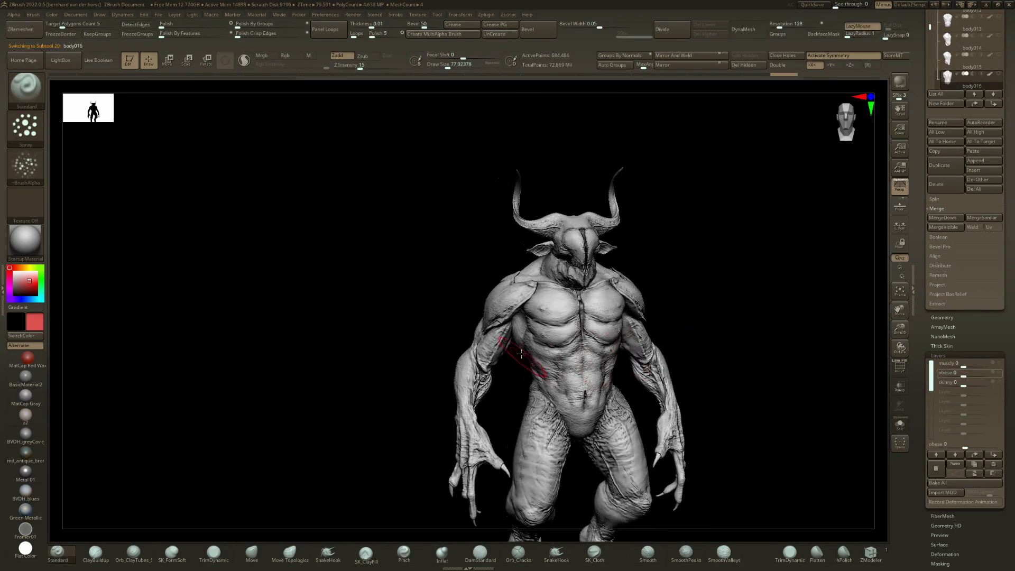
pyautogui.moveTo(525, 351); pyautogui.dragTo(524, 328, button='right')
pyautogui.moveTo(479, 434)
pyautogui.mouseDown(button='right')
pyautogui.moveTo(561, 320)
pyautogui.moveTo(824, 307)
pyautogui.mouseUp(button='right')
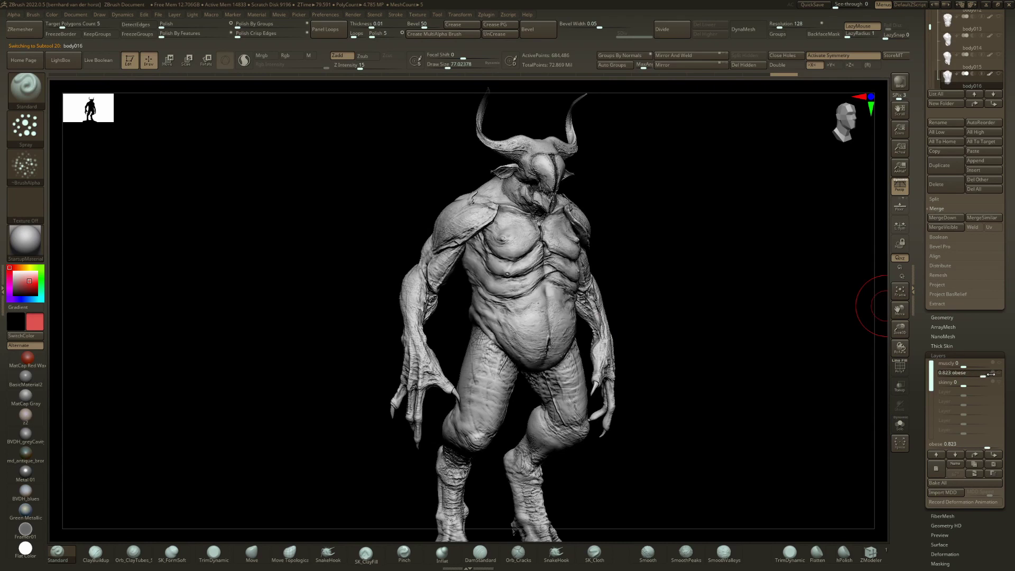
pyautogui.moveTo(760, 332); pyautogui.dragTo(926, 379, button='right')
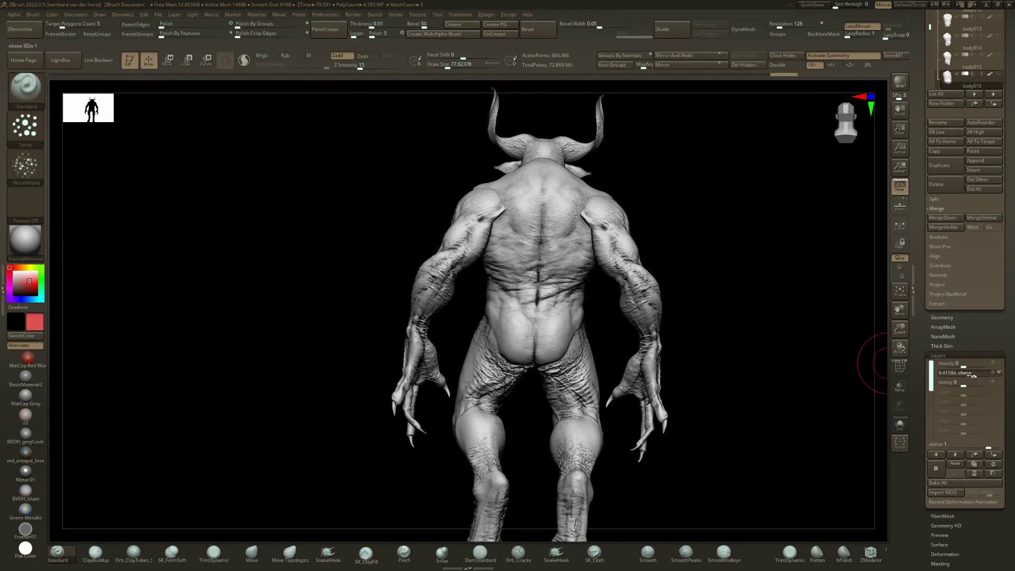
pyautogui.moveTo(909, 378); pyautogui.dragTo(902, 379)
# Step: Preview body017's skinny and muscly layers, then body018's obese and skinny layers on the figure
pyautogui.moveTo(846, 364); pyautogui.dragTo(728, 362, button='right')
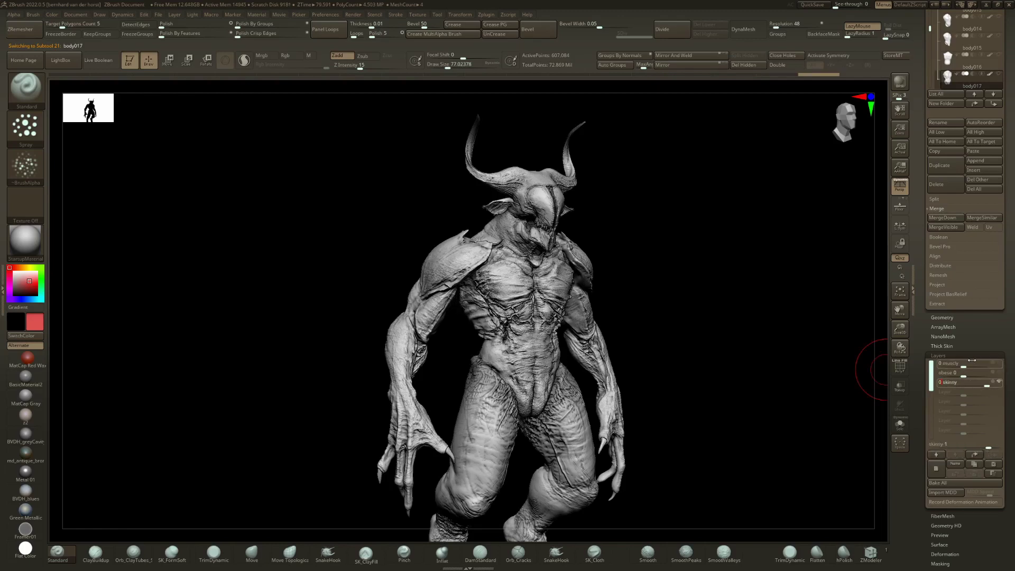
pyautogui.moveTo(979, 366); pyautogui.dragTo(999, 365)
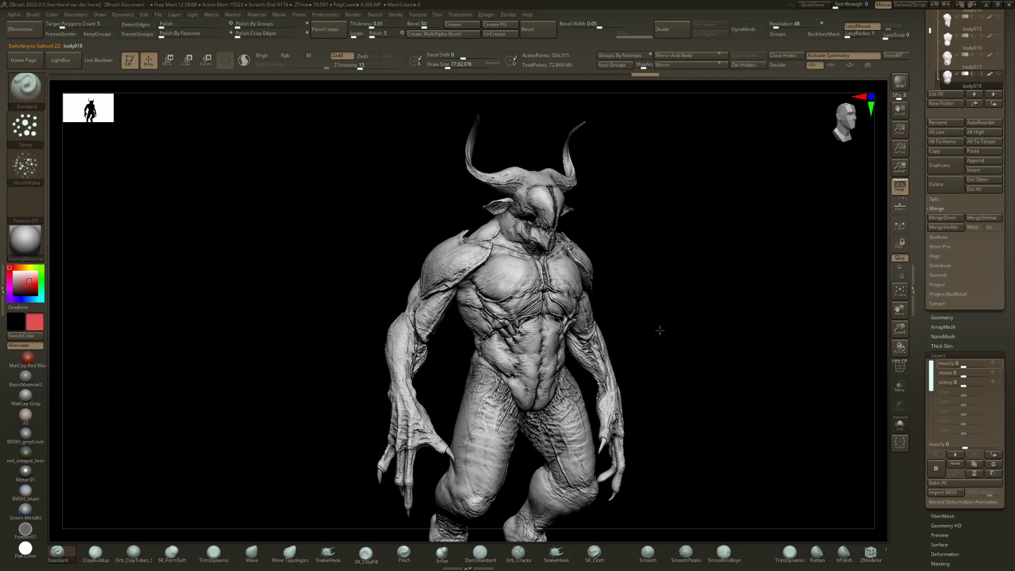
pyautogui.moveTo(664, 330)
pyautogui.mouseDown(button='right')
pyautogui.moveTo(703, 333)
pyautogui.moveTo(644, 330)
pyautogui.moveTo(656, 335)
pyautogui.mouseUp(button='right')
pyautogui.moveTo(965, 374); pyautogui.dragTo(997, 382)
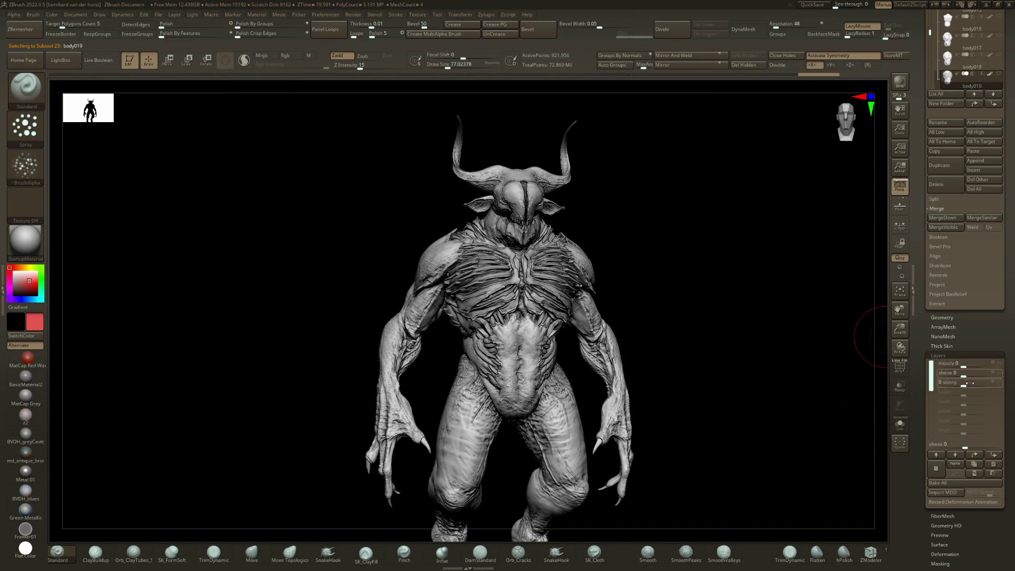
# Step: Preview body019's skinny, muscly and obese layers on the figure, returning each to 0
pyautogui.moveTo(974, 383); pyautogui.dragTo(1004, 365)
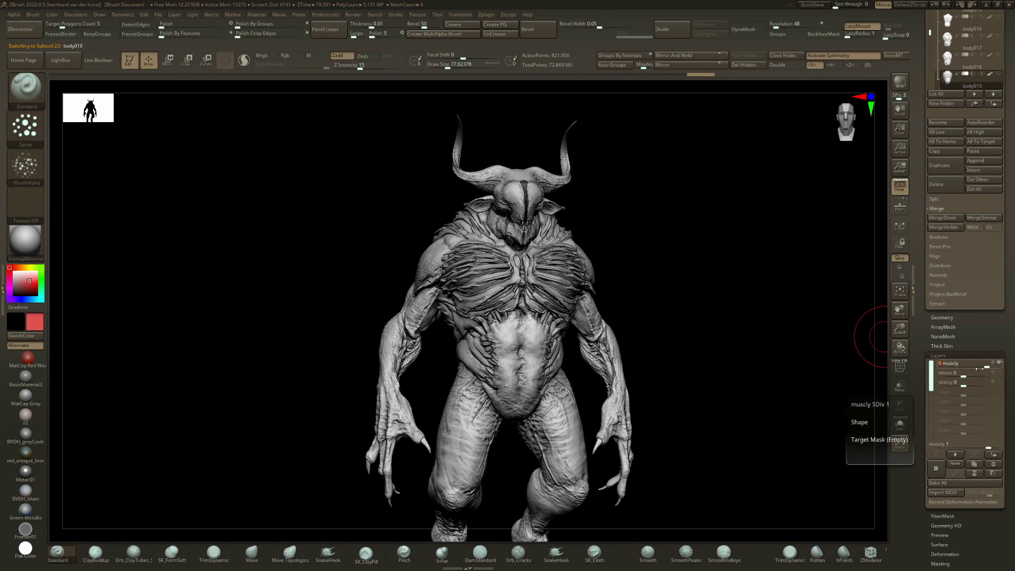
pyautogui.write('0')
pyautogui.press('Return')
pyautogui.click(997, 374)
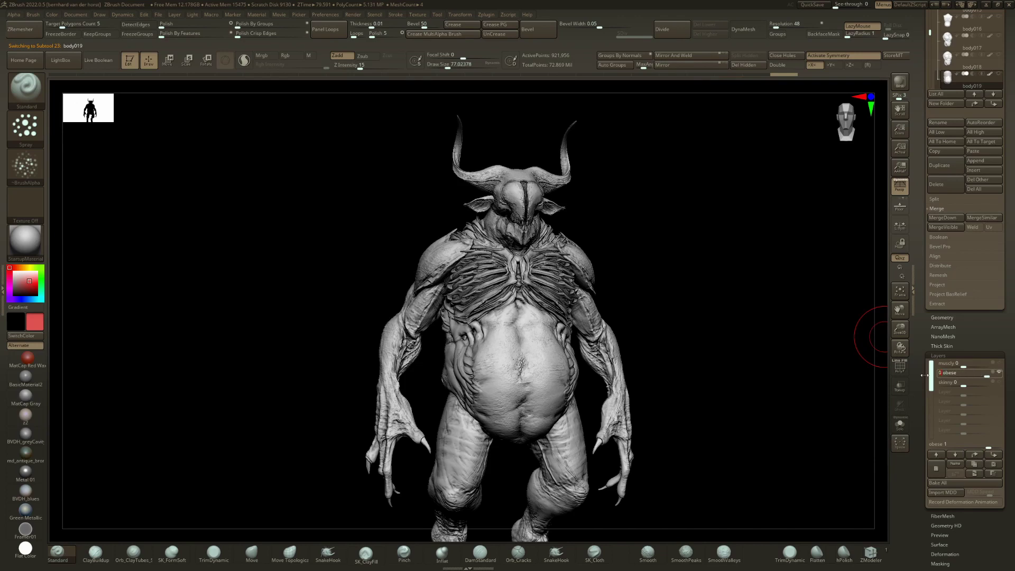
pyautogui.press('Return')
# Step: Switch the figure's torso to body020 and preview its muscly, obese and skinny layers
pyautogui.press('Down')
pyautogui.moveTo(624, 338); pyautogui.dragTo(578, 330)
pyautogui.moveTo(975, 366); pyautogui.dragTo(998, 367)
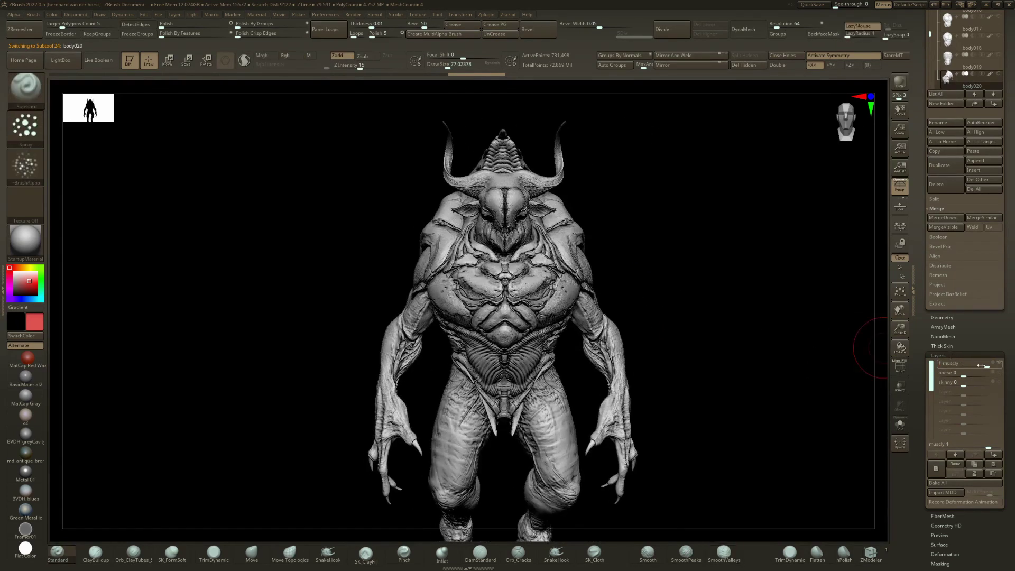
pyautogui.moveTo(982, 365); pyautogui.dragTo(1003, 383)
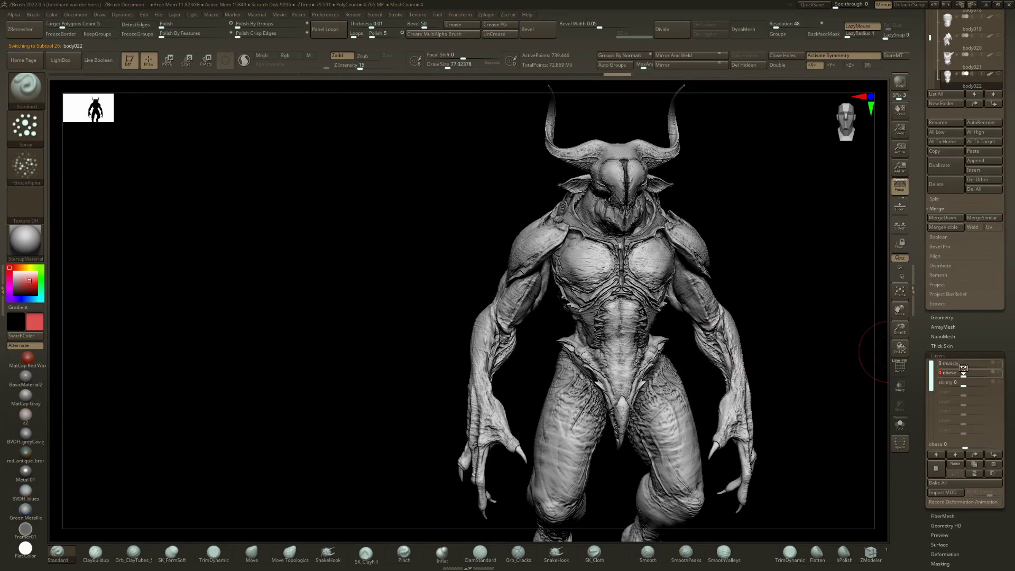
# Step: Blend body022's muscly layer at about 0.36 with its obese layer at about 0.35 and view the figure from several sides
pyautogui.moveTo(964, 366); pyautogui.dragTo(961, 365)
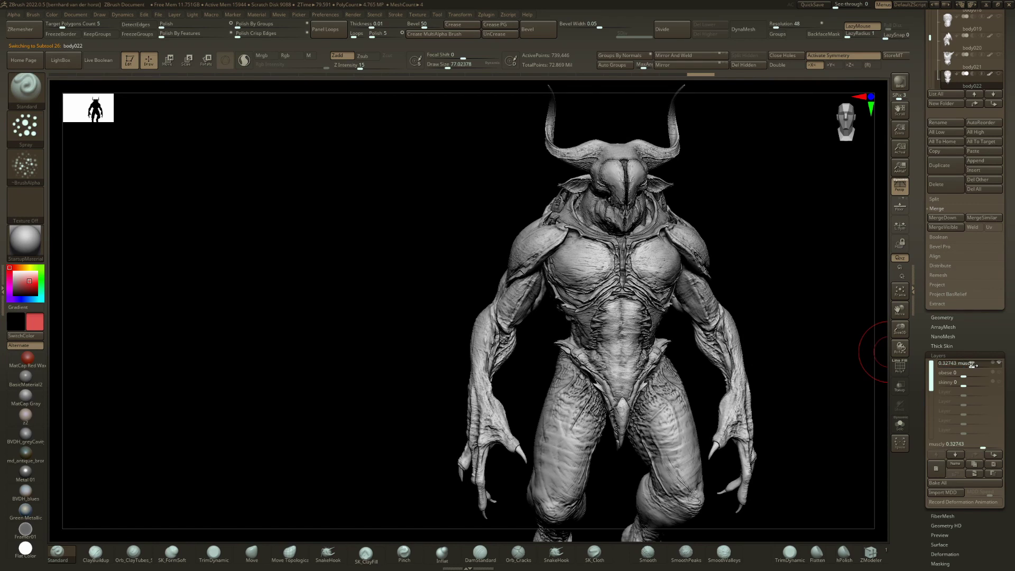
pyautogui.moveTo(970, 371); pyautogui.dragTo(973, 375)
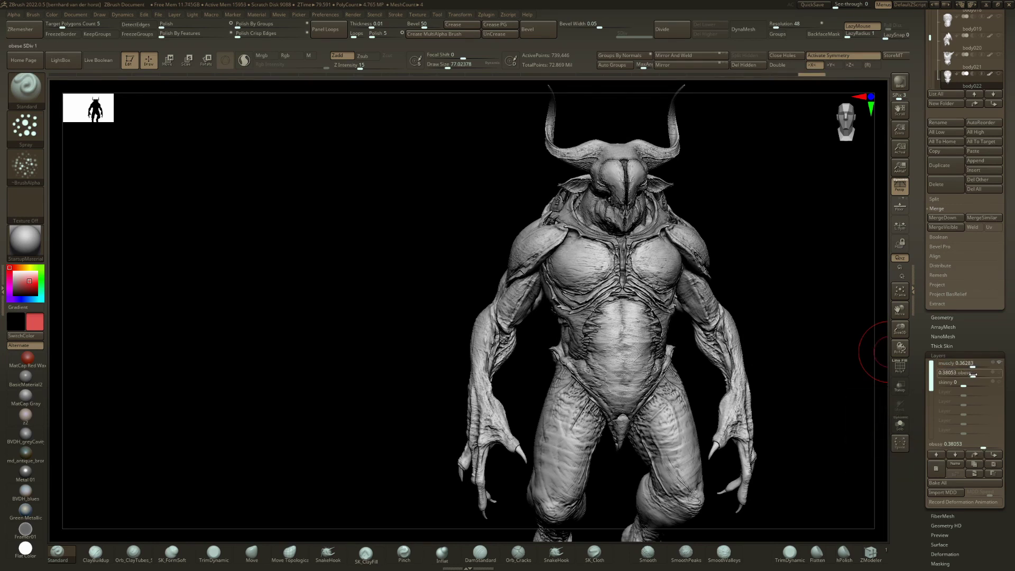
pyautogui.moveTo(665, 346); pyautogui.dragTo(638, 297, button='right')
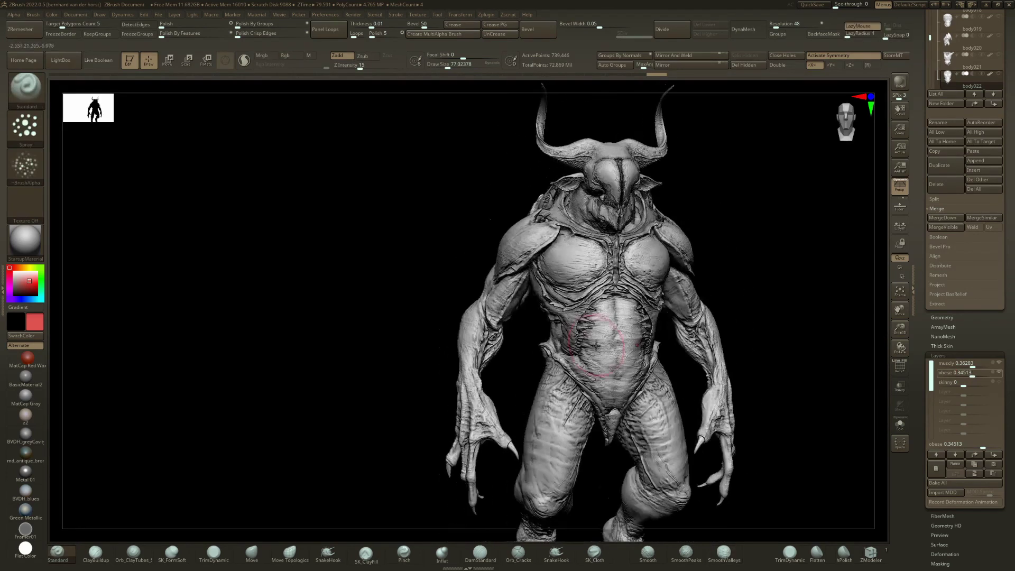
pyautogui.press('ctrl')
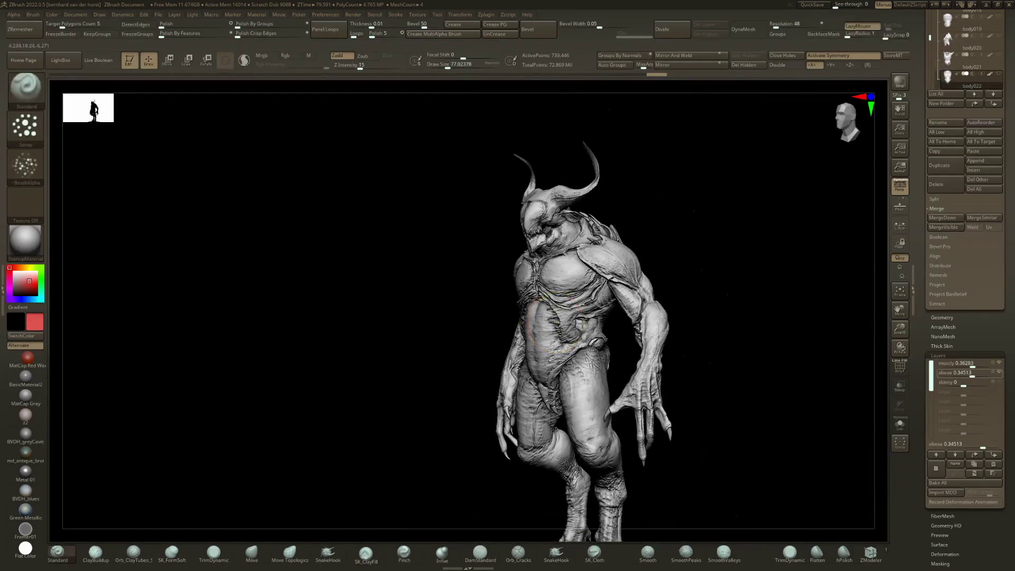
pyautogui.press('shift')
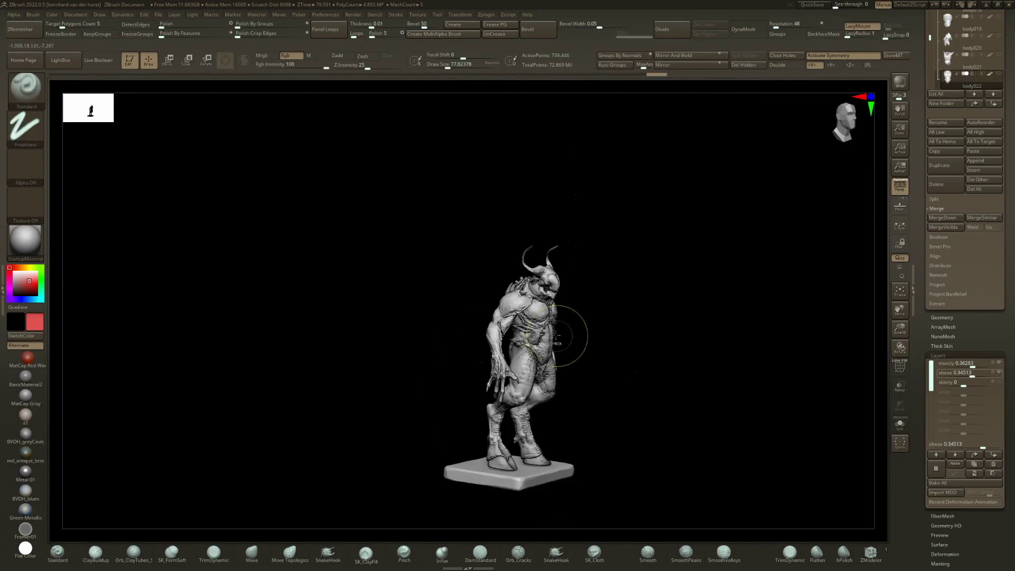
# Step: Return body022's obese and muscly layers to 0
pyautogui.moveTo(973, 364); pyautogui.dragTo(940, 373)
pyautogui.click(957, 374)
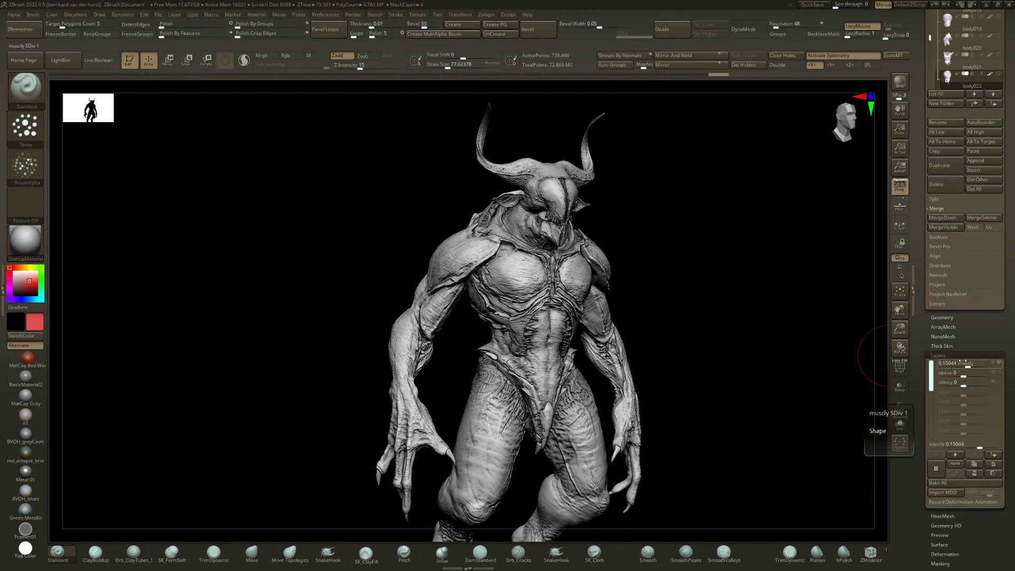
pyautogui.moveTo(954, 364); pyautogui.dragTo(965, 366)
pyautogui.moveTo(593, 314); pyautogui.dragTo(571, 345, button='right')
# Step: Switch the figure's torso to body023 and preview its skinny and obese layers
pyautogui.press('Down')
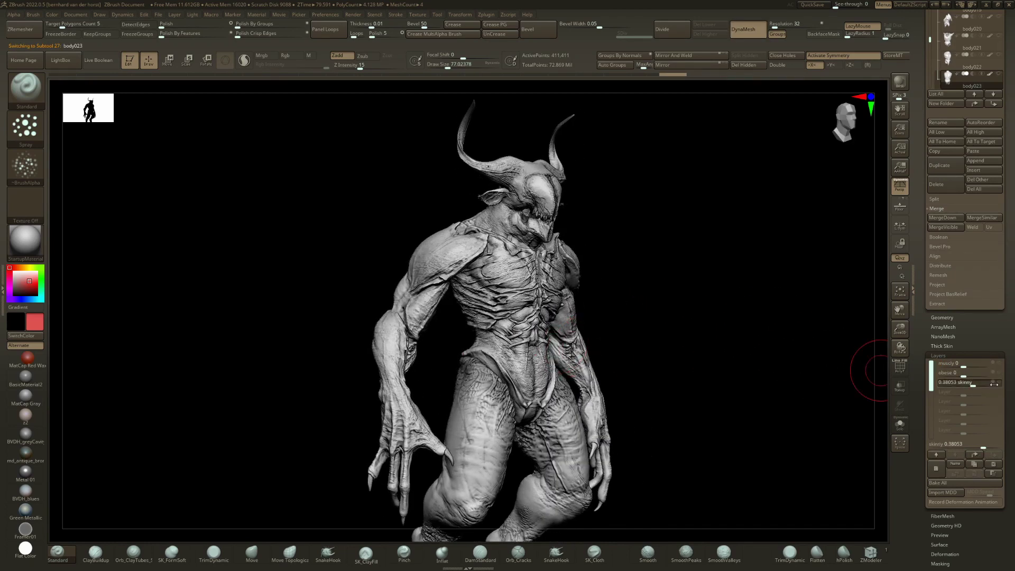
pyautogui.moveTo(964, 373); pyautogui.dragTo(996, 375)
pyautogui.moveTo(827, 381)
pyautogui.mouseDown()
pyautogui.moveTo(763, 363)
pyautogui.moveTo(673, 365)
pyautogui.moveTo(689, 372)
pyautogui.mouseUp()
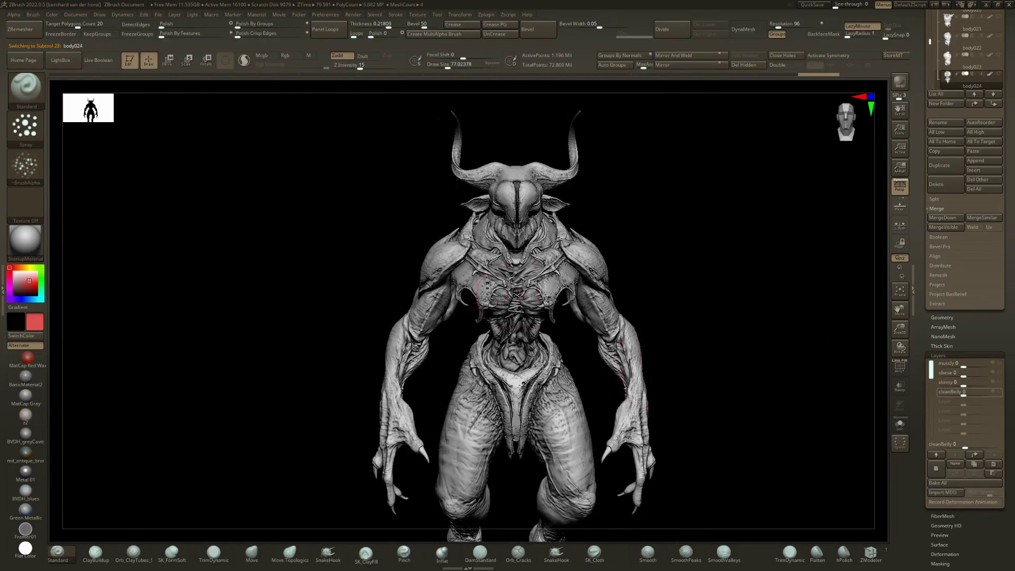
# Step: Preview body024's muscly layer at about 0.66 with its cleanBelly layer at 1, then return both to 0
pyautogui.moveTo(551, 316)
pyautogui.mouseDown()
pyautogui.moveTo(544, 335)
pyautogui.moveTo(594, 332)
pyautogui.moveTo(548, 336)
pyautogui.mouseUp()
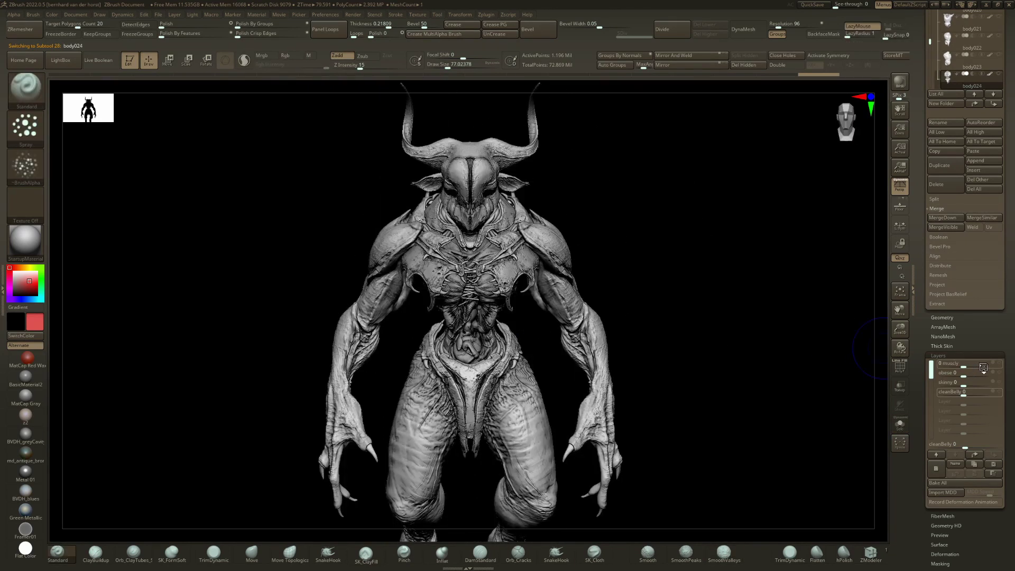
pyautogui.click(984, 367)
pyautogui.moveTo(982, 366); pyautogui.dragTo(995, 395)
pyautogui.moveTo(655, 368)
pyautogui.keyDown('ctrl'); pyautogui.mouseDown(button='right')
pyautogui.moveTo(655, 317)
pyautogui.moveTo(682, 317)
pyautogui.moveTo(608, 359)
pyautogui.moveTo(536, 365)
pyautogui.mouseUp(button='right'); pyautogui.keyUp('ctrl')
pyautogui.moveTo(536, 365); pyautogui.dragTo(529, 375)
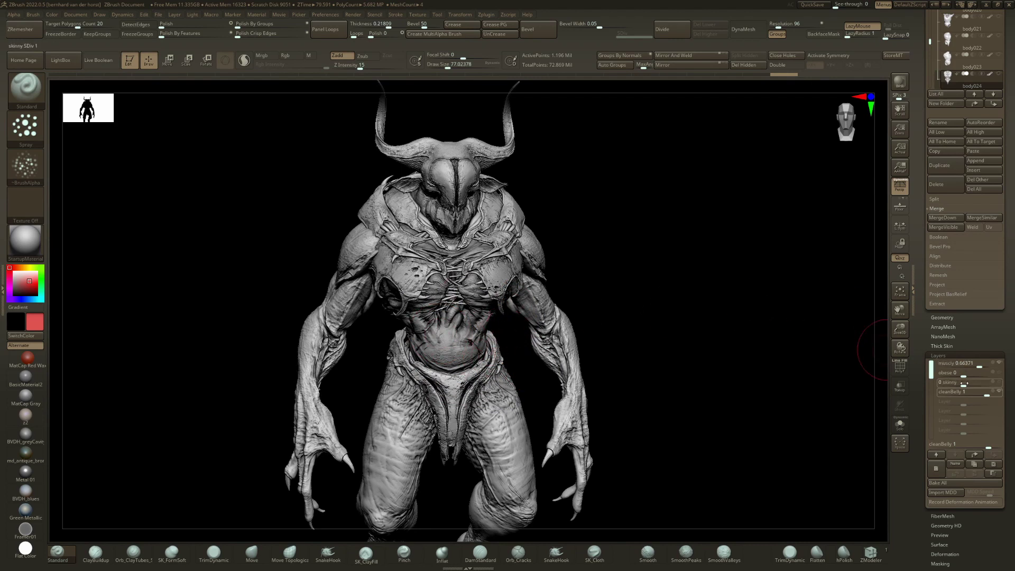
pyautogui.moveTo(980, 394); pyautogui.dragTo(761, 365)
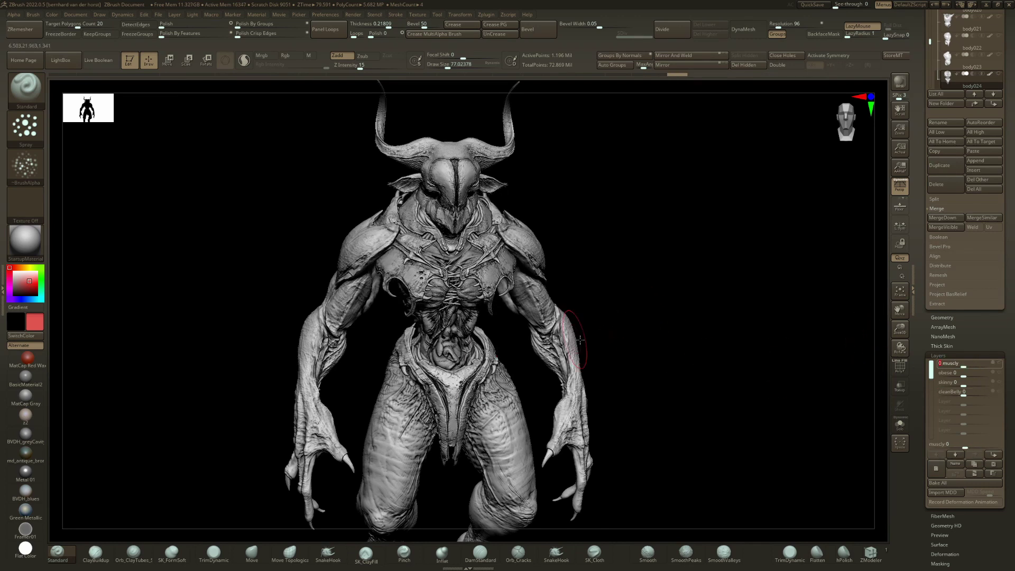
# Step: Switch the figure's torso to body025 and preview its obese and muscly layers, returning them to 0
pyautogui.keyDown('alt'); pyautogui.click(564, 313); pyautogui.keyUp('alt')
pyautogui.moveTo(561, 316); pyautogui.dragTo(875, 339)
pyautogui.moveTo(965, 373); pyautogui.dragTo(990, 374)
pyautogui.moveTo(724, 351); pyautogui.dragTo(757, 359)
pyautogui.moveTo(987, 376); pyautogui.dragTo(964, 364)
# Step: Isolate the body025 torso and inspect it from the side
pyautogui.moveTo(798, 379); pyautogui.dragTo(528, 343)
pyautogui.hotkey('shift', 's')
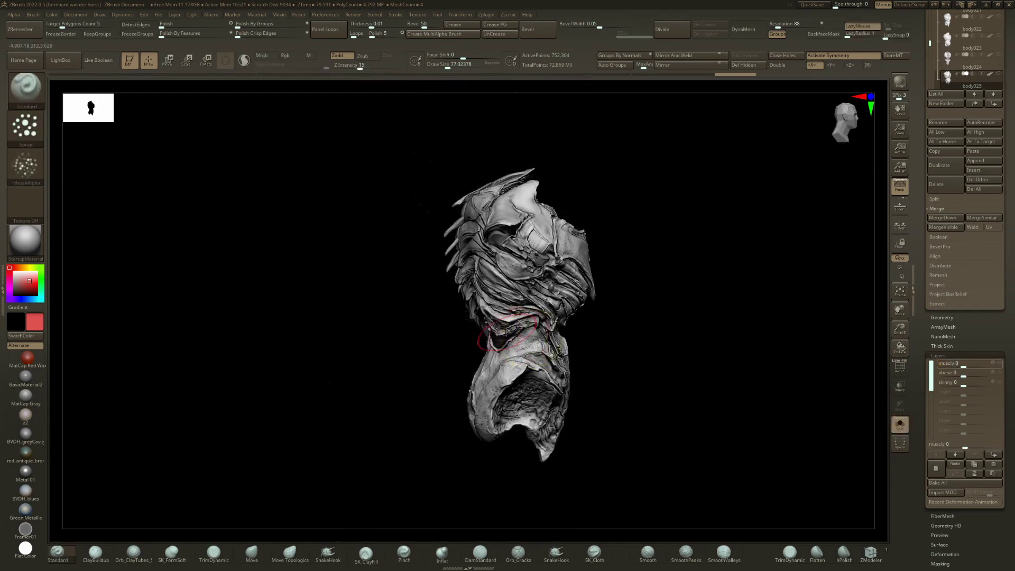
pyautogui.moveTo(528, 341); pyautogui.dragTo(600, 339, button='right')
# Step: Switch the isolated torso to body026, set its chestOpen layer to 1 and view it from the front
pyautogui.press('Down')
pyautogui.keyDown('alt'); pyautogui.moveTo(657, 362); pyautogui.dragTo(630, 358, button='right'); pyautogui.keyUp('alt')
pyautogui.moveTo(971, 393); pyautogui.dragTo(995, 395)
pyautogui.moveTo(846, 394)
pyautogui.mouseDown()
pyautogui.moveTo(725, 390)
pyautogui.moveTo(839, 405)
pyautogui.mouseUp()
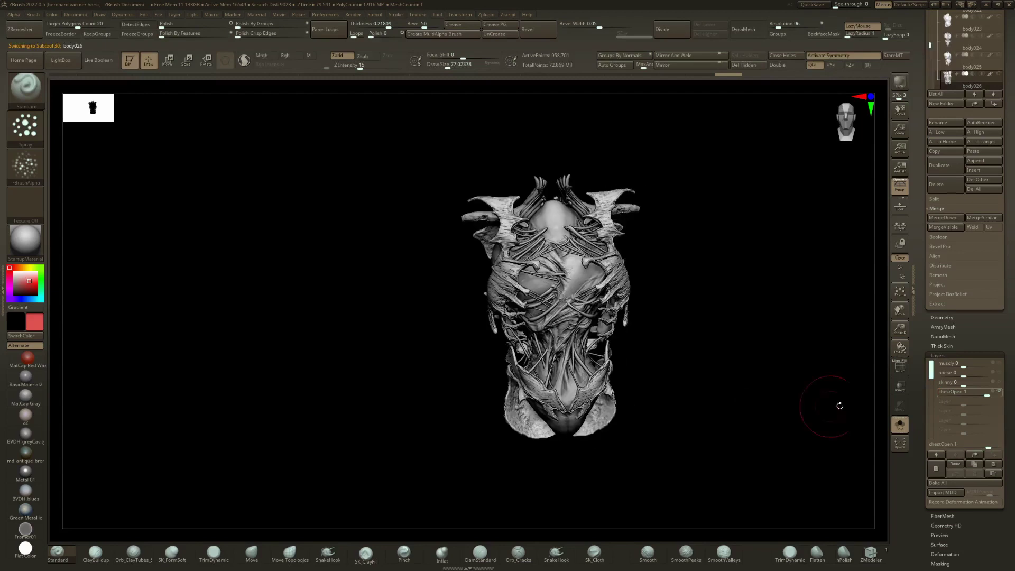
# Step: Return body026's chestOpen layer to 0 and preview its muscly and skinny layers in isolation
pyautogui.moveTo(980, 393); pyautogui.dragTo(1000, 367)
pyautogui.click(976, 383)
pyautogui.moveTo(772, 370); pyautogui.dragTo(650, 365)
# Step: Show the whole figure with body026's muscly layer at about 0.38 and view it from the front and side
pyautogui.hotkey('shift', 's')
pyautogui.moveTo(497, 344); pyautogui.dragTo(682, 344)
pyautogui.moveTo(981, 366); pyautogui.dragTo(936, 365)
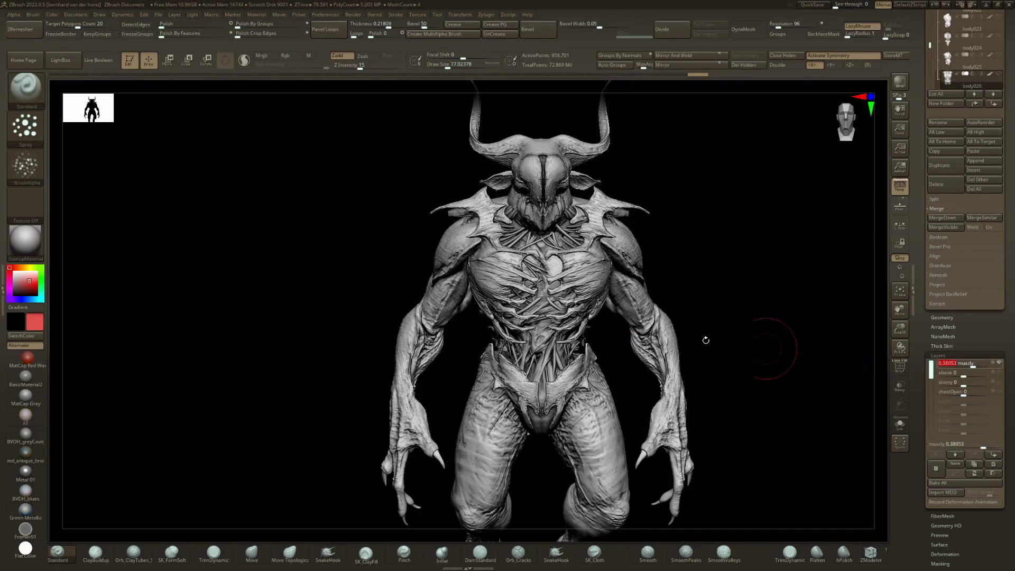
pyautogui.moveTo(674, 334); pyautogui.dragTo(894, 362)
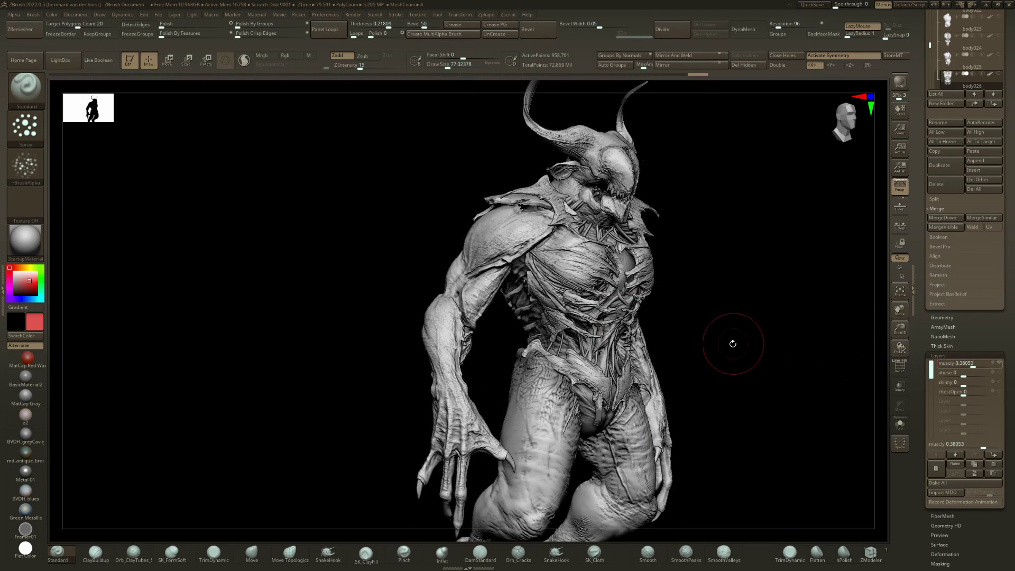
pyautogui.keyDown('shift'); pyautogui.moveTo(728, 345); pyautogui.dragTo(762, 350); pyautogui.keyUp('shift')
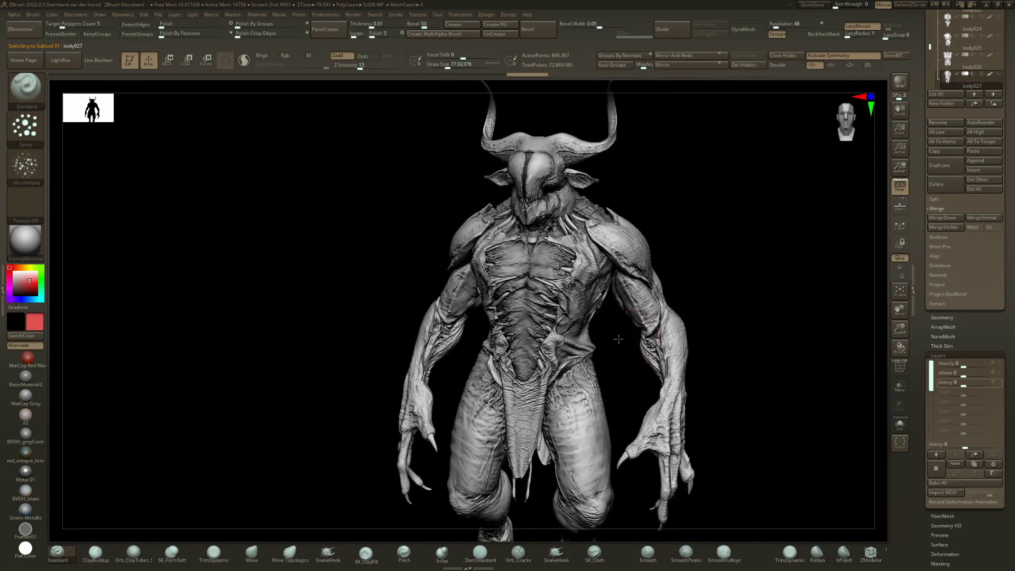
# Step: View the figure's body027 torso up close and preview its obese, skinny and muscly layers
pyautogui.moveTo(618, 339); pyautogui.dragTo(386, 341)
pyautogui.moveTo(635, 331)
pyautogui.keyDown('ctrl'); pyautogui.mouseDown(button='right')
pyautogui.moveTo(643, 341)
pyautogui.moveTo(423, 344)
pyautogui.mouseUp(button='right'); pyautogui.keyUp('ctrl')
pyautogui.moveTo(609, 392)
pyautogui.keyDown('ctrl'); pyautogui.mouseDown(button='right')
pyautogui.moveTo(595, 361)
pyautogui.moveTo(638, 365)
pyautogui.mouseUp(button='right'); pyautogui.keyUp('ctrl')
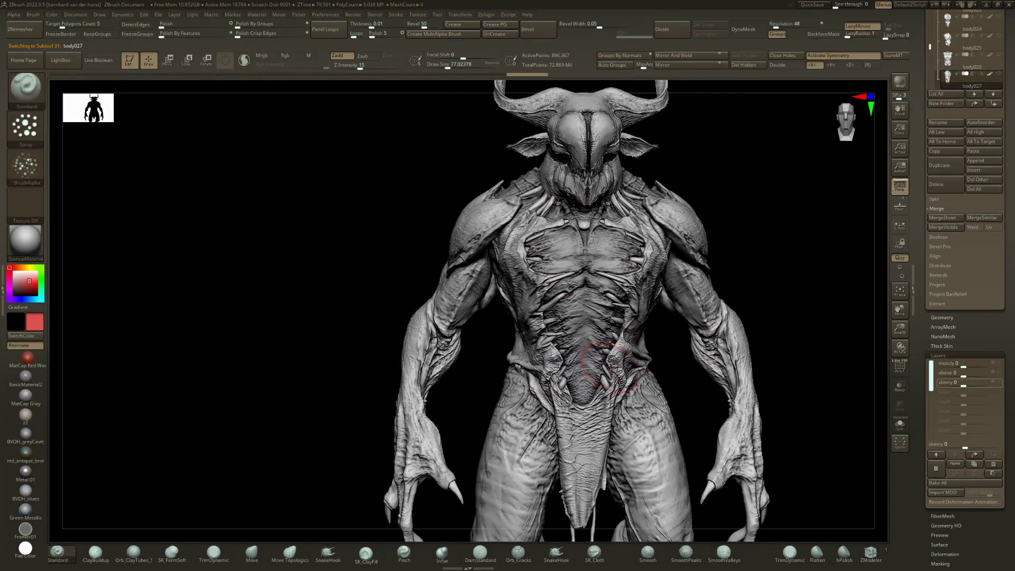
pyautogui.moveTo(964, 375); pyautogui.dragTo(995, 375)
pyautogui.moveTo(754, 411); pyautogui.dragTo(816, 402, button='right')
pyautogui.click(965, 383)
pyautogui.moveTo(966, 375); pyautogui.dragTo(994, 364)
pyautogui.moveTo(750, 381); pyautogui.dragTo(772, 376, button='right')
# Step: Switch the figure's torso to body028 and set its sag layer to 1
pyautogui.press('Down')
pyautogui.moveTo(412, 347)
pyautogui.mouseDown(button='right')
pyautogui.moveTo(451, 362)
pyautogui.moveTo(392, 328)
pyautogui.moveTo(405, 326)
pyautogui.mouseUp(button='right')
pyautogui.moveTo(618, 347); pyautogui.dragTo(761, 343, button='right')
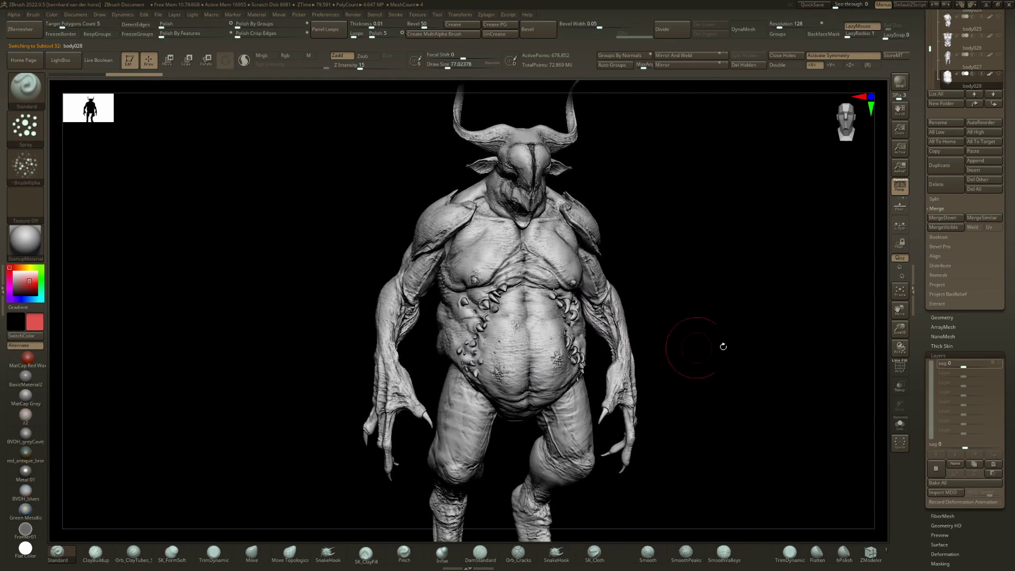
pyautogui.moveTo(968, 369); pyautogui.dragTo(1000, 367)
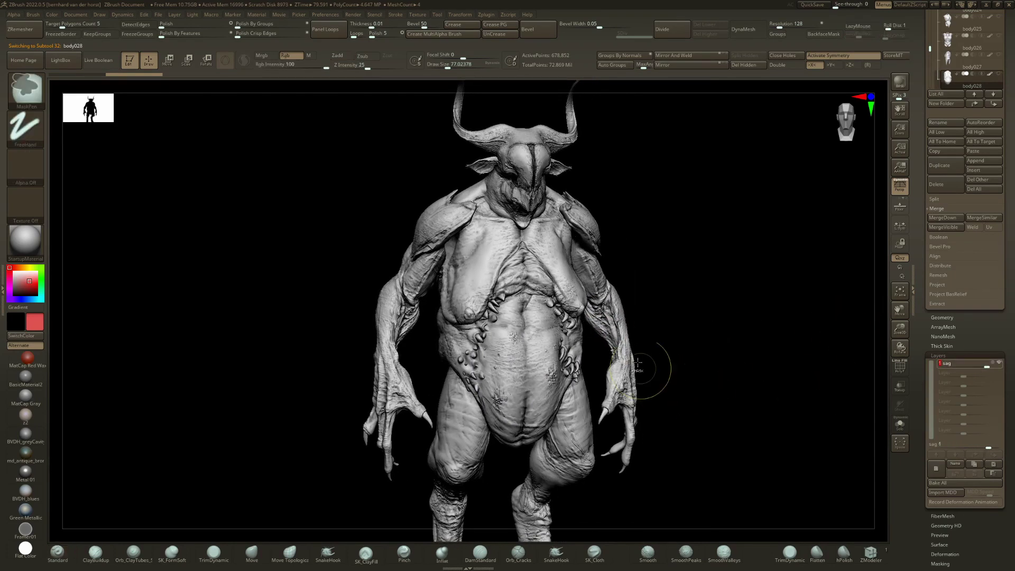
# Step: Isolate the body028 torso with its sag layer at 1 and inspect it from several angles
pyautogui.moveTo(646, 363)
pyautogui.keyDown('ctrl'); pyautogui.mouseDown(button='right')
pyautogui.moveTo(612, 335)
pyautogui.moveTo(650, 365)
pyautogui.mouseUp(button='right'); pyautogui.keyUp('ctrl')
pyautogui.hotkey('ctrl', 'shift', 's')
pyautogui.moveTo(558, 342); pyautogui.dragTo(679, 356, button='right')
pyautogui.moveTo(993, 366)
pyautogui.mouseDown()
pyautogui.moveTo(967, 366)
pyautogui.moveTo(996, 366)
pyautogui.mouseUp()
pyautogui.moveTo(785, 385); pyautogui.dragTo(702, 380)
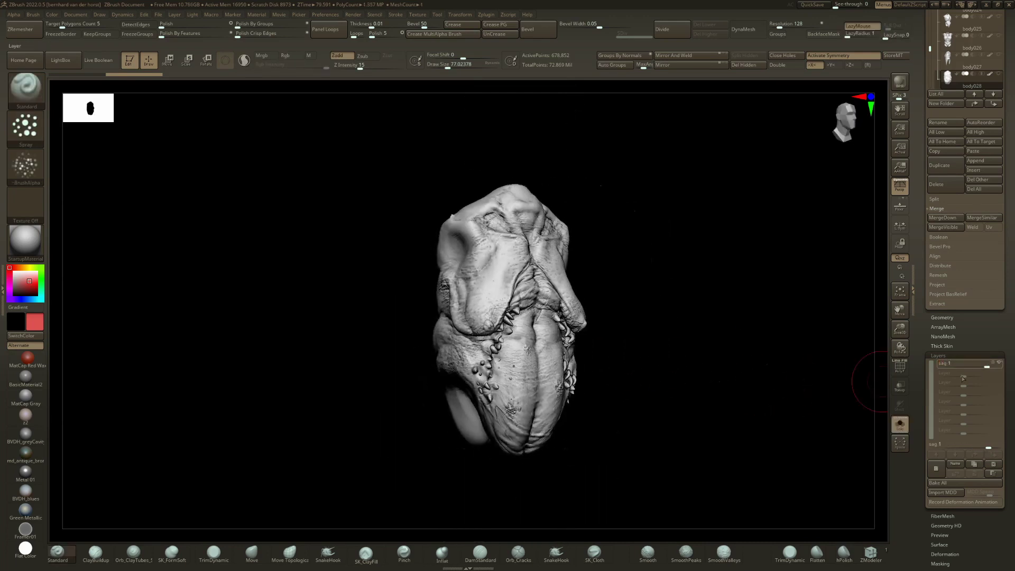
# Step: Return body028's sag layer to 0 and switch the torso to body029 on the whole figure
pyautogui.moveTo(977, 364)
pyautogui.mouseDown()
pyautogui.moveTo(968, 364)
pyautogui.moveTo(993, 373)
pyautogui.moveTo(963, 368)
pyautogui.mouseUp()
pyautogui.keyDown('shift'); pyautogui.moveTo(616, 334); pyautogui.dragTo(757, 347); pyautogui.keyUp('shift')
pyautogui.press('Down')
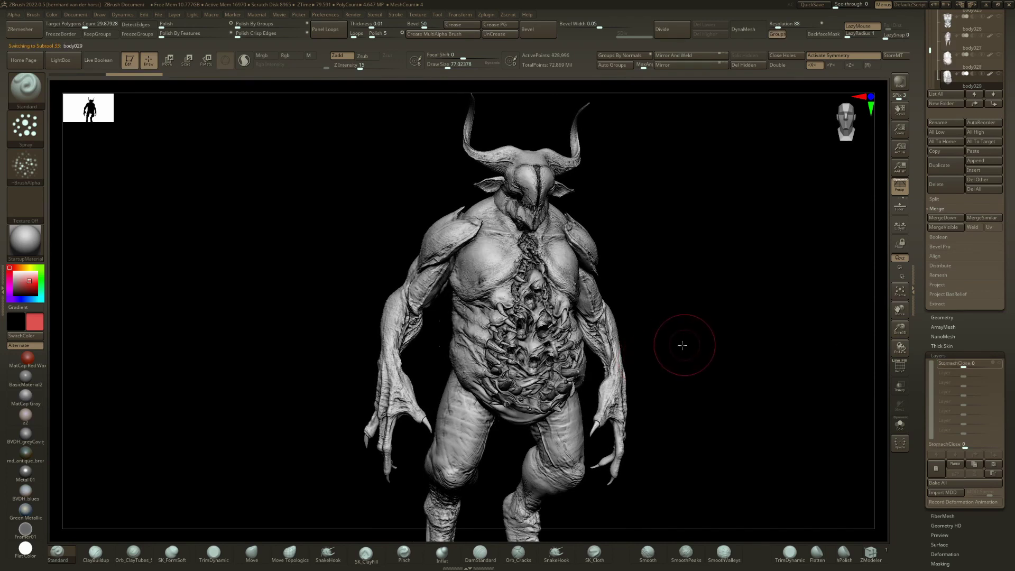
# Step: Preview body029's StomachClose layer, return it to 0 and inspect the opened stomach up close
pyautogui.moveTo(677, 346); pyautogui.dragTo(870, 351)
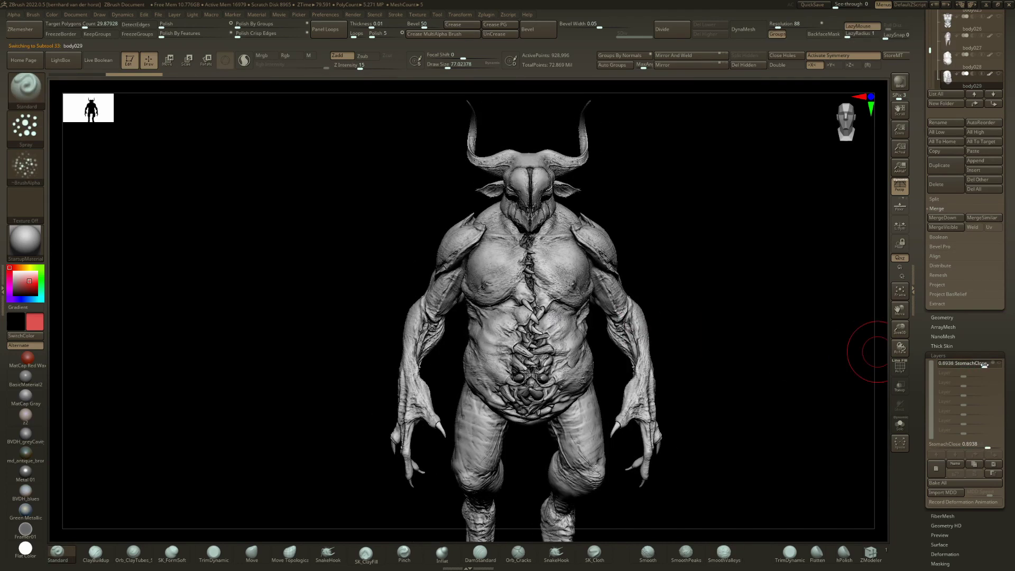
pyautogui.moveTo(972, 364); pyautogui.dragTo(960, 363)
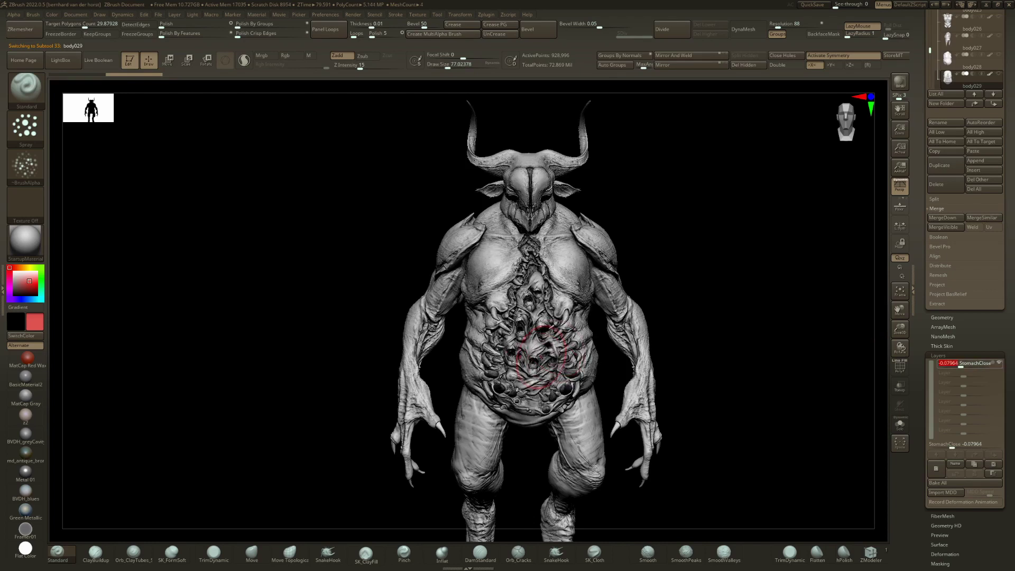
pyautogui.press('Return')
pyautogui.moveTo(470, 342)
pyautogui.mouseDown(button='right')
pyautogui.moveTo(550, 350)
pyautogui.moveTo(524, 374)
pyautogui.mouseUp(button='right')
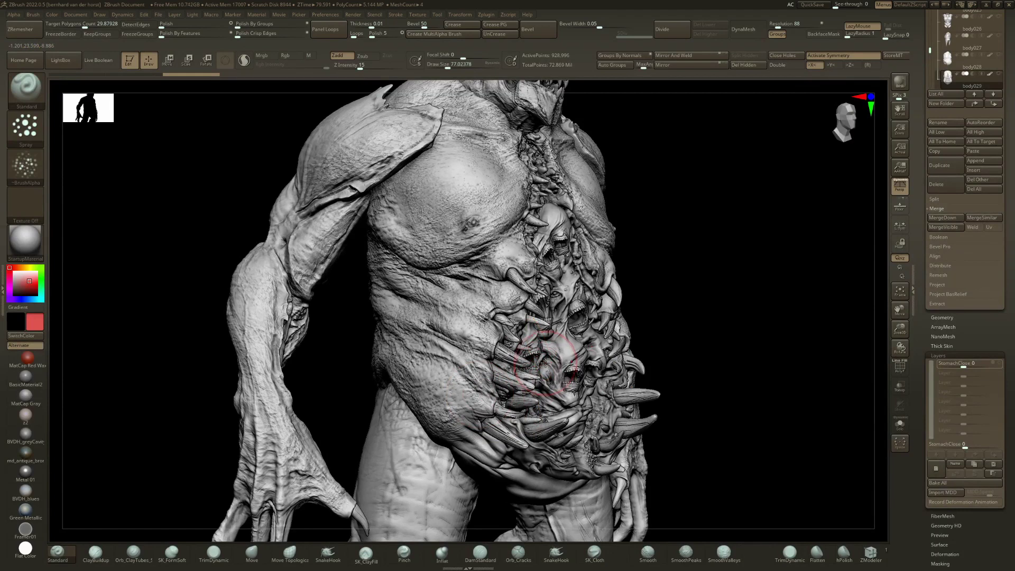
pyautogui.moveTo(488, 342); pyautogui.dragTo(497, 315, button='right')
# Step: Switch the figure's torso to body030 and set its TheBreasting layer to 1
pyautogui.moveTo(550, 338); pyautogui.dragTo(460, 346, button='right')
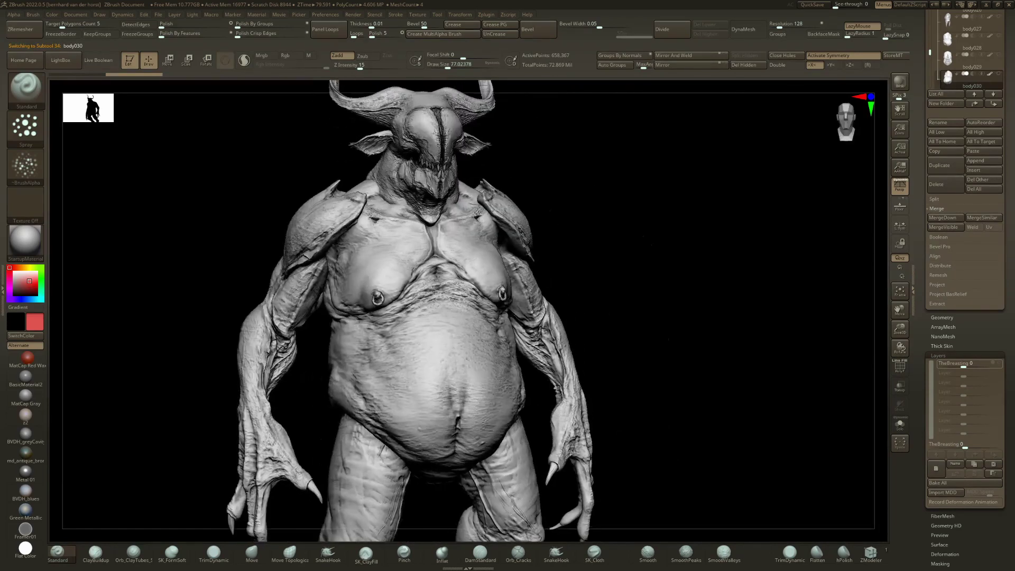
pyautogui.moveTo(465, 371)
pyautogui.mouseDown(button='right')
pyautogui.moveTo(427, 388)
pyautogui.moveTo(545, 370)
pyautogui.moveTo(541, 345)
pyautogui.moveTo(740, 365)
pyautogui.mouseUp(button='right')
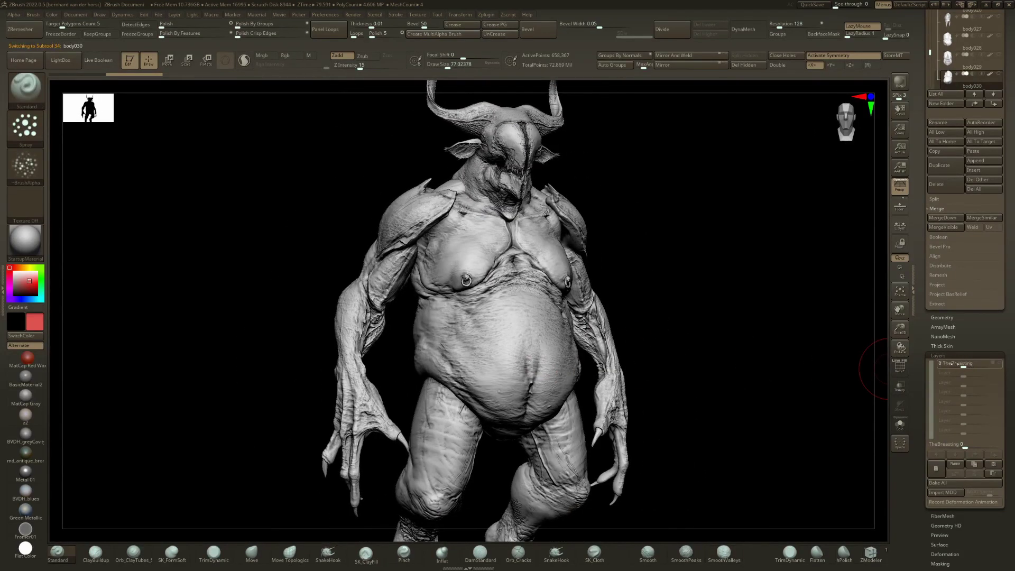
pyautogui.moveTo(964, 366)
pyautogui.moveTo(972, 365); pyautogui.dragTo(998, 362)
# Step: Isolate the body030 torso and inspect its sagging breasts and folds from the side, back and front
pyautogui.moveTo(544, 349); pyautogui.dragTo(616, 308, button='right')
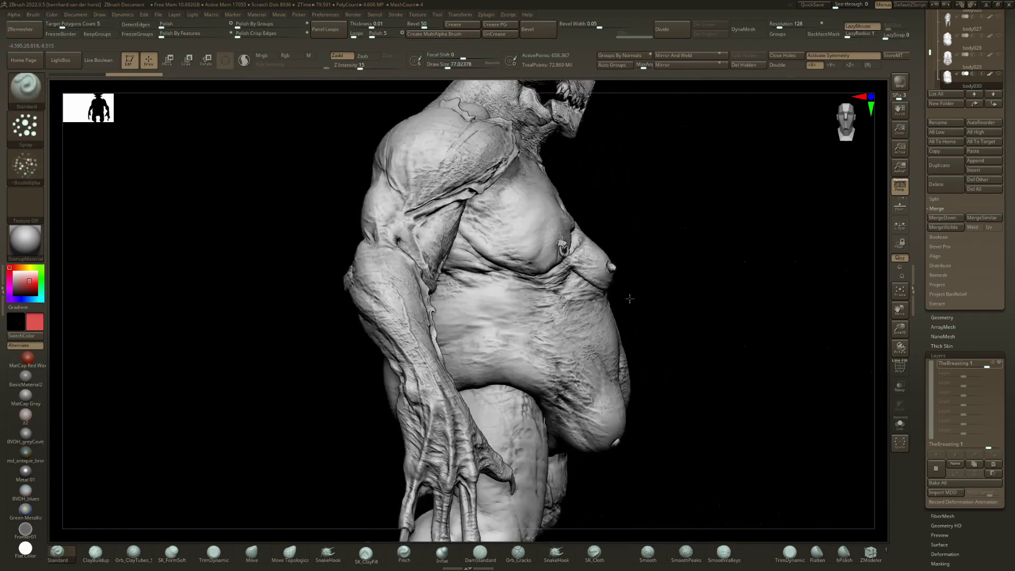
pyautogui.moveTo(631, 297)
pyautogui.mouseDown()
pyautogui.moveTo(582, 302)
pyautogui.moveTo(521, 328)
pyautogui.moveTo(609, 313)
pyautogui.moveTo(517, 328)
pyautogui.moveTo(550, 321)
pyautogui.mouseUp()
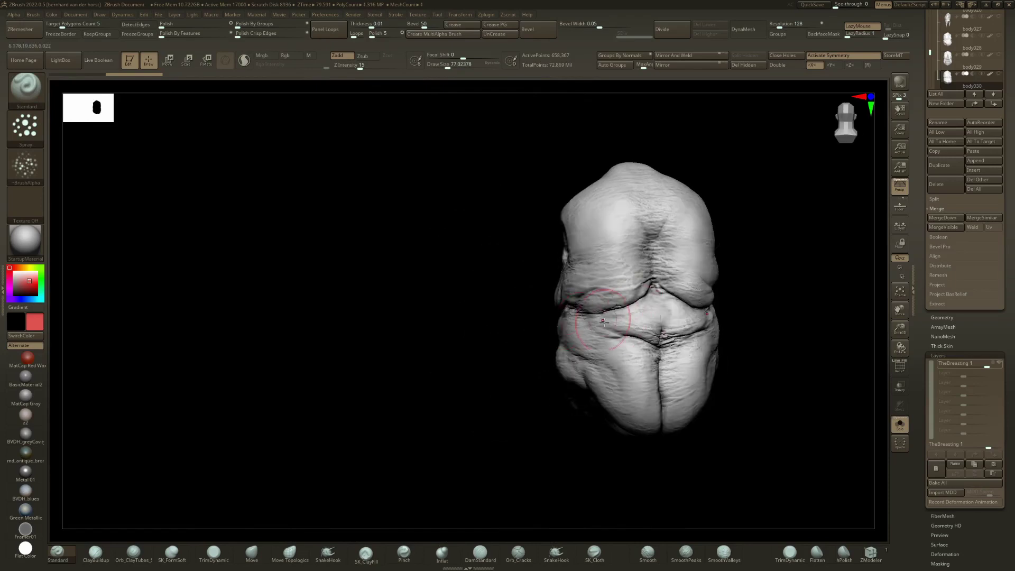
pyautogui.moveTo(618, 321)
pyautogui.mouseDown()
pyautogui.moveTo(608, 333)
pyautogui.moveTo(584, 329)
pyautogui.moveTo(887, 329)
pyautogui.mouseUp()
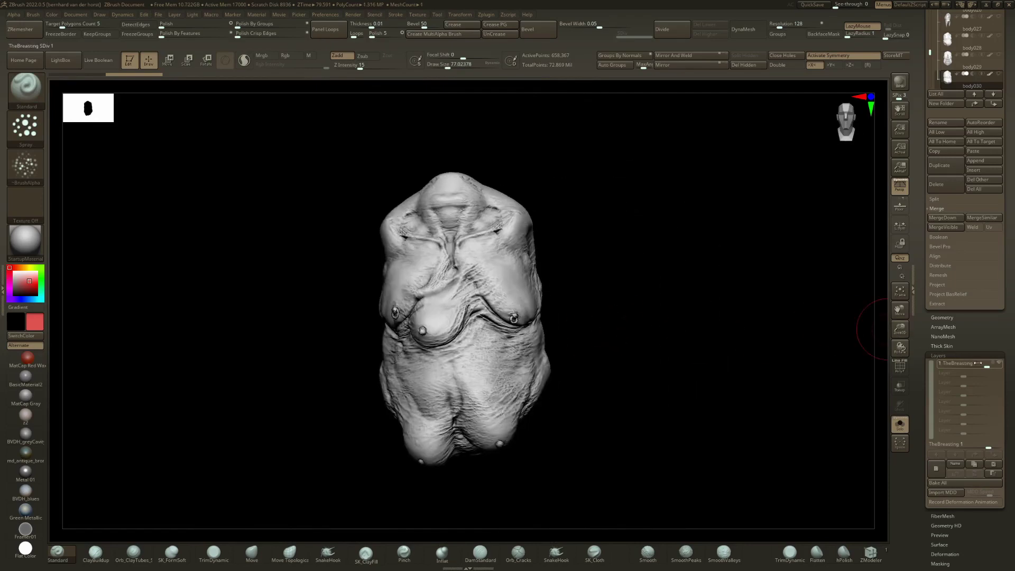
# Step: Reduce body030's TheBreasting layer to about 0.49 and add a new recording layer at intensity 1
pyautogui.moveTo(981, 363); pyautogui.dragTo(960, 363)
pyautogui.click(936, 454)
pyautogui.moveTo(576, 383); pyautogui.dragTo(480, 323, button='right')
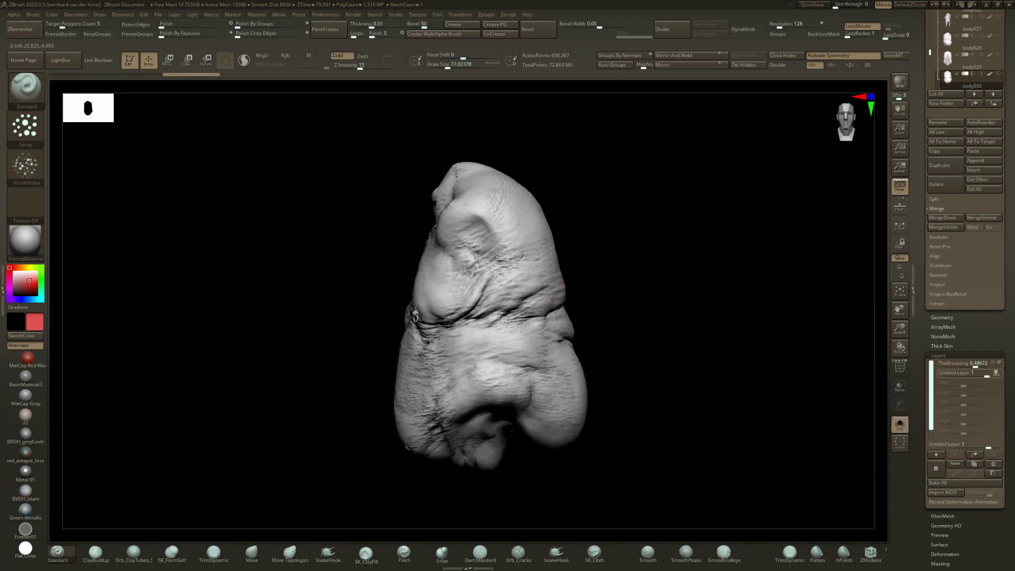
# Step: Build up a symmetrical pair of hanging breasts on the torso's back with the ClayBuildup brush
pyautogui.moveTo(550, 317); pyautogui.dragTo(499, 311, button='right')
pyautogui.press('b')
pyautogui.press('m')
pyautogui.press('v')
pyautogui.moveTo(581, 304); pyautogui.dragTo(538, 299, button='right')
pyautogui.press('b')
pyautogui.press('c')
pyautogui.press('b')
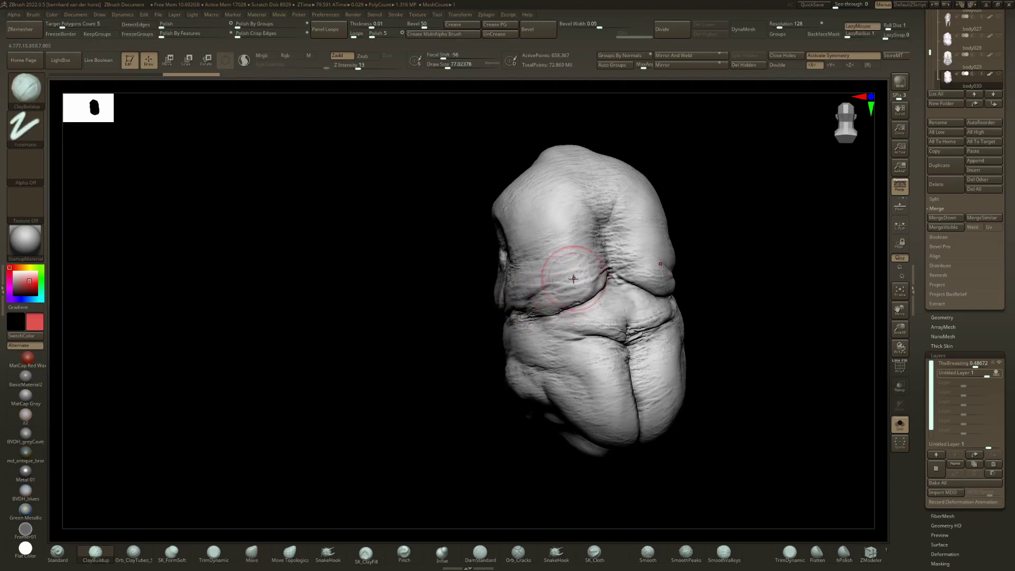
pyautogui.moveTo(575, 275)
pyautogui.mouseDown()
pyautogui.moveTo(578, 286)
pyautogui.moveTo(588, 271)
pyautogui.moveTo(564, 262)
pyautogui.moveTo(564, 236)
pyautogui.mouseUp()
pyautogui.press('space')
pyautogui.keyDown('ctrl'); pyautogui.moveTo(565, 233); pyautogui.dragTo(629, 296, button='right'); pyautogui.keyUp('ctrl')
pyautogui.moveTo(629, 296)
pyautogui.mouseDown(button='right')
pyautogui.moveTo(593, 305)
pyautogui.moveTo(589, 339)
pyautogui.mouseUp(button='right')
pyautogui.moveTo(617, 317)
pyautogui.mouseDown()
pyautogui.moveTo(590, 331)
pyautogui.moveTo(602, 300)
pyautogui.mouseUp()
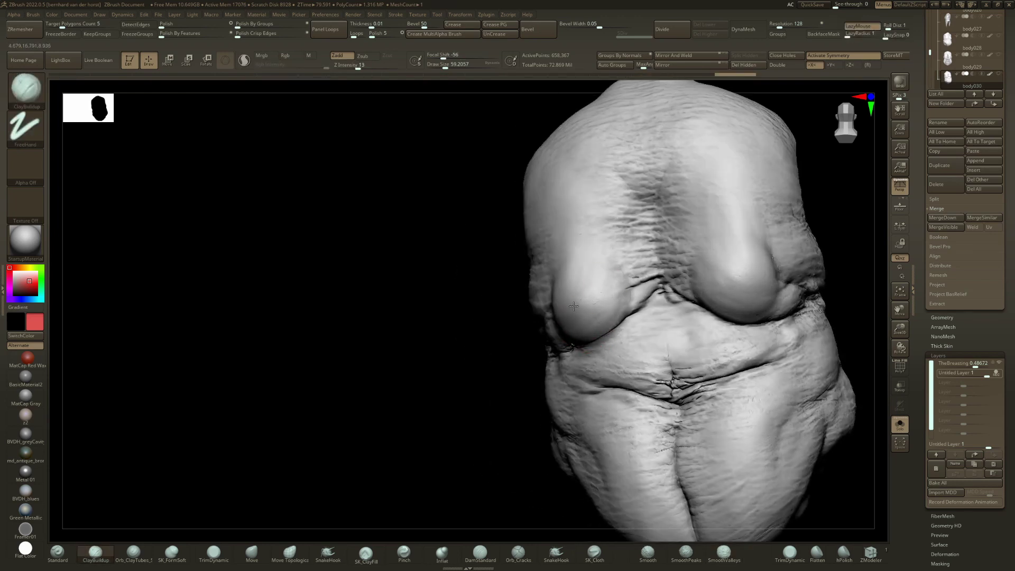
pyautogui.click(17, 178)
pyautogui.click(117, 175)
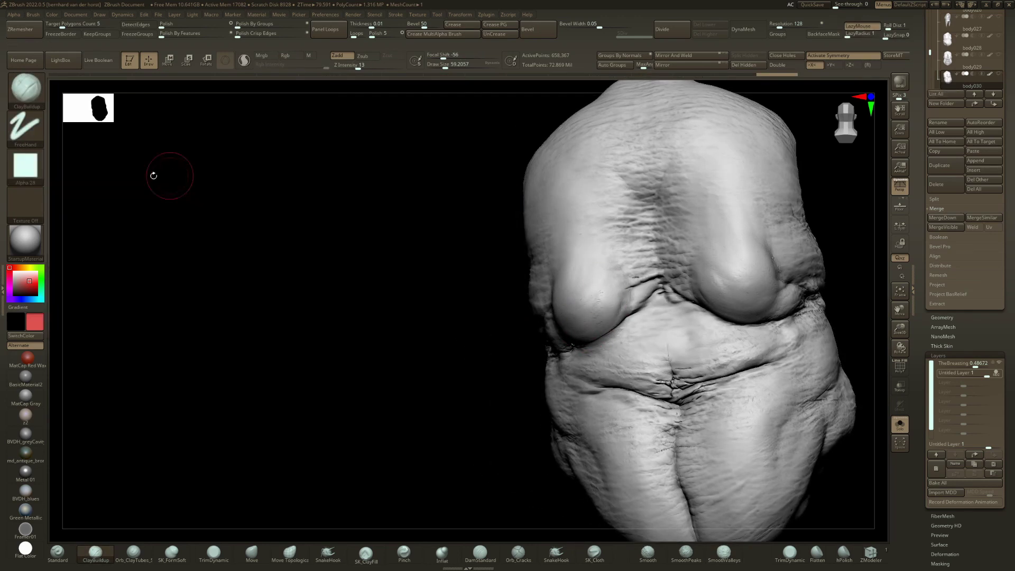
pyautogui.click(35, 165)
pyautogui.click(74, 173)
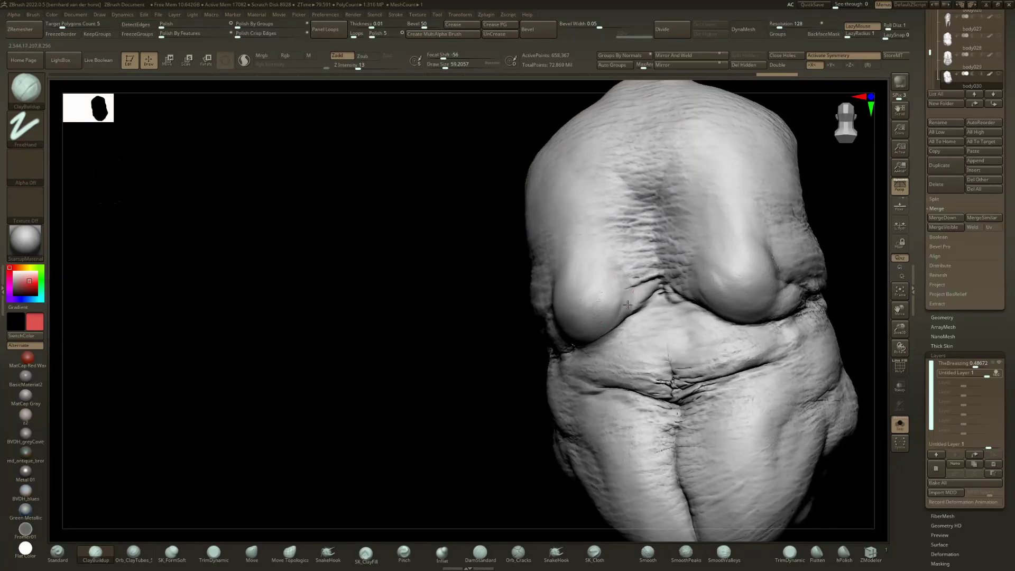
# Step: Refine the breast volumes on the back with ClayBuildup and smooth their upper transitions
pyautogui.moveTo(614, 257); pyautogui.dragTo(605, 235)
pyautogui.moveTo(497, 318); pyautogui.dragTo(585, 323)
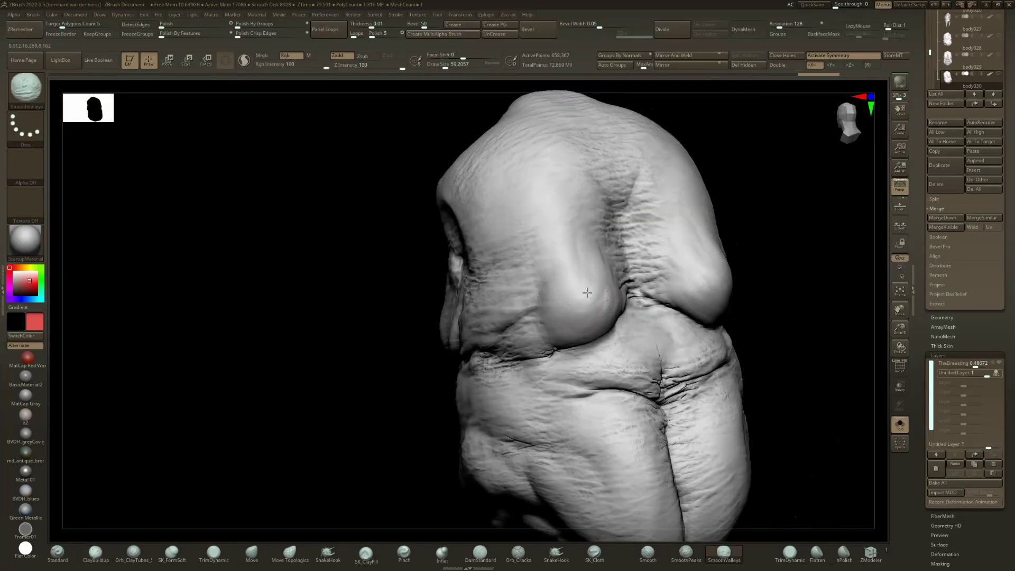
pyautogui.moveTo(566, 283)
pyautogui.keyDown('shift'); pyautogui.mouseDown()
pyautogui.moveTo(538, 297)
pyautogui.moveTo(540, 215)
pyautogui.mouseUp(); pyautogui.keyUp('shift')
pyautogui.moveTo(537, 267); pyautogui.dragTo(516, 195)
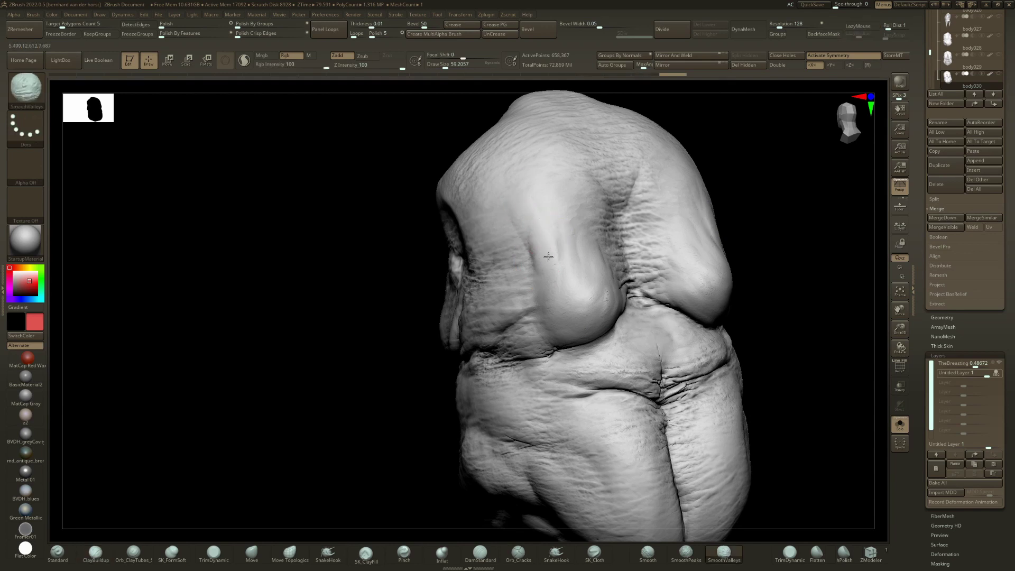
pyautogui.press('ctrl')
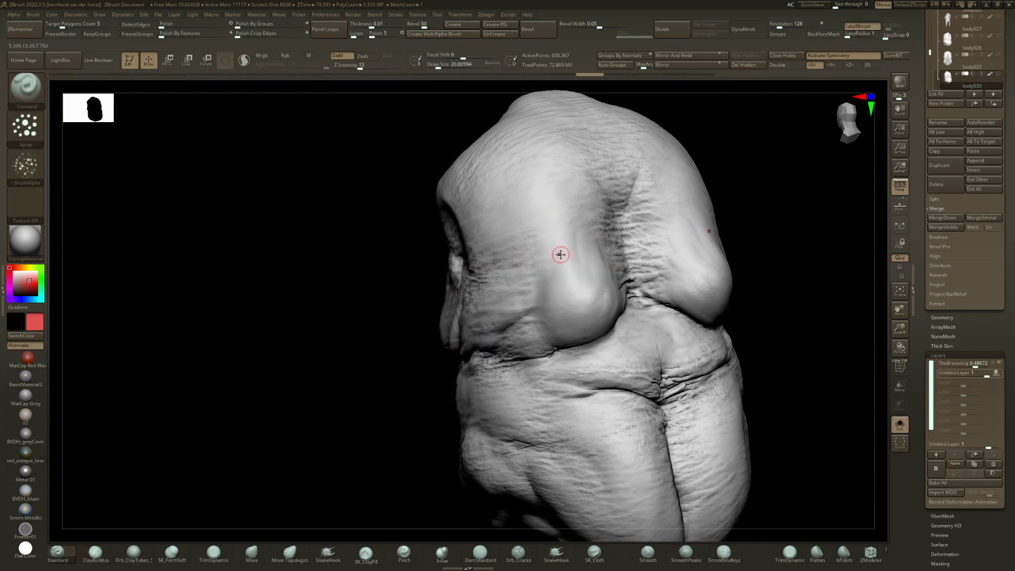
# Step: Spray rough areola texture onto the back's breasts with the Standard brush and try building a nipple with ClayBuildup
pyautogui.moveTo(592, 313)
pyautogui.mouseDown(button='right')
pyautogui.moveTo(661, 298)
pyautogui.moveTo(591, 309)
pyautogui.moveTo(597, 322)
pyautogui.moveTo(612, 321)
pyautogui.mouseUp(button='right')
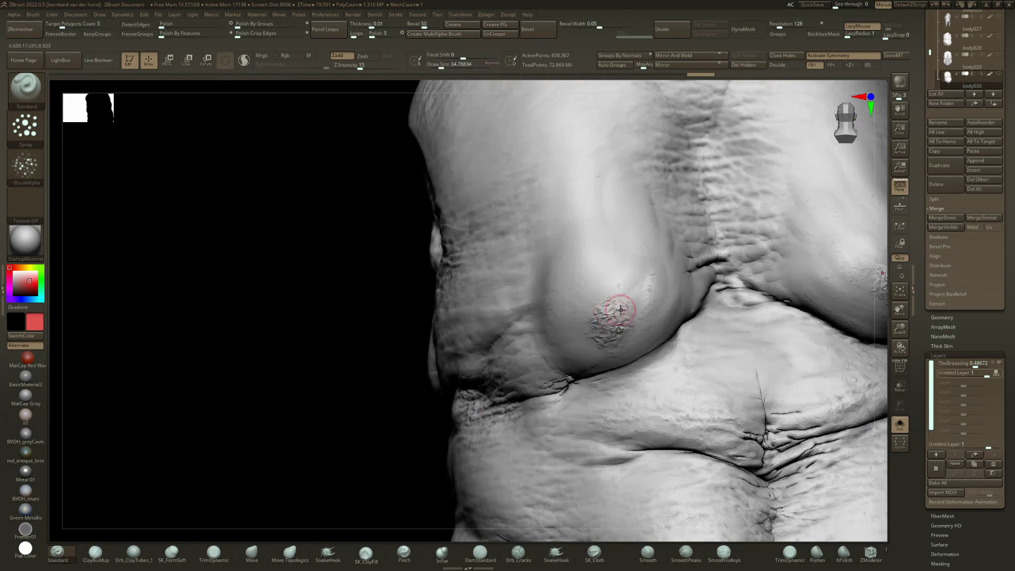
pyautogui.press('b')
pyautogui.press('c')
pyautogui.press('b')
pyautogui.moveTo(608, 325); pyautogui.dragTo(613, 320)
pyautogui.press('space')
pyautogui.moveTo(619, 324); pyautogui.dragTo(609, 324)
pyautogui.hotkey('ctrl', 'z')
# Step: Set the Standard brush to the FreeHand stroke with its alpha off
pyautogui.press('b')
pyautogui.press('s')
pyautogui.press('t')
pyautogui.click(19, 128)
pyautogui.click(158, 133)
pyautogui.click(29, 169)
pyautogui.click(62, 171)
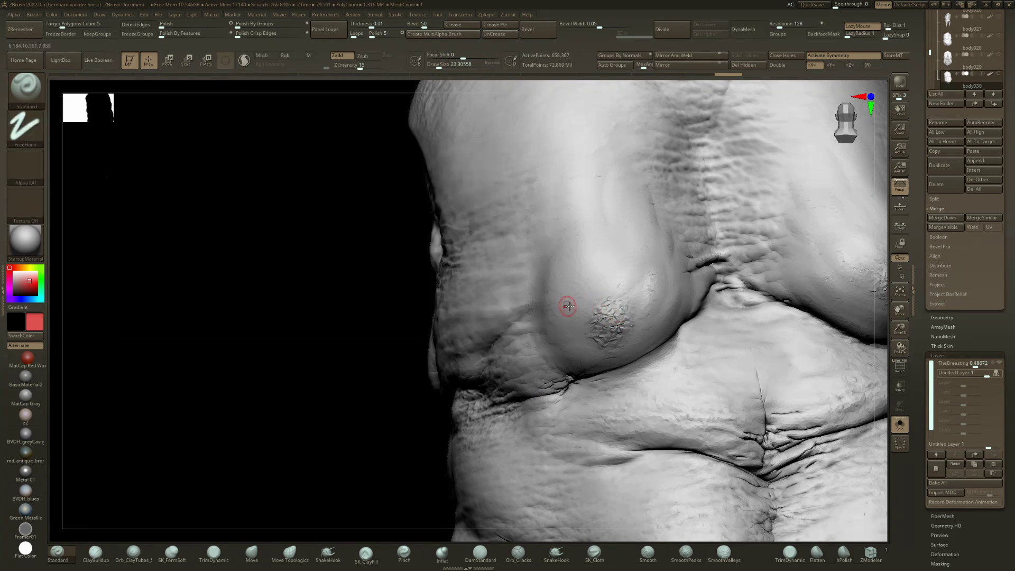
# Step: Build up a nipple at the centre of each textured areola on the back with ClayBuildup
pyautogui.press('b')
pyautogui.press('c')
pyautogui.press('b')
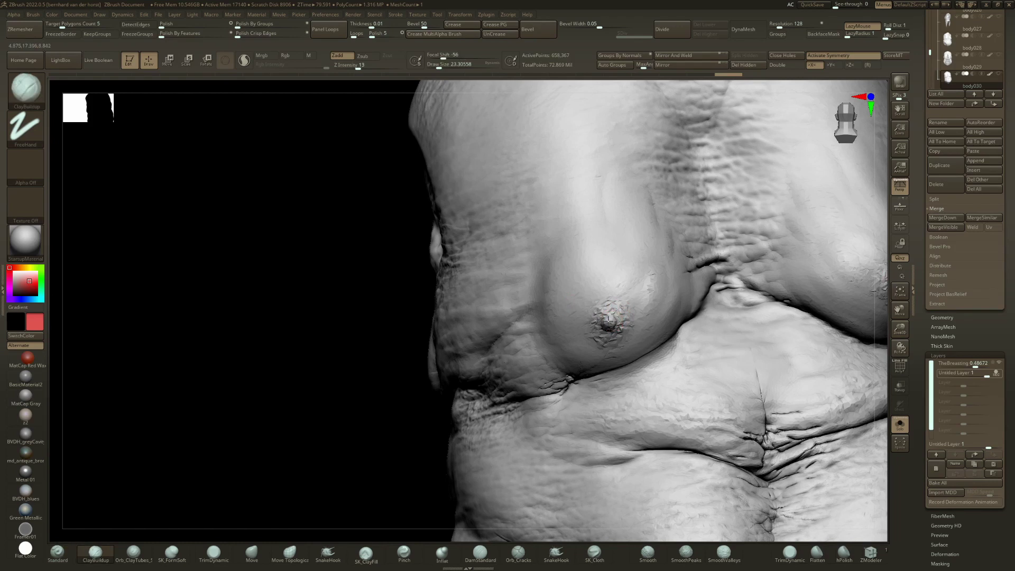
pyautogui.moveTo(609, 325)
pyautogui.keyDown('ctrl'); pyautogui.mouseDown(button='right')
pyautogui.moveTo(608, 270)
pyautogui.moveTo(582, 323)
pyautogui.moveTo(595, 340)
pyautogui.mouseUp(button='right'); pyautogui.keyUp('ctrl')
# Step: Deepen the crease beneath the back's breasts with the DamStandard brush and soften it
pyautogui.press('b')
pyautogui.press('d')
pyautogui.press('s')
pyautogui.hotkey('ctrl', 'shift', 'z')
pyautogui.hotkey('ctrl', 'shift', 'z')
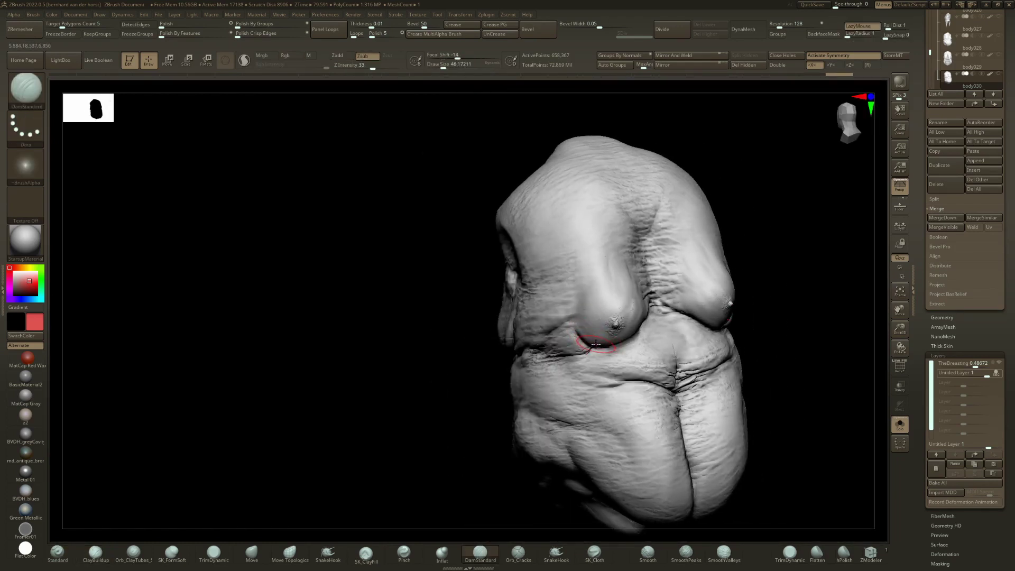
pyautogui.moveTo(596, 345)
pyautogui.keyDown('shift'); pyautogui.mouseDown()
pyautogui.moveTo(584, 336)
pyautogui.moveTo(623, 333)
pyautogui.mouseUp(); pyautogui.keyUp('shift')
# Step: Swell the lower parts of the back's breasts with the Inflate brush
pyautogui.press('b')
pyautogui.press('i')
pyautogui.press('n')
pyautogui.keyDown('shift'); pyautogui.moveTo(622, 333); pyautogui.dragTo(623, 344, button='right'); pyautogui.keyUp('shift')
pyautogui.moveTo(623, 344)
pyautogui.mouseDown()
pyautogui.moveTo(605, 348)
pyautogui.moveTo(630, 338)
pyautogui.mouseUp()
pyautogui.moveTo(630, 338); pyautogui.dragTo(653, 331, button='right')
pyautogui.moveTo(653, 320)
pyautogui.mouseDown()
pyautogui.moveTo(646, 328)
pyautogui.moveTo(659, 290)
pyautogui.moveTo(647, 292)
pyautogui.mouseUp()
# Step: Add fine skin detail to the back's breasts with the Standard brush at a small draw size
pyautogui.press('b')
pyautogui.press('s')
pyautogui.press('t')
pyautogui.press('[')
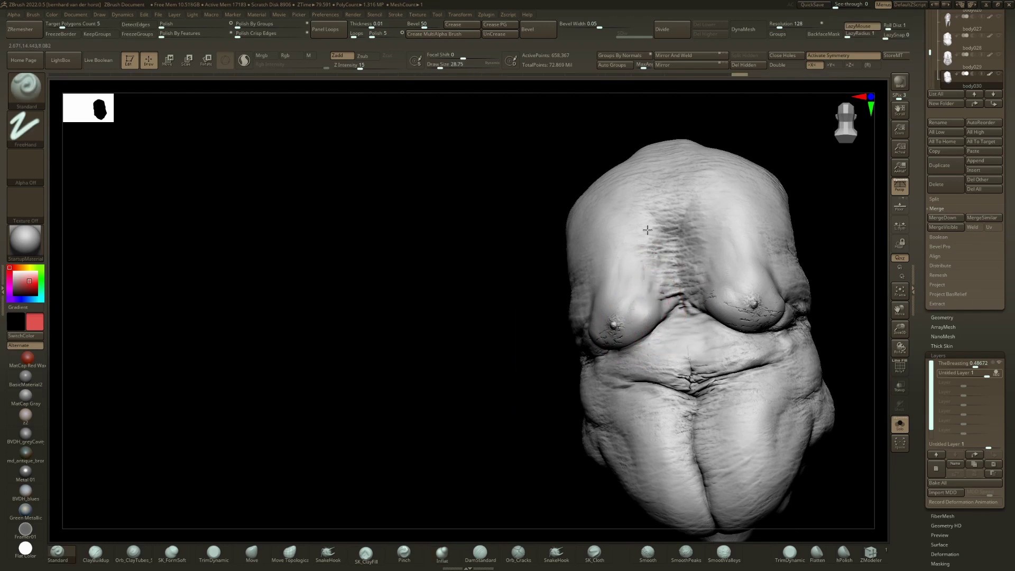
pyautogui.moveTo(645, 236); pyautogui.dragTo(602, 312, button='right')
# Step: Turn off symmetry and pull the back's breasts into slightly uneven shapes with the Move brush
pyautogui.press('x')
pyautogui.press('space')
pyautogui.click(642, 355)
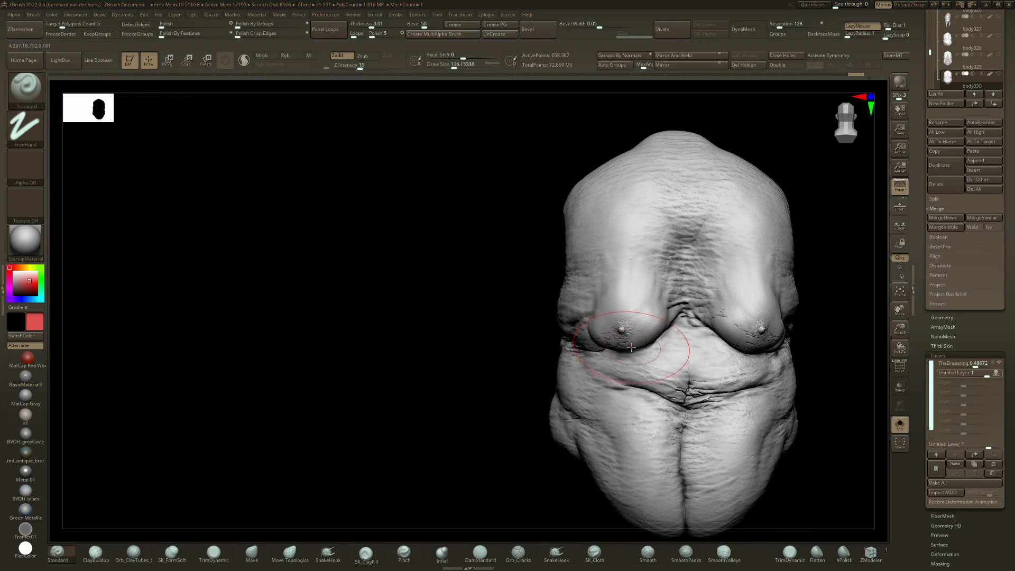
pyautogui.press('b')
pyautogui.press('m')
pyautogui.press('v')
pyautogui.moveTo(623, 346); pyautogui.dragTo(624, 355)
pyautogui.press('space')
pyautogui.click(615, 342)
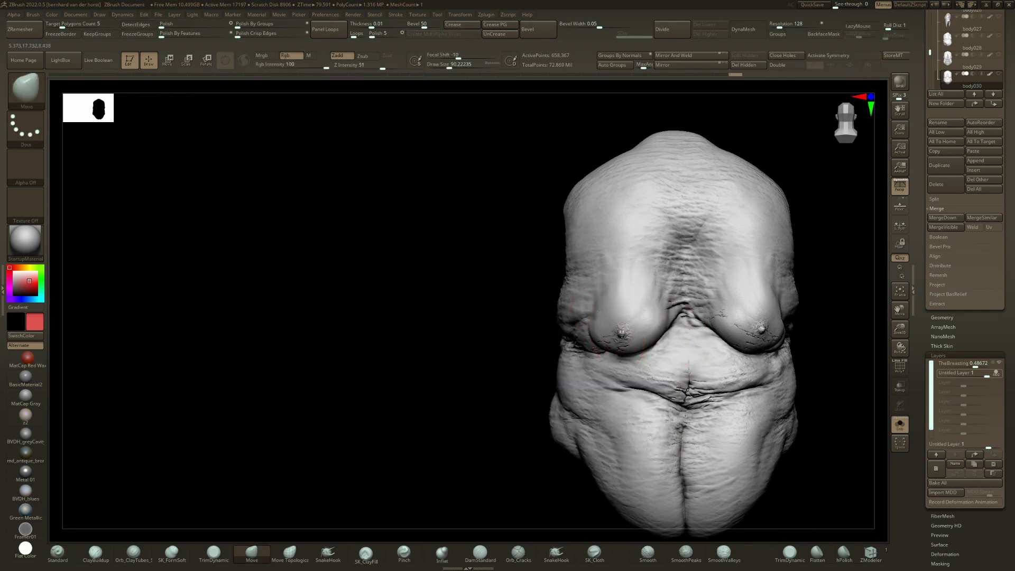
pyautogui.moveTo(738, 341)
pyautogui.mouseDown()
pyautogui.moveTo(759, 345)
pyautogui.moveTo(750, 334)
pyautogui.mouseUp()
# Step: Refine the uneven outline of the back's breasts from several angles with further Move brush strokes
pyautogui.press('s')
pyautogui.moveTo(636, 304); pyautogui.dragTo(746, 309, button='right')
pyautogui.press('space')
pyautogui.moveTo(618, 329); pyautogui.dragTo(625, 329)
pyautogui.moveTo(637, 321); pyautogui.dragTo(545, 321, button='right')
pyautogui.keyDown('ctrl'); pyautogui.moveTo(648, 344); pyautogui.dragTo(561, 304, button='right'); pyautogui.keyUp('ctrl')
pyautogui.moveTo(663, 285)
pyautogui.keyDown('ctrl'); pyautogui.mouseDown(button='right')
pyautogui.moveTo(663, 321)
pyautogui.moveTo(691, 301)
pyautogui.moveTo(593, 316)
pyautogui.moveTo(687, 317)
pyautogui.moveTo(645, 295)
pyautogui.moveTo(620, 338)
pyautogui.mouseUp(button='right'); pyautogui.keyUp('ctrl')
pyautogui.press('[')
pyautogui.press('[')
pyautogui.moveTo(620, 339); pyautogui.dragTo(608, 317, button='right')
# Step: Set TheBreasting and the new sculpted layer both to 1, and show the whole figure again
pyautogui.moveTo(969, 364); pyautogui.dragTo(987, 363)
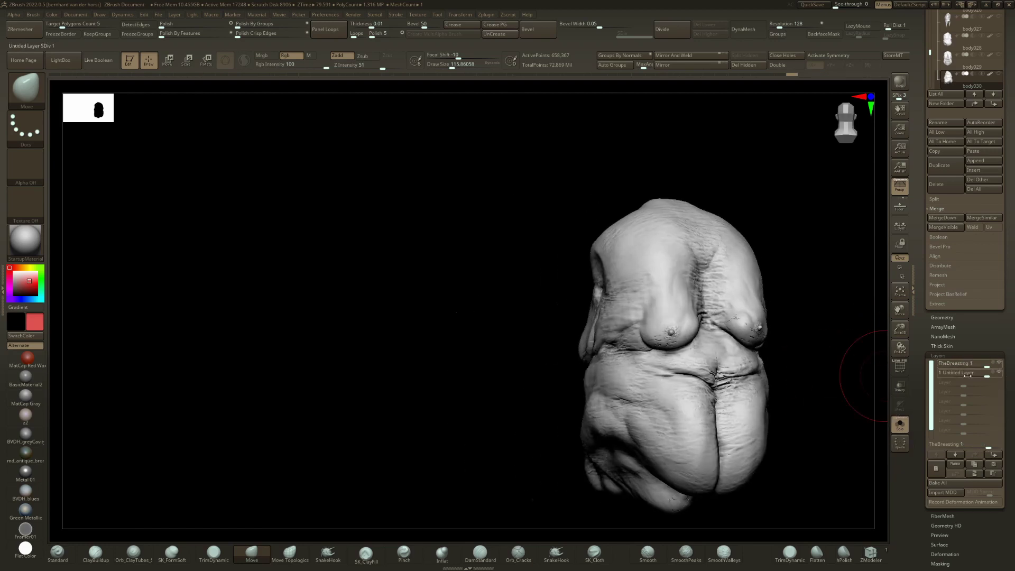
pyautogui.moveTo(973, 376); pyautogui.dragTo(1000, 374)
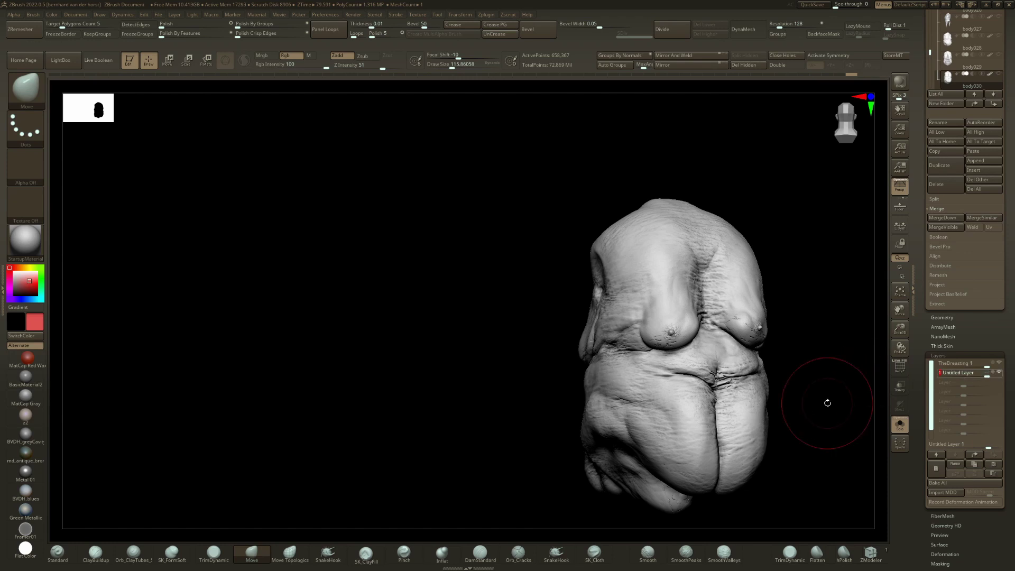
pyautogui.keyDown('ctrl'); pyautogui.moveTo(514, 330); pyautogui.dragTo(458, 297, button='right'); pyautogui.keyUp('ctrl')
pyautogui.hotkey('ctrl', 'shift', 's')
pyautogui.keyDown('shift'); pyautogui.moveTo(564, 347); pyautogui.dragTo(885, 360, button='right'); pyautogui.keyUp('shift')
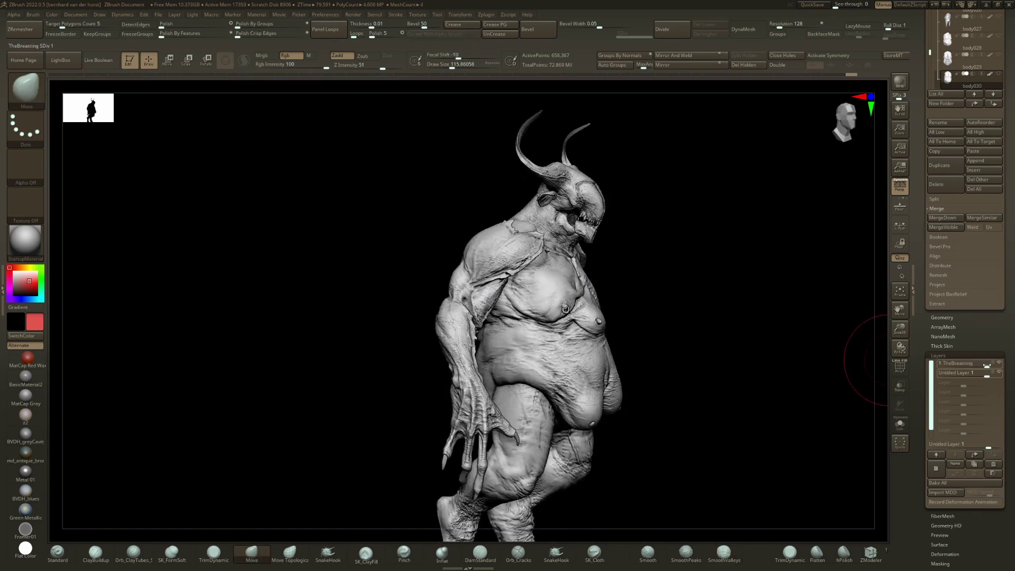
# Step: Set body030's TheBreasting layer and the untitled layer both to 0
pyautogui.moveTo(967, 364); pyautogui.dragTo(963, 367)
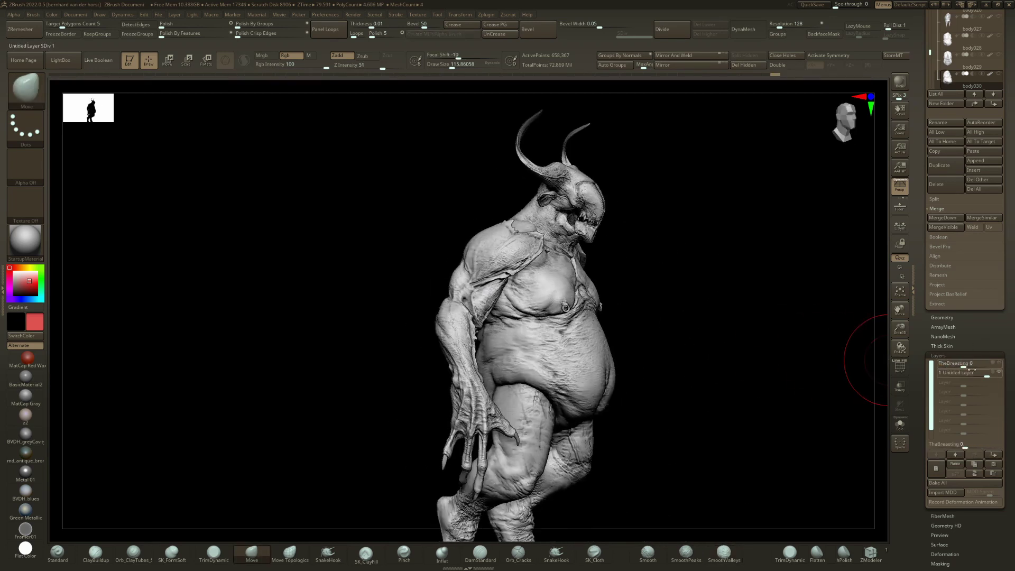
pyautogui.click(960, 373)
pyautogui.moveTo(693, 367); pyautogui.dragTo(570, 344, button='right')
# Step: Sculpt on the figure's belly with ClayBuildup while both layers are at 0, undoing the last stroke
pyautogui.press('b')
pyautogui.press('m')
pyautogui.press('v')
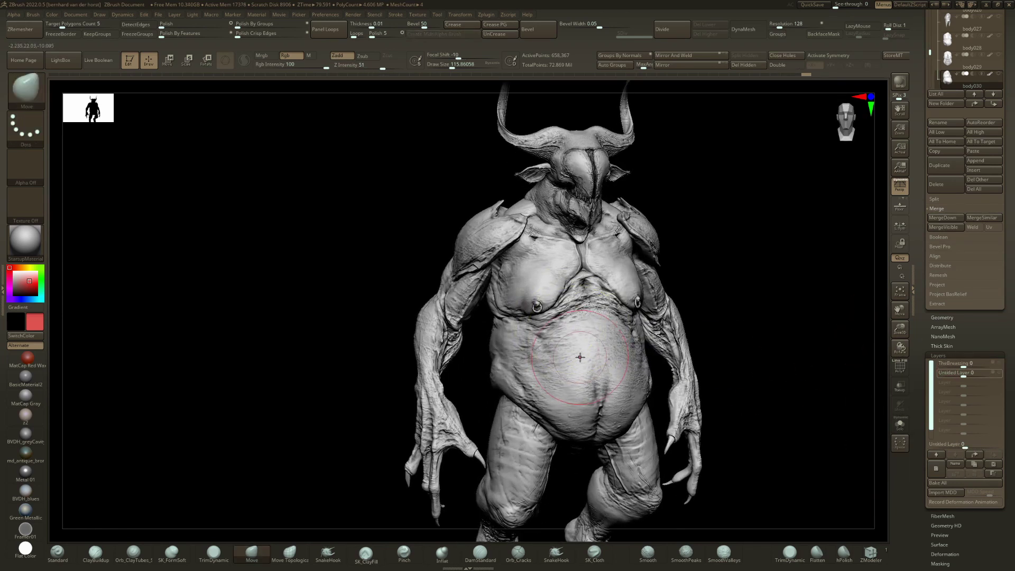
pyautogui.press('b')
pyautogui.press('c')
pyautogui.press('b')
pyautogui.moveTo(576, 396)
pyautogui.mouseDown()
pyautogui.moveTo(571, 238)
pyautogui.moveTo(611, 330)
pyautogui.moveTo(582, 402)
pyautogui.mouseUp()
pyautogui.hotkey('ctrl', 'z')
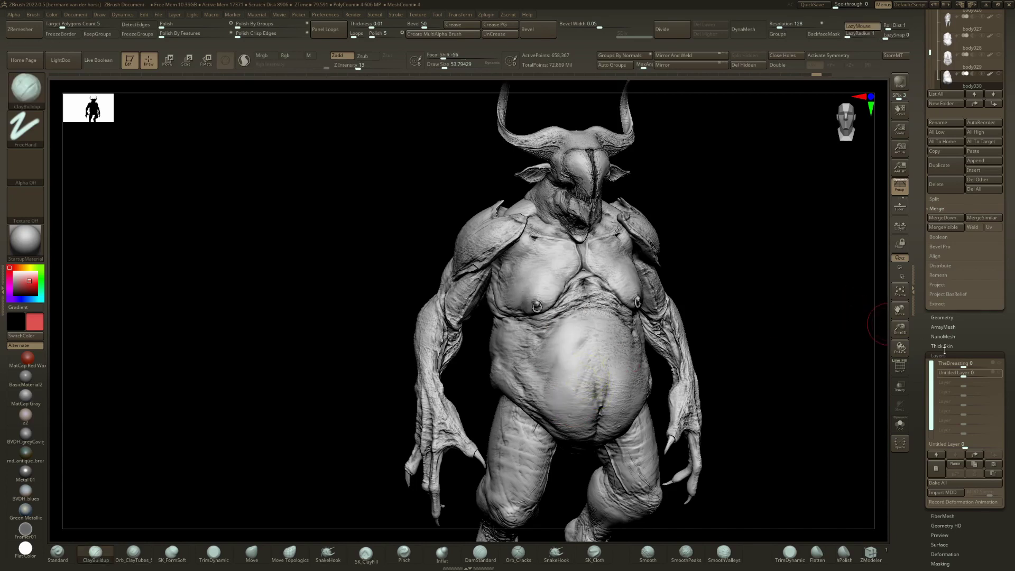
# Step: Set TheBreasting to 0.29203 and try to sculpt the belly without layer recording
pyautogui.moveTo(966, 368); pyautogui.dragTo(972, 368)
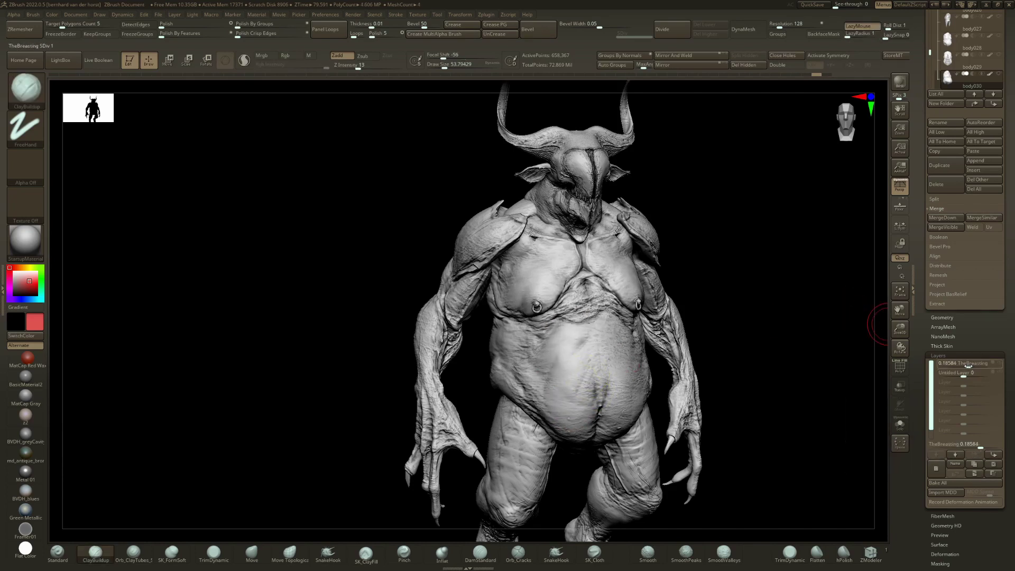
pyautogui.click(562, 380)
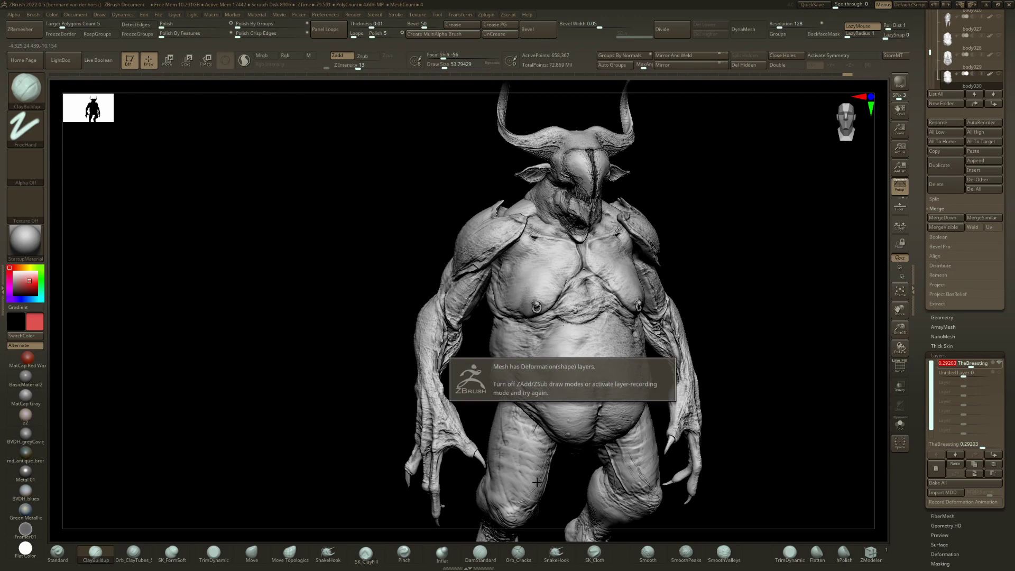
pyautogui.click(605, 365)
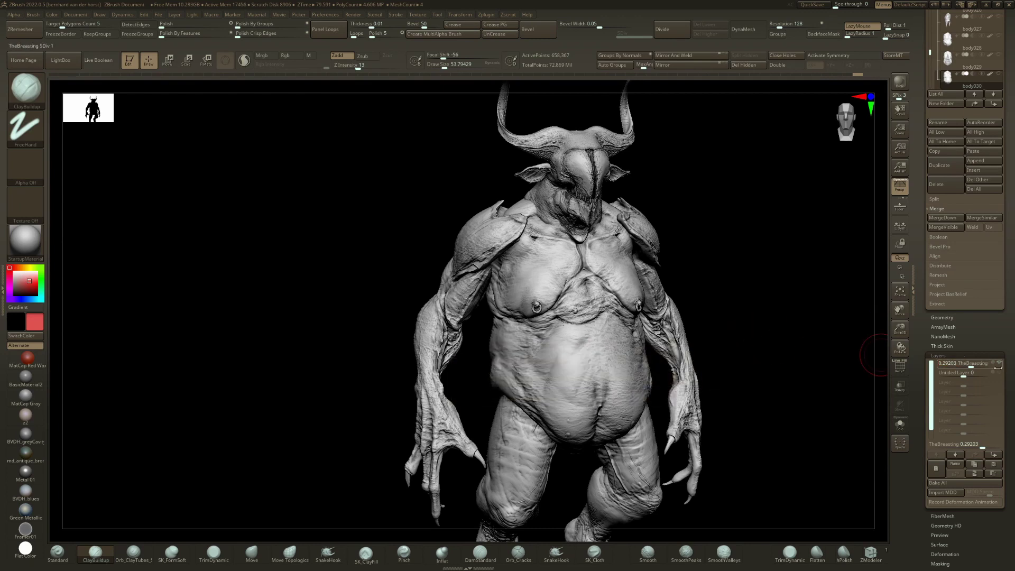
# Step: Turn on recording for TheBreasting, sculpt a few ClayBuildup strokes on the belly, and undo them along with the recording mode
pyautogui.moveTo(998, 364)
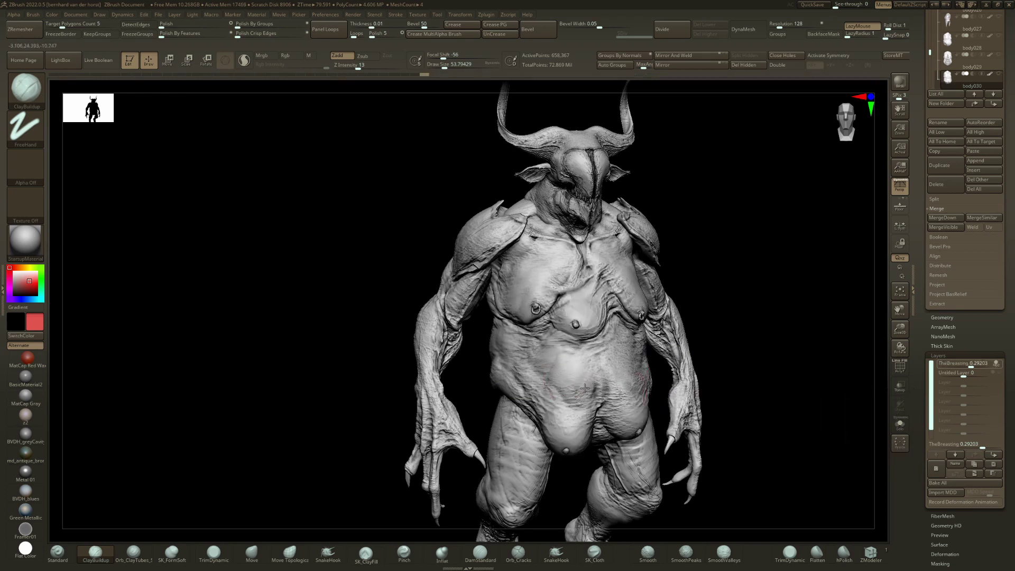
pyautogui.moveTo(595, 386)
pyautogui.mouseDown()
pyautogui.moveTo(617, 394)
pyautogui.moveTo(520, 352)
pyautogui.mouseUp()
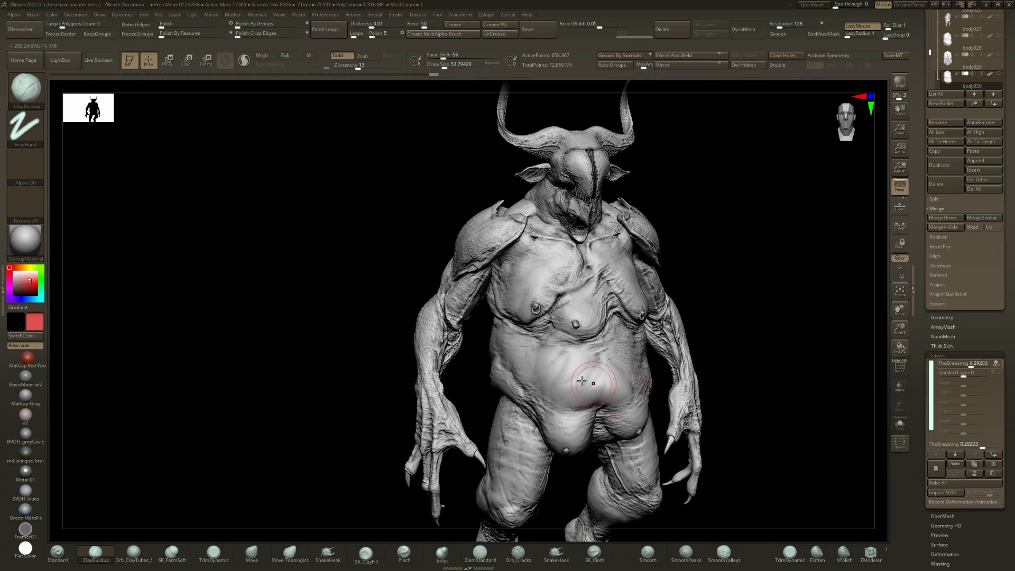
pyautogui.press('ctrl')
pyautogui.hotkey('ctrl', 'z')
pyautogui.hotkey('ctrl', 'z')
pyautogui.hotkey('ctrl', 'z')
pyautogui.hotkey('ctrl', 'z')
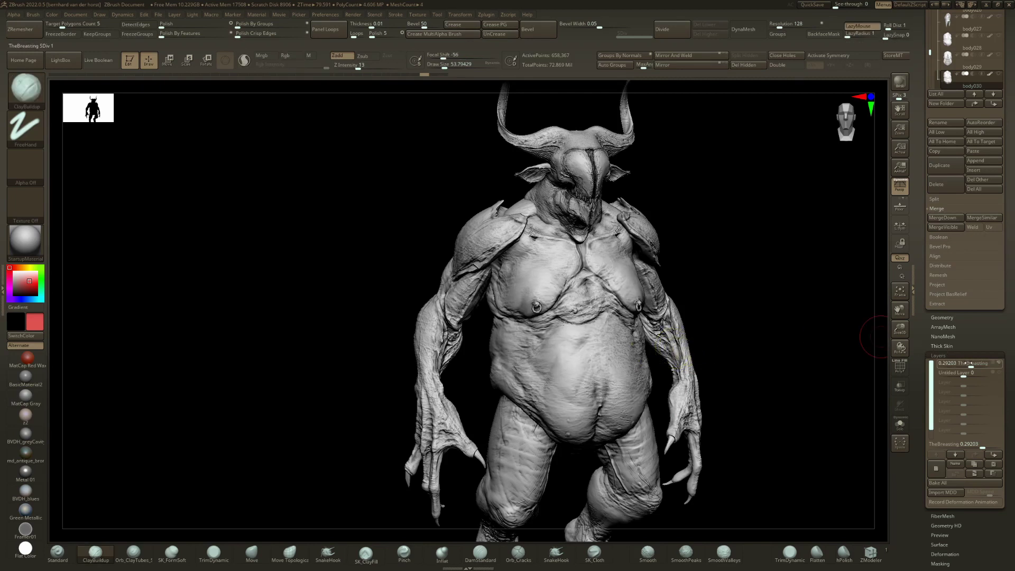
# Step: Set body030's TheBreasting layer to 0 and the untitled layer to 0.20354
pyautogui.moveTo(968, 364); pyautogui.dragTo(987, 364)
pyautogui.hotkey('ctrl', 'z')
pyautogui.hotkey('ctrl', 'z')
pyautogui.hotkey('ctrl', 'z')
pyautogui.hotkey('ctrl', 'z')
pyautogui.hotkey('ctrl', 'z')
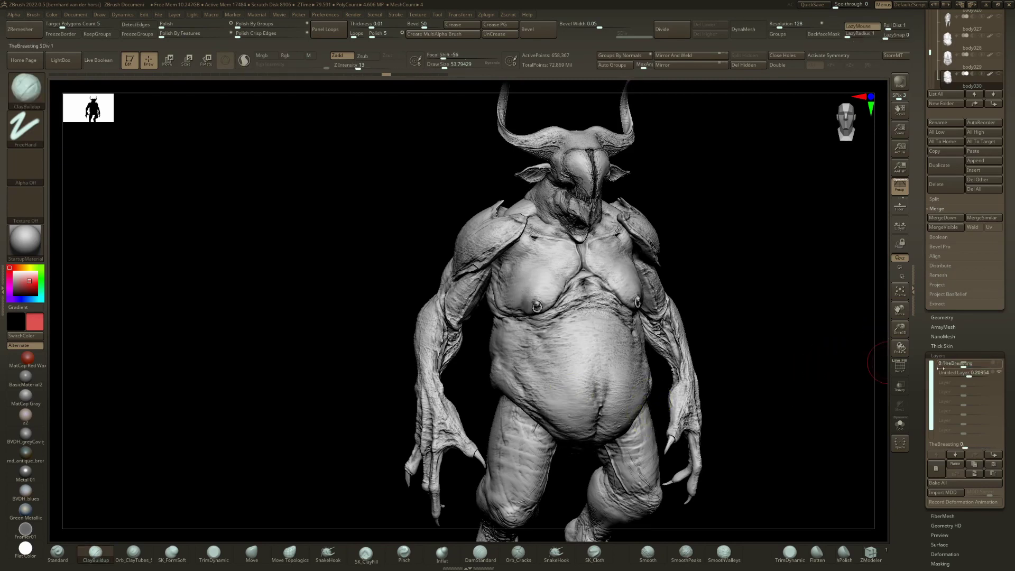
# Step: Bake all of body030's layers, sculpt a ClayBuildup stroke up the belly, and undo both the stroke and the bake
pyautogui.click(941, 483)
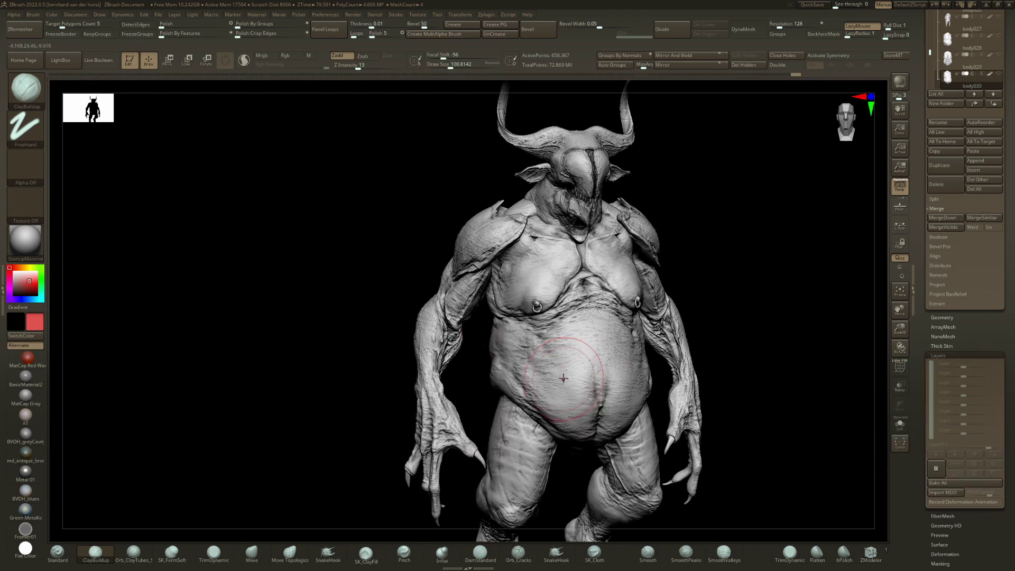
pyautogui.moveTo(565, 378)
pyautogui.mouseDown()
pyautogui.moveTo(553, 349)
pyautogui.moveTo(558, 257)
pyautogui.moveTo(595, 292)
pyautogui.mouseUp()
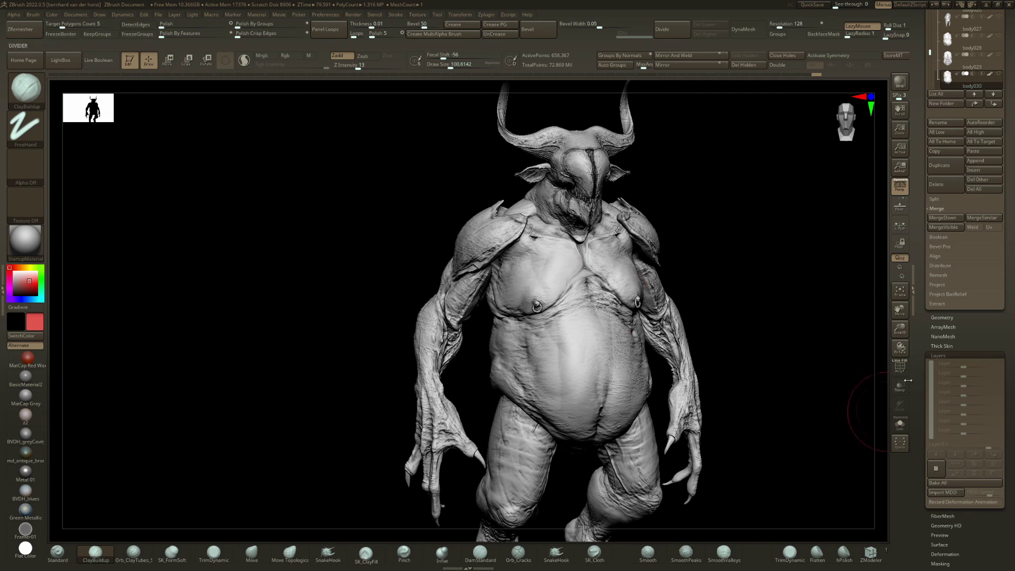
pyautogui.press('ctrl')
pyautogui.hotkey('ctrl', 'z')
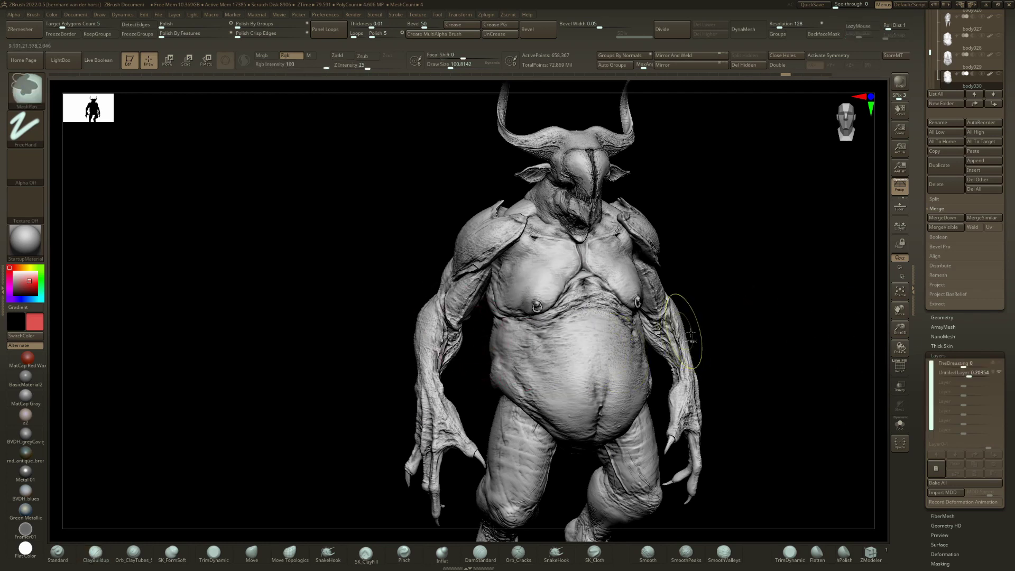
# Step: Add a new layer to body030 and sculpt a large ClayBuildup bulge on the belly while it records
pyautogui.click(936, 469)
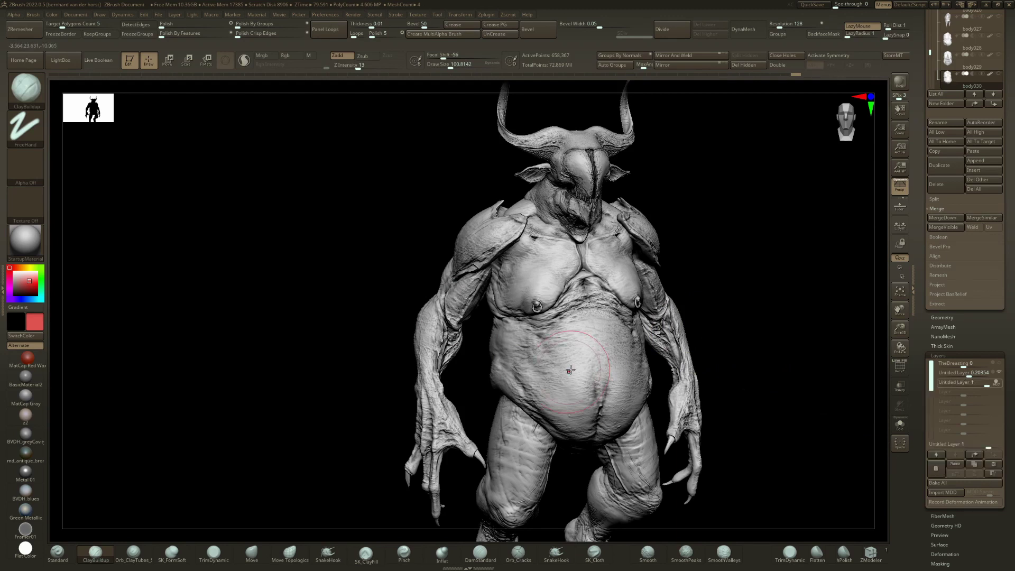
pyautogui.moveTo(592, 344)
pyautogui.mouseDown()
pyautogui.moveTo(571, 357)
pyautogui.moveTo(591, 346)
pyautogui.mouseUp()
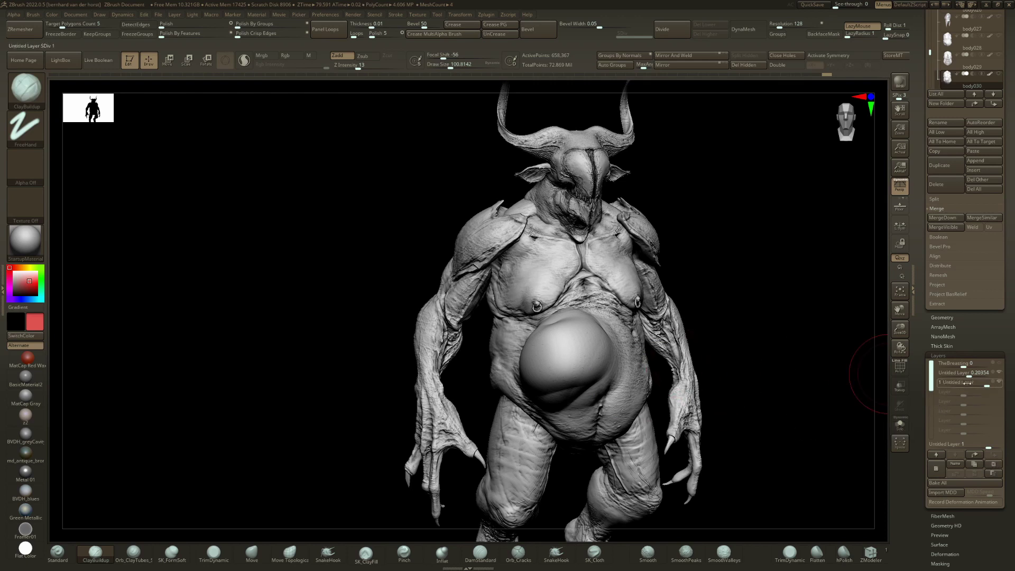
# Step: Set the newly sculpted bulge layer to 0 and delete that layer
pyautogui.moveTo(958, 386); pyautogui.dragTo(987, 405)
pyautogui.press('Return')
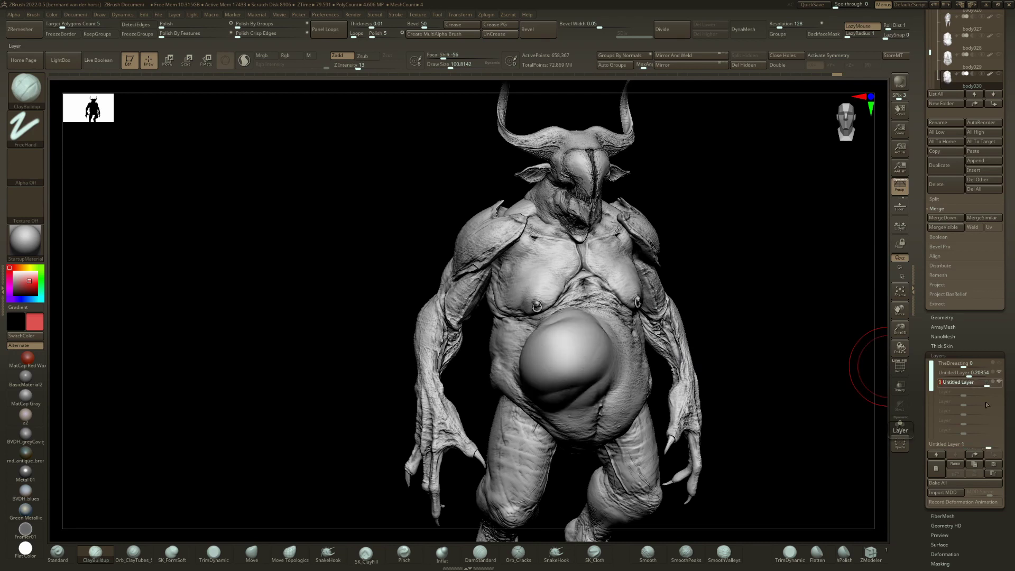
pyautogui.hotkey('ctrl', 'shift', 'z')
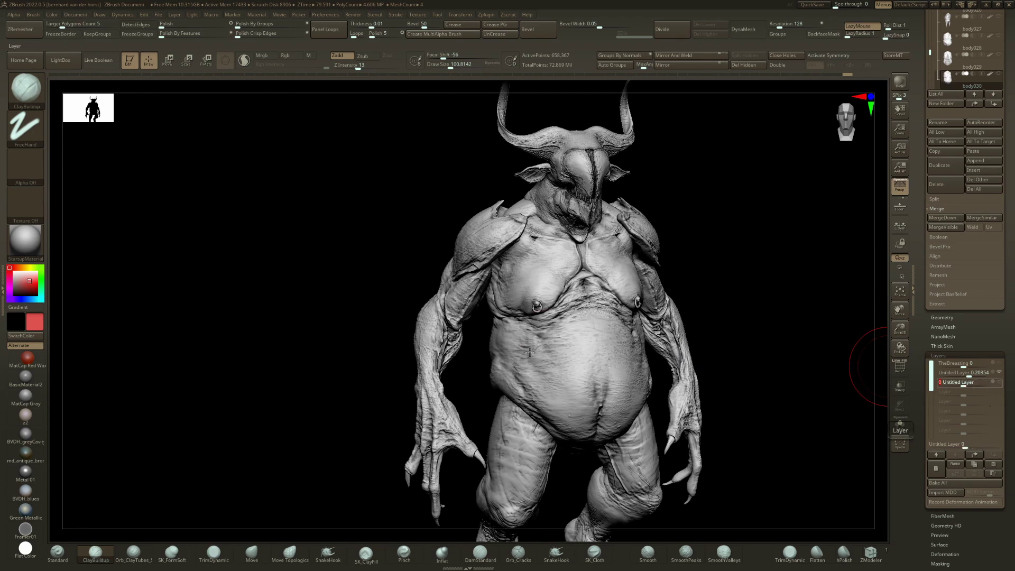
pyautogui.click(993, 465)
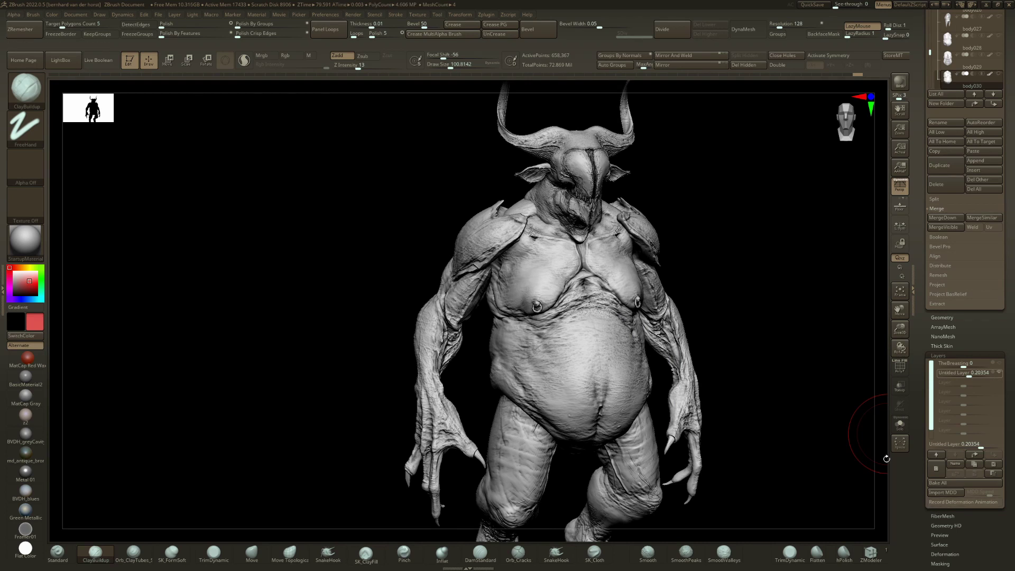
# Step: Duplicate body030, bake all layers on the copy, and sculpt its belly with ClayBuildup
pyautogui.hotkey('ctrl', 'shift')
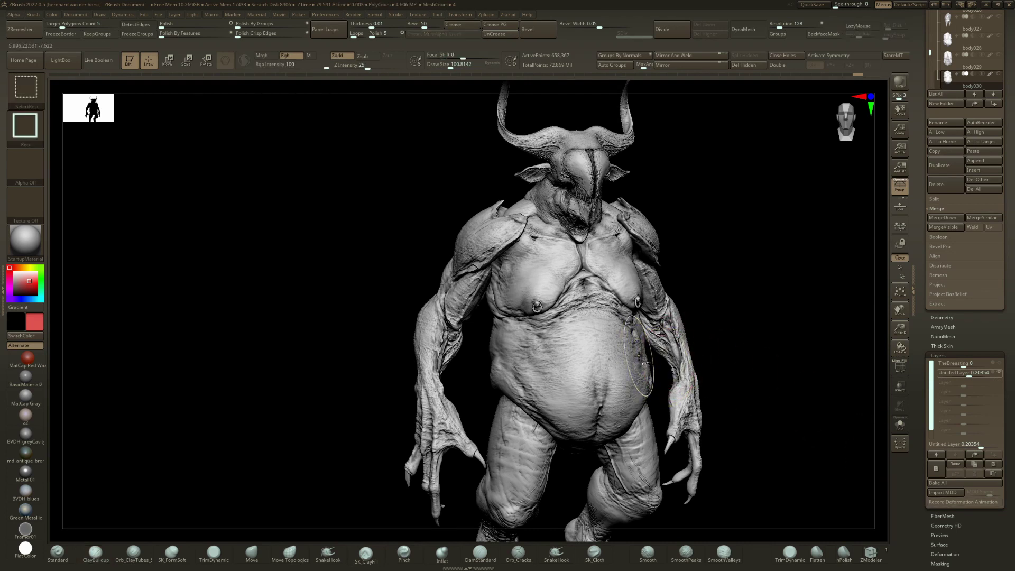
pyautogui.scroll(5, 1014, 311)
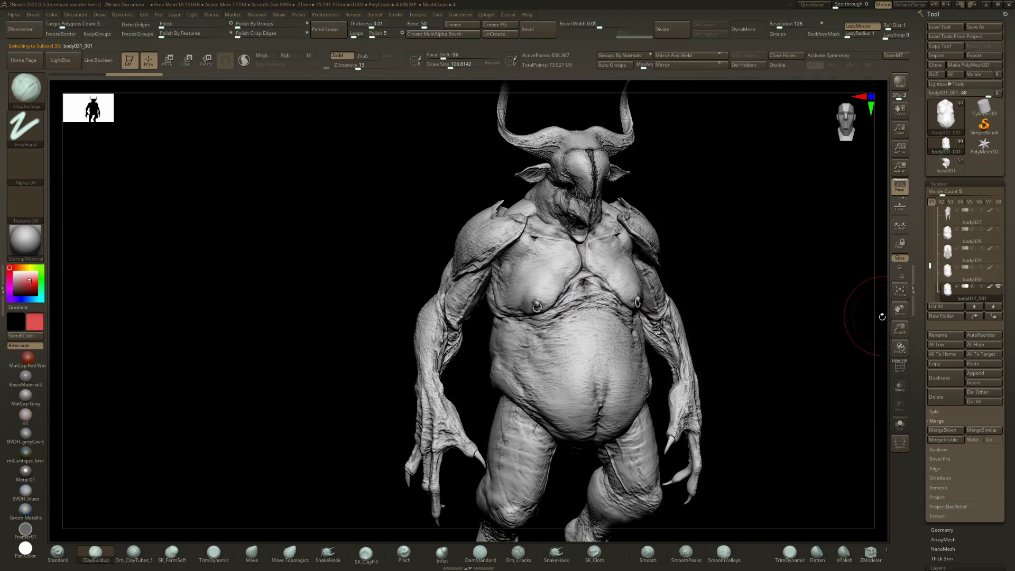
pyautogui.scroll(-5, 1014, 311)
pyautogui.scroll(-3, 1013, 312)
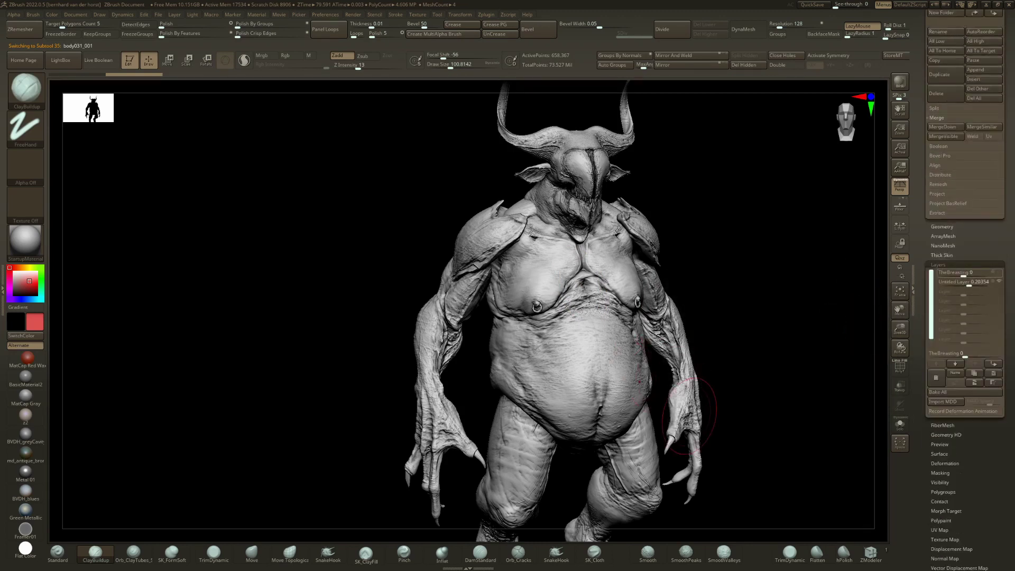
pyautogui.click(958, 392)
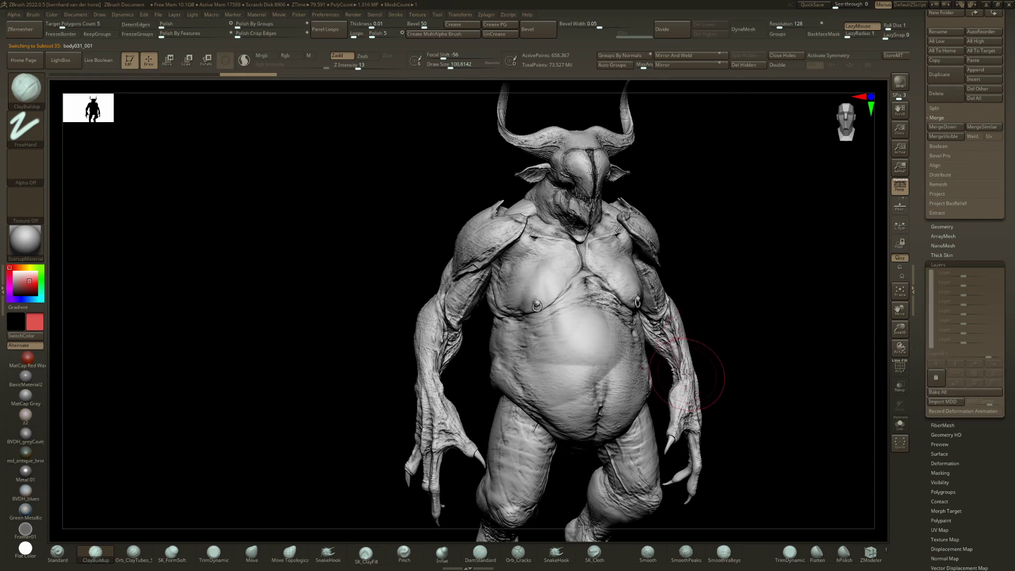
# Step: Select the original body030 and isolate it in Solo mode to compare it with the baked copy
pyautogui.keyDown('alt'); pyautogui.click(687, 354); pyautogui.keyUp('alt')
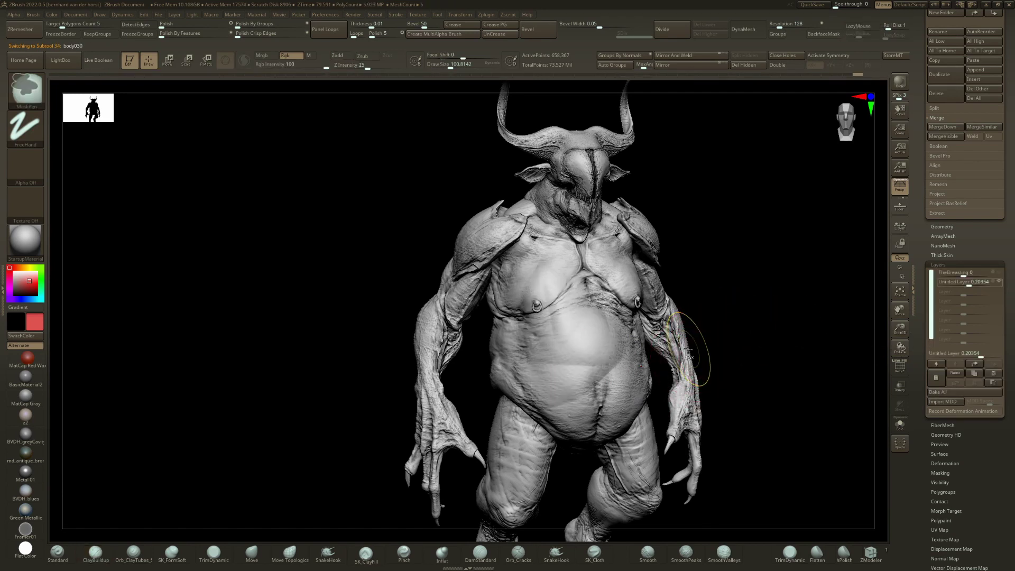
pyautogui.hotkey('shift', 's')
pyautogui.keyDown('alt'); pyautogui.click(685, 348); pyautogui.keyUp('alt')
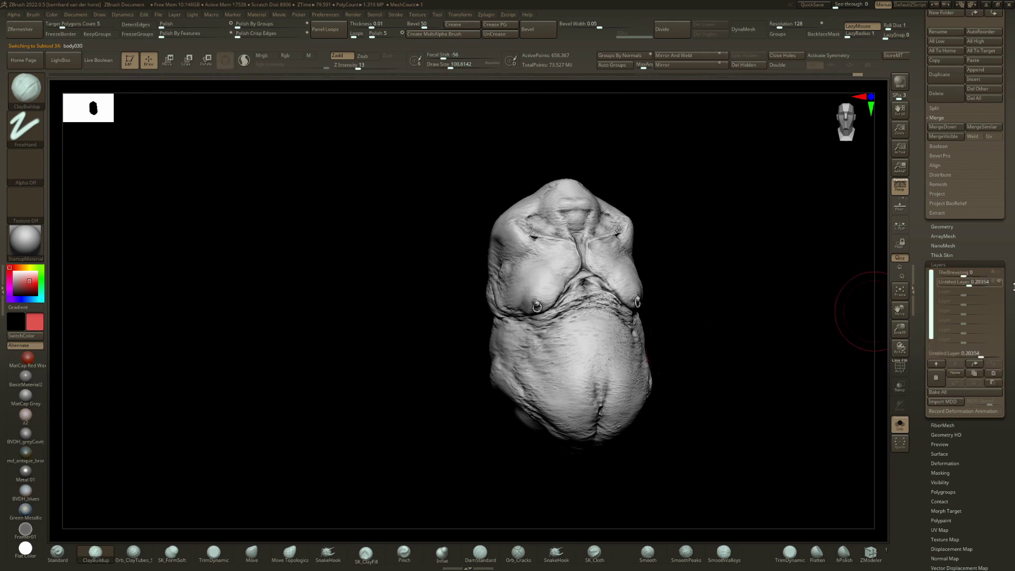
# Step: Select the baked copy body031_001, delete it, and leave Solo mode to show the whole figure again
pyautogui.press('Down')
pyautogui.moveTo(1014, 258); pyautogui.dragTo(1014, 323)
pyautogui.click(940, 395)
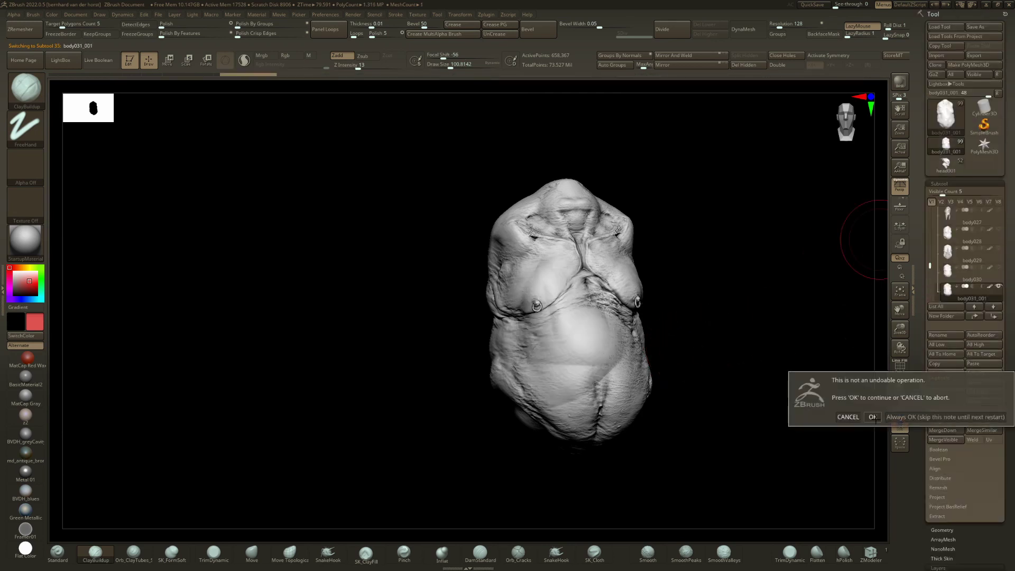
pyautogui.click(872, 417)
pyautogui.hotkey('shift', 's')
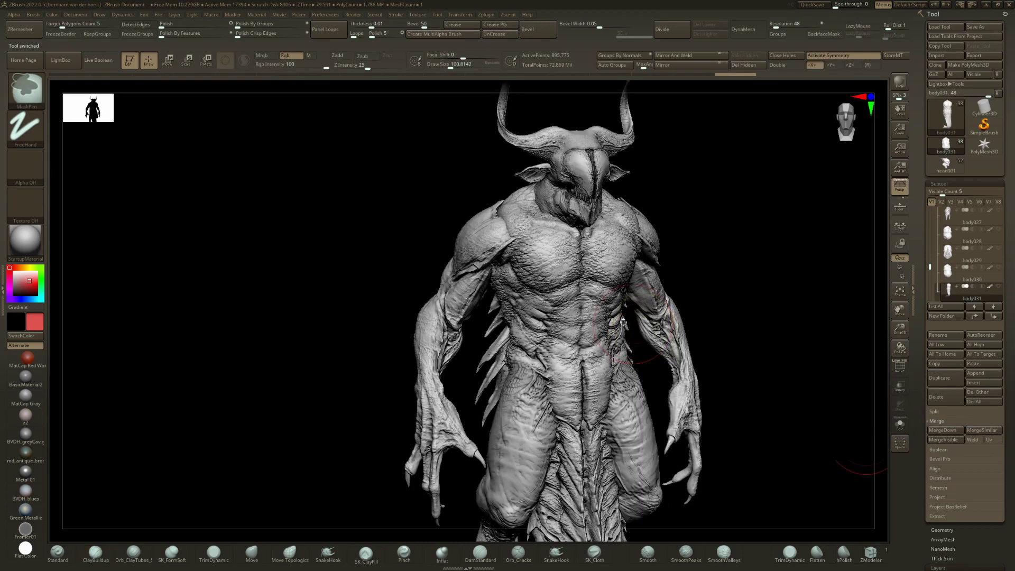
# Step: Switch to the tailed body031 torso and view the whole figure from the front and side
pyautogui.press('Up')
pyautogui.press('Down')
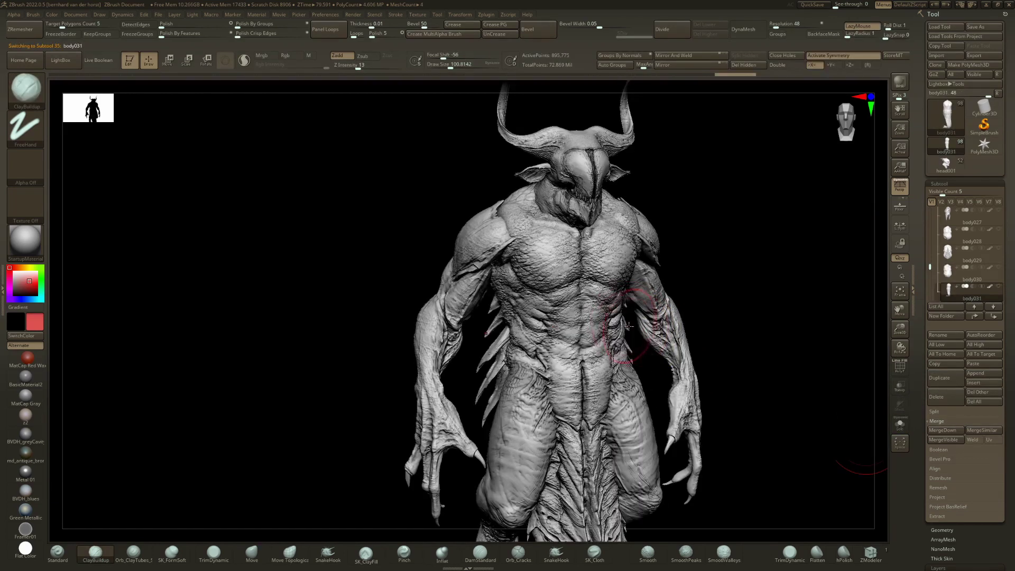
pyautogui.moveTo(628, 323)
pyautogui.keyDown('ctrl'); pyautogui.mouseDown(button='right')
pyautogui.moveTo(627, 360)
pyautogui.moveTo(639, 334)
pyautogui.mouseUp(button='right'); pyautogui.keyUp('ctrl')
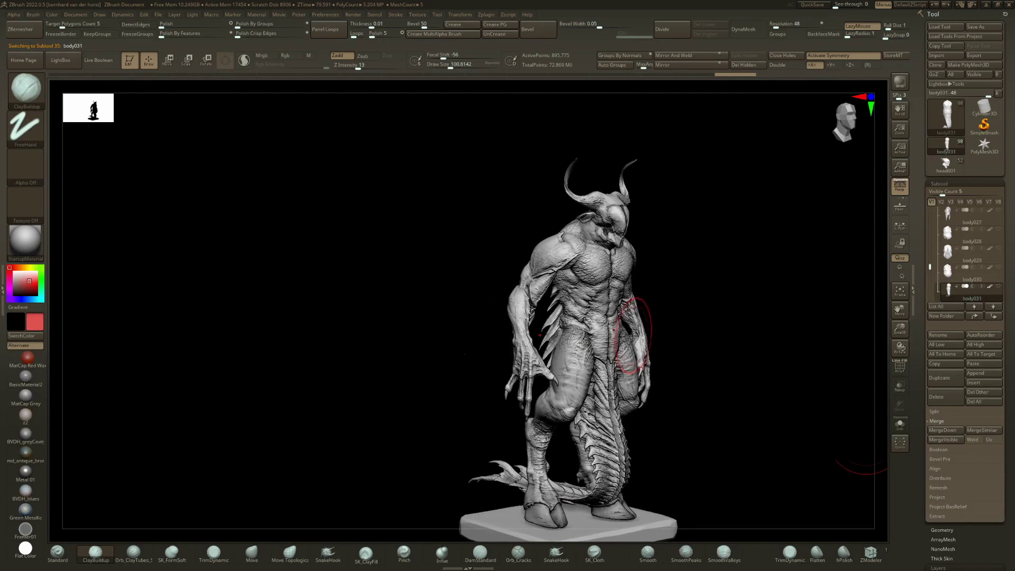
pyautogui.press('n')
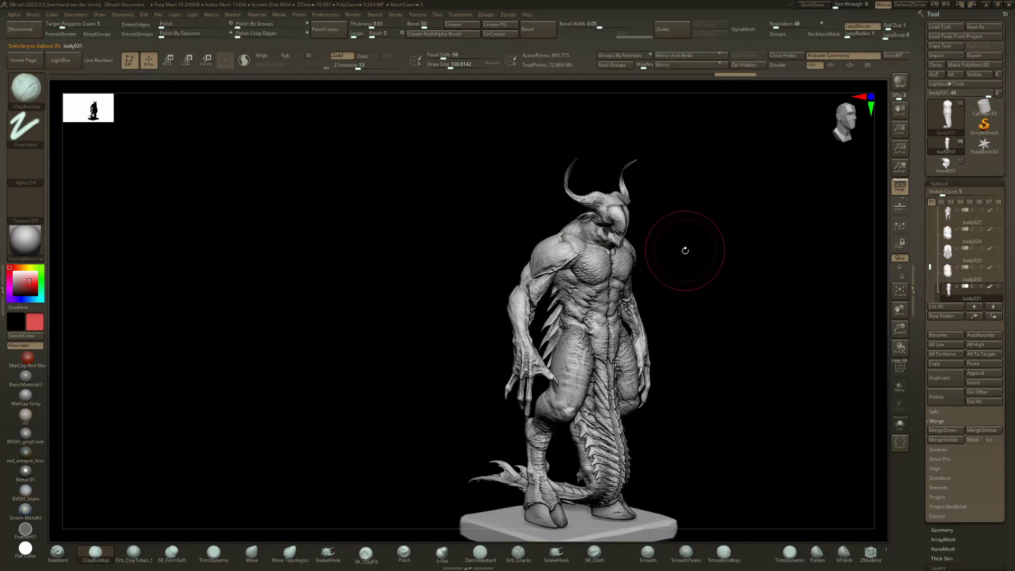
pyautogui.moveTo(682, 249); pyautogui.dragTo(648, 307)
pyautogui.press('n')
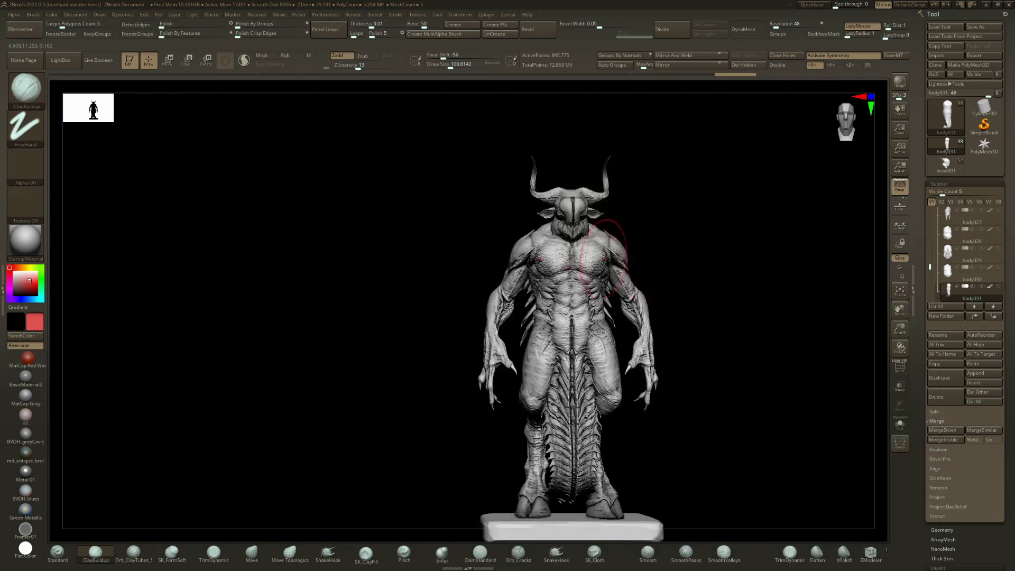
pyautogui.moveTo(600, 264)
pyautogui.mouseDown(button='right')
pyautogui.moveTo(630, 267)
pyautogui.moveTo(624, 325)
pyautogui.moveTo(585, 326)
pyautogui.moveTo(608, 338)
pyautogui.moveTo(603, 364)
pyautogui.mouseUp(button='right')
pyautogui.moveTo(1007, 410); pyautogui.dragTo(1014, 375)
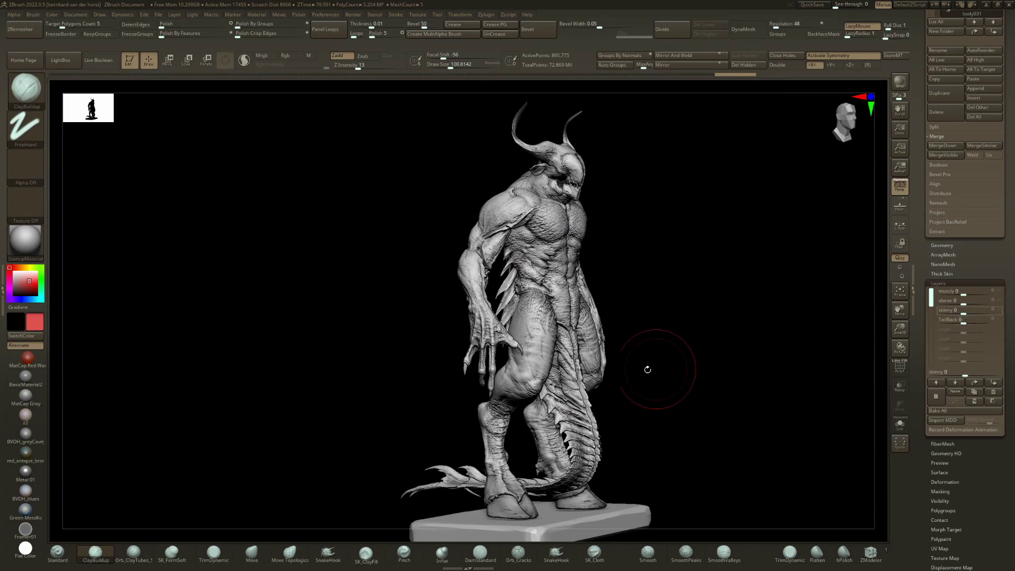
# Step: Preview body031's TailBack layer on the figure and return it to 0
pyautogui.moveTo(966, 323); pyautogui.dragTo(992, 323)
pyautogui.moveTo(617, 345); pyautogui.dragTo(635, 393, button='right')
pyautogui.moveTo(982, 321)
pyautogui.mouseDown()
pyautogui.moveTo(972, 321)
pyautogui.moveTo(994, 306)
pyautogui.mouseUp()
# Step: Hide the legs_example subtool and reselect body031
pyautogui.moveTo(1014, 237); pyautogui.dragTo(1014, 332)
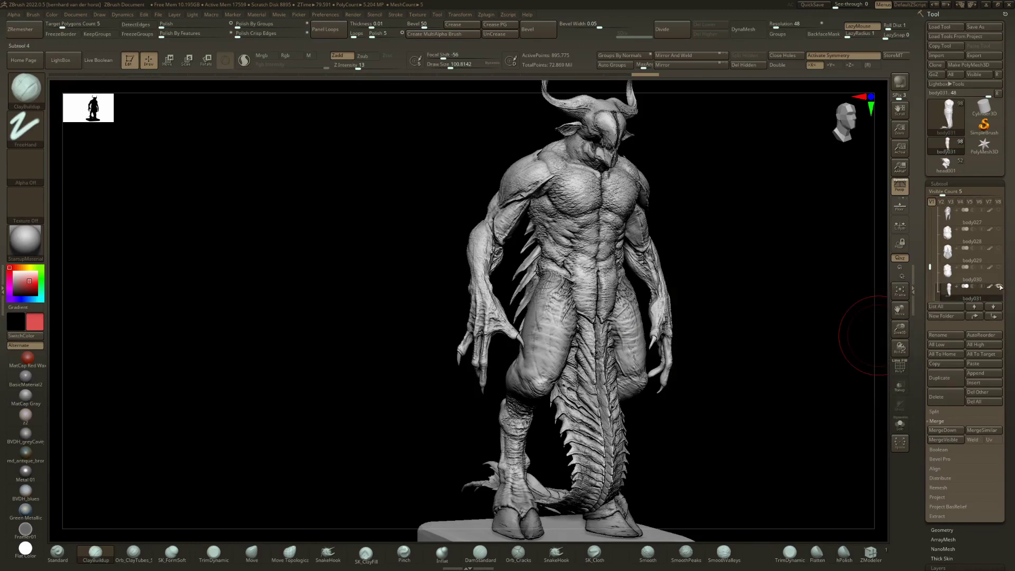
pyautogui.keyDown('alt'); pyautogui.click(521, 338); pyautogui.keyUp('alt')
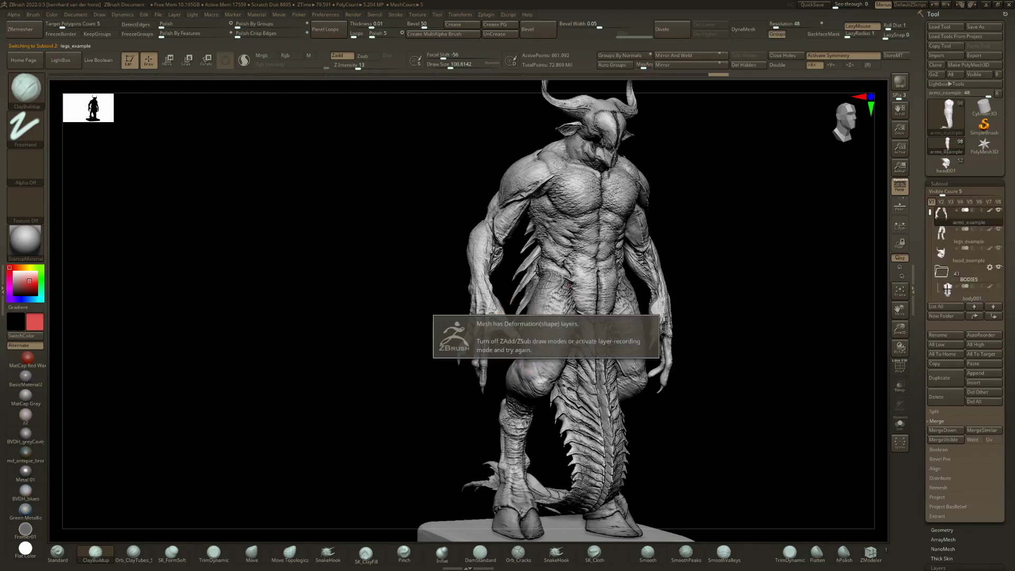
pyautogui.click(959, 239)
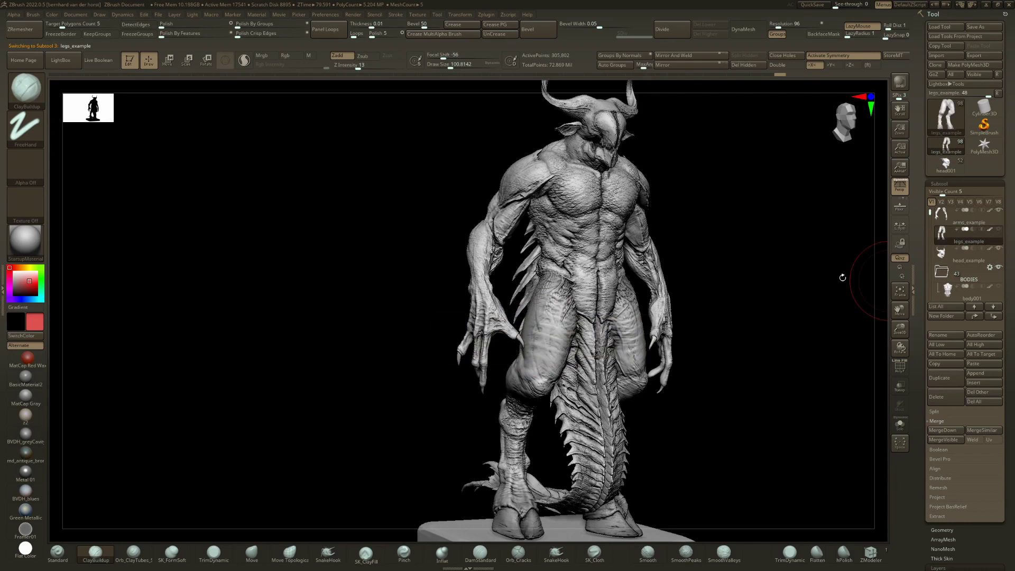
pyautogui.keyDown('alt'); pyautogui.click(610, 274); pyautogui.keyUp('alt')
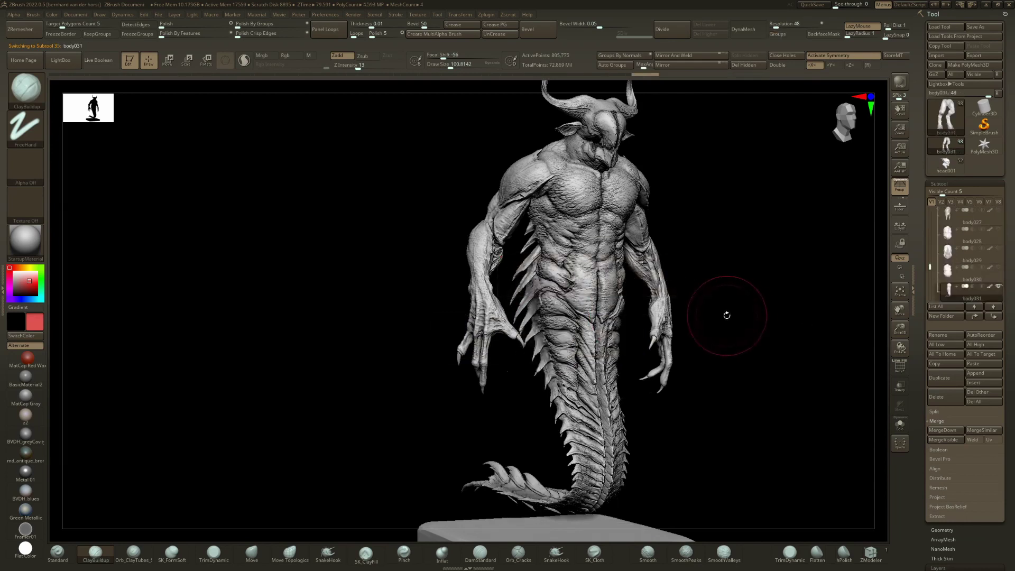
# Step: Preview body031's obese layer at 1 from the side and back, and reset it to 0
pyautogui.moveTo(725, 321); pyautogui.dragTo(852, 360)
pyautogui.moveTo(1013, 391); pyautogui.dragTo(1014, 382)
pyautogui.scroll(-3, 1014, 371)
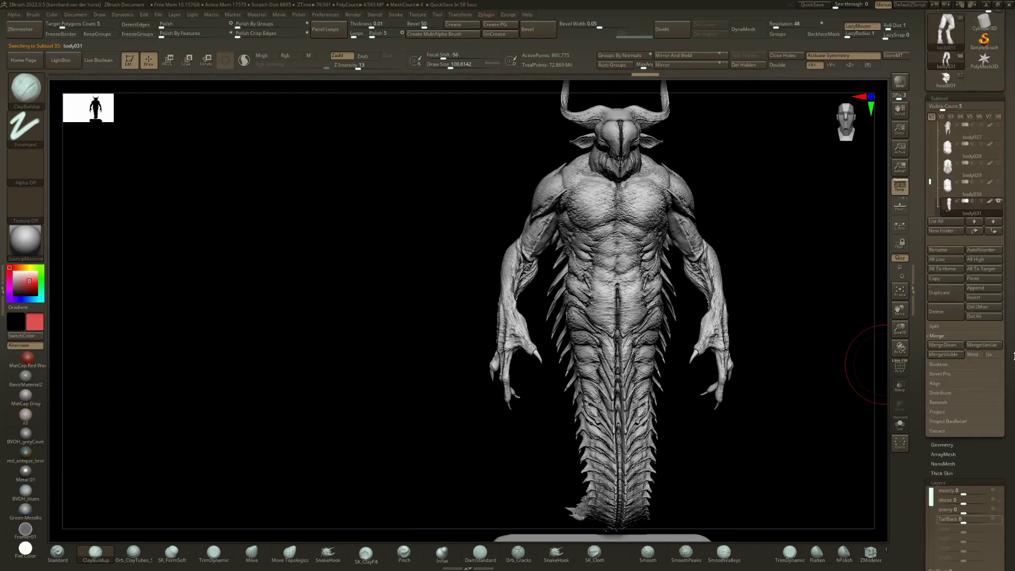
pyautogui.moveTo(524, 369)
pyautogui.mouseDown(button='right')
pyautogui.moveTo(683, 374)
pyautogui.moveTo(682, 344)
pyautogui.moveTo(688, 376)
pyautogui.mouseUp(button='right')
pyautogui.moveTo(688, 376); pyautogui.dragTo(759, 390)
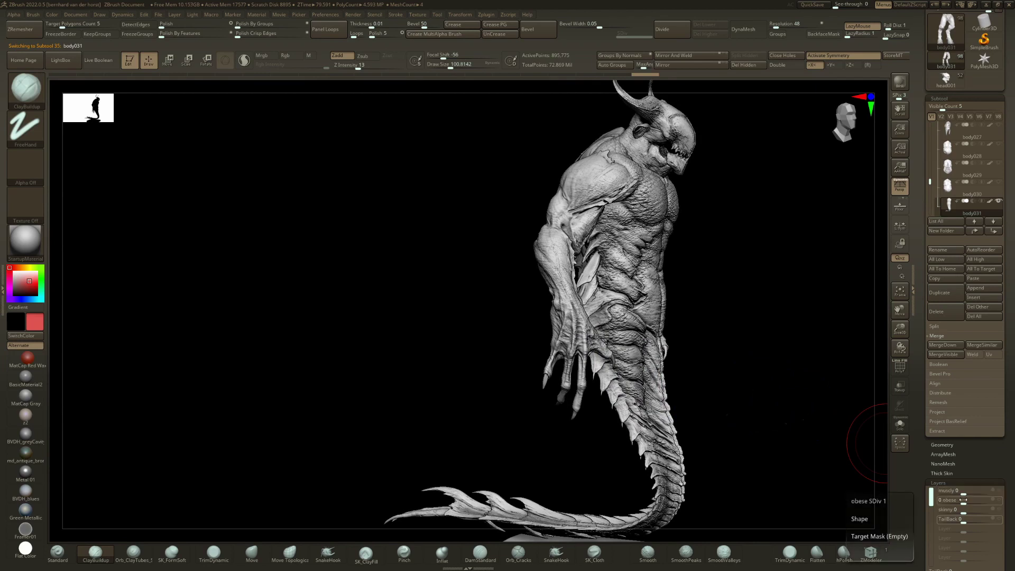
pyautogui.moveTo(976, 502); pyautogui.dragTo(994, 500)
pyautogui.moveTo(708, 378); pyautogui.dragTo(721, 407)
pyautogui.keyDown('ctrl'); pyautogui.moveTo(720, 408); pyautogui.dragTo(746, 415, button='right'); pyautogui.keyUp('ctrl')
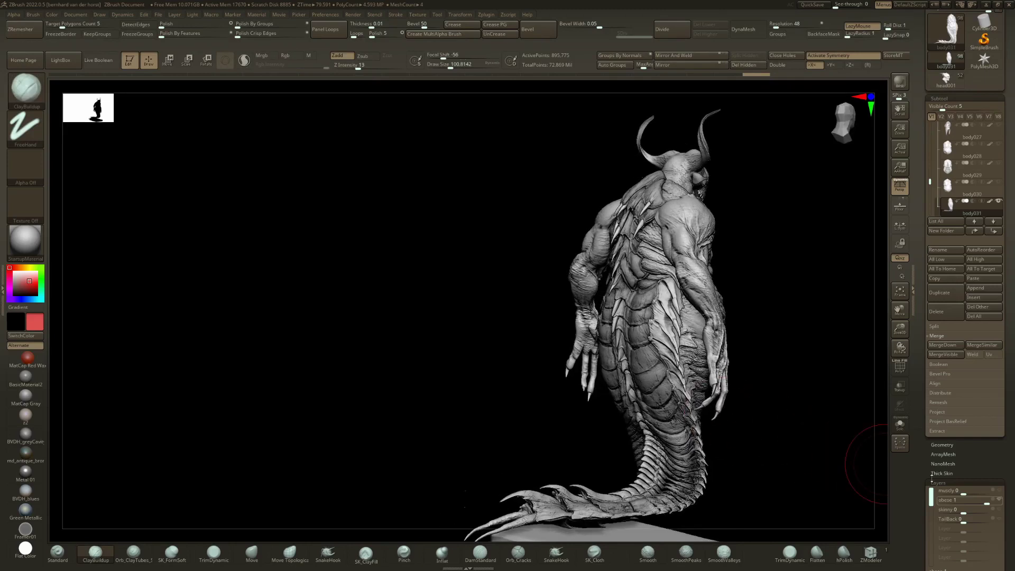
pyautogui.moveTo(976, 503)
pyautogui.mouseDown()
pyautogui.moveTo(963, 503)
pyautogui.moveTo(988, 492)
pyautogui.mouseUp()
# Step: Set body031's muscly layer to 1 and view the figure from the front
pyautogui.click(976, 493)
pyautogui.moveTo(759, 374); pyautogui.dragTo(904, 469)
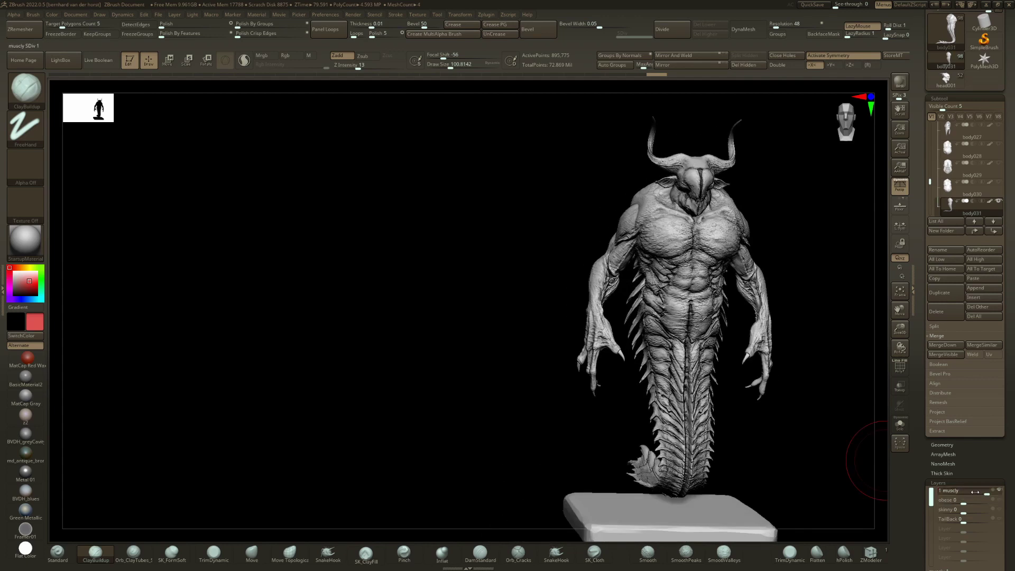
pyautogui.moveTo(975, 493)
pyautogui.mouseDown()
pyautogui.moveTo(966, 492)
pyautogui.moveTo(987, 492)
pyautogui.mouseUp()
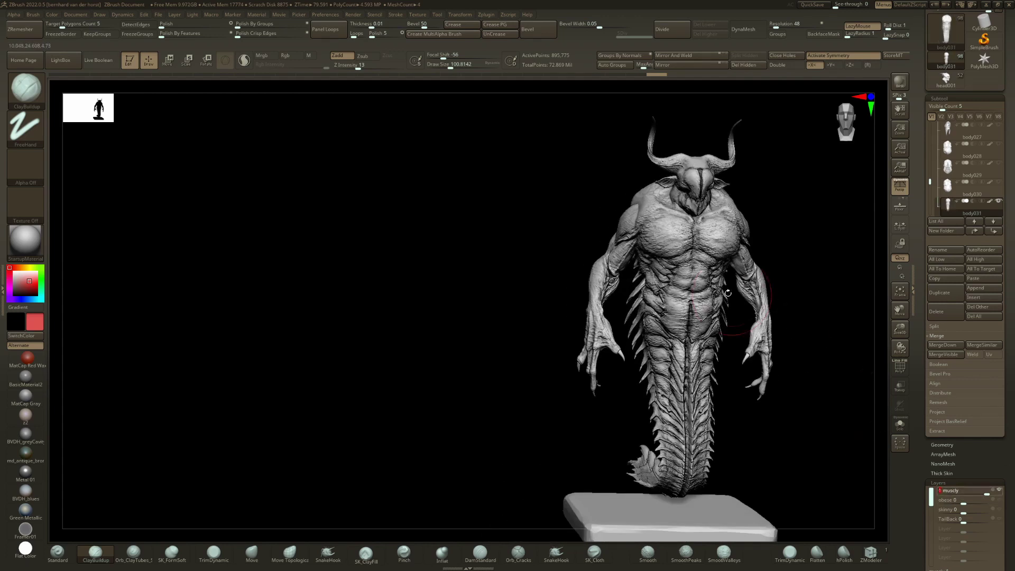
# Step: Select arms_example and preview its muscly layer on the arms from several angles
pyautogui.keyDown('alt'); pyautogui.click(618, 268); pyautogui.keyUp('alt')
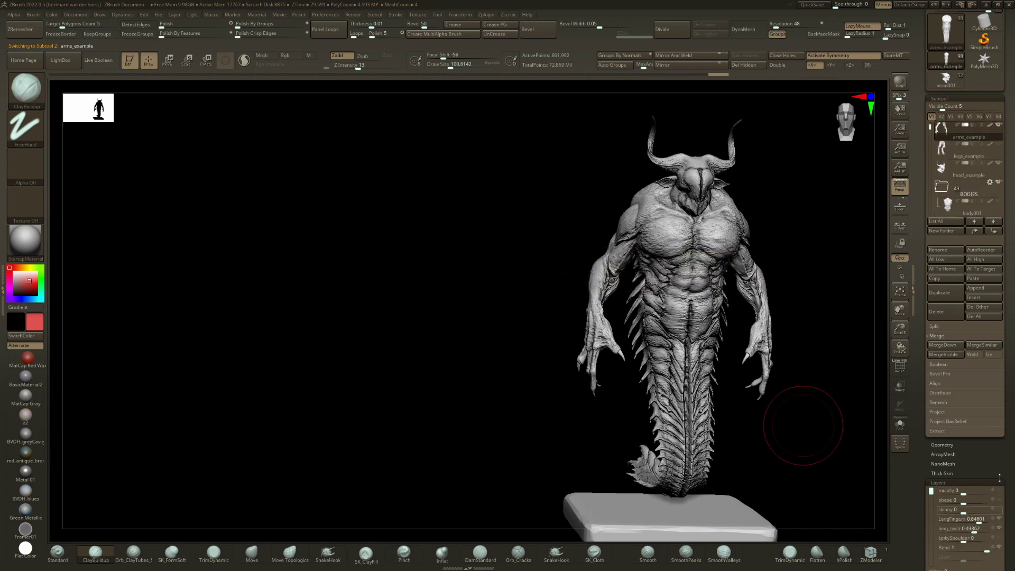
pyautogui.moveTo(970, 492); pyautogui.dragTo(996, 490)
pyautogui.moveTo(830, 423); pyautogui.dragTo(777, 431)
pyautogui.moveTo(971, 494); pyautogui.dragTo(945, 494)
pyautogui.moveTo(809, 429); pyautogui.dragTo(867, 431)
# Step: Switch to the Standard brush and reselect body031
pyautogui.press('b')
pyautogui.press('s')
pyautogui.press('t')
pyautogui.keyDown('alt'); pyautogui.click(709, 300); pyautogui.keyUp('alt')
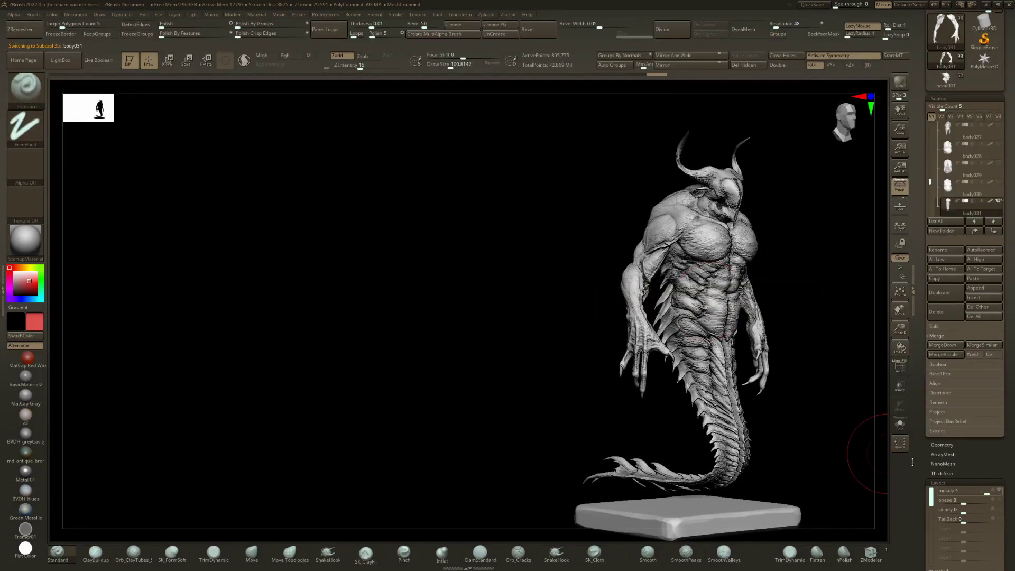
# Step: Set body031's muscly layer to 0, preview the skinny layer, and return it to 0
pyautogui.moveTo(973, 493)
pyautogui.mouseDown()
pyautogui.moveTo(964, 493)
pyautogui.moveTo(980, 509)
pyautogui.mouseUp()
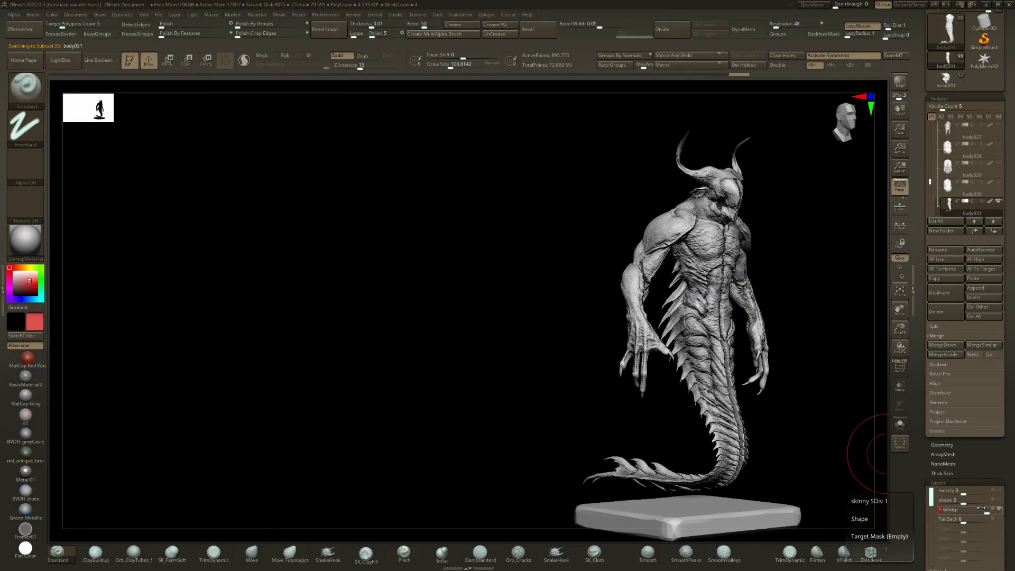
pyautogui.press('Return')
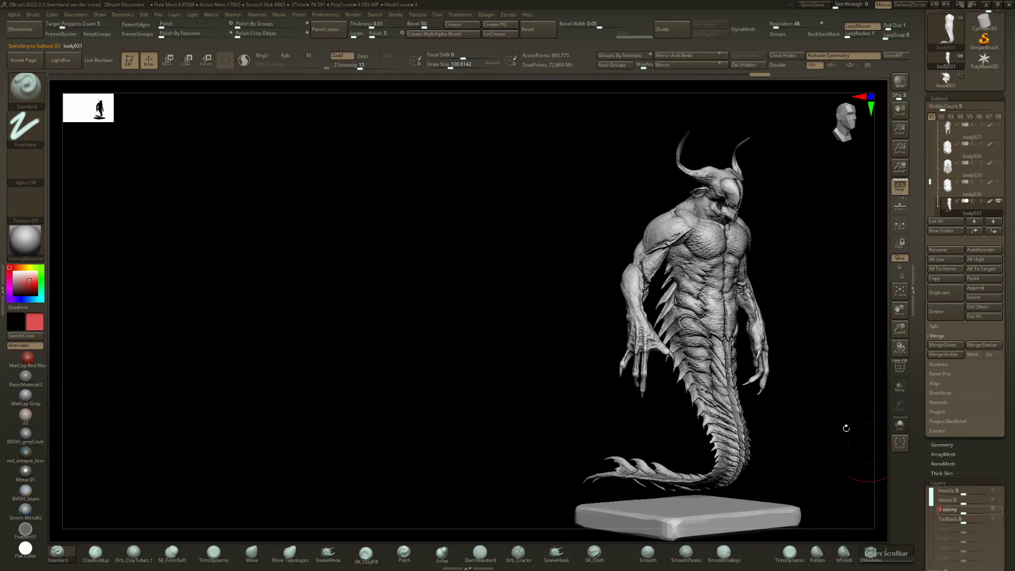
# Step: Show legs_example together with body031 and reselect body031, framing the whole figure
pyautogui.keyDown('alt'); pyautogui.moveTo(751, 308); pyautogui.dragTo(599, 357, button='right'); pyautogui.keyUp('alt')
pyautogui.press('n')
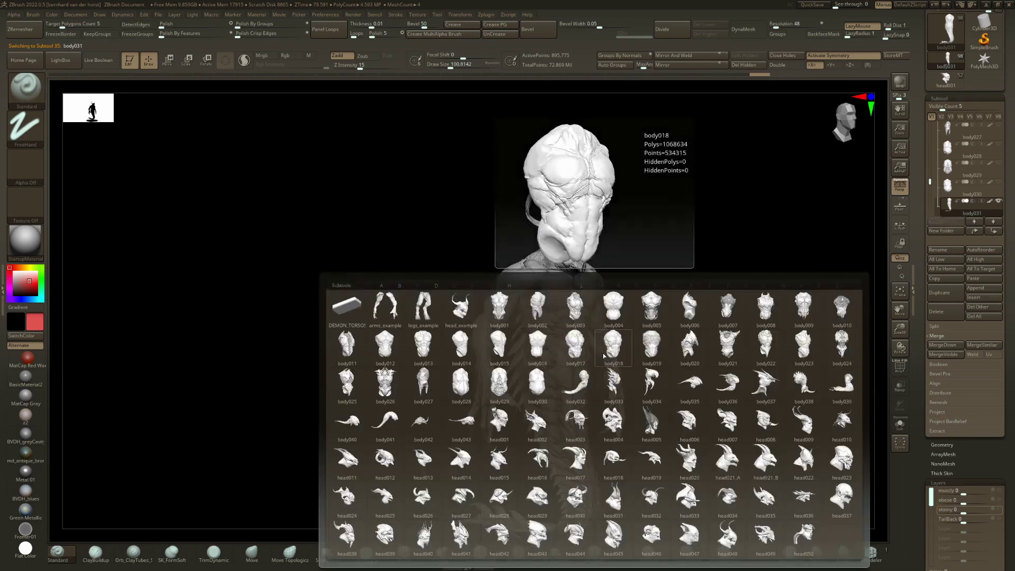
pyautogui.click(420, 305)
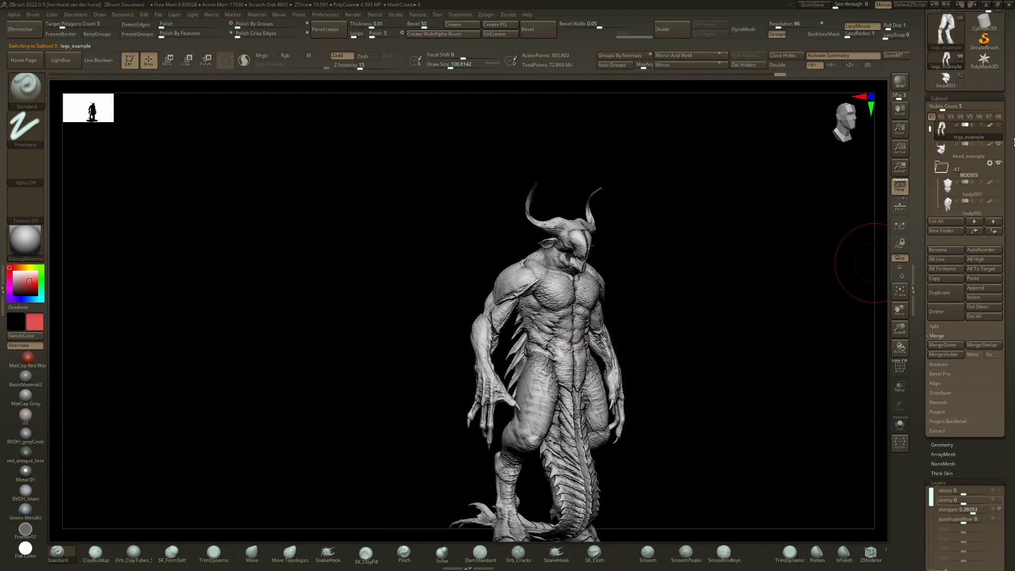
pyautogui.keyDown('alt'); pyautogui.click(564, 329); pyautogui.keyUp('alt')
pyautogui.keyDown('alt'); pyautogui.moveTo(732, 372); pyautogui.dragTo(753, 287, button='right'); pyautogui.keyUp('alt')
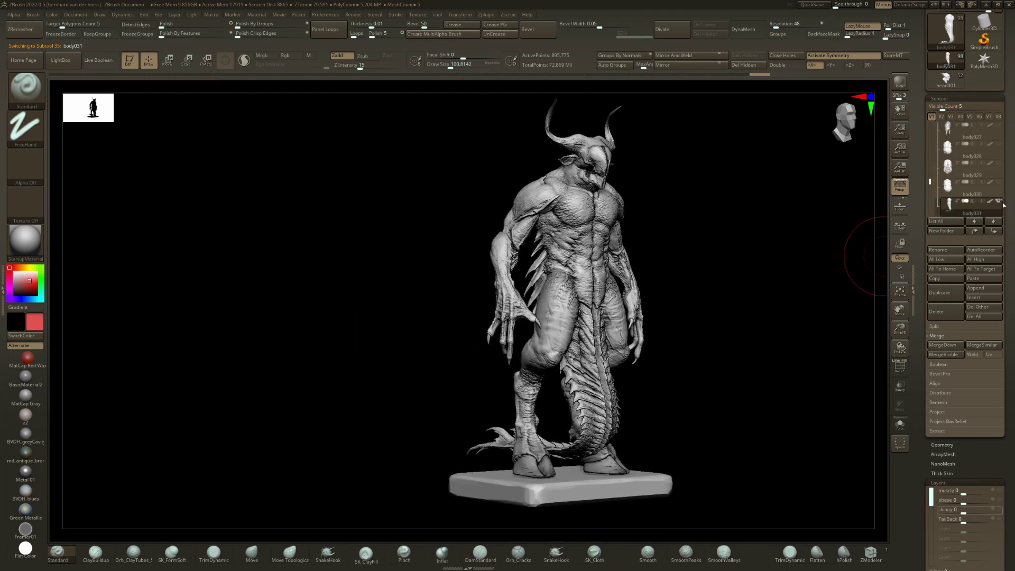
# Step: Swap the figure's body to body033 and view it straight from the front
pyautogui.moveTo(686, 292); pyautogui.dragTo(829, 436)
pyautogui.press('Down')
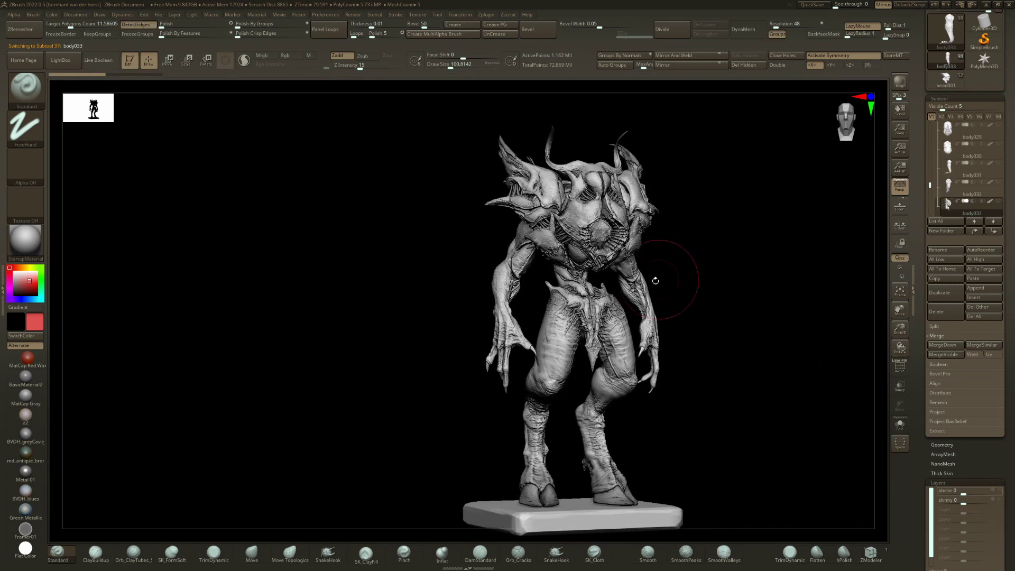
pyautogui.keyDown('shift'); pyautogui.moveTo(634, 323); pyautogui.dragTo(612, 264, button='right'); pyautogui.keyUp('shift')
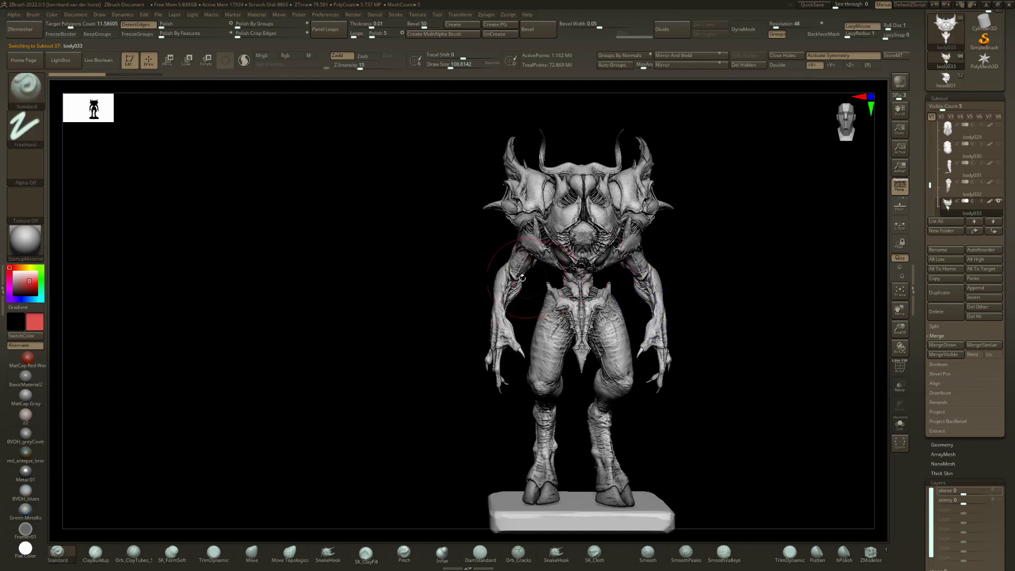
# Step: Select arms_example and enlarge the arms with the transform gizmo to suit body033
pyautogui.keyDown('alt'); pyautogui.click(526, 277); pyautogui.keyUp('alt')
pyautogui.press('w')
pyautogui.moveTo(668, 250)
pyautogui.mouseDown()
pyautogui.moveTo(672, 230)
pyautogui.moveTo(676, 258)
pyautogui.mouseUp()
pyautogui.press('q')
# Step: Add a new layer to arms_example and reshape the arms with the Move brush
pyautogui.press('space')
pyautogui.click(648, 311)
pyautogui.click(679, 304)
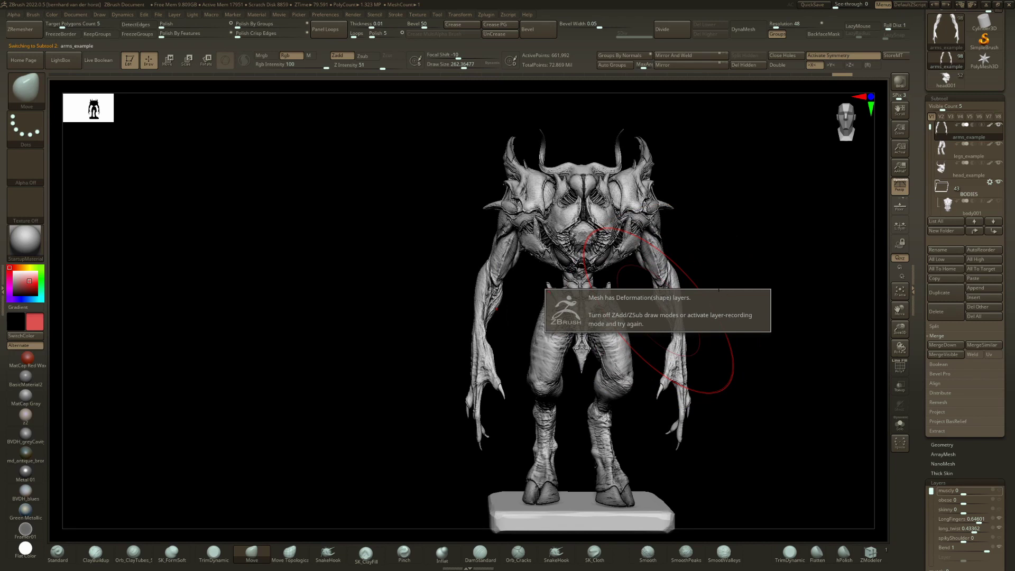
pyautogui.scroll(-3, 992, 469)
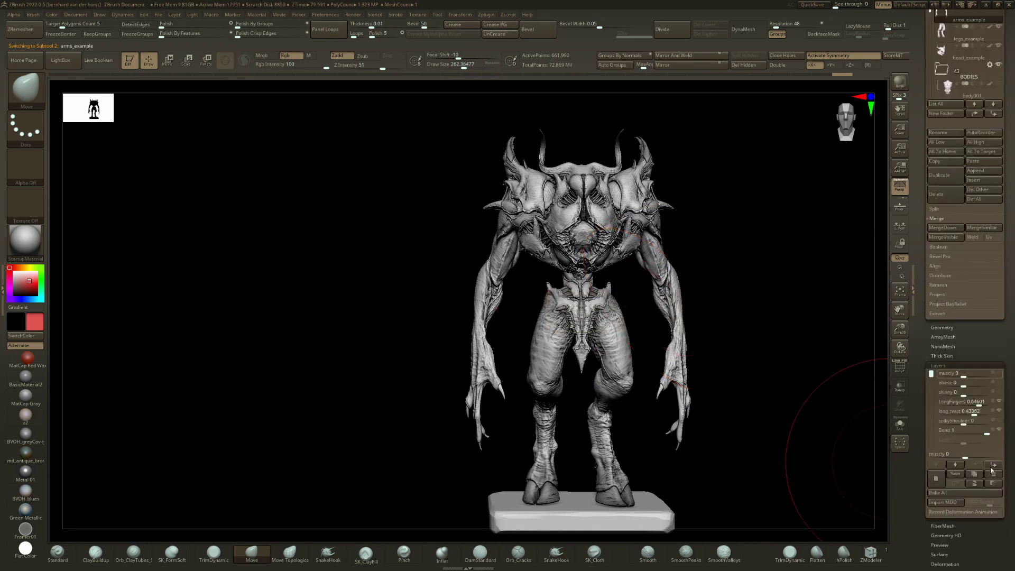
pyautogui.click(936, 479)
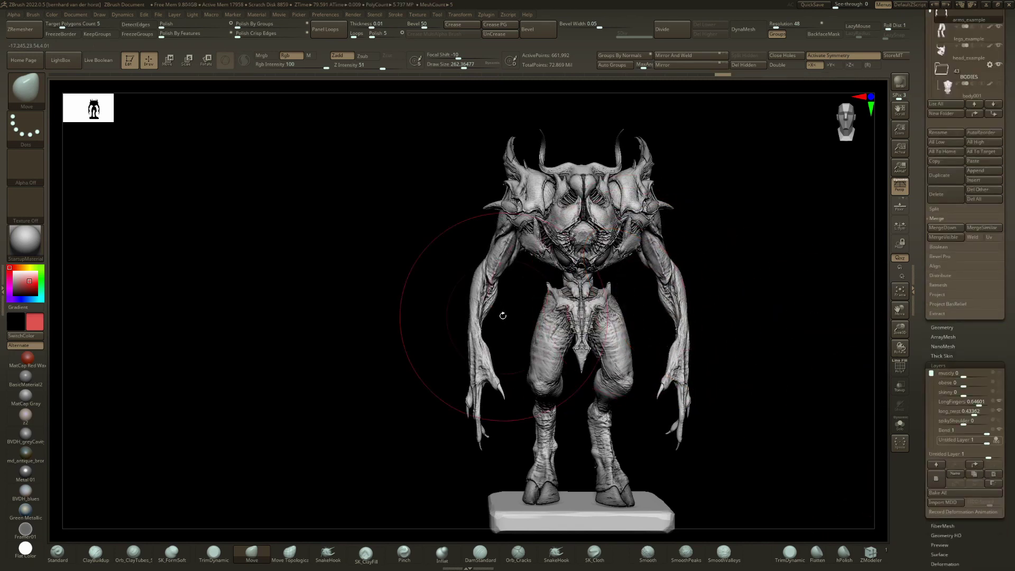
pyautogui.moveTo(491, 312); pyautogui.dragTo(502, 309)
# Step: Reduce the draw size to about 149 and switch to the Standard brush while checking the arms from the side
pyautogui.moveTo(402, 370); pyautogui.dragTo(452, 404)
pyautogui.press('space')
pyautogui.moveTo(505, 363)
pyautogui.mouseDown()
pyautogui.moveTo(463, 370)
pyautogui.moveTo(624, 317)
pyautogui.moveTo(592, 307)
pyautogui.moveTo(562, 336)
pyautogui.moveTo(505, 325)
pyautogui.moveTo(571, 317)
pyautogui.moveTo(589, 297)
pyautogui.moveTo(461, 275)
pyautogui.mouseUp()
pyautogui.press('b')
pyautogui.press('s')
pyautogui.press('t')
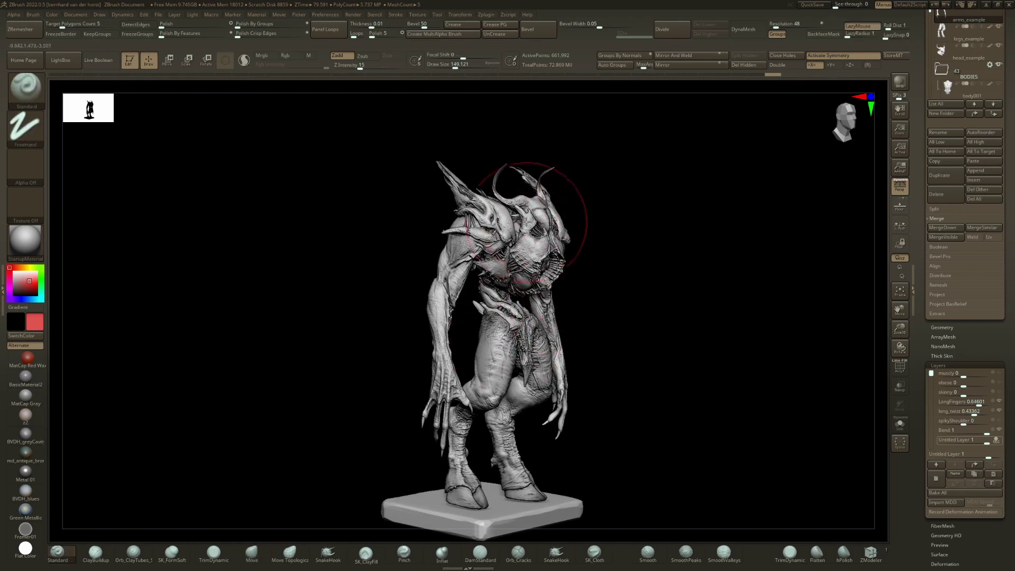
# Step: Add a new layer to head_example and try moving the head forward and down out of the torso
pyautogui.moveTo(611, 231)
pyautogui.mouseDown()
pyautogui.moveTo(619, 233)
pyautogui.moveTo(565, 205)
pyautogui.mouseUp()
pyautogui.press('w')
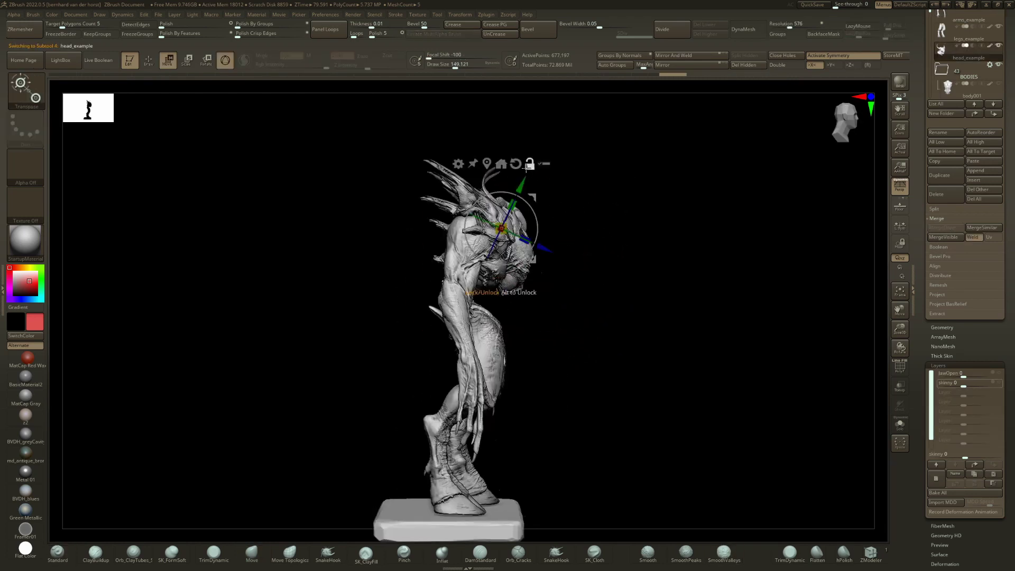
pyautogui.click(935, 481)
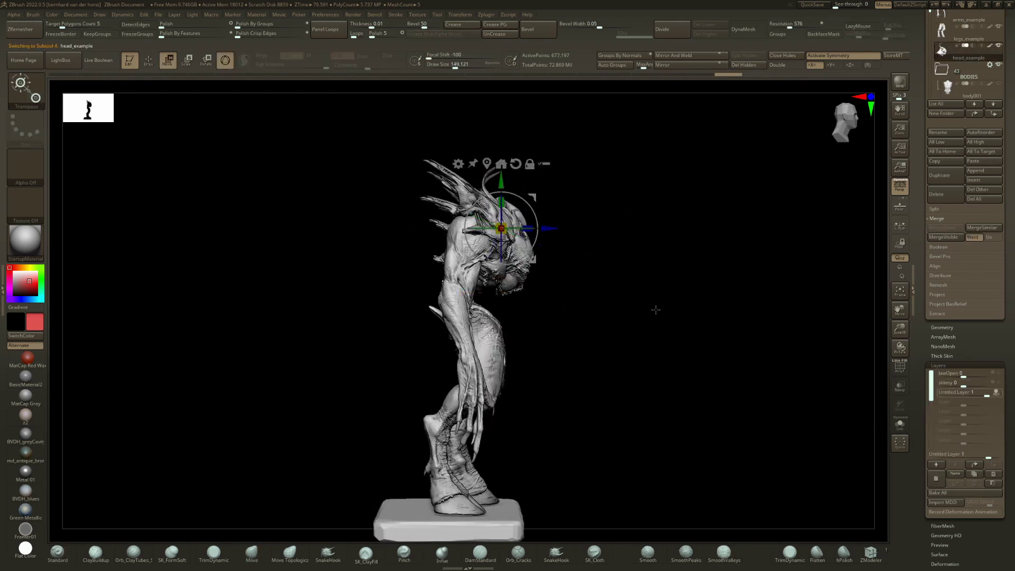
pyautogui.moveTo(548, 205)
pyautogui.mouseDown()
pyautogui.moveTo(586, 225)
pyautogui.moveTo(592, 239)
pyautogui.moveTo(578, 245)
pyautogui.mouseUp()
pyautogui.press('q')
pyautogui.keyDown('ctrl'); pyautogui.moveTo(603, 269); pyautogui.dragTo(514, 342, button='right'); pyautogui.keyUp('ctrl')
# Step: Try reshaping the jaw and neck area of head_example with the Move brush, adjusting the draw size between strokes
pyautogui.press('space')
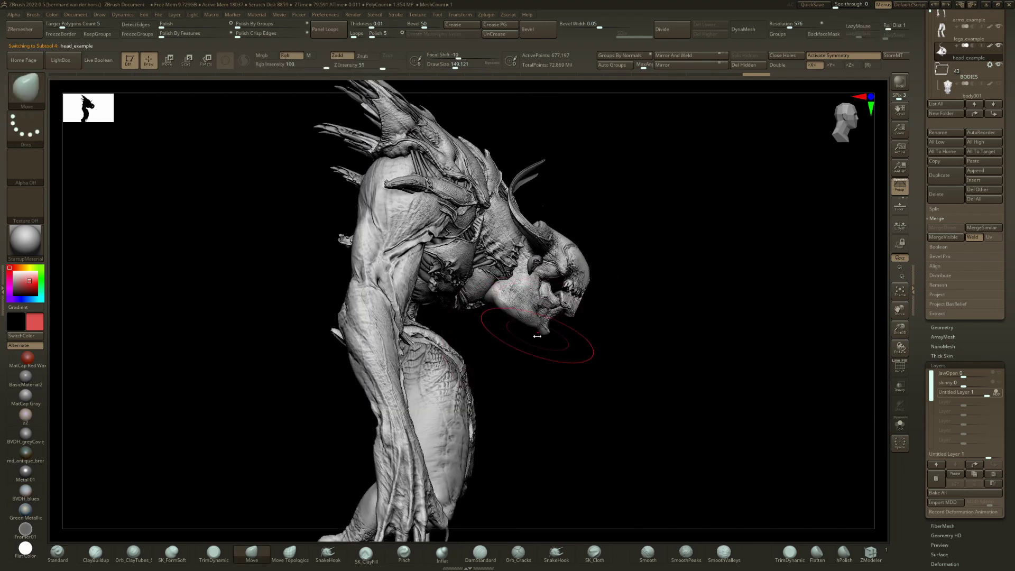
pyautogui.moveTo(537, 337); pyautogui.dragTo(535, 335)
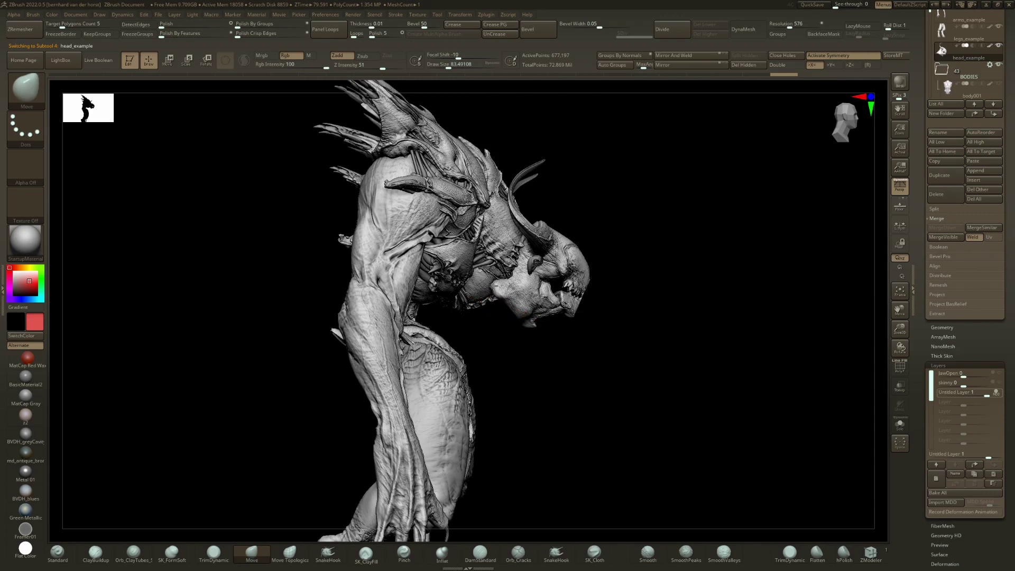
pyautogui.moveTo(524, 332)
pyautogui.mouseDown(button='right')
pyautogui.moveTo(497, 332)
pyautogui.moveTo(539, 331)
pyautogui.mouseUp(button='right')
pyautogui.moveTo(541, 331); pyautogui.dragTo(542, 320)
pyautogui.moveTo(541, 321); pyautogui.dragTo(526, 323, button='right')
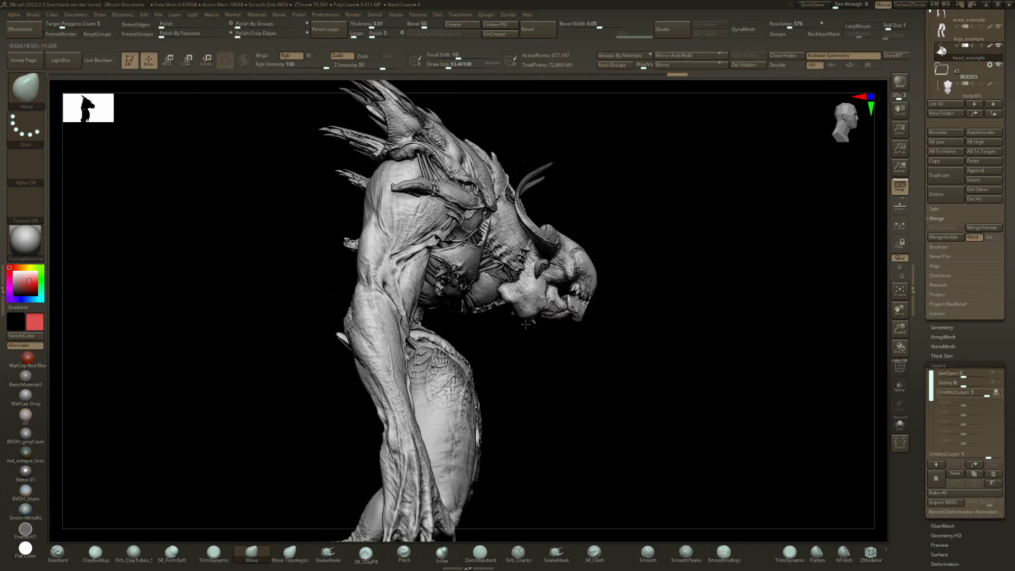
pyautogui.moveTo(510, 280)
pyautogui.mouseDown(button='right')
pyautogui.moveTo(488, 290)
pyautogui.moveTo(543, 320)
pyautogui.moveTo(514, 294)
pyautogui.moveTo(482, 299)
pyautogui.mouseUp(button='right')
pyautogui.press('space')
pyautogui.moveTo(523, 298); pyautogui.dragTo(531, 298)
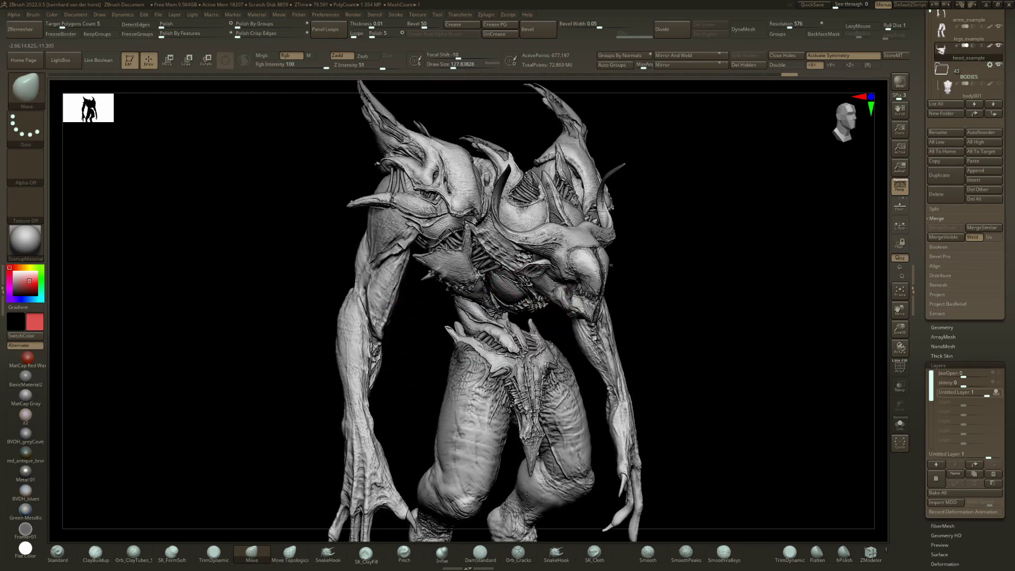
# Step: Check the repositioned head from several angles and undo its reshaping together with its new layer
pyautogui.moveTo(533, 299); pyautogui.dragTo(522, 289, button='right')
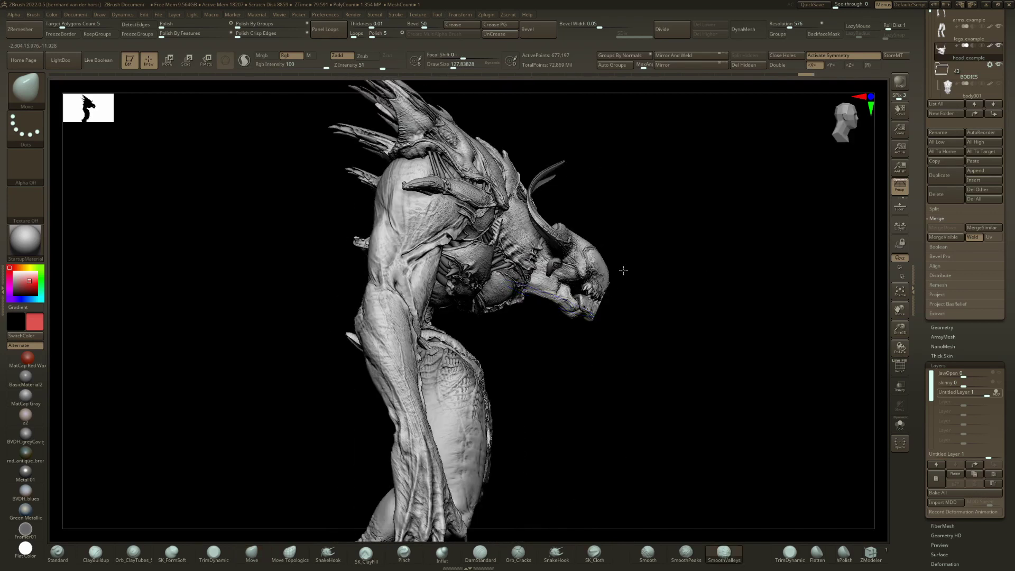
pyautogui.keyDown('shift'); pyautogui.moveTo(712, 266); pyautogui.dragTo(476, 243); pyautogui.keyUp('shift')
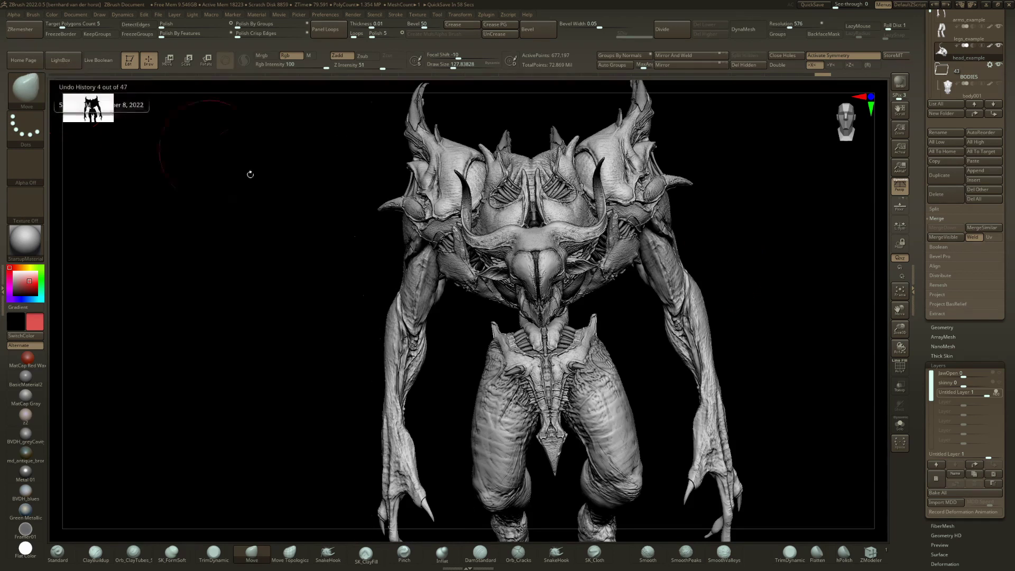
pyautogui.moveTo(325, 213); pyautogui.dragTo(540, 281)
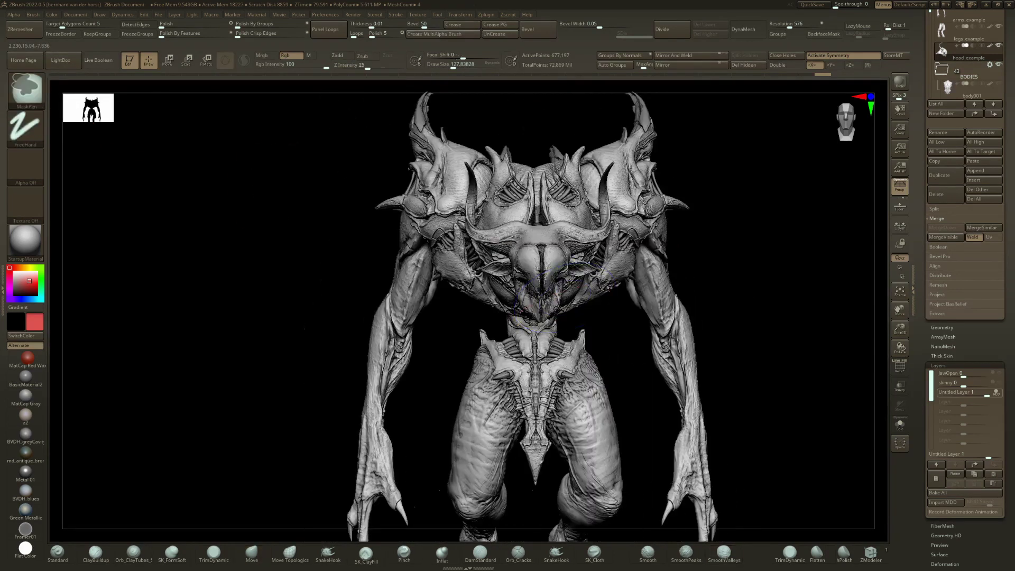
pyautogui.moveTo(528, 297)
pyautogui.mouseDown(button='right')
pyautogui.moveTo(524, 312)
pyautogui.moveTo(508, 296)
pyautogui.moveTo(515, 285)
pyautogui.mouseUp(button='right')
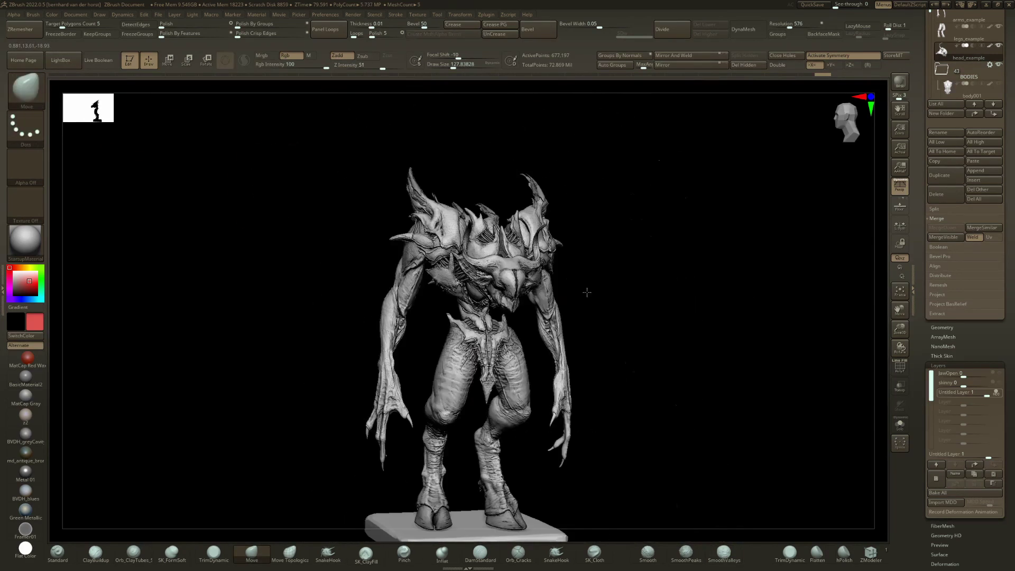
pyautogui.moveTo(587, 287)
pyautogui.mouseDown(button='right')
pyautogui.moveTo(497, 246)
pyautogui.moveTo(529, 285)
pyautogui.mouseUp(button='right')
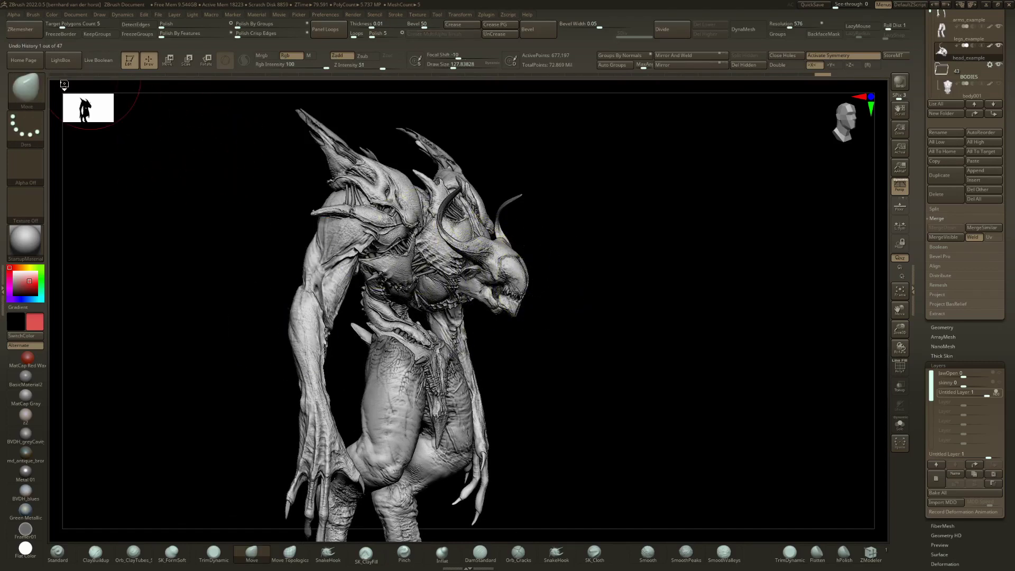
pyautogui.hotkey('ctrl', 'z')
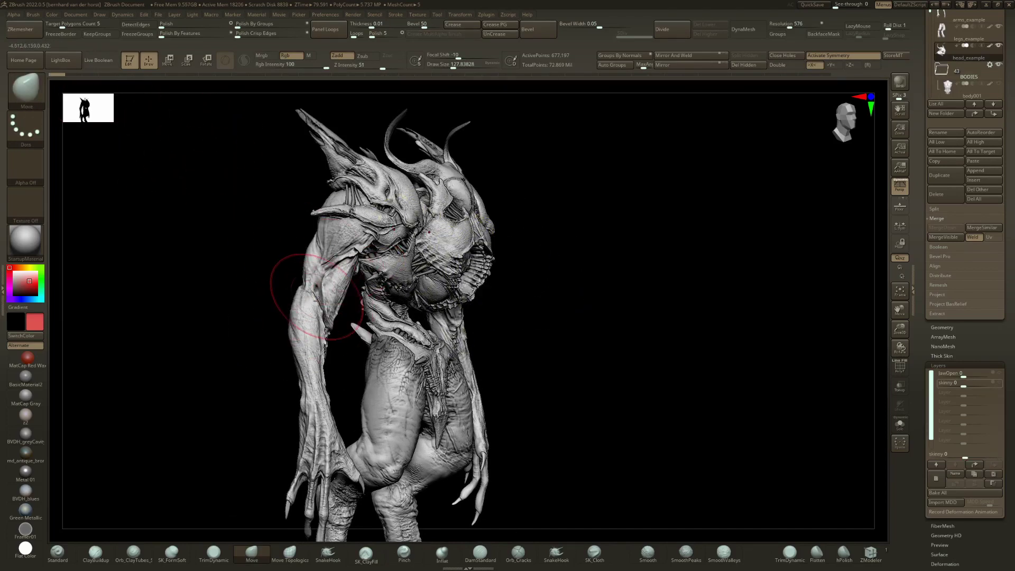
# Step: Select arms_example, stop recording on Untitled Layer 1 and set its intensity to 0, viewing the figure from the front
pyautogui.press('1')
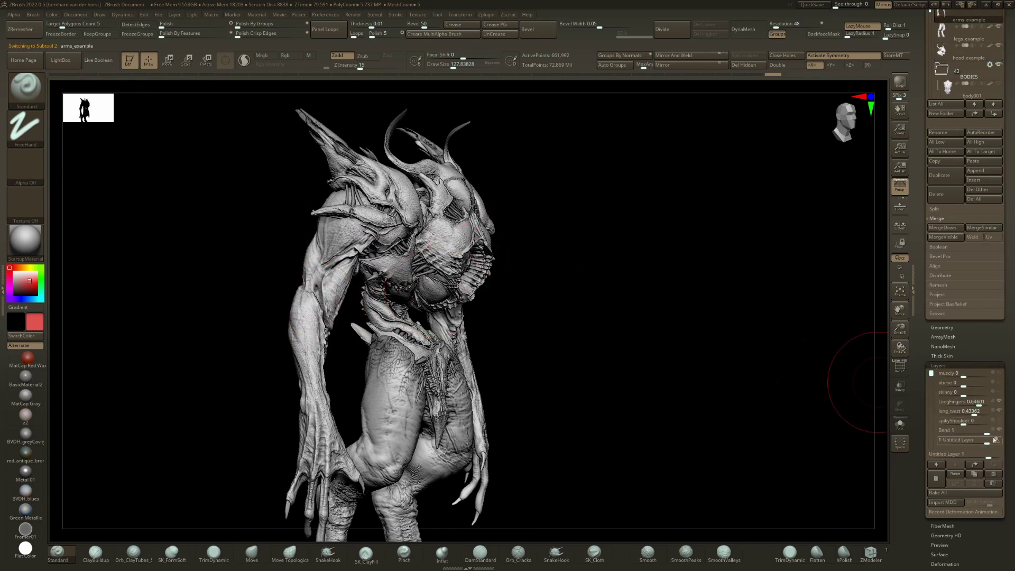
pyautogui.click(995, 440)
pyautogui.moveTo(987, 441); pyautogui.dragTo(963, 441)
pyautogui.scroll(10, 999, 236)
pyautogui.keyDown('shift'); pyautogui.moveTo(704, 338); pyautogui.dragTo(616, 315); pyautogui.keyUp('shift')
pyautogui.keyDown('ctrl'); pyautogui.moveTo(616, 315); pyautogui.dragTo(610, 348, button='right'); pyautogui.keyUp('ctrl')
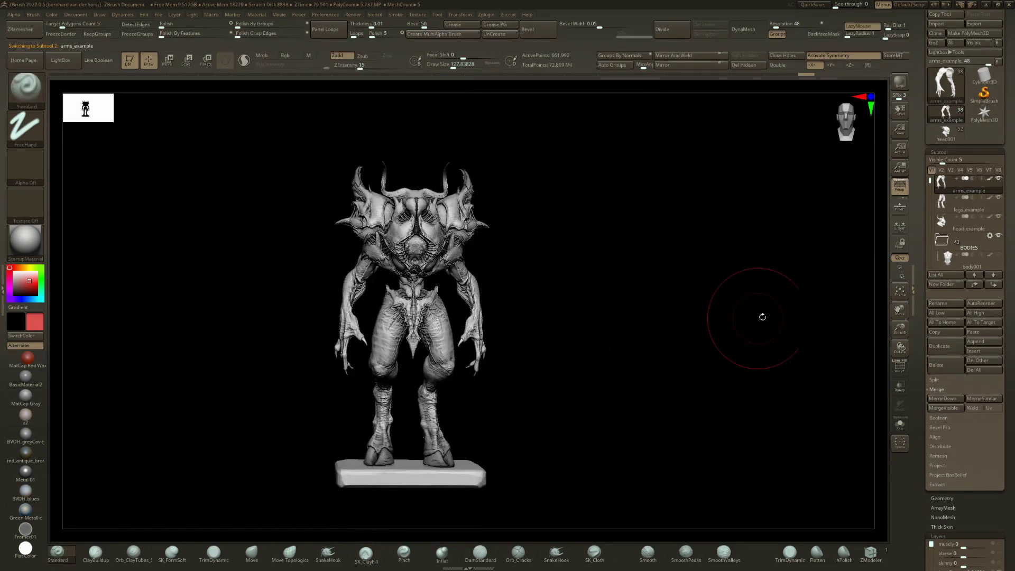
# Step: Select body033, isolate it and preview its obese layer at 1
pyautogui.keyDown('alt'); pyautogui.click(395, 264); pyautogui.keyUp('alt')
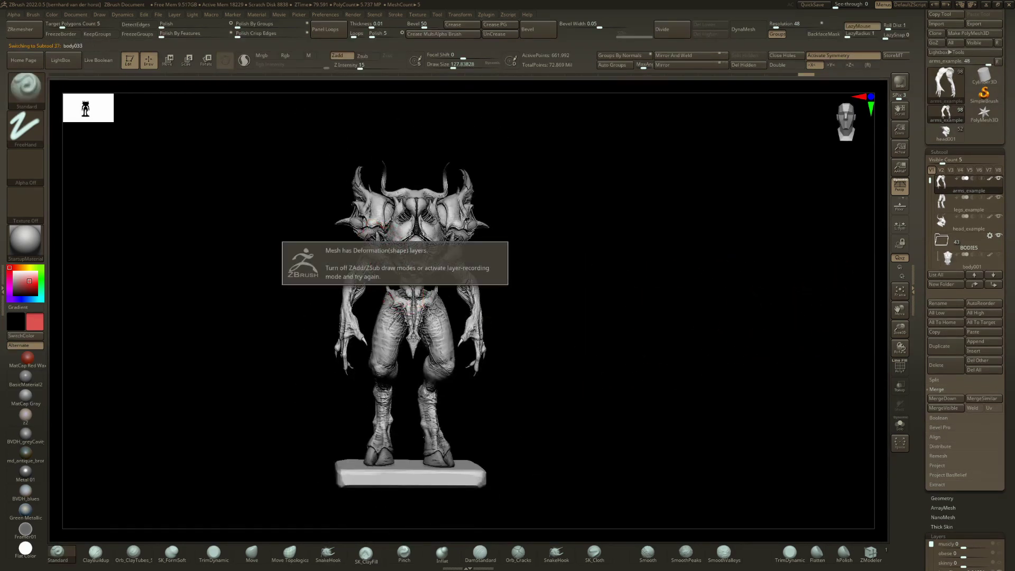
pyautogui.keyDown('alt'); pyautogui.moveTo(575, 303); pyautogui.dragTo(581, 309); pyautogui.keyUp('alt')
pyautogui.keyDown('ctrl'); pyautogui.moveTo(581, 309); pyautogui.dragTo(471, 339, button='right'); pyautogui.keyUp('ctrl')
pyautogui.moveTo(1014, 463); pyautogui.dragTo(1005, 425)
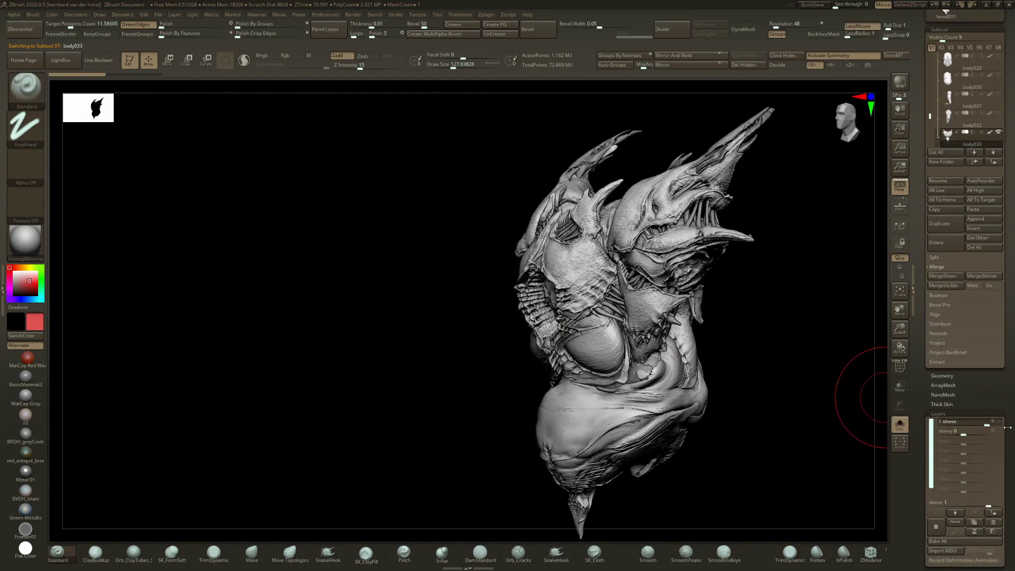
pyautogui.moveTo(703, 421)
pyautogui.mouseDown()
pyautogui.moveTo(671, 390)
pyautogui.moveTo(743, 397)
pyautogui.mouseUp()
# Step: Return body033's obese layer to 0, preview its skinny layer, and set that layer to 0
pyautogui.moveTo(978, 425); pyautogui.dragTo(998, 433)
pyautogui.moveTo(826, 398)
pyautogui.mouseDown()
pyautogui.moveTo(712, 401)
pyautogui.moveTo(601, 317)
pyautogui.moveTo(660, 297)
pyautogui.moveTo(861, 396)
pyautogui.mouseUp()
pyautogui.click(962, 432)
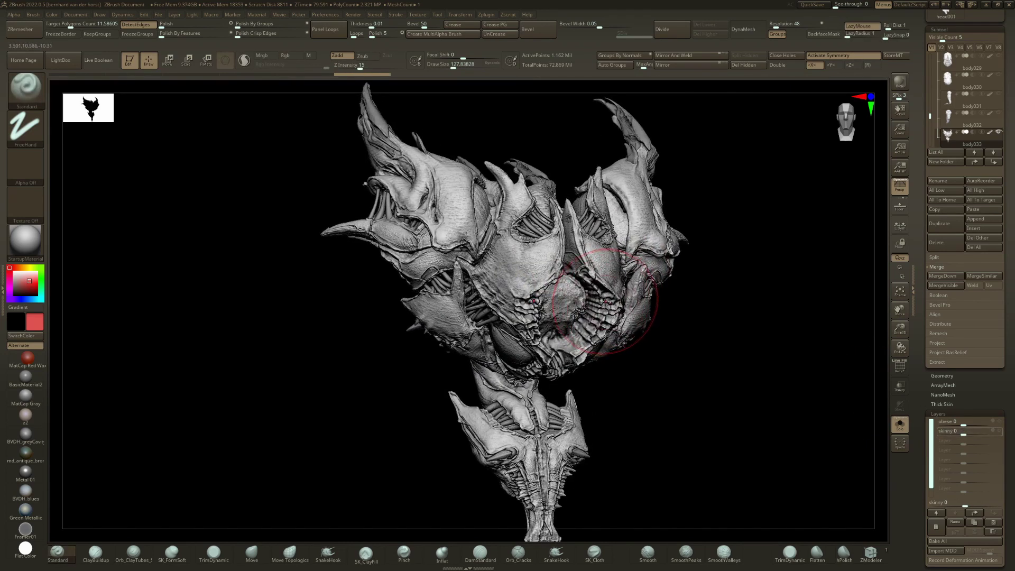
pyautogui.moveTo(605, 301); pyautogui.dragTo(656, 313)
# Step: Switch to body034, examine it in isolation from the side, and hide body033
pyautogui.keyDown('alt'); pyautogui.moveTo(485, 346); pyautogui.dragTo(580, 322); pyautogui.keyUp('alt')
pyautogui.keyDown('ctrl'); pyautogui.moveTo(579, 322); pyautogui.dragTo(582, 326, button='right'); pyautogui.keyUp('ctrl')
pyautogui.keyDown('alt'); pyautogui.moveTo(608, 364); pyautogui.dragTo(583, 339, button='right'); pyautogui.keyUp('alt')
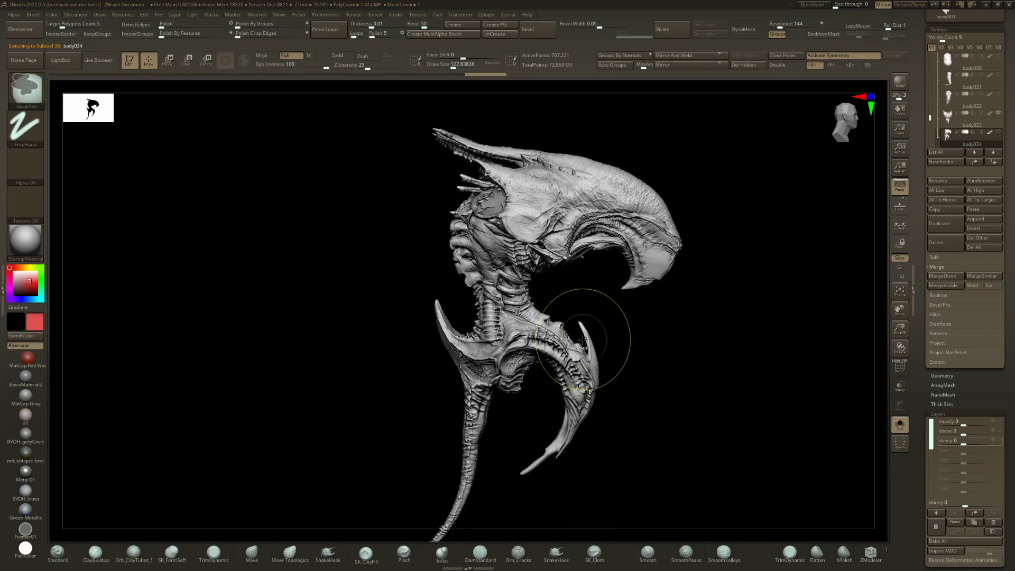
pyautogui.moveTo(648, 306); pyautogui.dragTo(1014, 211)
pyautogui.click(993, 115)
# Step: Preview body034's muscly layer at 1 on the full figure, followed by its obese layer at 1 in isolation
pyautogui.moveTo(735, 238)
pyautogui.mouseDown()
pyautogui.moveTo(777, 362)
pyautogui.moveTo(861, 402)
pyautogui.mouseUp()
pyautogui.click(985, 427)
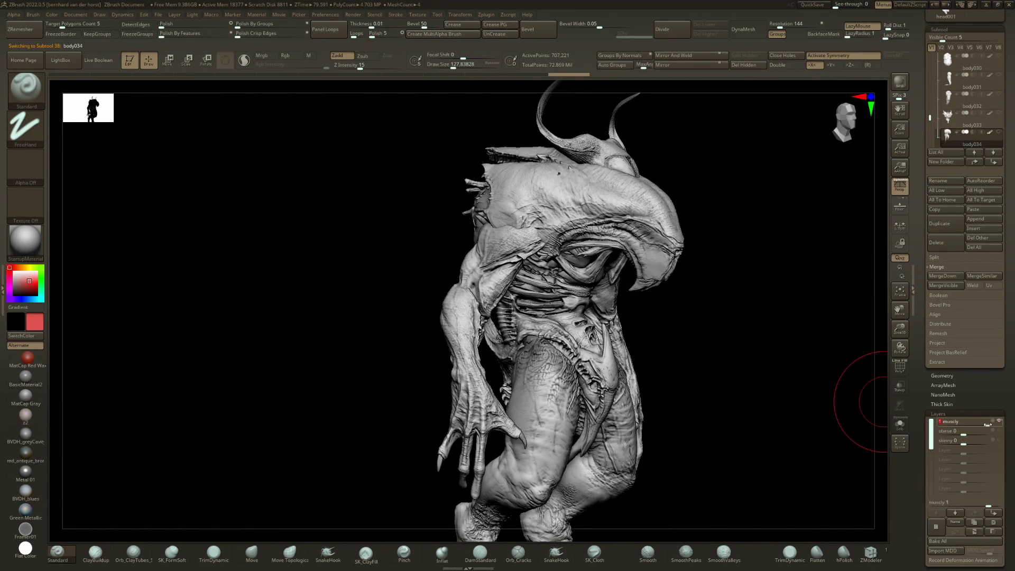
pyautogui.moveTo(971, 427)
pyautogui.mouseDown()
pyautogui.moveTo(962, 427)
pyautogui.moveTo(988, 434)
pyautogui.mouseUp()
pyautogui.moveTo(770, 398); pyautogui.dragTo(791, 402)
pyautogui.hotkey('alt', 's')
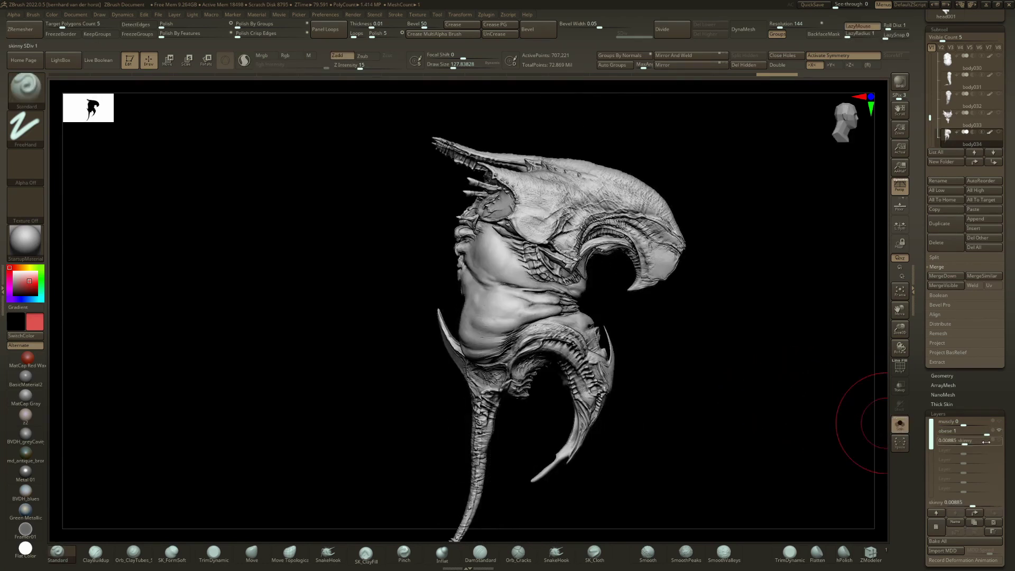
# Step: Reset body034's obese and skinny layers to 0 and examine the body from the front three-quarter angle
pyautogui.moveTo(987, 443); pyautogui.dragTo(963, 434)
pyautogui.click(964, 445)
pyautogui.moveTo(754, 376); pyautogui.dragTo(642, 309)
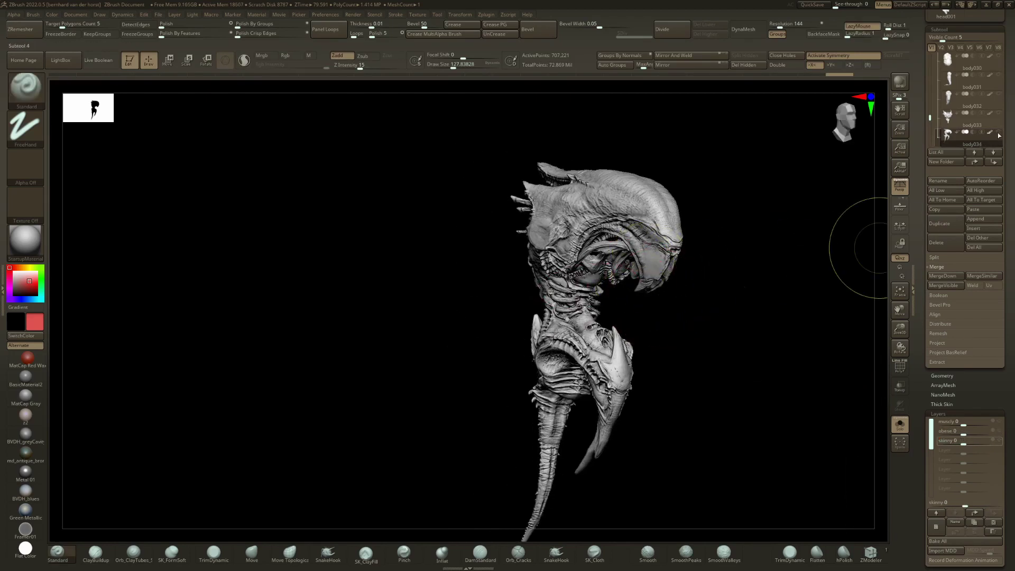
# Step: Show the full figure, hide head_example and reselect body034
pyautogui.moveTo(657, 295); pyautogui.dragTo(611, 184)
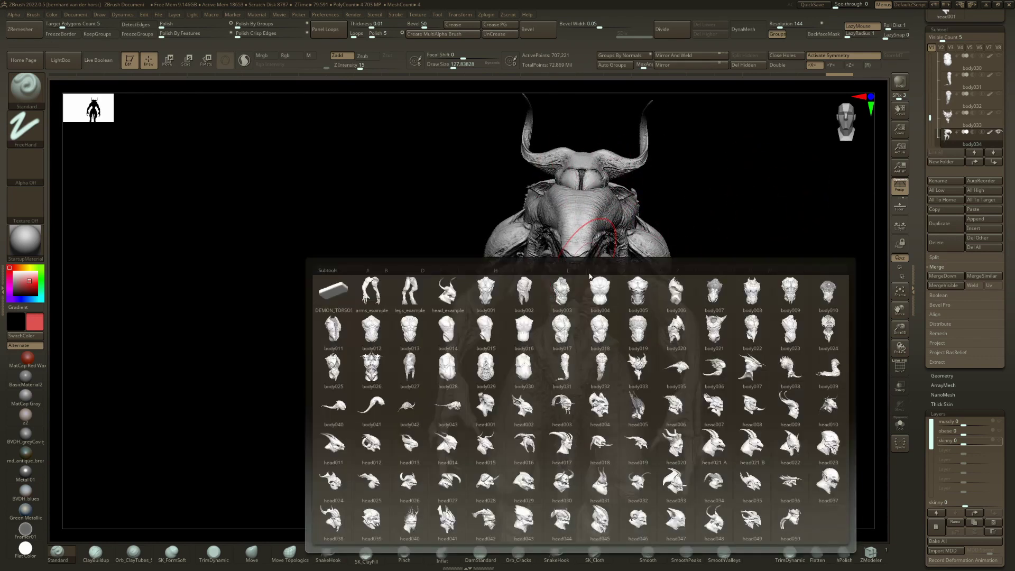
pyautogui.click(443, 297)
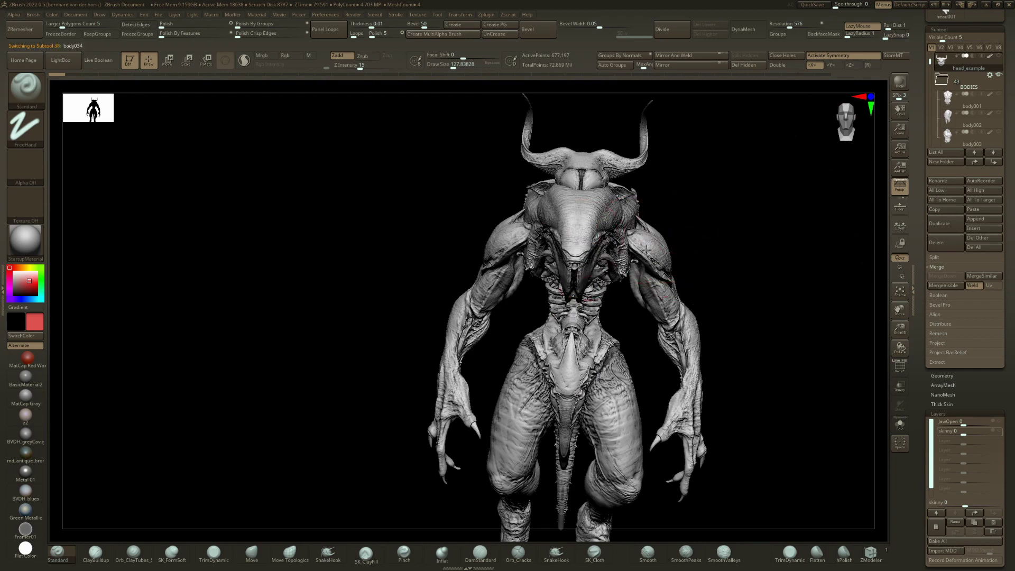
pyautogui.moveTo(709, 254)
pyautogui.mouseDown()
pyautogui.moveTo(736, 276)
pyautogui.moveTo(658, 290)
pyautogui.moveTo(737, 295)
pyautogui.moveTo(584, 311)
pyautogui.moveTo(612, 324)
pyautogui.moveTo(577, 322)
pyautogui.mouseUp()
pyautogui.moveTo(566, 255); pyautogui.dragTo(570, 276)
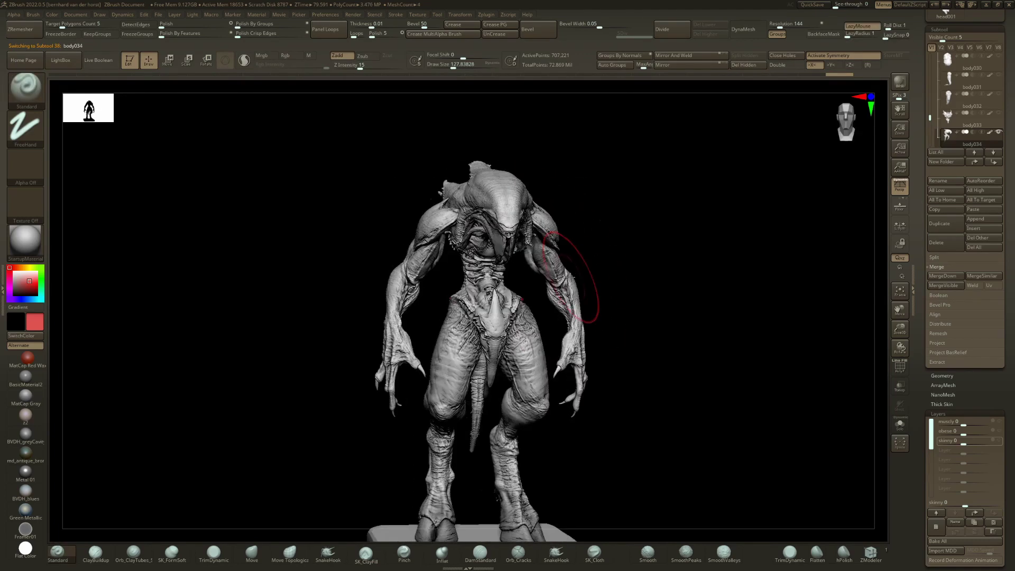
# Step: Combine the visible body034 with other torsos, stepping back from body033 to body028
pyautogui.press('Up')
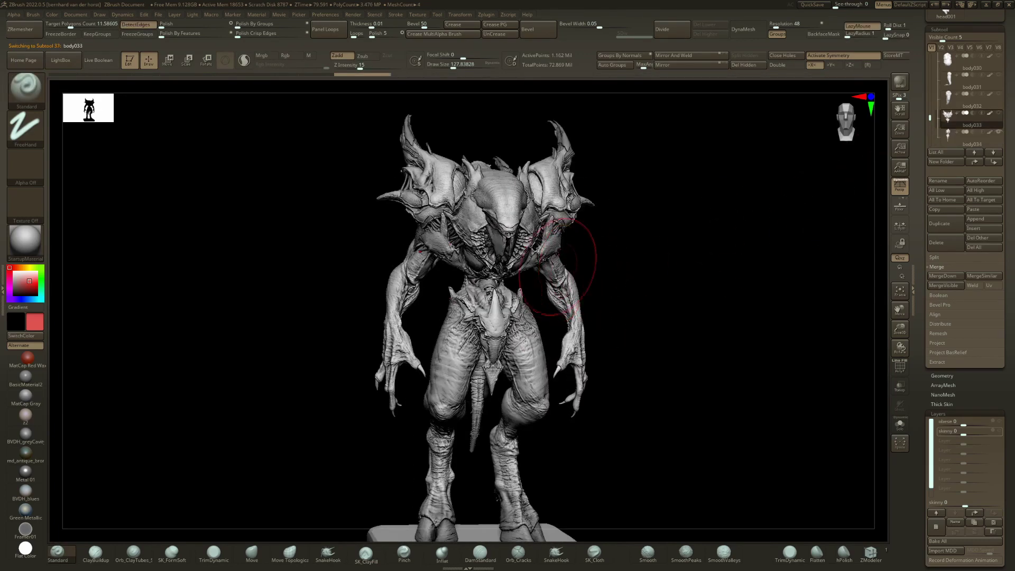
pyautogui.moveTo(646, 268); pyautogui.dragTo(611, 268)
pyautogui.press('Up')
pyautogui.hotkey('alt', 'Up')
pyautogui.hotkey('alt', 'Up')
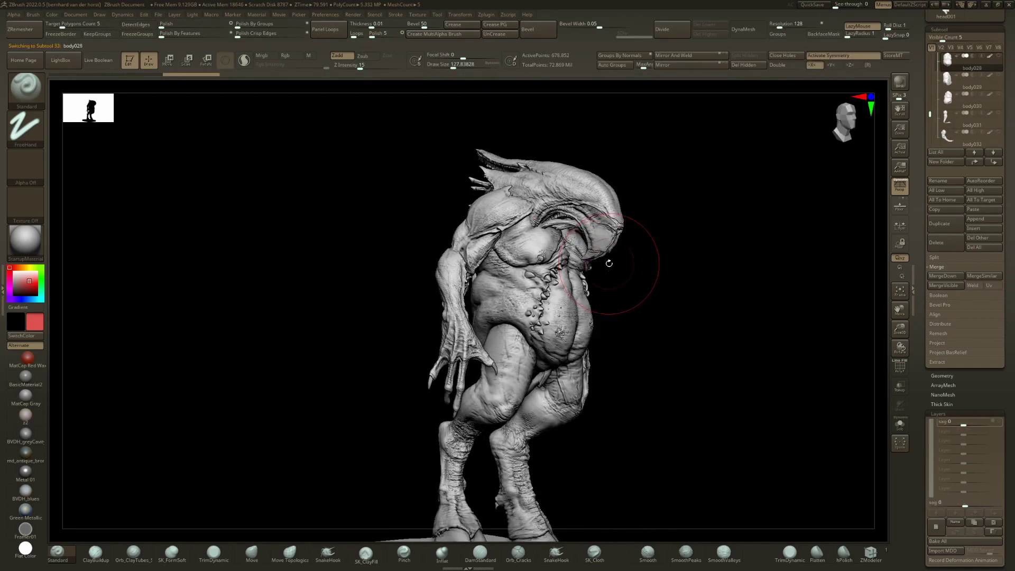
# Step: Continue combining the visible body034 with other torsos, stepping back from body028 past body025 and comparing them from both sides
pyautogui.hotkey('alt', 'Up')
pyautogui.moveTo(611, 261)
pyautogui.mouseDown()
pyautogui.moveTo(655, 270)
pyautogui.moveTo(617, 245)
pyautogui.moveTo(603, 259)
pyautogui.moveTo(616, 263)
pyautogui.moveTo(582, 269)
pyautogui.moveTo(596, 208)
pyautogui.mouseUp()
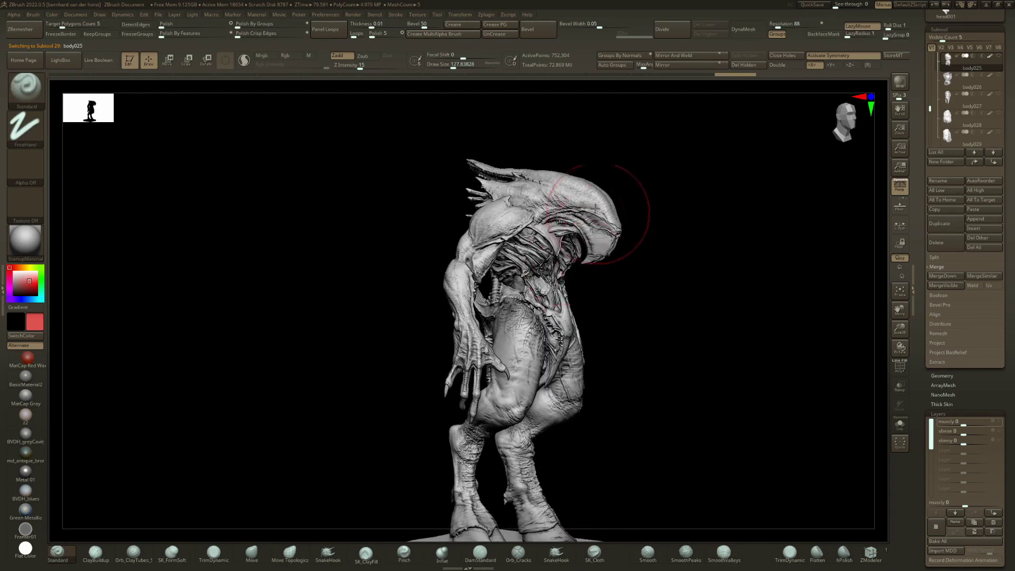
pyautogui.moveTo(650, 261)
pyautogui.mouseDown()
pyautogui.moveTo(556, 273)
pyautogui.moveTo(608, 275)
pyautogui.moveTo(512, 277)
pyautogui.moveTo(586, 287)
pyautogui.mouseUp()
pyautogui.press('Up')
pyautogui.press('Up')
pyautogui.keyDown('alt'); pyautogui.click(620, 268); pyautogui.keyUp('alt')
pyautogui.press('Up')
pyautogui.press('Up')
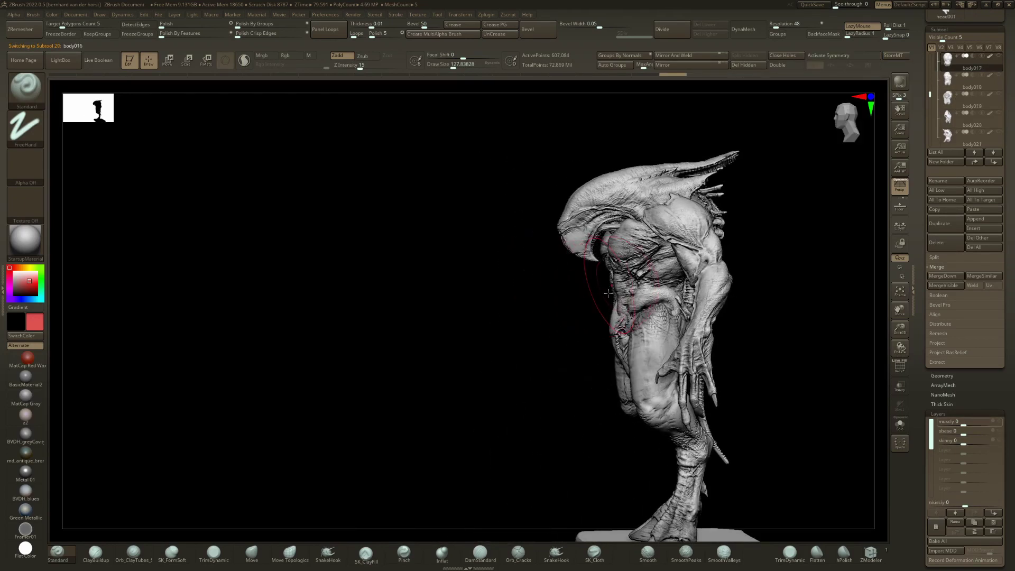
# Step: Combine body034 with the next lower-numbered torsos, stepping back past body010 to body009 and viewing from the front and three-quarter angle
pyautogui.moveTo(613, 293); pyautogui.dragTo(664, 291, button='right')
pyautogui.moveTo(601, 263); pyautogui.dragTo(596, 260, button='right')
pyautogui.moveTo(596, 259)
pyautogui.mouseDown()
pyautogui.moveTo(566, 265)
pyautogui.moveTo(603, 267)
pyautogui.mouseUp()
pyautogui.press('Up')
pyautogui.press('Up')
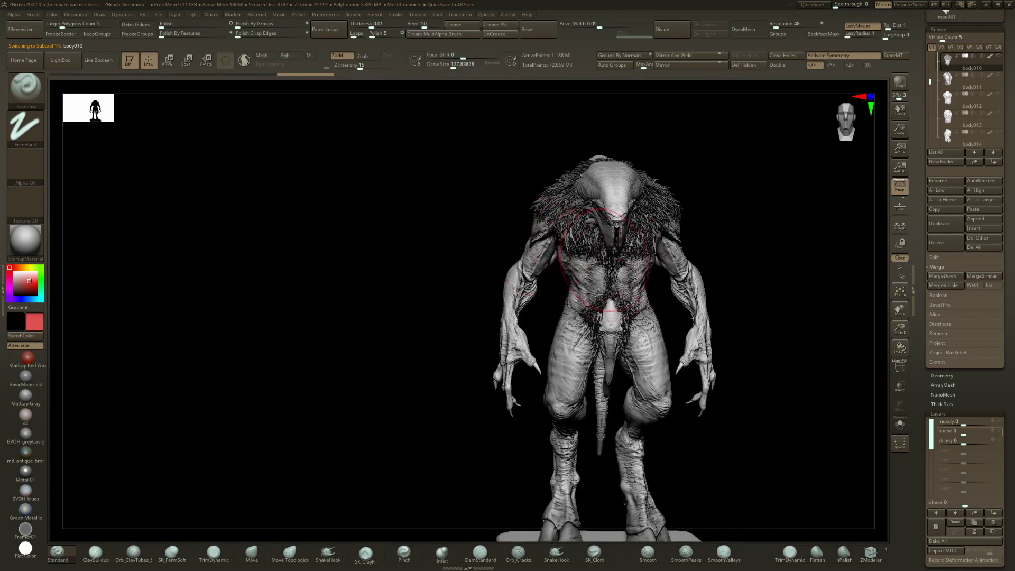
pyautogui.moveTo(597, 259); pyautogui.dragTo(616, 257, button='right')
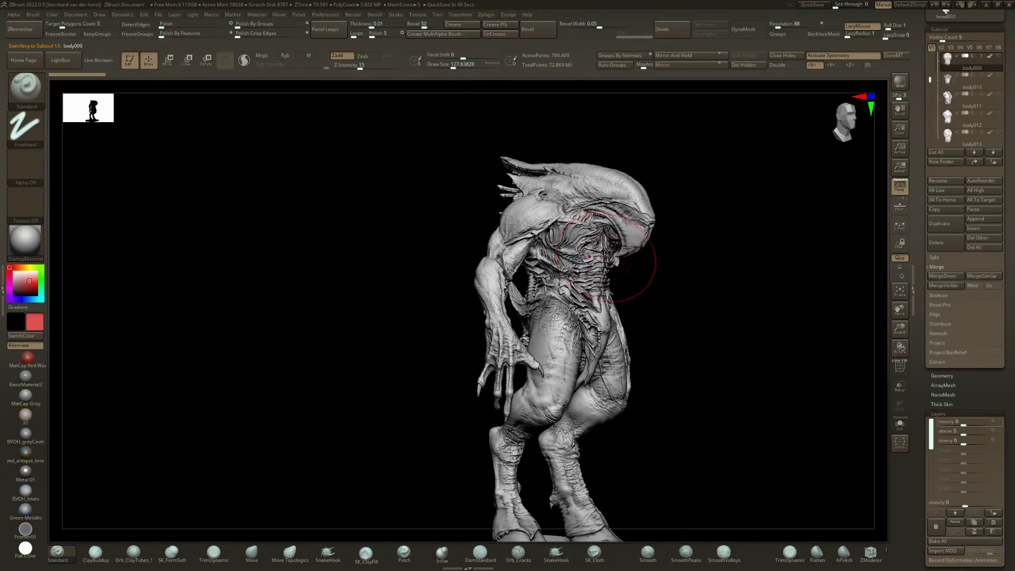
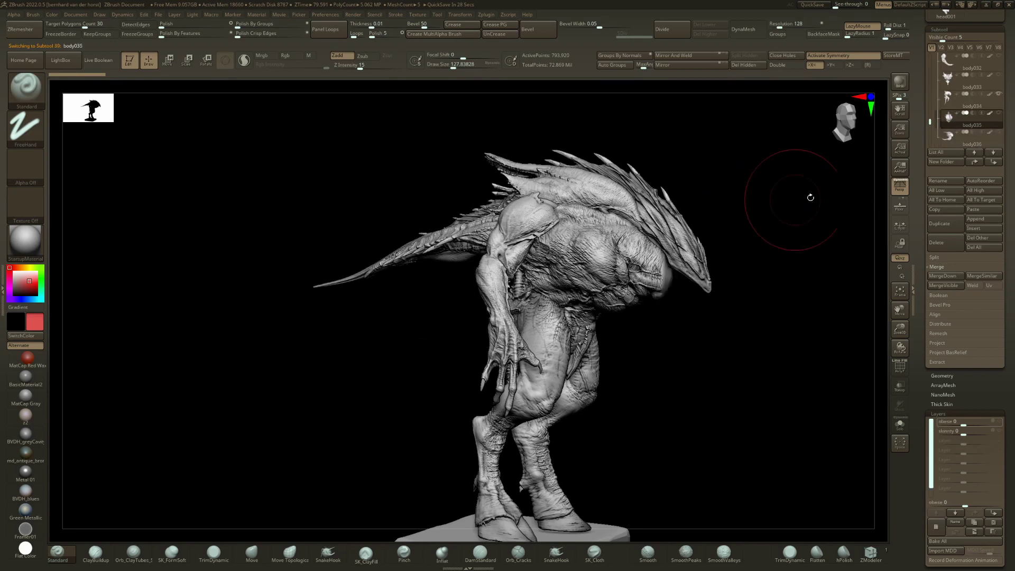
# Step: Hide body034 and keep body035 visible as the figure's only torso
pyautogui.click(998, 96)
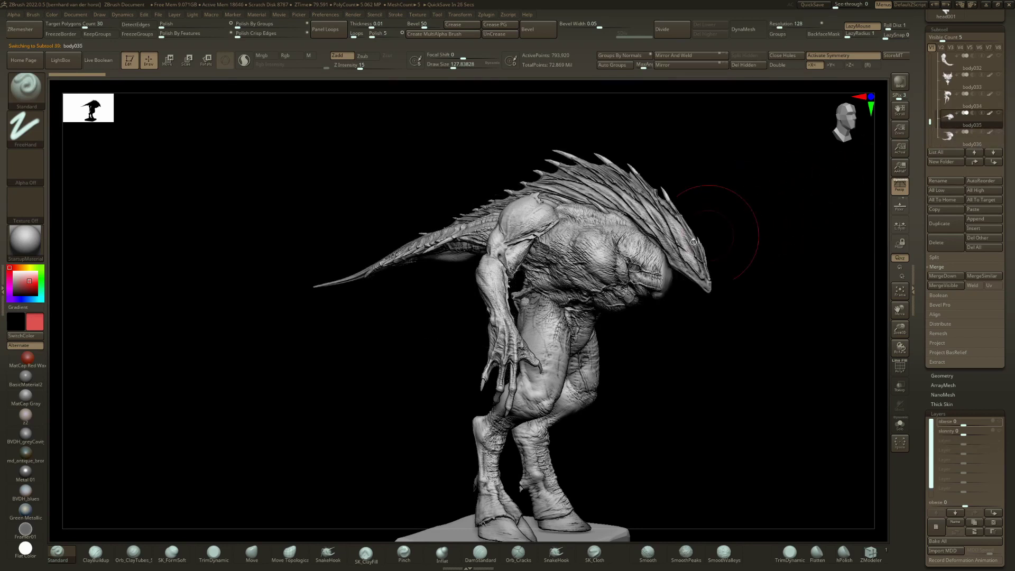
pyautogui.moveTo(680, 247); pyautogui.dragTo(641, 272, button='right')
pyautogui.hotkey('shift', 's')
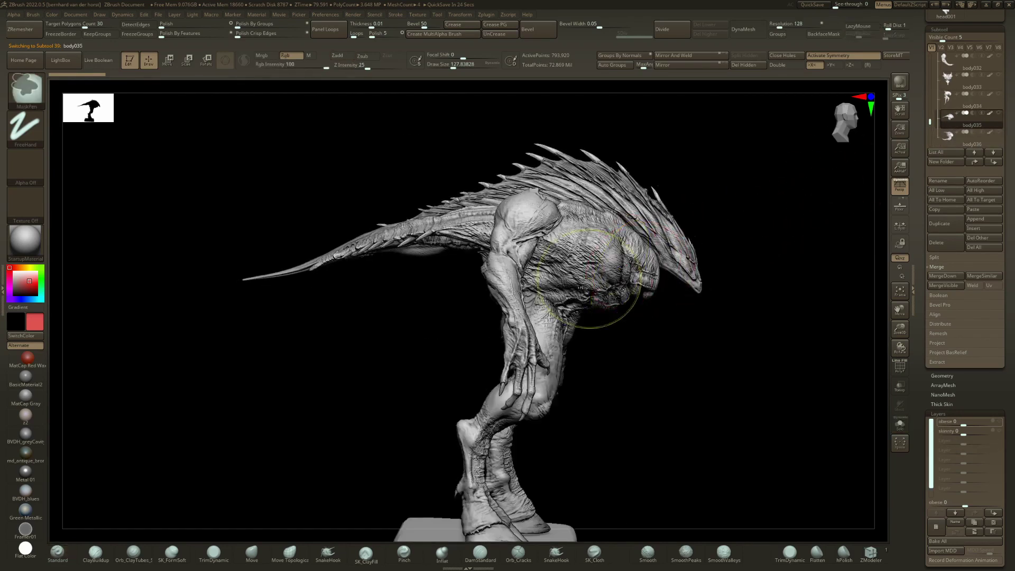
pyautogui.click(996, 114)
# Step: Select arms_example and reposition the arms with the Move gizmo to fit body035
pyautogui.press('w')
pyautogui.keyDown('alt'); pyautogui.click(554, 205); pyautogui.keyUp('alt')
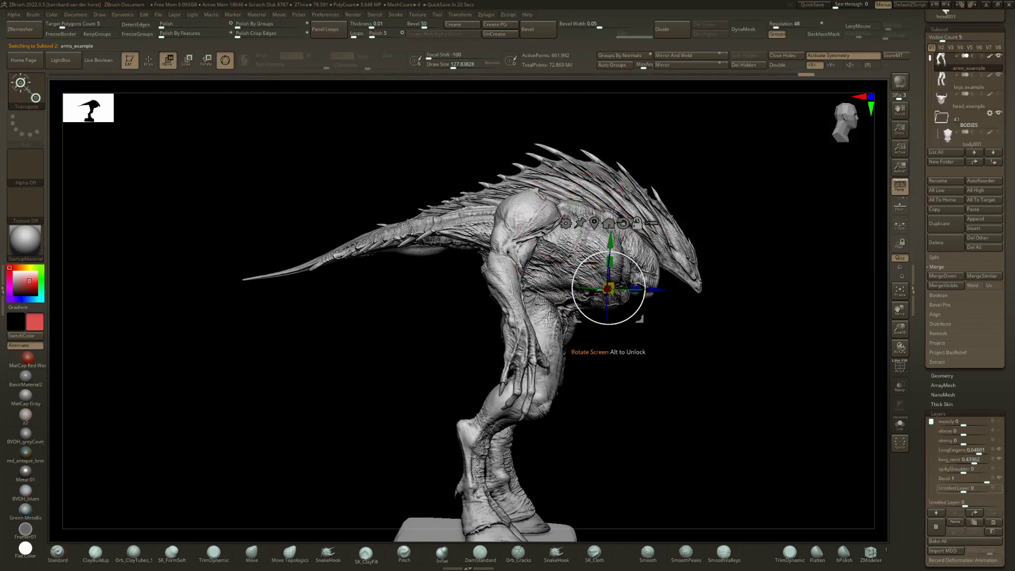
pyautogui.moveTo(642, 256)
pyautogui.mouseDown()
pyautogui.moveTo(721, 290)
pyautogui.moveTo(715, 307)
pyautogui.mouseUp()
pyautogui.press('q')
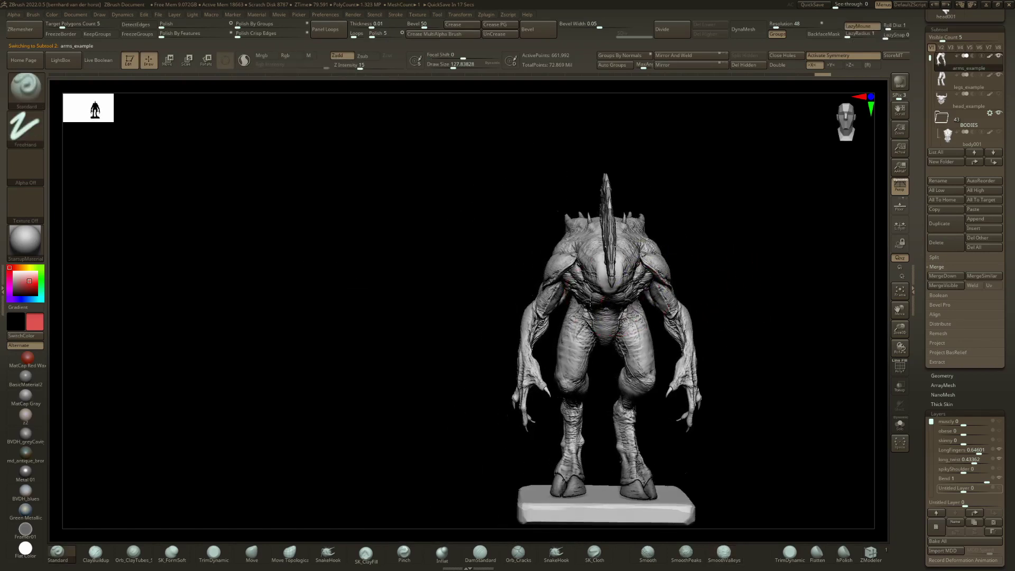
pyautogui.moveTo(582, 302)
pyautogui.mouseDown()
pyautogui.moveTo(555, 301)
pyautogui.moveTo(595, 316)
pyautogui.mouseUp()
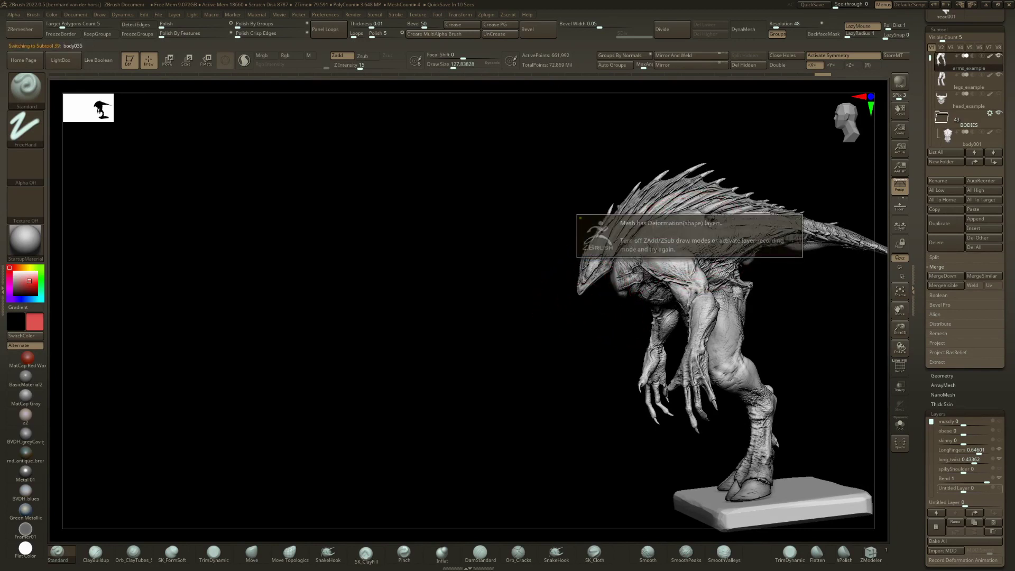
# Step: Select body035, preview its obese layer, reset that to 0 and set its skinny layer to 1
pyautogui.keyDown('alt'); pyautogui.click(682, 235); pyautogui.keyUp('alt')
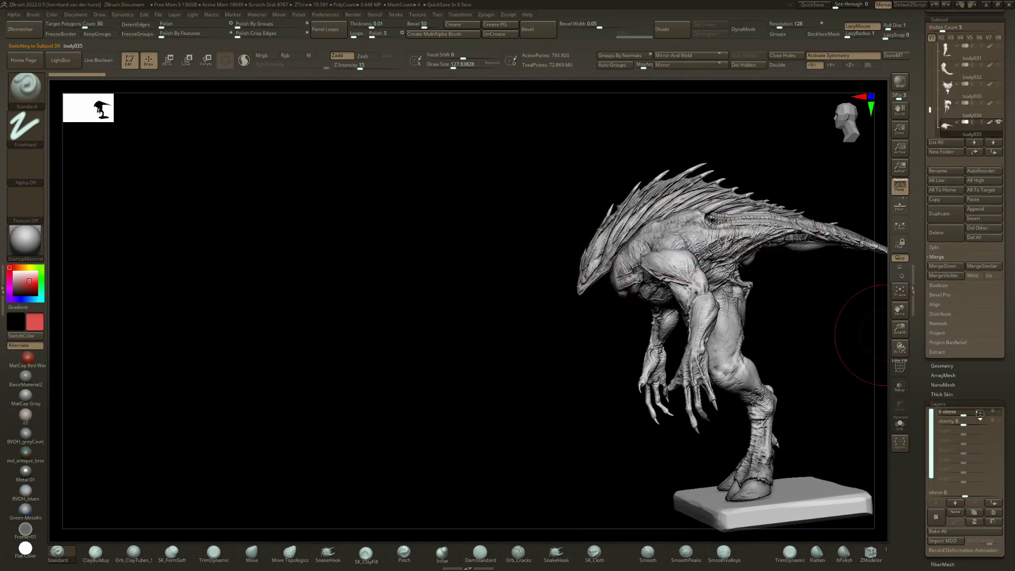
pyautogui.moveTo(982, 413); pyautogui.dragTo(996, 412)
pyautogui.moveTo(686, 368); pyautogui.dragTo(864, 398)
pyautogui.moveTo(982, 415)
pyautogui.mouseDown()
pyautogui.moveTo(964, 415)
pyautogui.moveTo(997, 423)
pyautogui.mouseUp()
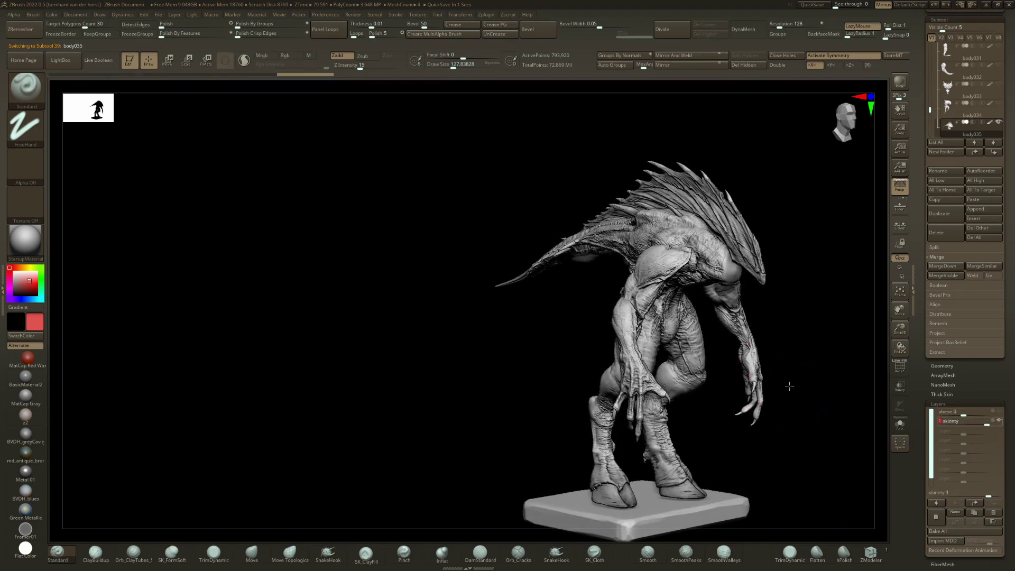
pyautogui.moveTo(801, 387); pyautogui.dragTo(817, 386)
pyautogui.press('Escape')
pyautogui.press('Tab')
pyautogui.press('F1')
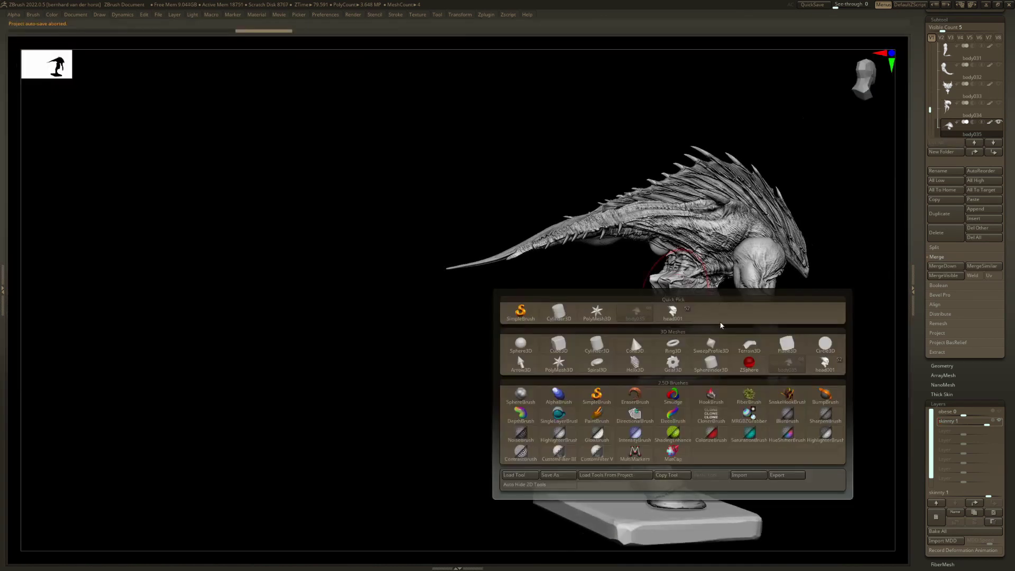
pyautogui.press('Tab')
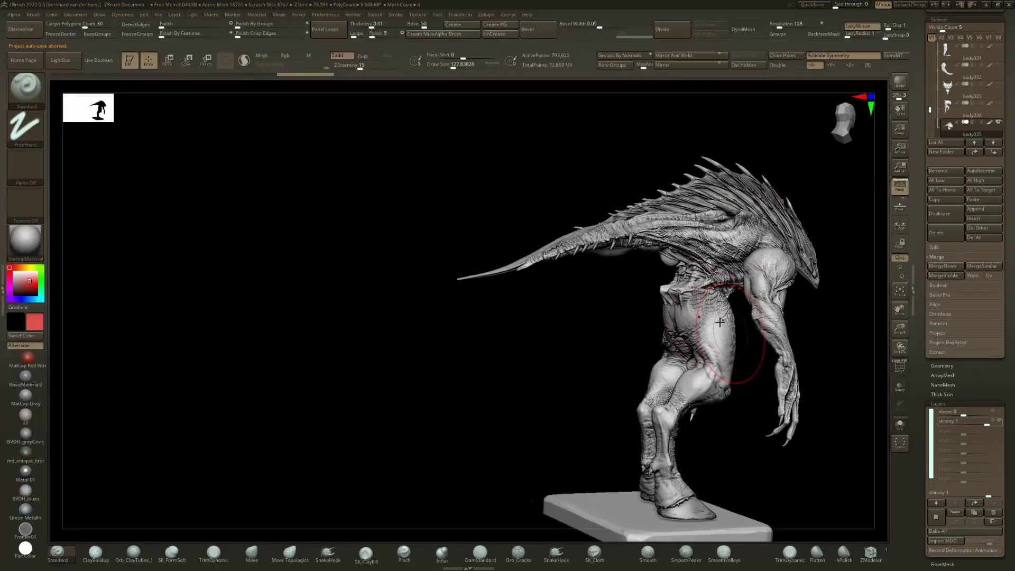
# Step: Reduce body035's skinny layer to 0.18584 and examine the torso both in isolation and on the full figure
pyautogui.keyDown('alt'); pyautogui.moveTo(612, 325); pyautogui.dragTo(511, 321); pyautogui.keyUp('alt')
pyautogui.moveTo(594, 324); pyautogui.dragTo(639, 329, button='right')
pyautogui.moveTo(638, 328); pyautogui.dragTo(698, 387)
pyautogui.moveTo(985, 424); pyautogui.dragTo(969, 425)
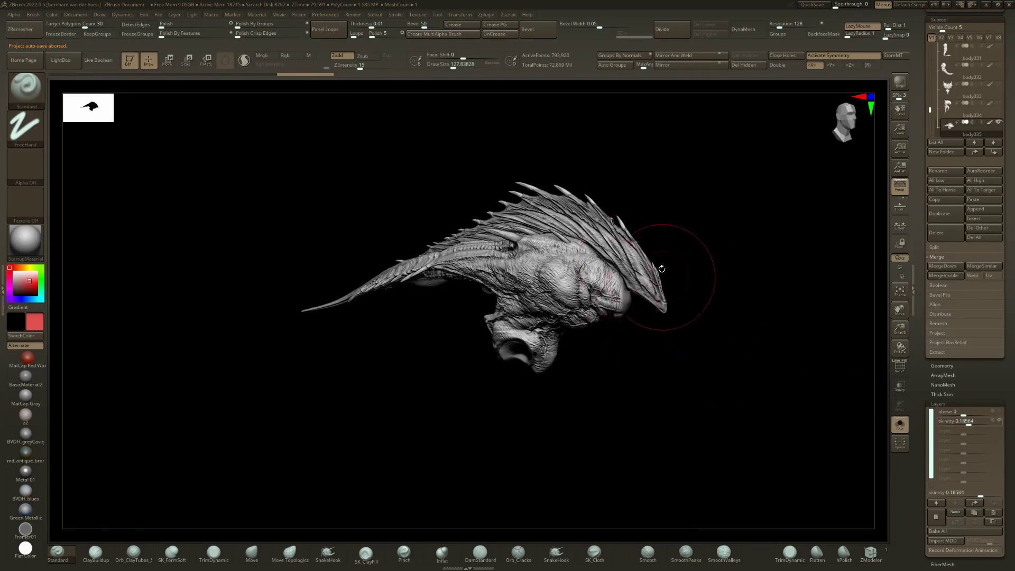
pyautogui.moveTo(464, 303); pyautogui.dragTo(573, 302)
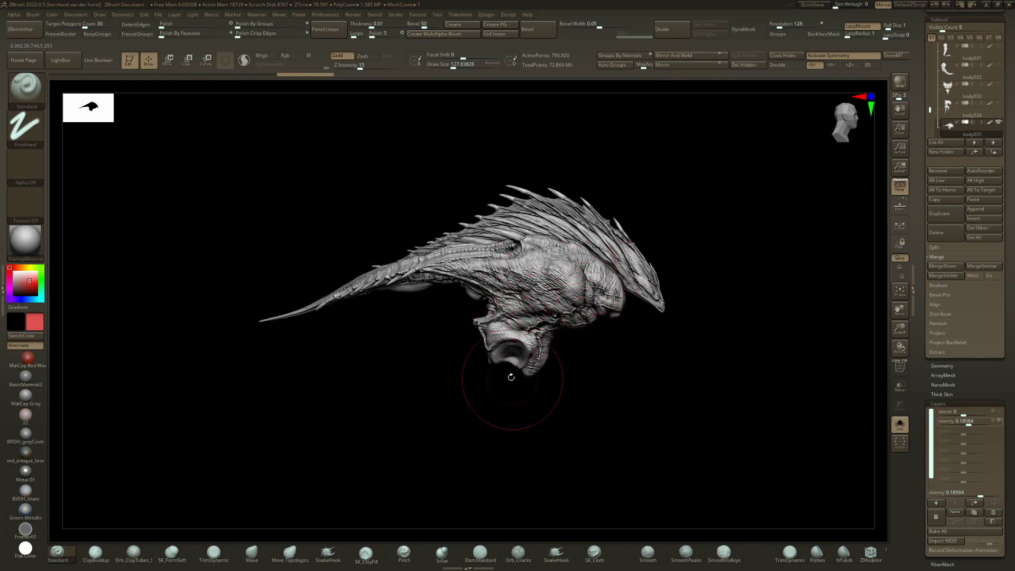
pyautogui.hotkey('ctrl', 'shift', 's')
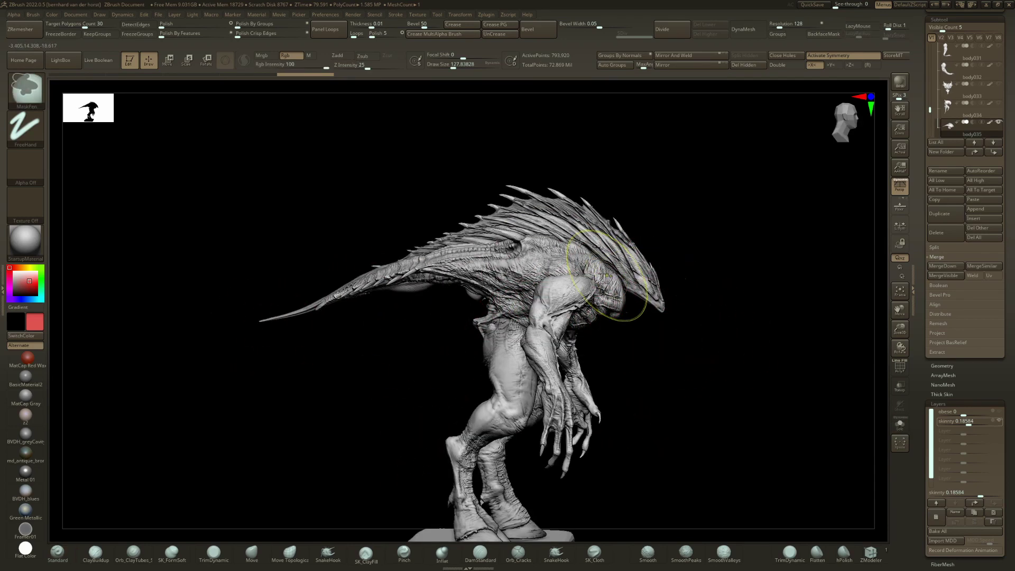
pyautogui.keyDown('ctrl'); pyautogui.moveTo(638, 317); pyautogui.dragTo(614, 298, button='right'); pyautogui.keyUp('ctrl')
pyautogui.moveTo(614, 298); pyautogui.dragTo(627, 306)
pyautogui.keyDown('ctrl'); pyautogui.moveTo(627, 306); pyautogui.dragTo(620, 288, button='right'); pyautogui.keyUp('ctrl')
# Step: Swap the figure's torso from body035 to body036 and on to body037, viewing the combinations from the side
pyautogui.moveTo(959, 151); pyautogui.dragTo(1014, 210)
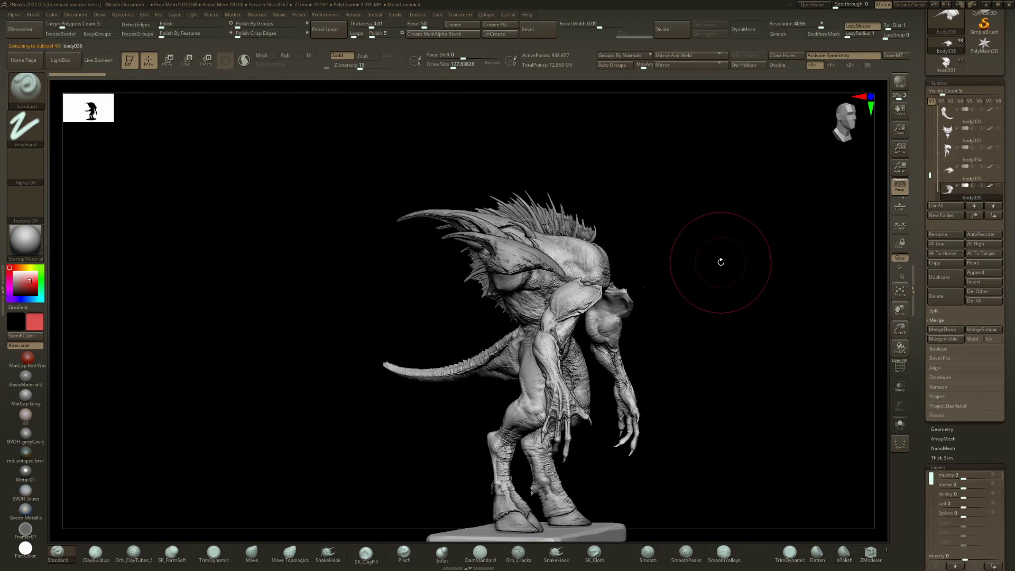
pyautogui.moveTo(720, 262); pyautogui.dragTo(608, 259, button='right')
pyautogui.keyDown('ctrl'); pyautogui.click(740, 269); pyautogui.keyUp('ctrl')
pyautogui.moveTo(687, 269)
pyautogui.mouseDown(button='right')
pyautogui.moveTo(747, 274)
pyautogui.moveTo(624, 267)
pyautogui.moveTo(702, 265)
pyautogui.moveTo(655, 269)
pyautogui.mouseUp(button='right')
pyautogui.hotkey('ctrl', 'shift', 's')
pyautogui.press('Down')
pyautogui.hotkey('ctrl', 'shift', 's')
# Step: Reposition arms_example with the Move gizmo to fit the spined torso and check the figure from the front
pyautogui.press('w')
pyautogui.moveTo(707, 338); pyautogui.dragTo(685, 279)
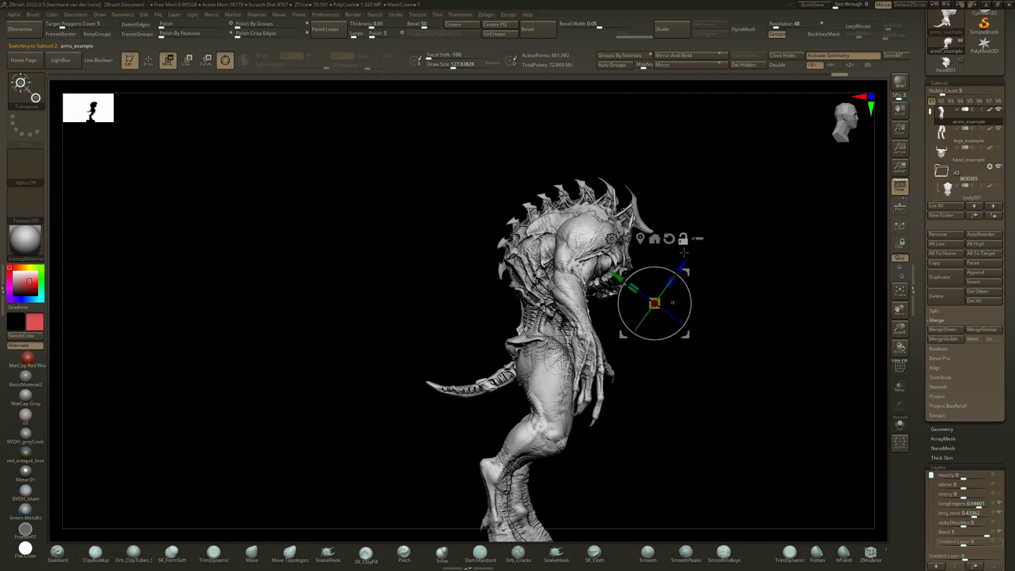
pyautogui.scroll(-2, 973, 391)
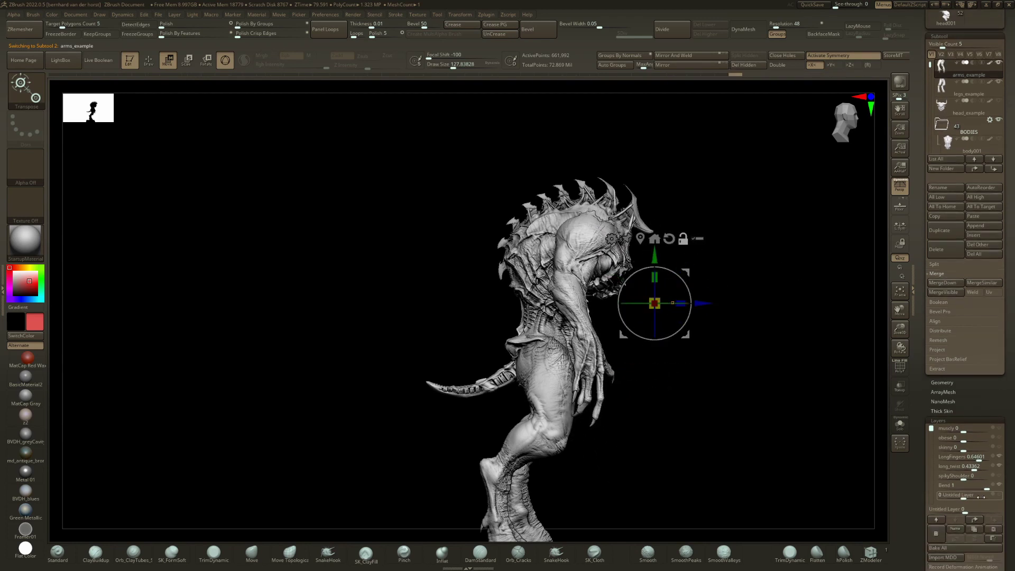
pyautogui.moveTo(983, 496); pyautogui.dragTo(634, 203)
pyautogui.press('q')
pyautogui.moveTo(668, 233)
pyautogui.mouseDown()
pyautogui.moveTo(560, 228)
pyautogui.moveTo(638, 226)
pyautogui.moveTo(689, 306)
pyautogui.mouseUp()
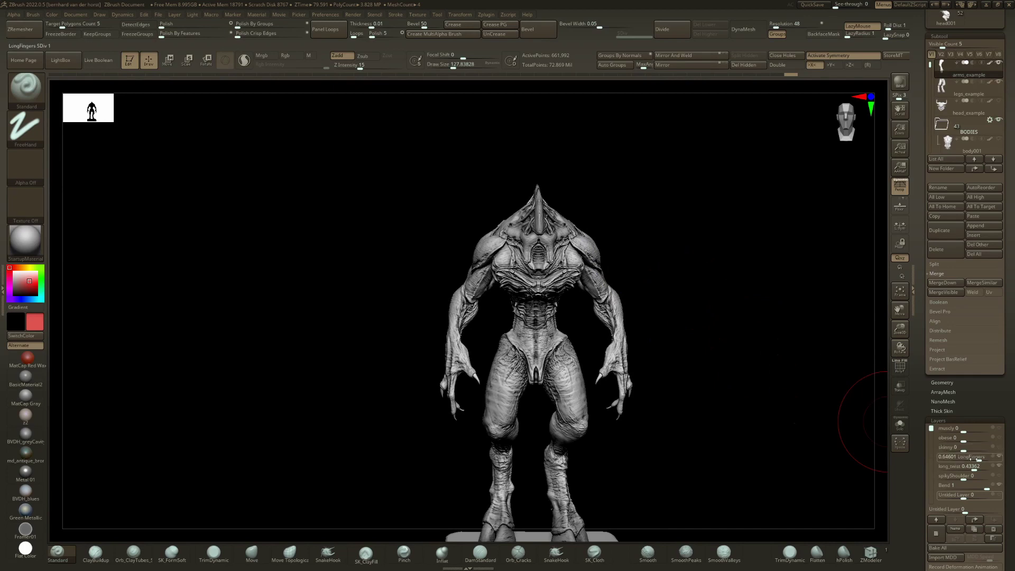
# Step: Set the long_wrist layer of arms_example to 1 and view the figure from other angles
pyautogui.moveTo(975, 467); pyautogui.dragTo(995, 468)
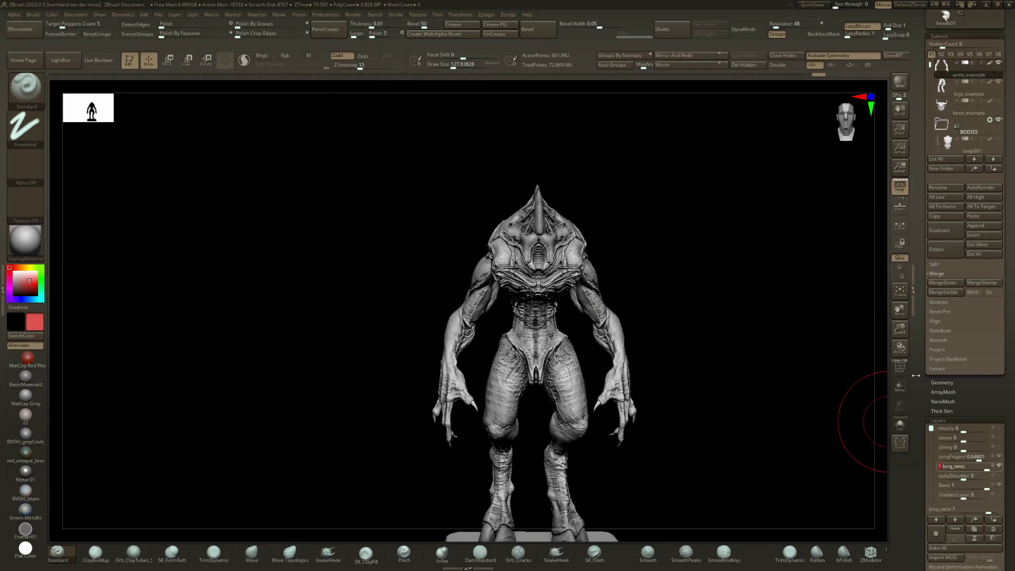
pyautogui.moveTo(576, 271)
pyautogui.mouseDown()
pyautogui.moveTo(633, 234)
pyautogui.moveTo(698, 213)
pyautogui.mouseUp()
pyautogui.press('w')
pyautogui.press('q')
pyautogui.moveTo(701, 264)
pyautogui.mouseDown()
pyautogui.moveTo(601, 275)
pyautogui.moveTo(619, 288)
pyautogui.moveTo(625, 250)
pyautogui.moveTo(642, 241)
pyautogui.moveTo(544, 256)
pyautogui.mouseUp()
# Step: Select the torso, preview its shape layers, reset adjusted values to 0, and show body039 in isolation with its obese layer at 1
pyautogui.keyDown('alt'); pyautogui.click(616, 239); pyautogui.keyUp('alt')
pyautogui.moveTo(963, 458); pyautogui.dragTo(996, 439)
pyautogui.click(970, 458)
pyautogui.write('0')
pyautogui.press('Return')
pyautogui.write('0')
pyautogui.press('Return')
pyautogui.moveTo(727, 414); pyautogui.dragTo(753, 414, button='right')
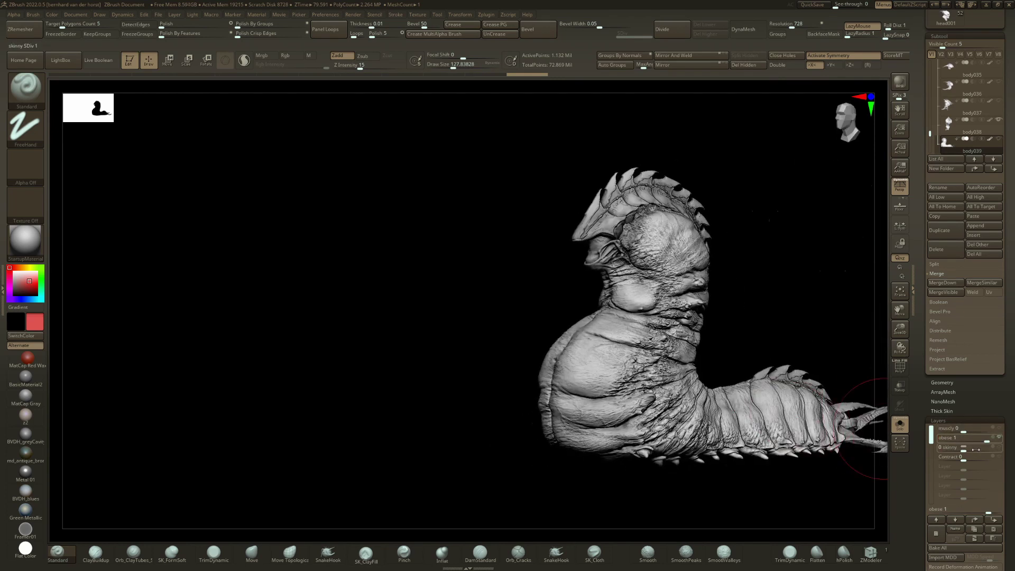
# Step: Return body039's obese layer to 0 and bring up body040 together with the rest of the figure
pyautogui.moveTo(979, 441); pyautogui.dragTo(960, 440)
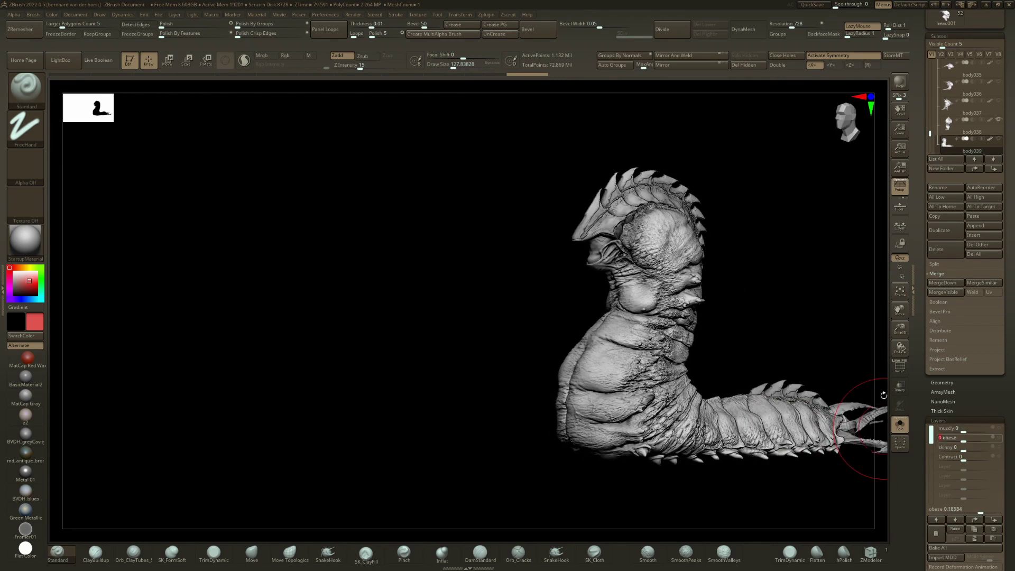
pyautogui.press('Down')
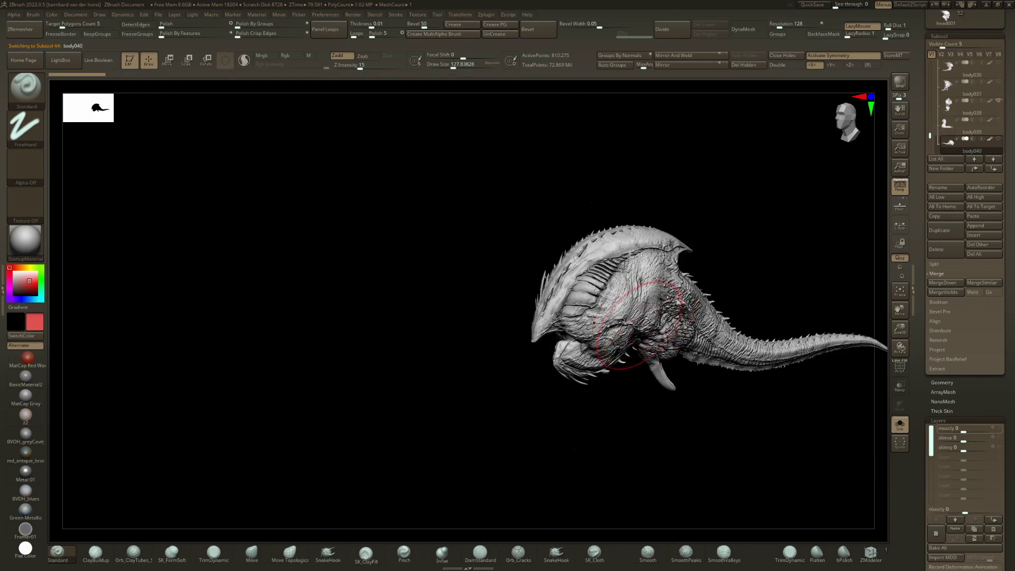
pyautogui.moveTo(639, 325); pyautogui.dragTo(740, 326, button='right')
pyautogui.hotkey('shift', 's')
pyautogui.moveTo(793, 227); pyautogui.dragTo(834, 223, button='right')
# Step: Hide the body038 subtool so body040 is the only torso on the figure
pyautogui.scroll(3, 987, 160)
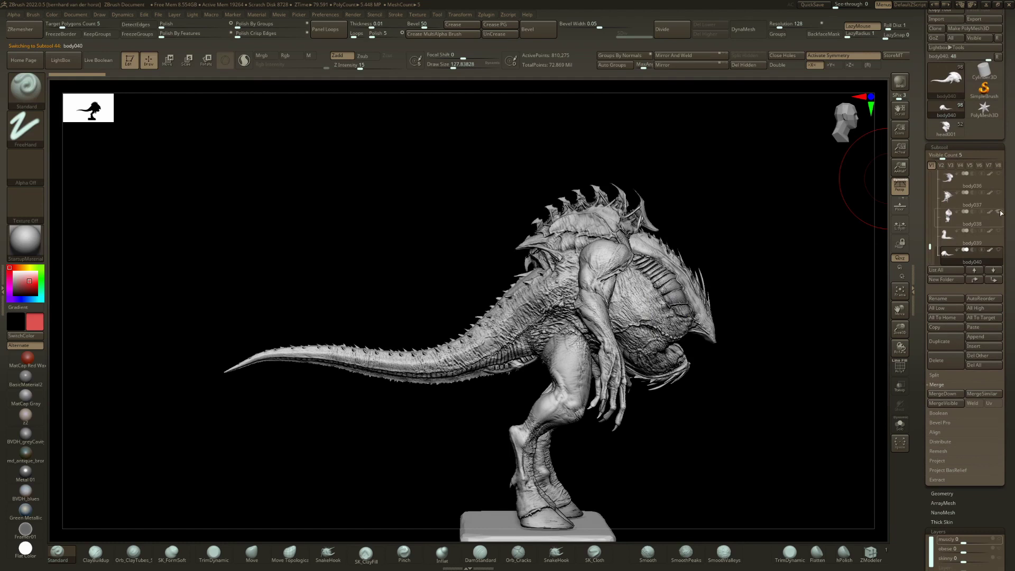
pyautogui.click(1000, 212)
pyautogui.moveTo(751, 278); pyautogui.dragTo(678, 247, button='right')
pyautogui.hotkey('ctrl', 'shift', 's')
pyautogui.hotkey('ctrl', 'alt', 's')
# Step: Move the arms_example subtool forward to body040's shoulder area and reselect body040
pyautogui.keyDown('alt'); pyautogui.click(603, 253); pyautogui.keyUp('alt')
pyautogui.press('w')
pyautogui.moveTo(693, 205); pyautogui.dragTo(779, 251)
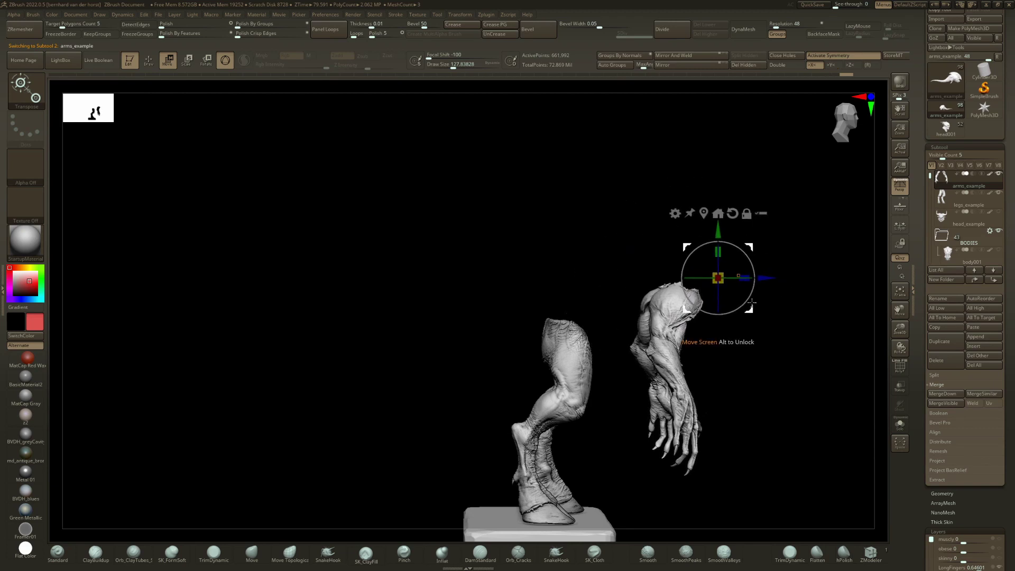
pyautogui.press('n')
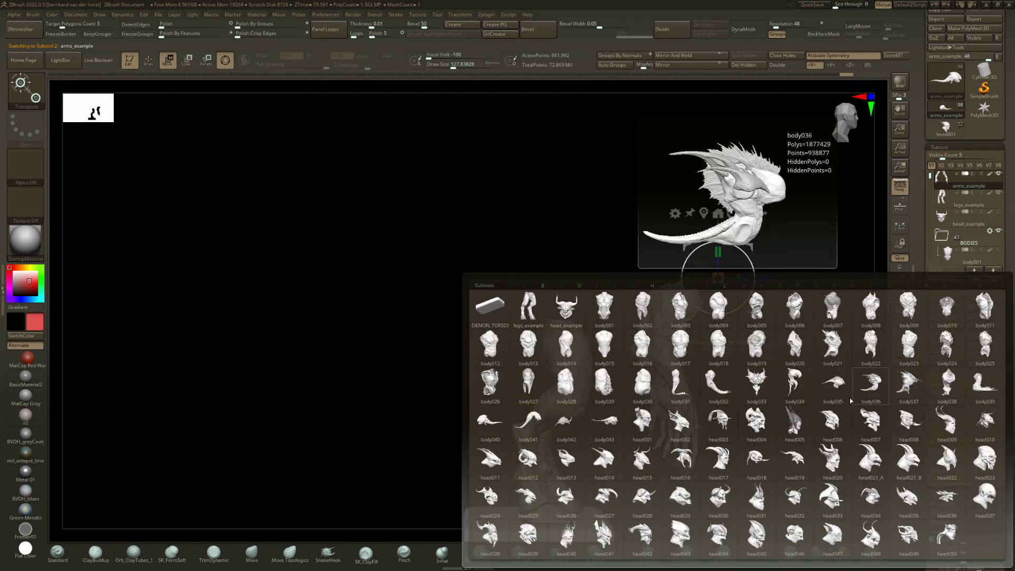
pyautogui.click(490, 422)
pyautogui.press('q')
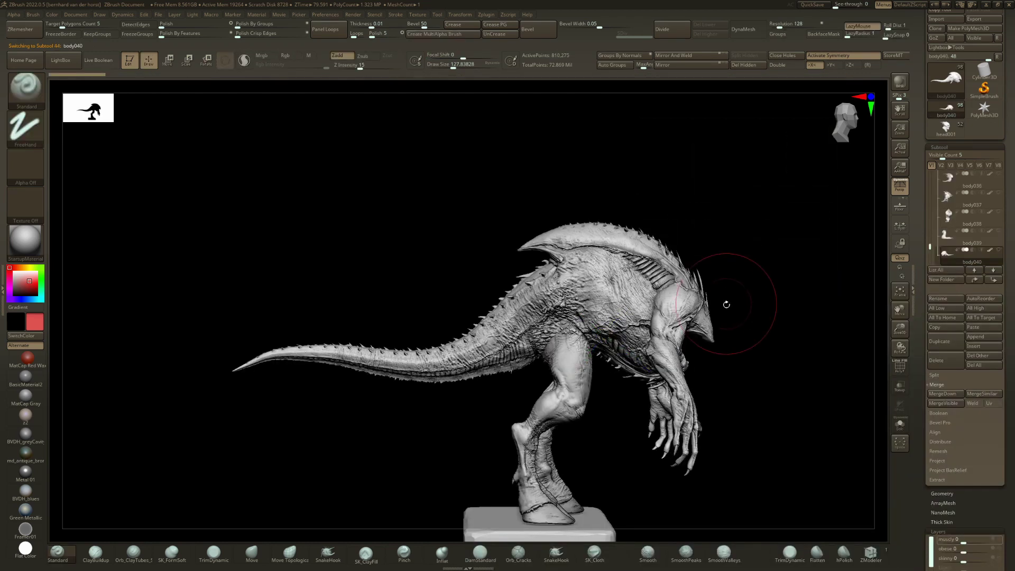
# Step: Switch the torso to body041 and examine how it fits the arms and legs, including its layers
pyautogui.moveTo(726, 307); pyautogui.dragTo(679, 331)
pyautogui.press('Down')
pyautogui.moveTo(705, 297); pyautogui.dragTo(741, 317)
pyautogui.moveTo(1010, 559)
pyautogui.mouseDown()
pyautogui.moveTo(1010, 461)
pyautogui.moveTo(989, 468)
pyautogui.moveTo(997, 441)
pyautogui.mouseUp()
pyautogui.press('Return')
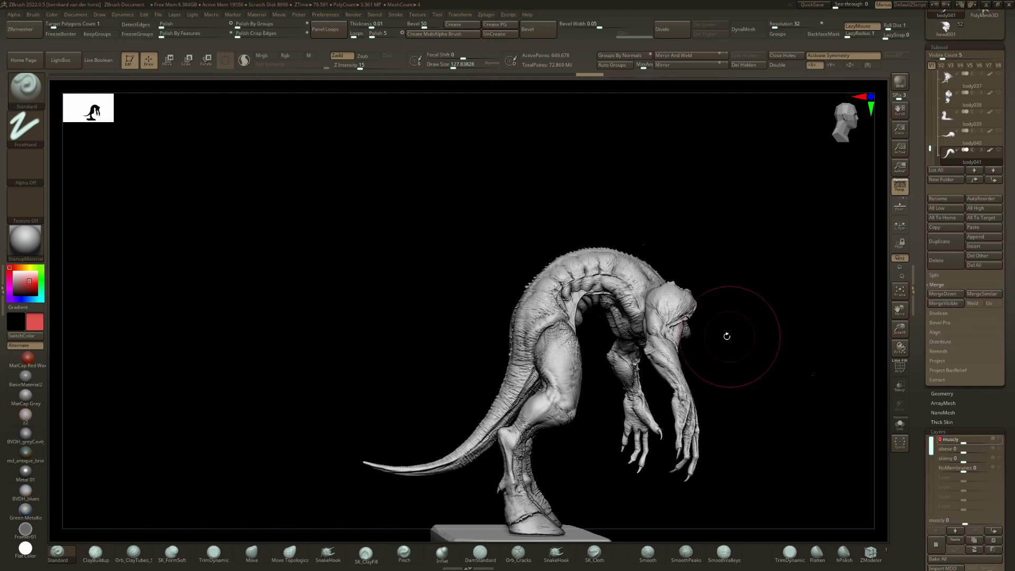
# Step: Switch the figure's torso to body042
pyautogui.moveTo(719, 336)
pyautogui.mouseDown()
pyautogui.moveTo(682, 342)
pyautogui.moveTo(714, 339)
pyautogui.moveTo(716, 348)
pyautogui.mouseUp()
pyautogui.press('Down')
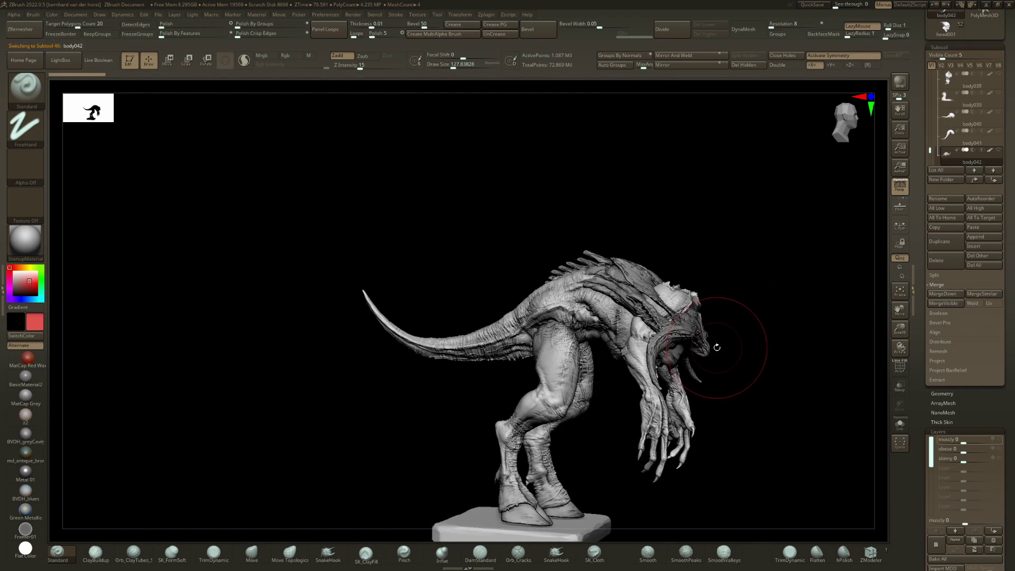
pyautogui.moveTo(729, 307); pyautogui.dragTo(861, 238)
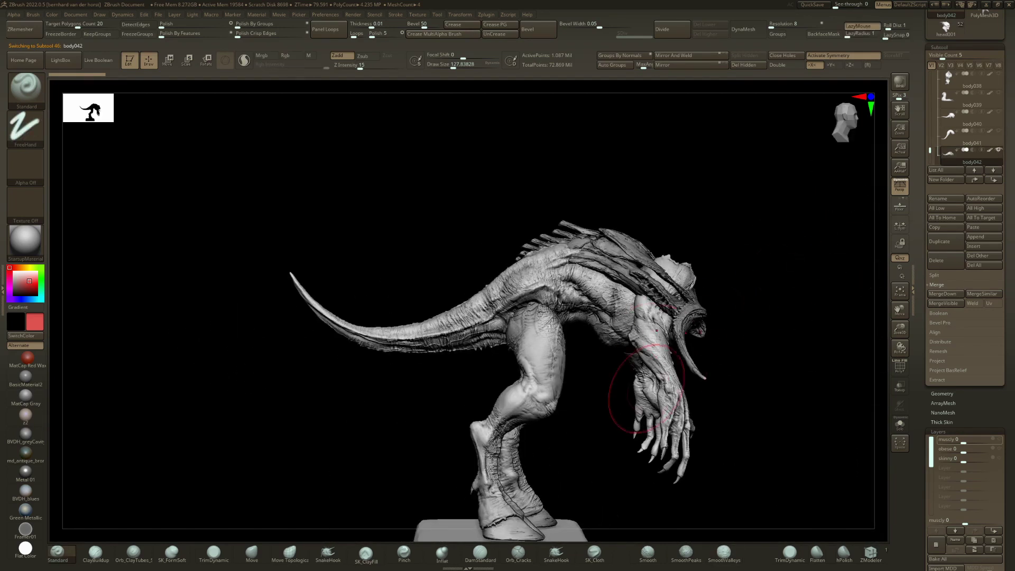
# Step: Reposition the arms_example subtool on body042
pyautogui.keyDown('alt'); pyautogui.click(671, 388); pyautogui.keyUp('alt')
pyautogui.press('w')
pyautogui.moveTo(732, 229); pyautogui.dragTo(707, 256)
pyautogui.keyDown('shift'); pyautogui.moveTo(793, 254); pyautogui.dragTo(720, 265); pyautogui.keyUp('shift')
pyautogui.moveTo(718, 311)
pyautogui.mouseDown()
pyautogui.moveTo(793, 286)
pyautogui.moveTo(723, 300)
pyautogui.moveTo(753, 330)
pyautogui.mouseUp()
pyautogui.press('q')
# Step: Raise the arms' skinny layer, fit arms_example to body042's shoulders, and reselect body042
pyautogui.moveTo(977, 458)
pyautogui.mouseDown()
pyautogui.moveTo(986, 458)
pyautogui.moveTo(963, 458)
pyautogui.moveTo(987, 463)
pyautogui.mouseUp()
pyautogui.press('w')
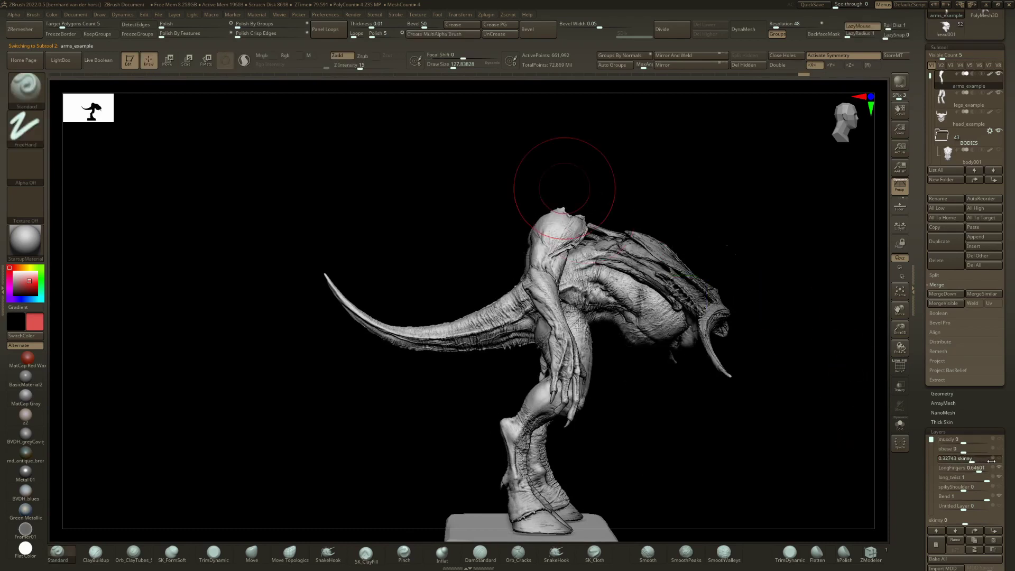
pyautogui.moveTo(729, 258); pyautogui.dragTo(550, 249)
pyautogui.moveTo(644, 249); pyautogui.dragTo(654, 250)
pyautogui.press('q')
pyautogui.moveTo(550, 260)
pyautogui.mouseDown(button='right')
pyautogui.moveTo(617, 266)
pyautogui.moveTo(607, 269)
pyautogui.moveTo(616, 246)
pyautogui.moveTo(633, 255)
pyautogui.moveTo(628, 263)
pyautogui.mouseUp(button='right')
pyautogui.keyDown('alt'); pyautogui.click(534, 274); pyautogui.keyUp('alt')
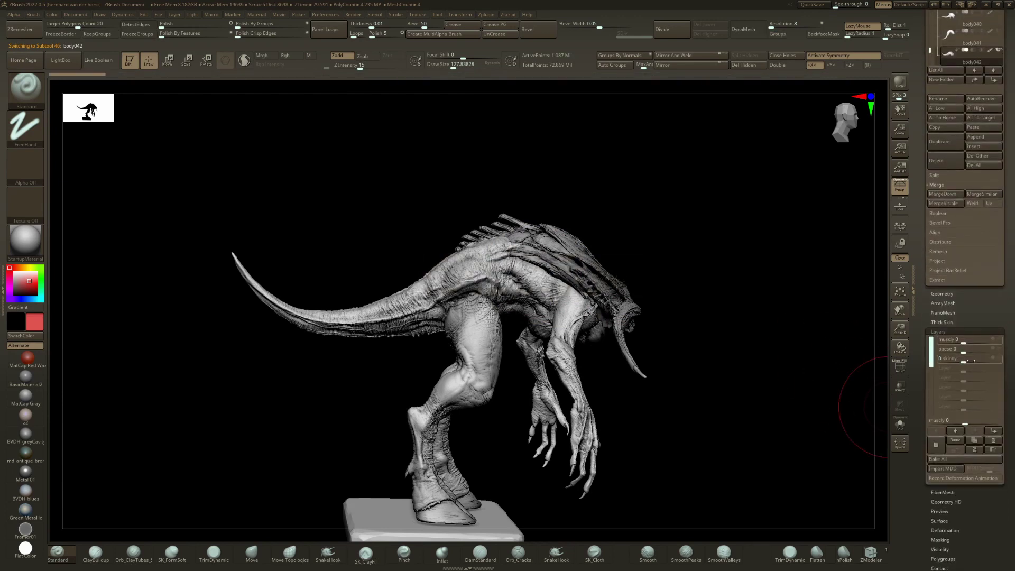
# Step: Preview body042's body-type layers and examine its horned crest and fit on the figure from several angles
pyautogui.moveTo(972, 361); pyautogui.dragTo(999, 350)
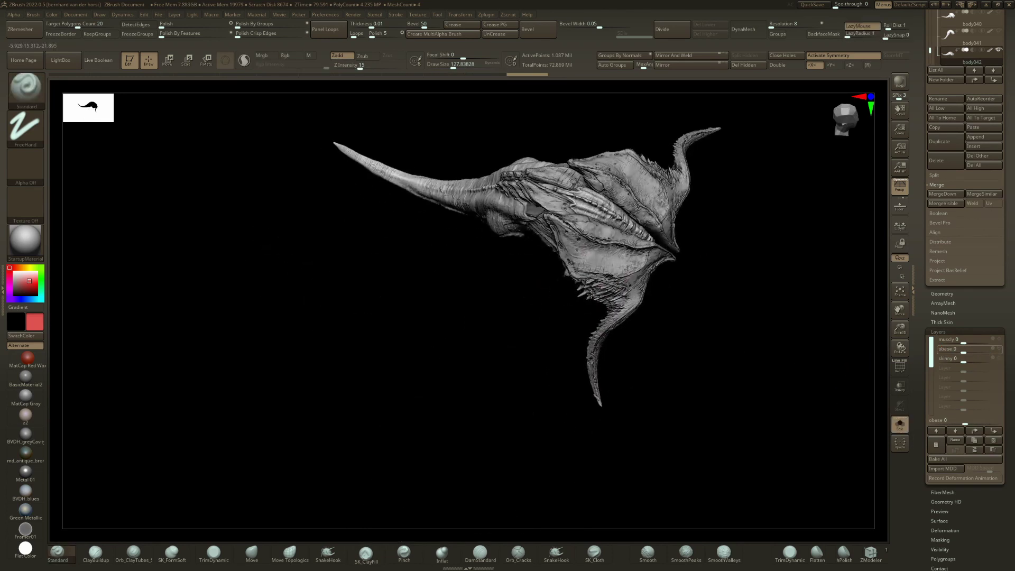
pyautogui.moveTo(603, 233)
pyautogui.mouseDown()
pyautogui.moveTo(586, 283)
pyautogui.moveTo(514, 332)
pyautogui.moveTo(539, 301)
pyautogui.mouseUp()
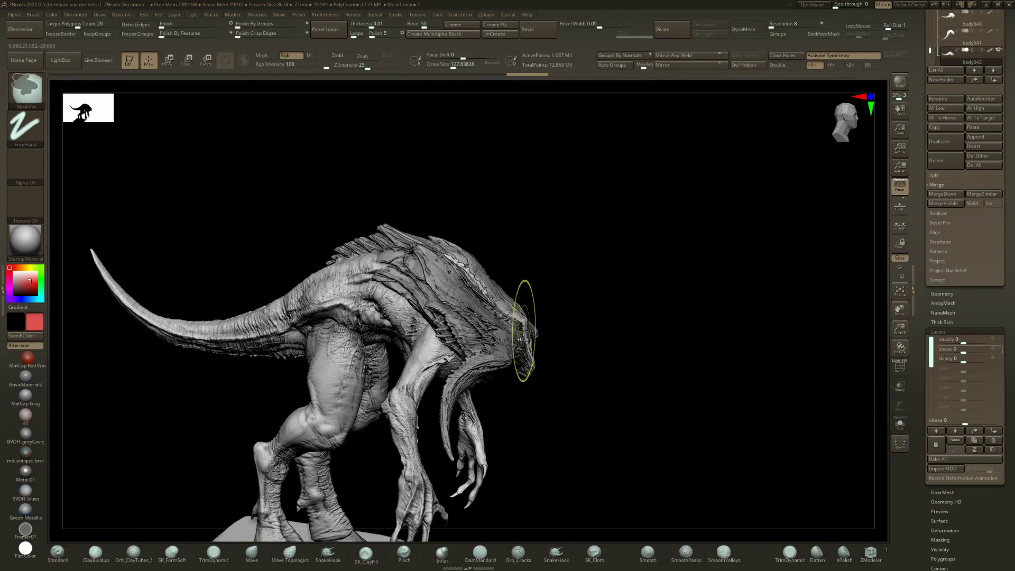
pyautogui.moveTo(522, 298); pyautogui.dragTo(523, 346)
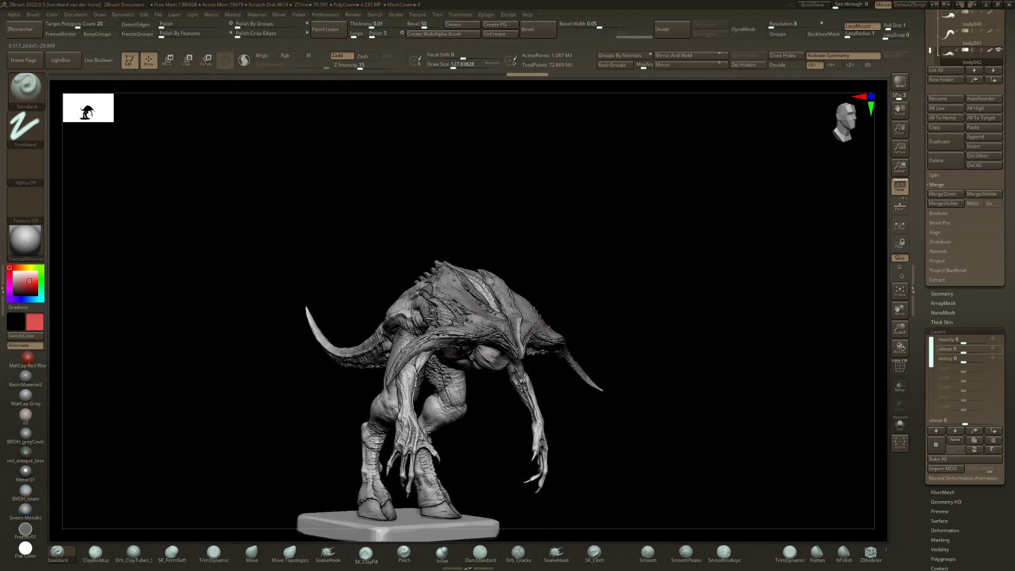
pyautogui.moveTo(523, 349)
pyautogui.mouseDown()
pyautogui.moveTo(544, 351)
pyautogui.moveTo(611, 317)
pyautogui.moveTo(597, 326)
pyautogui.mouseUp()
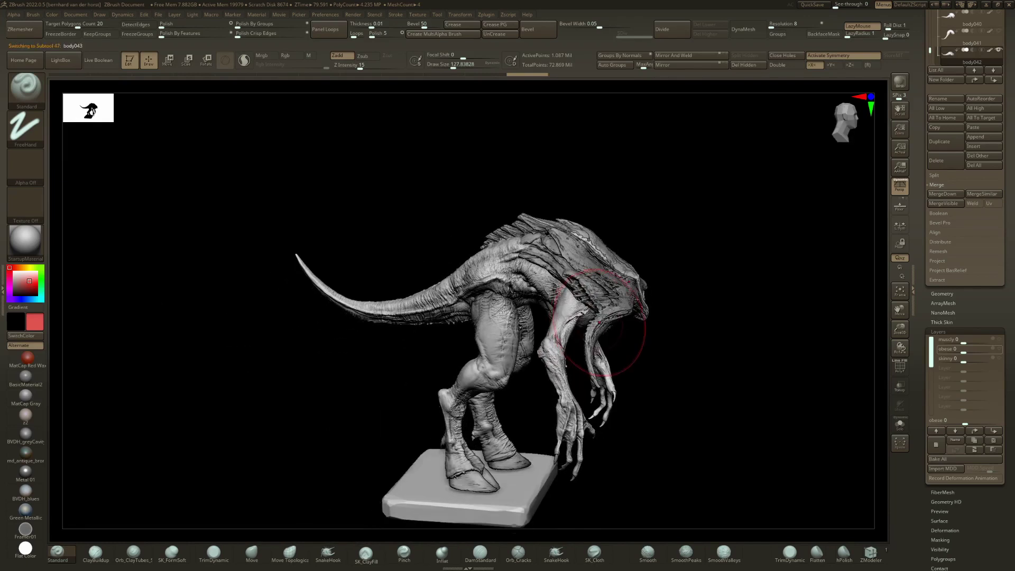
# Step: Isolate body043 and preview its shape with the skinny layer at 1
pyautogui.keyDown('alt'); pyautogui.click(603, 314); pyautogui.keyUp('alt')
pyautogui.moveTo(602, 306)
pyautogui.mouseDown(button='right')
pyautogui.moveTo(609, 284)
pyautogui.moveTo(601, 296)
pyautogui.mouseUp(button='right')
pyautogui.hotkey('alt', 's')
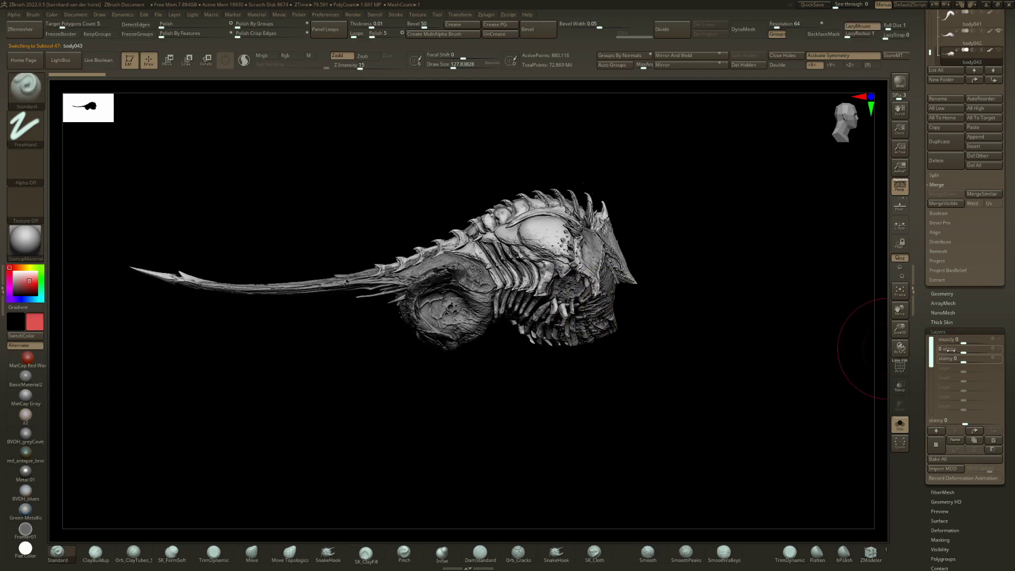
pyautogui.click(970, 358)
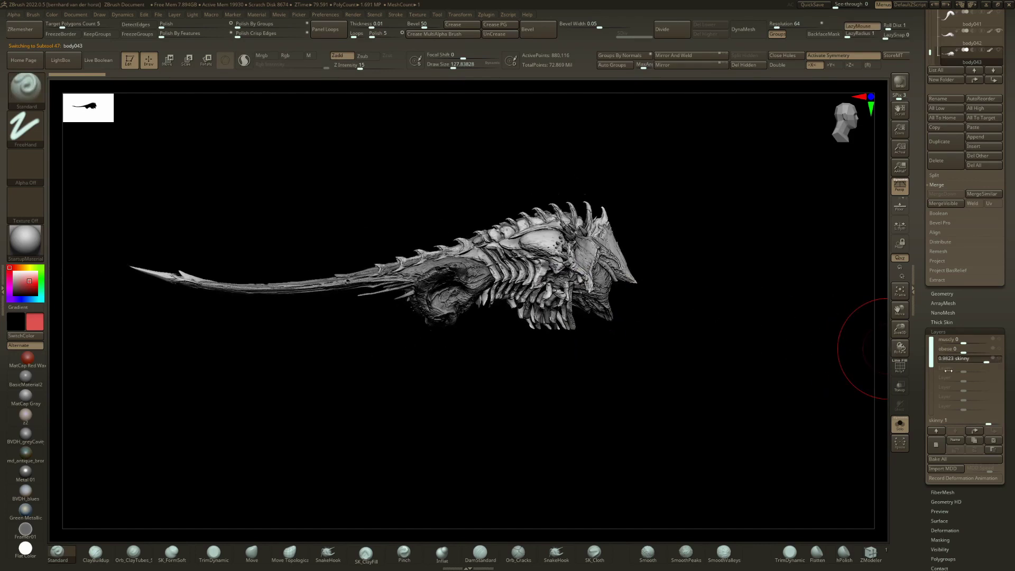
pyautogui.moveTo(667, 296); pyautogui.dragTo(637, 318, button='right')
# Step: Show the full figure and return to body042 as its torso
pyautogui.hotkey('ctrl', 'shift', 's')
pyautogui.keyDown('alt'); pyautogui.moveTo(732, 322); pyautogui.dragTo(670, 358, button='right'); pyautogui.keyUp('alt')
pyautogui.keyDown('alt'); pyautogui.click(549, 344); pyautogui.keyUp('alt')
pyautogui.moveTo(675, 322); pyautogui.dragTo(651, 325)
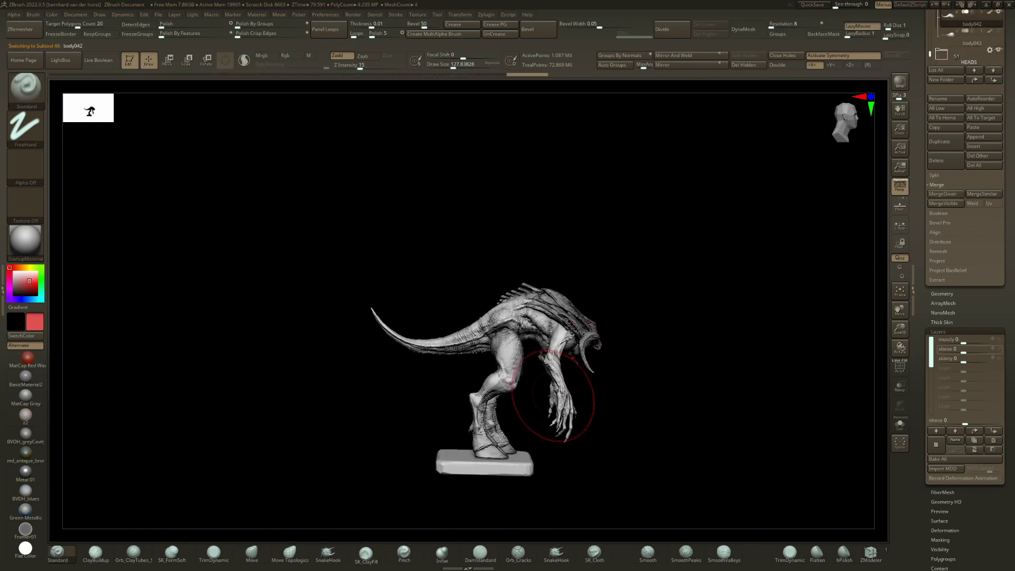
# Step: Set the subtool list's visible count to 9 and collapse the BODIES folder
pyautogui.moveTo(1008, 68); pyautogui.dragTo(1014, 305)
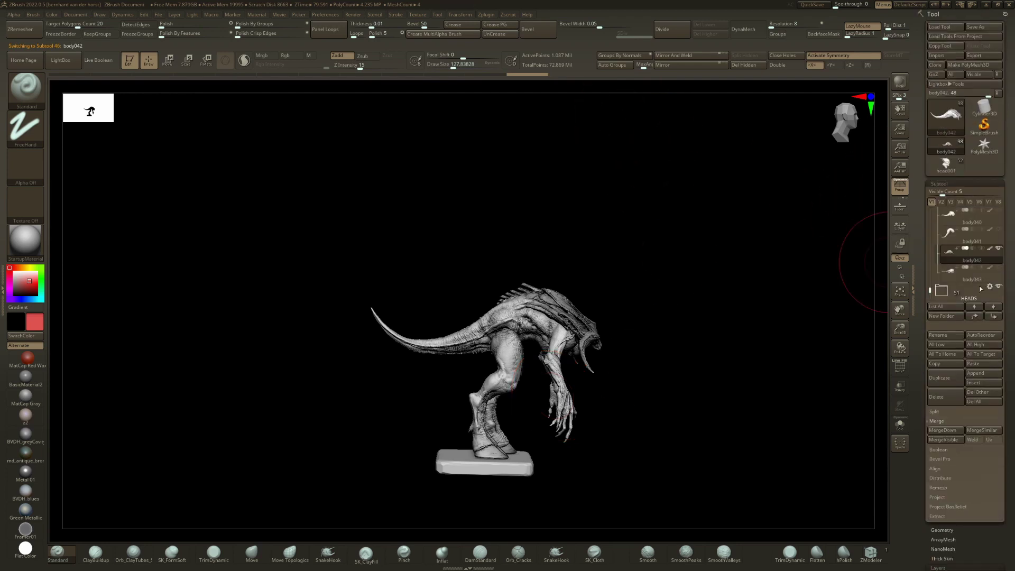
pyautogui.moveTo(948, 189); pyautogui.dragTo(956, 191)
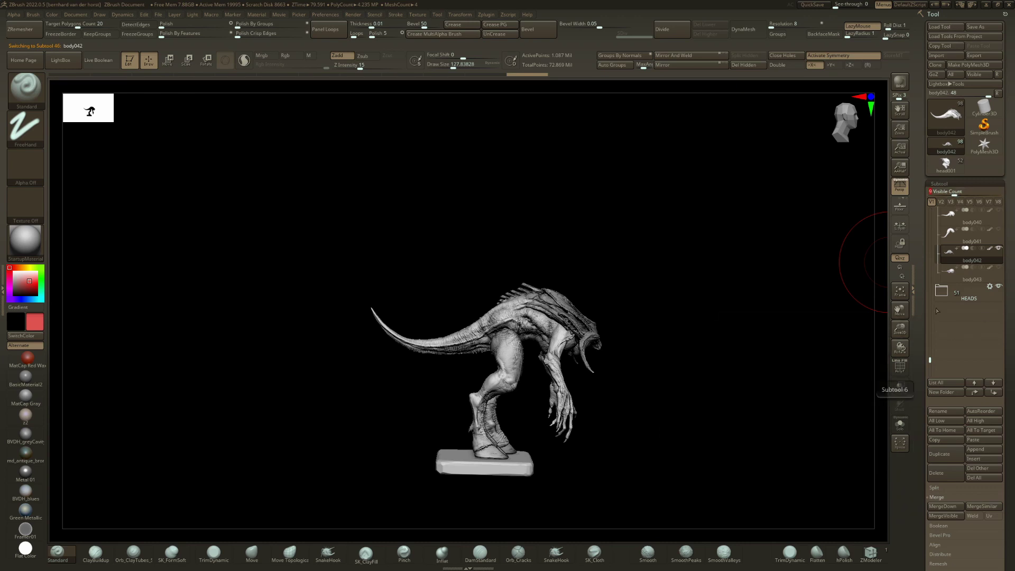
pyautogui.moveTo(947, 288)
pyautogui.moveTo(931, 357); pyautogui.dragTo(921, 215)
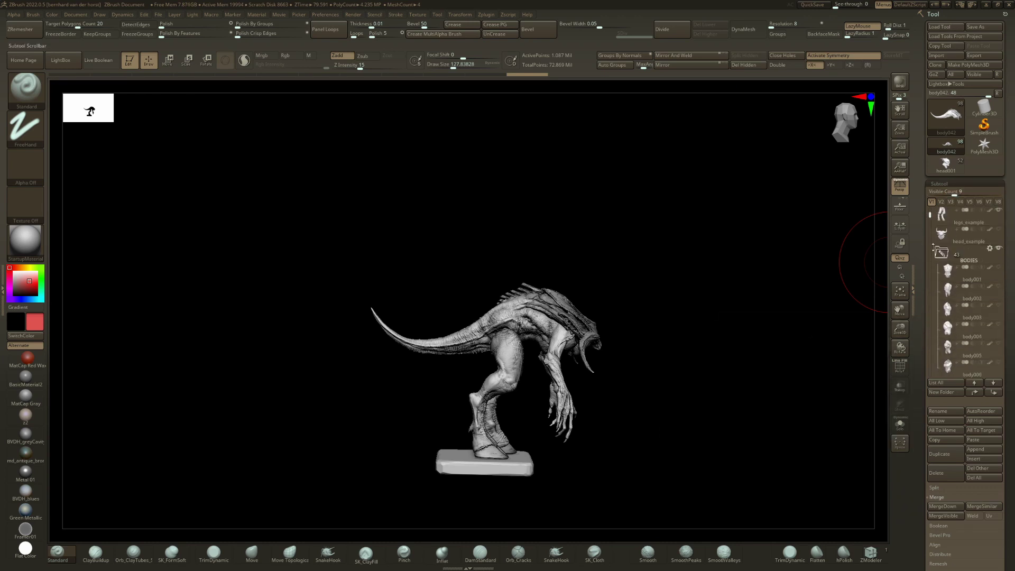
pyautogui.click(941, 252)
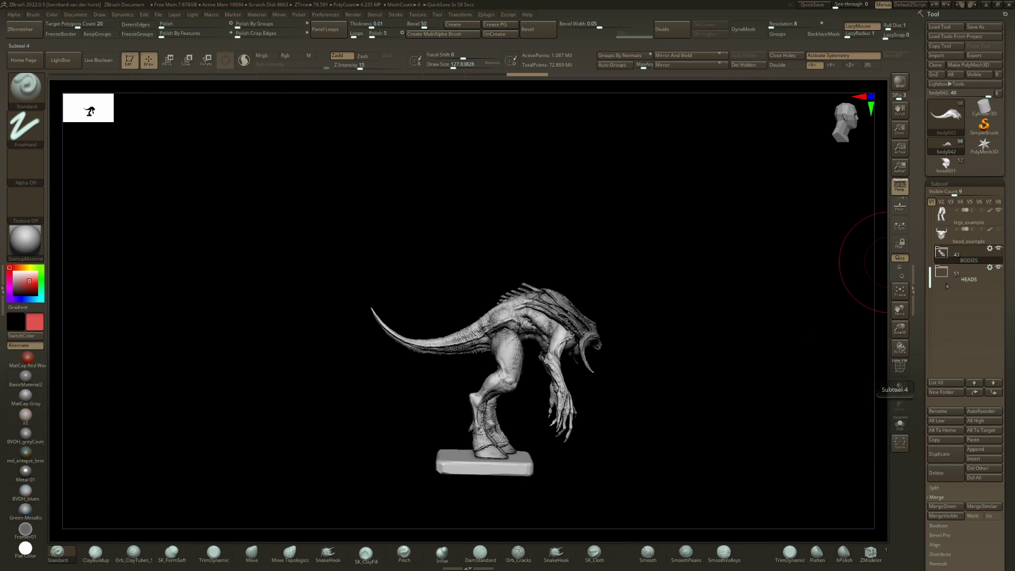
# Step: Delete all subtools of the loaded demon heads tool and return to the body042 tool
pyautogui.moveTo(220, 245); pyautogui.dragTo(264, 246)
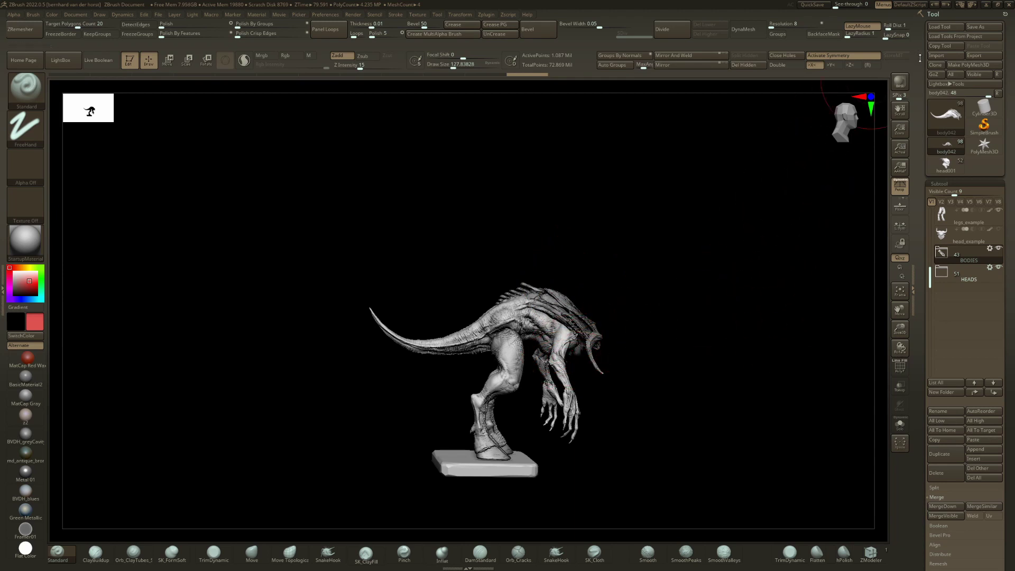
pyautogui.click(986, 479)
pyautogui.click(899, 500)
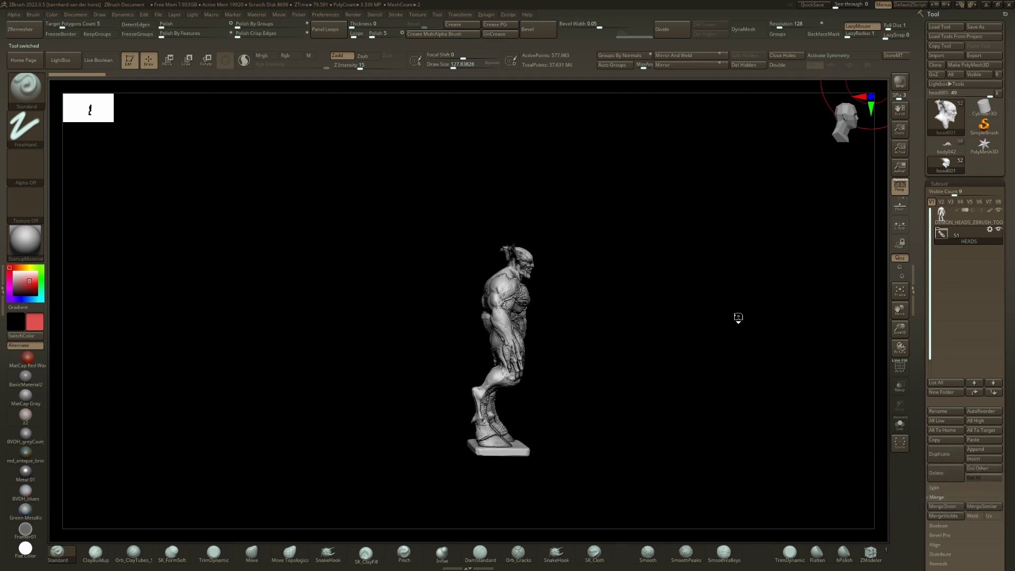
pyautogui.click(948, 147)
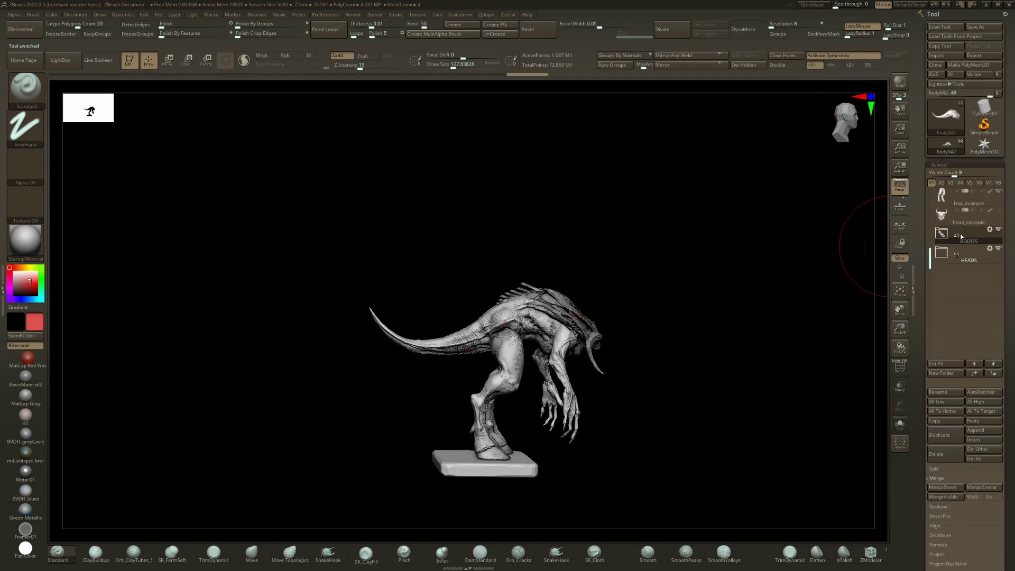
# Step: Load DEMON_HEADS_ZBRUSH_TOOL.ztl from the Product folder of Creature World 2 - DEMON_HEADS
pyautogui.click(942, 27)
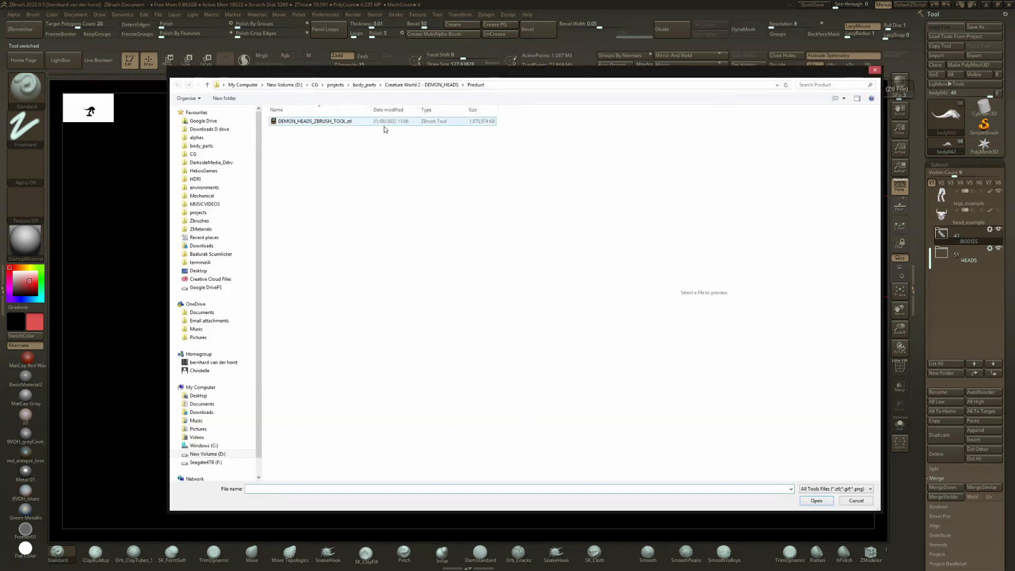
pyautogui.click(364, 85)
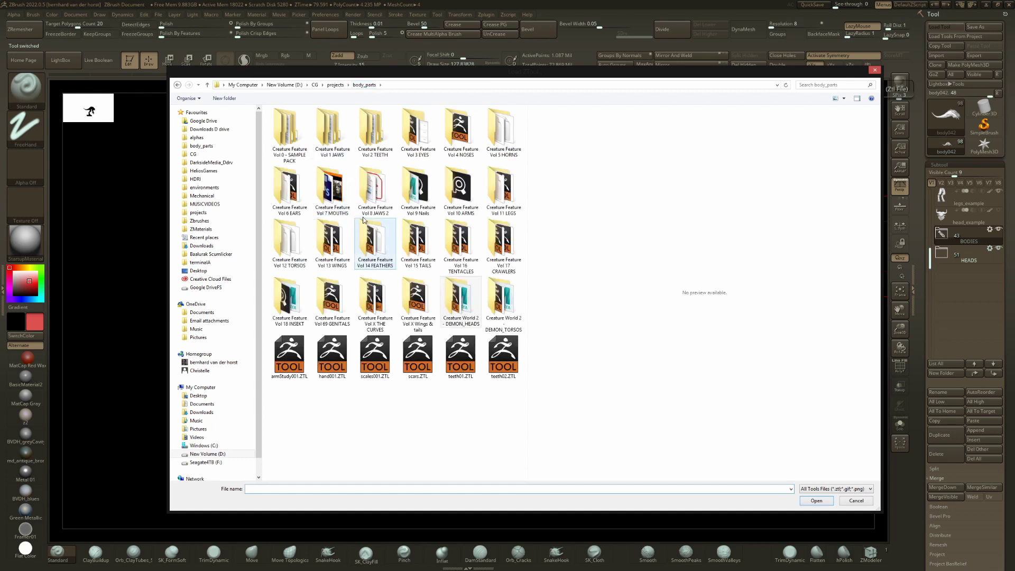
pyautogui.doubleClick(450, 304)
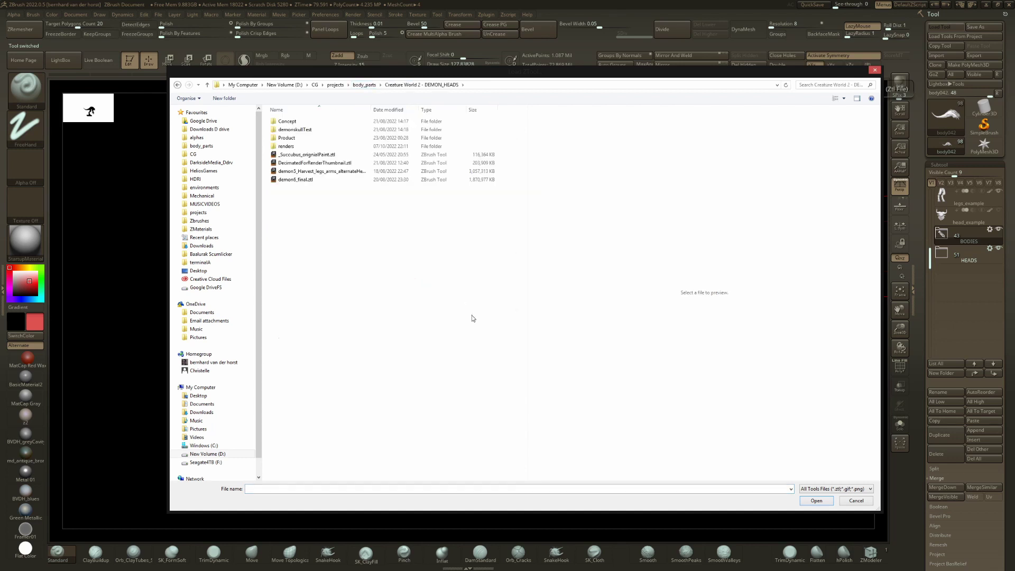
pyautogui.doubleClick(304, 138)
pyautogui.doubleClick(320, 123)
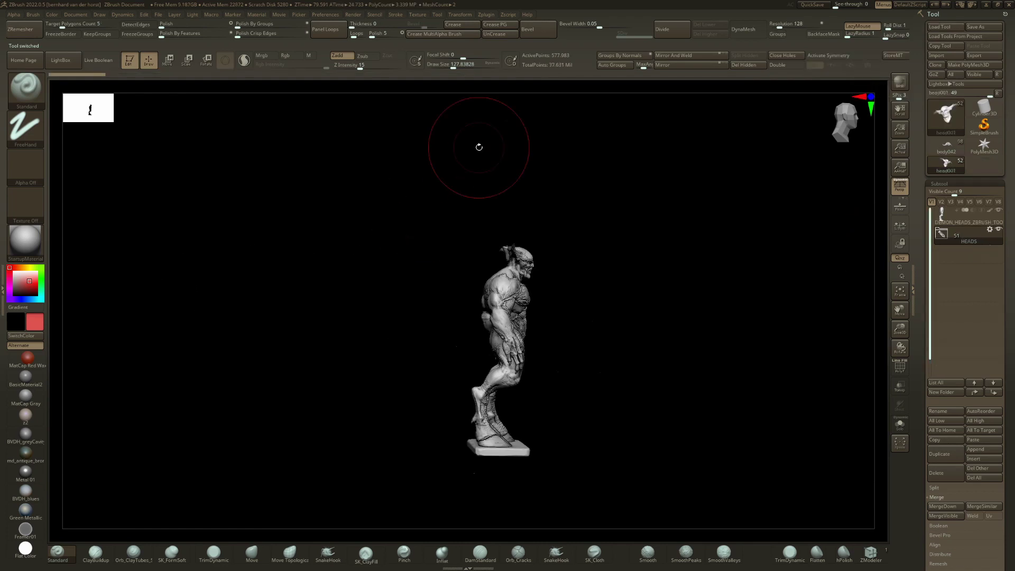
# Step: Choose the Move brush, select the DEMON_HEADS_ZBRUSH_TOOL body subtool, and turn on X symmetry
pyautogui.moveTo(429, 326); pyautogui.dragTo(416, 317)
pyautogui.moveTo(474, 291)
pyautogui.keyDown('ctrl'); pyautogui.mouseDown(button='right')
pyautogui.moveTo(492, 296)
pyautogui.moveTo(476, 249)
pyautogui.moveTo(465, 259)
pyautogui.moveTo(478, 276)
pyautogui.moveTo(465, 277)
pyautogui.mouseUp(button='right'); pyautogui.keyUp('ctrl')
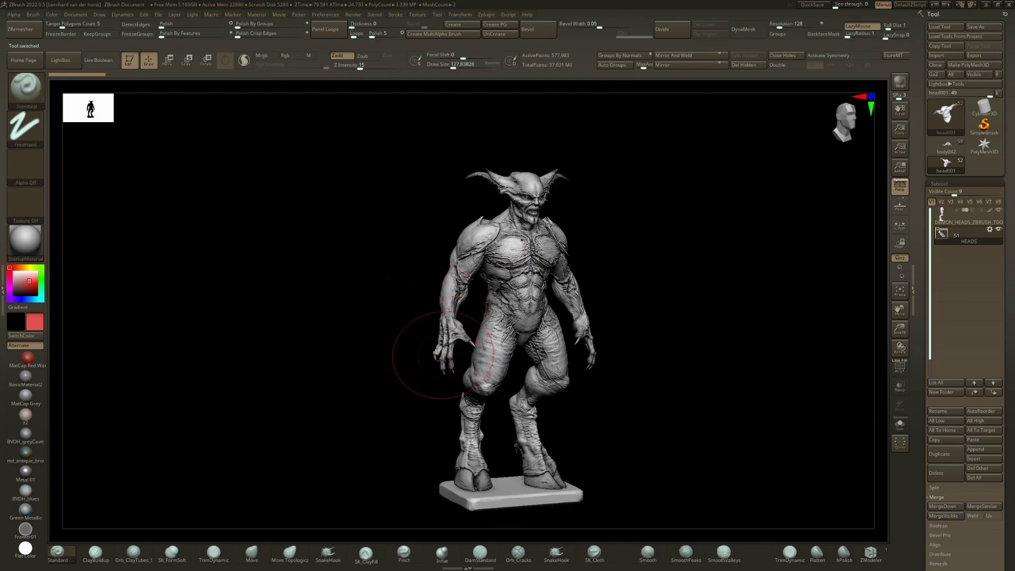
pyautogui.press('b')
pyautogui.press('m')
pyautogui.press('v')
pyautogui.moveTo(445, 400); pyautogui.dragTo(442, 340, button='right')
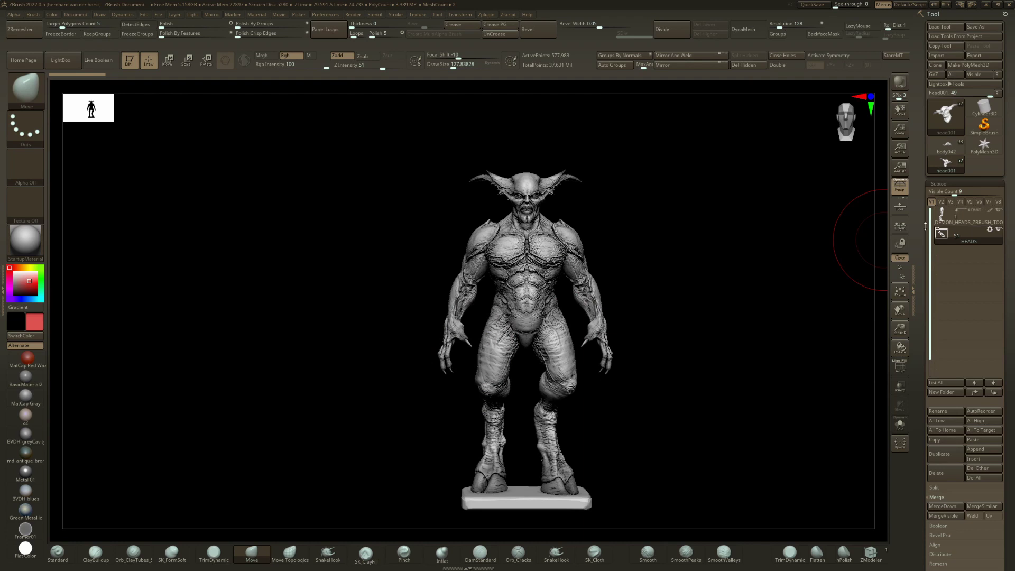
pyautogui.click(959, 214)
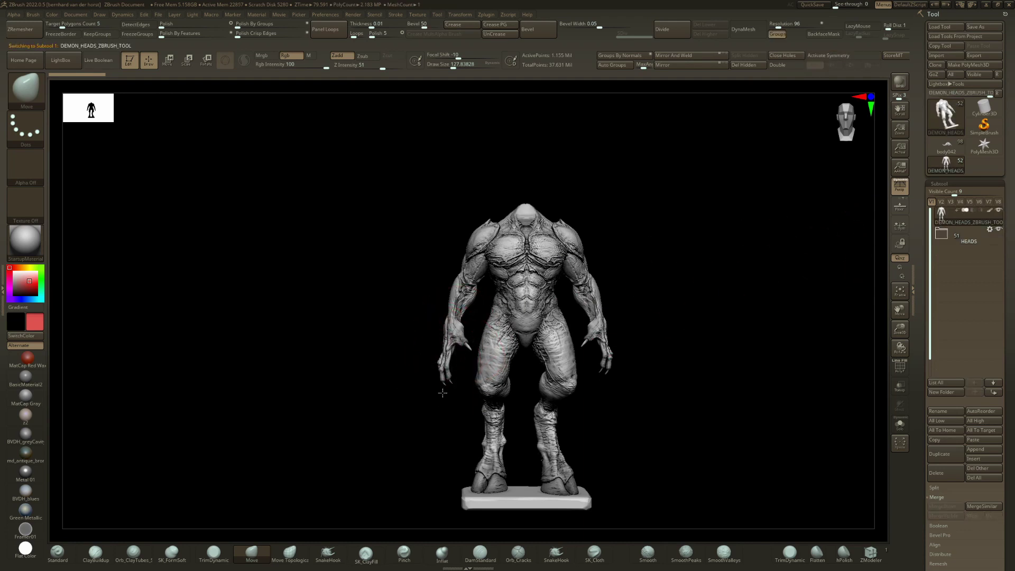
pyautogui.press('x')
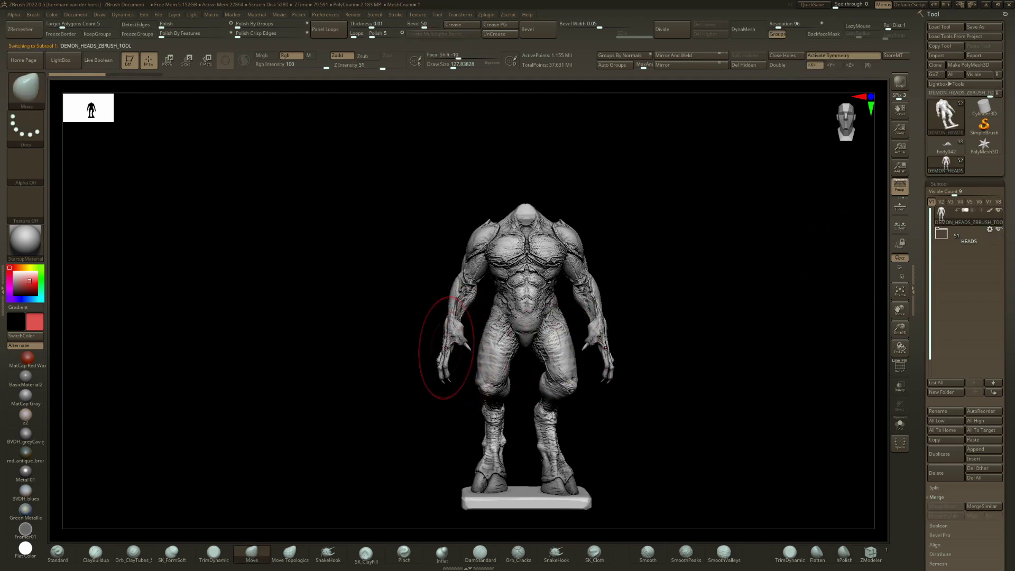
# Step: Delete the DEMON_HEADS_ZBRUSH_TOOL body subtool and expand the HEADS folder
pyautogui.moveTo(420, 363)
pyautogui.mouseDown(button='right')
pyautogui.moveTo(448, 339)
pyautogui.moveTo(859, 243)
pyautogui.mouseUp(button='right')
pyautogui.click(944, 474)
pyautogui.click(849, 495)
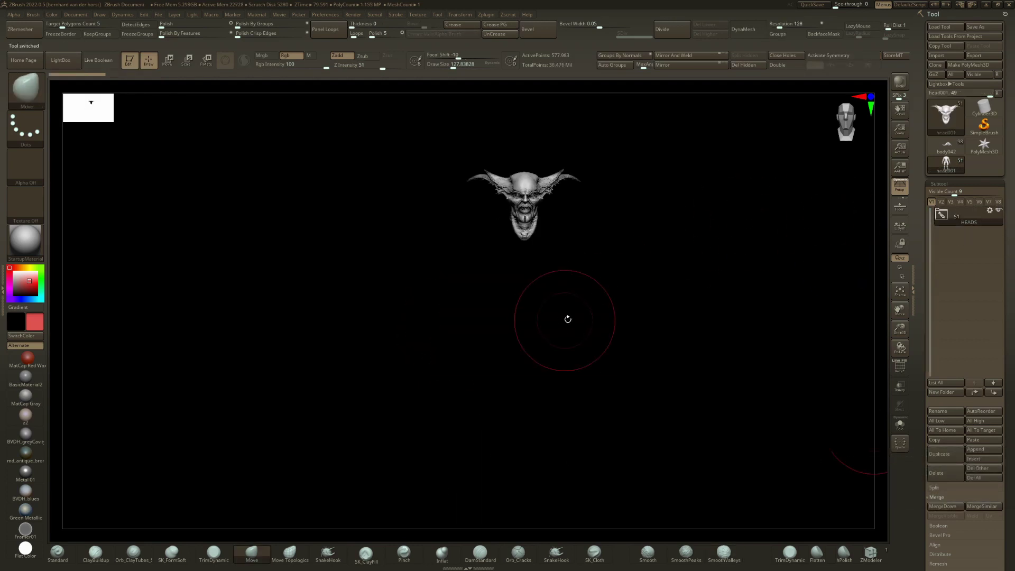
pyautogui.click(942, 214)
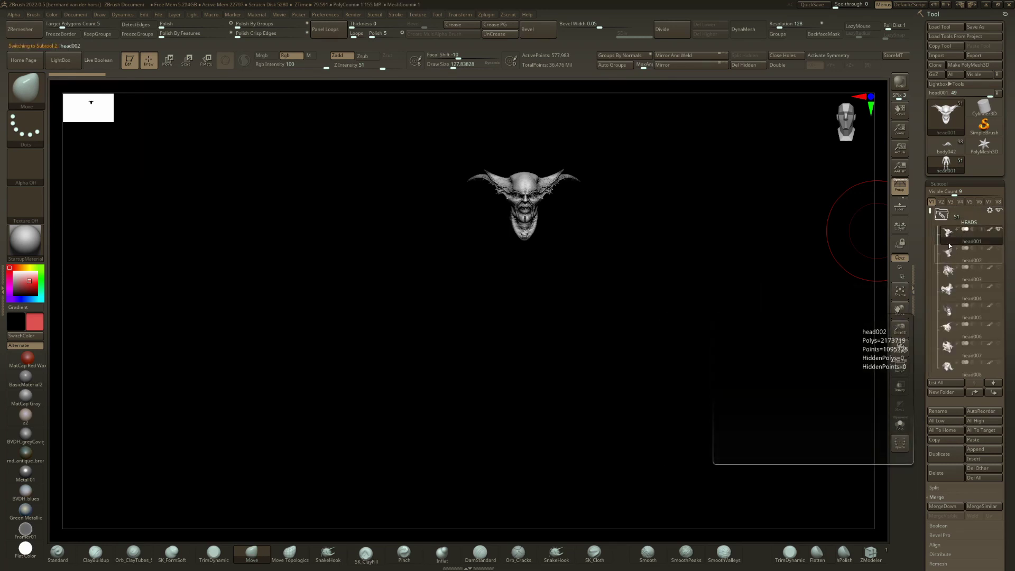
# Step: Collapse the HEADS folder in the head001 tool and copy the whole folder with SubTool Master's Copy Folder
pyautogui.click(950, 253)
pyautogui.click(944, 216)
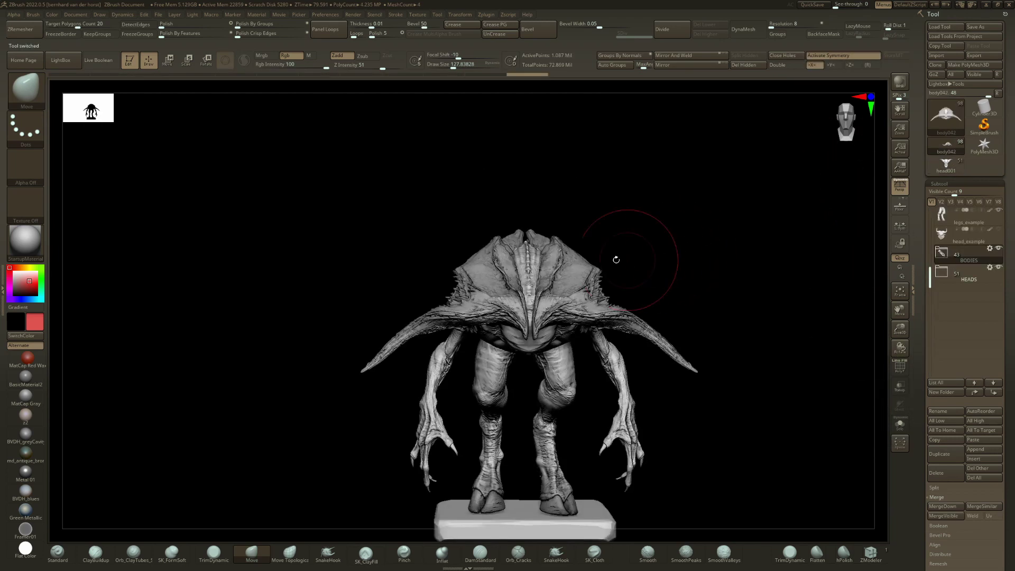
pyautogui.moveTo(603, 259); pyautogui.dragTo(628, 258)
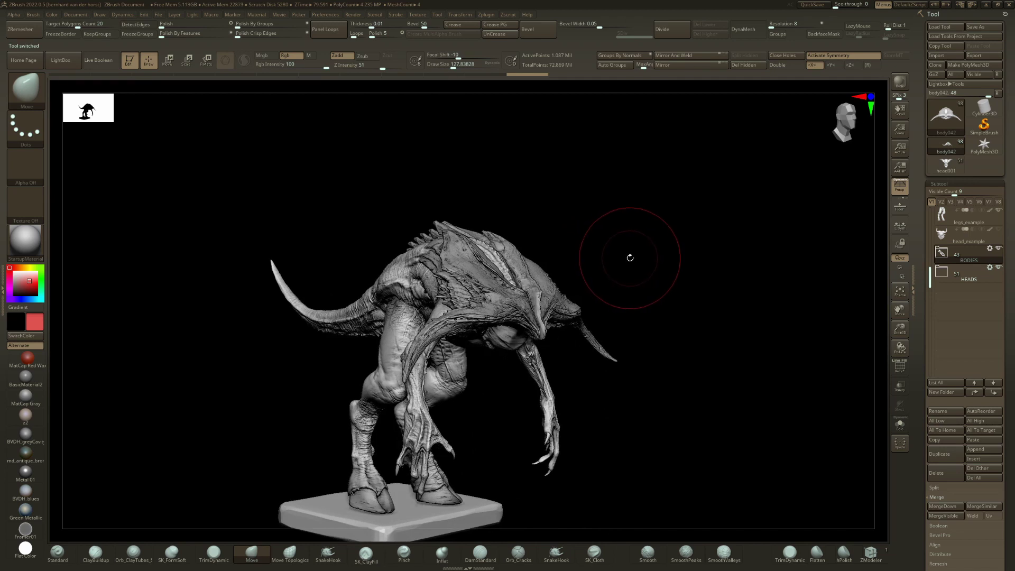
pyautogui.click(945, 165)
pyautogui.click(487, 16)
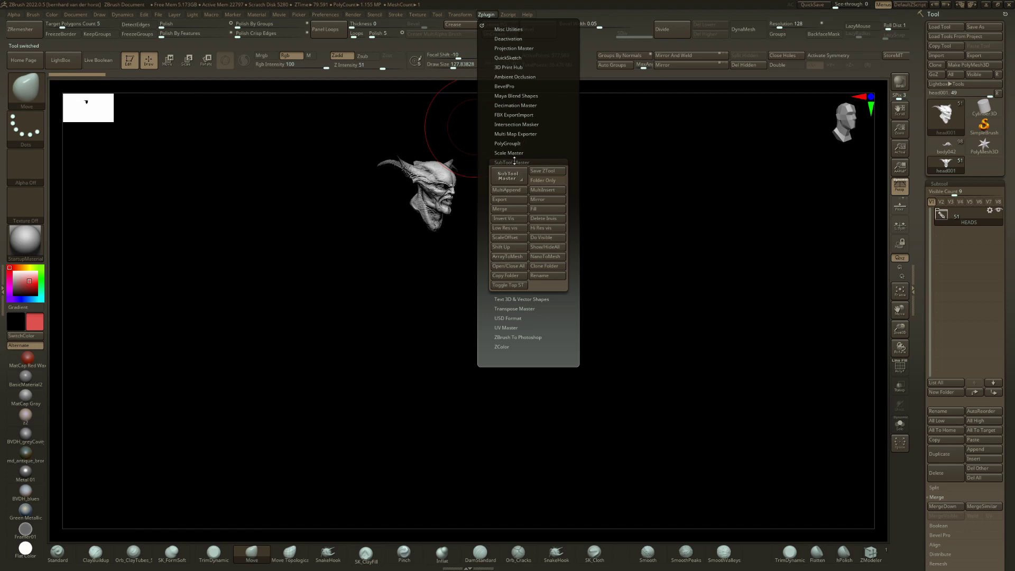
pyautogui.click(509, 277)
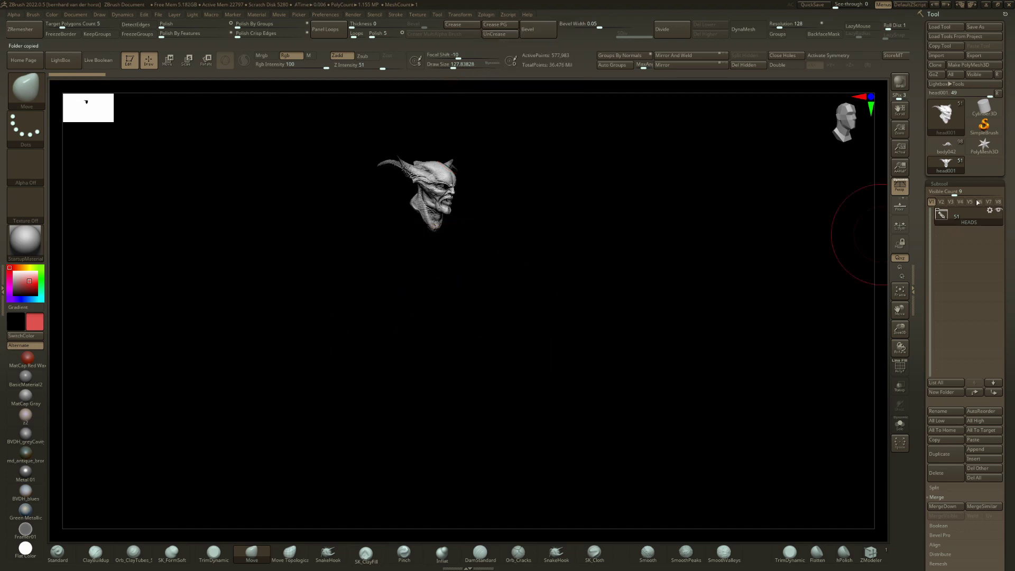
# Step: Try out the JawOpen layer on the head, then set its intensity back to 0
pyautogui.scroll(-5, 1001, 418)
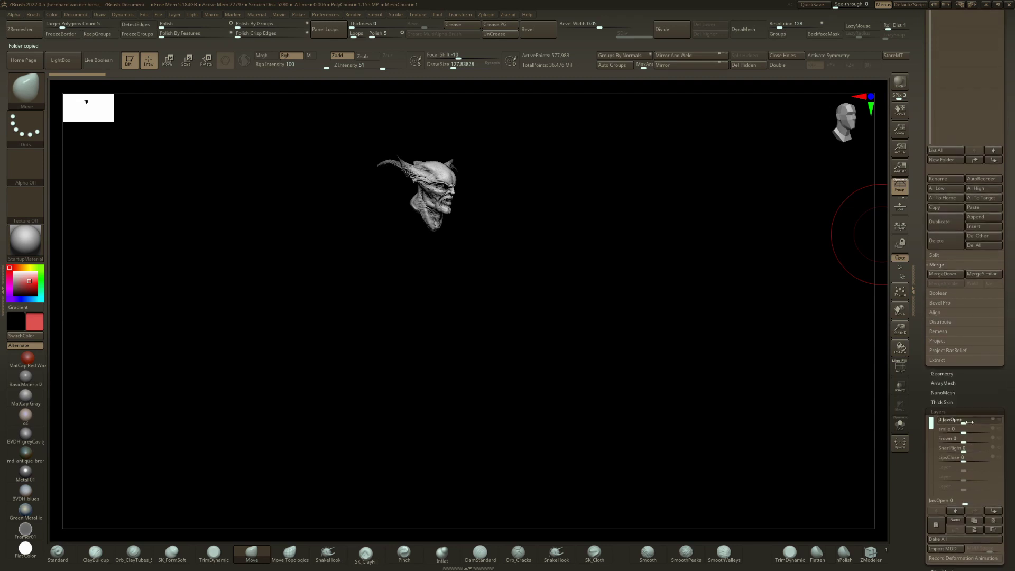
pyautogui.moveTo(976, 422)
pyautogui.mouseDown()
pyautogui.moveTo(998, 420)
pyautogui.moveTo(934, 419)
pyautogui.mouseUp()
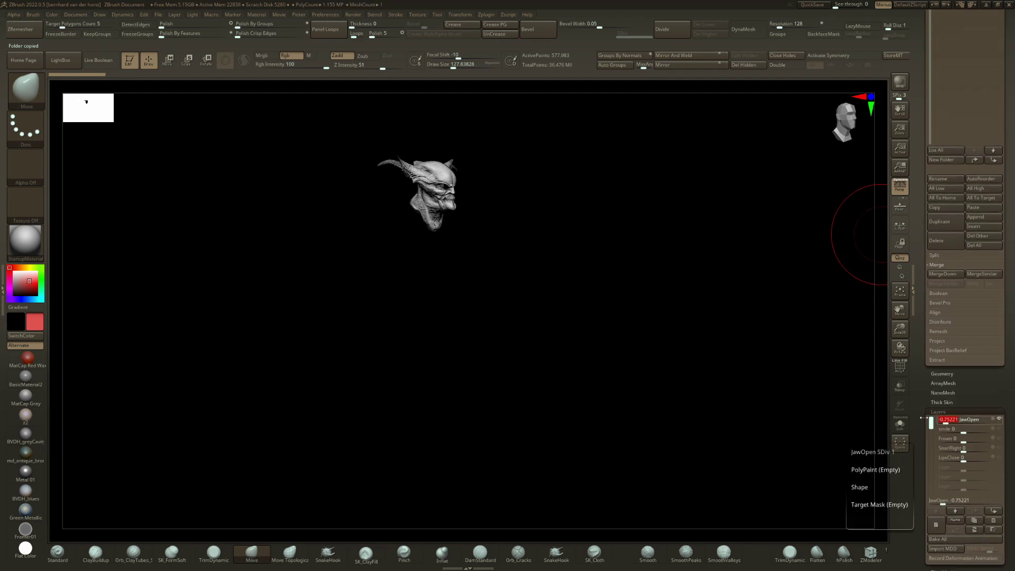
pyautogui.write('0')
pyautogui.press('Return')
pyautogui.scroll(5, 1014, 277)
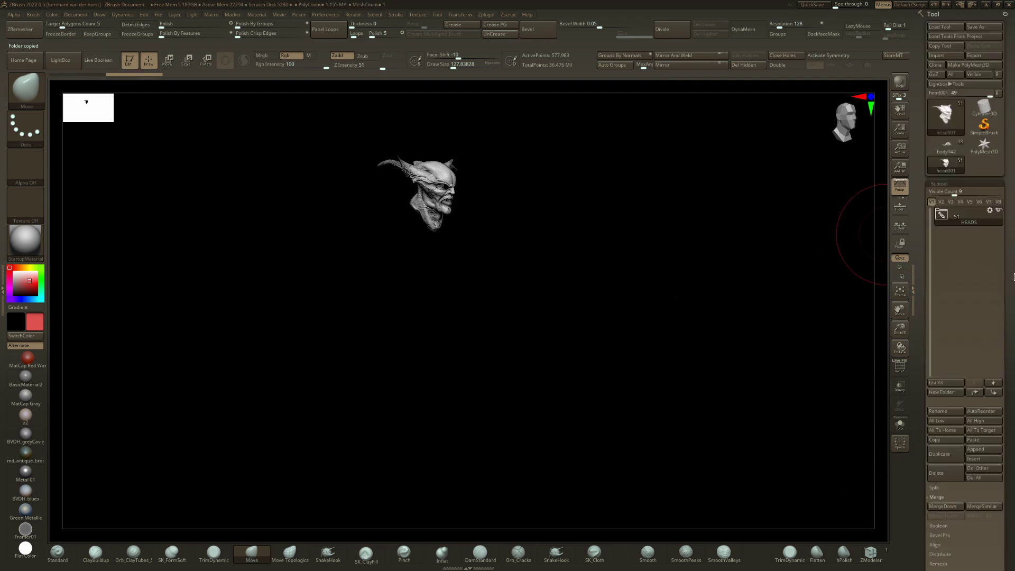
# Step: Return to the body042 tool, review its HEADS folder and layers, and leave the folder collapsed
pyautogui.click(946, 145)
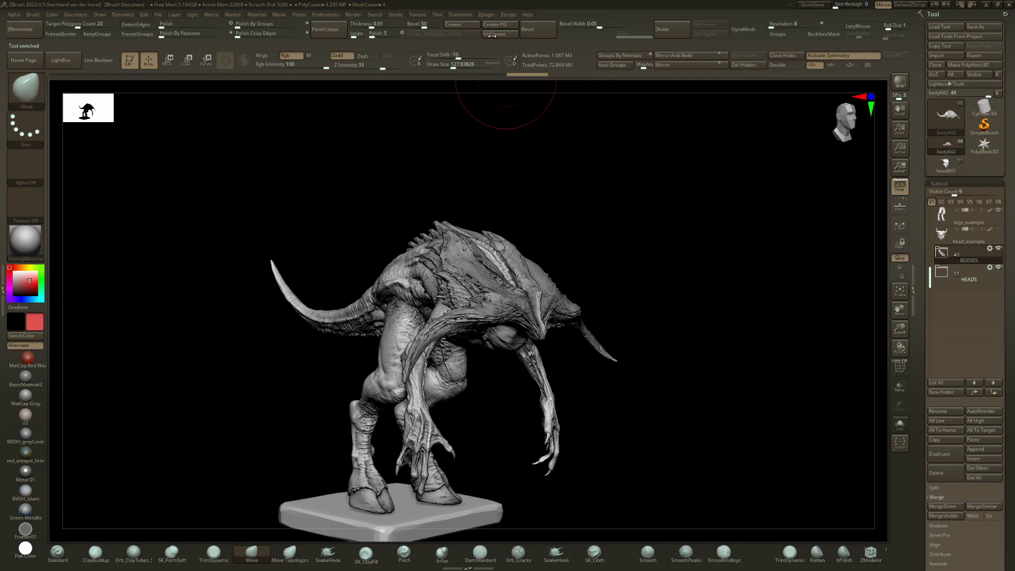
pyautogui.click(485, 14)
pyautogui.click(943, 273)
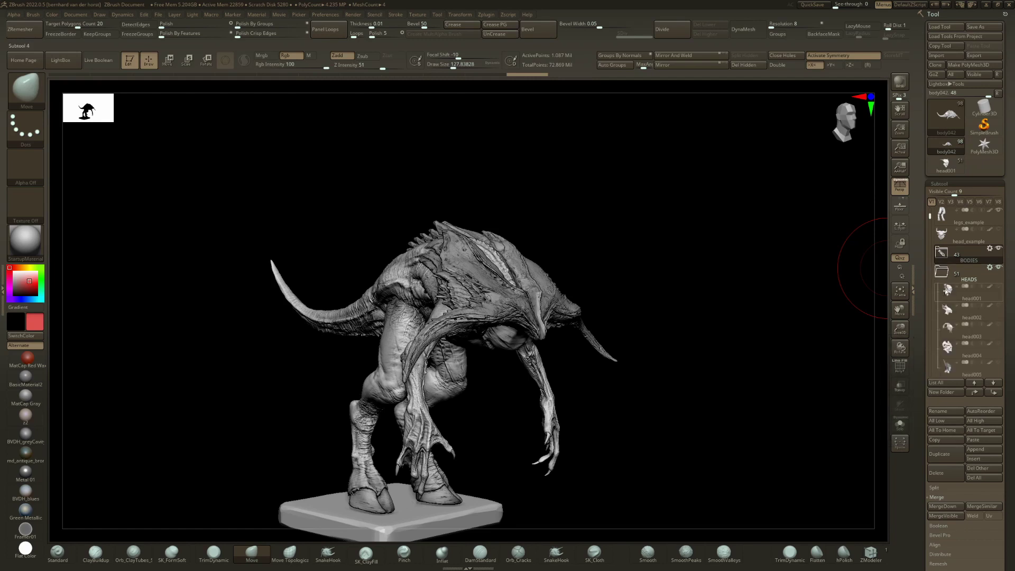
pyautogui.scroll(-5, 1010, 302)
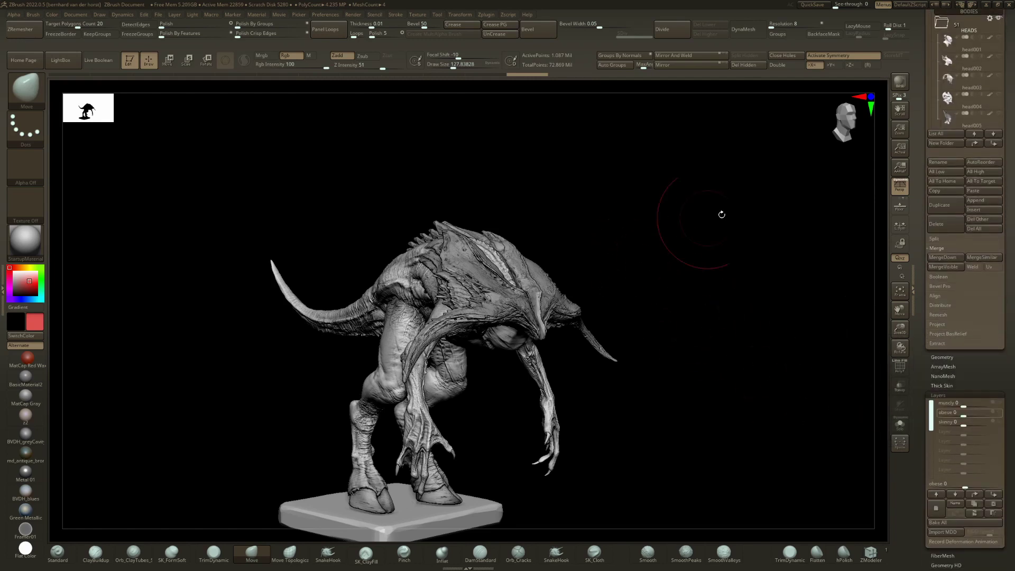
pyautogui.scroll(5, 1013, 259)
pyautogui.click(945, 275)
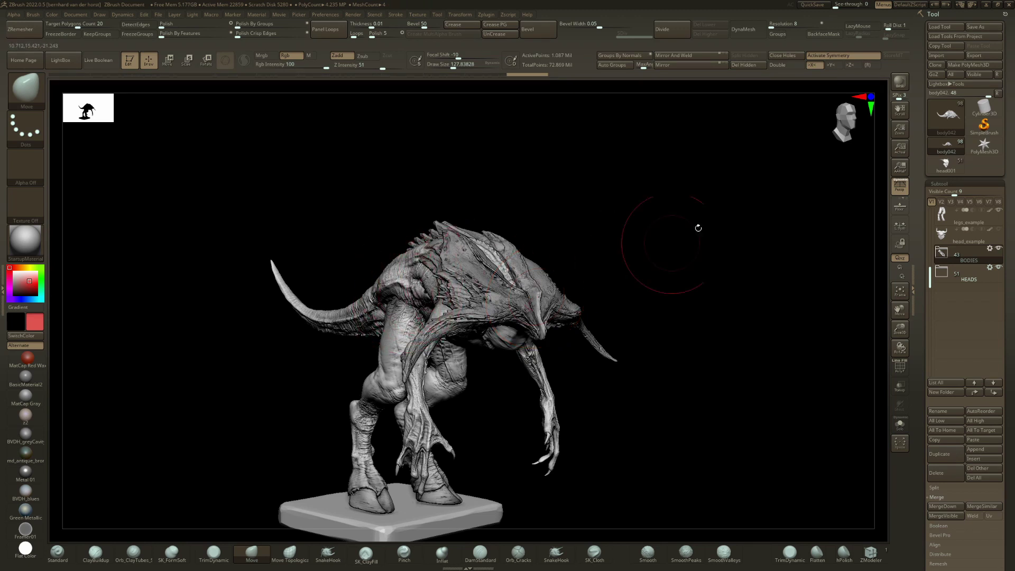
# Step: Expand the HEADS folder and preview its heads on the body one after another, from head002 to head012
pyautogui.moveTo(942, 253)
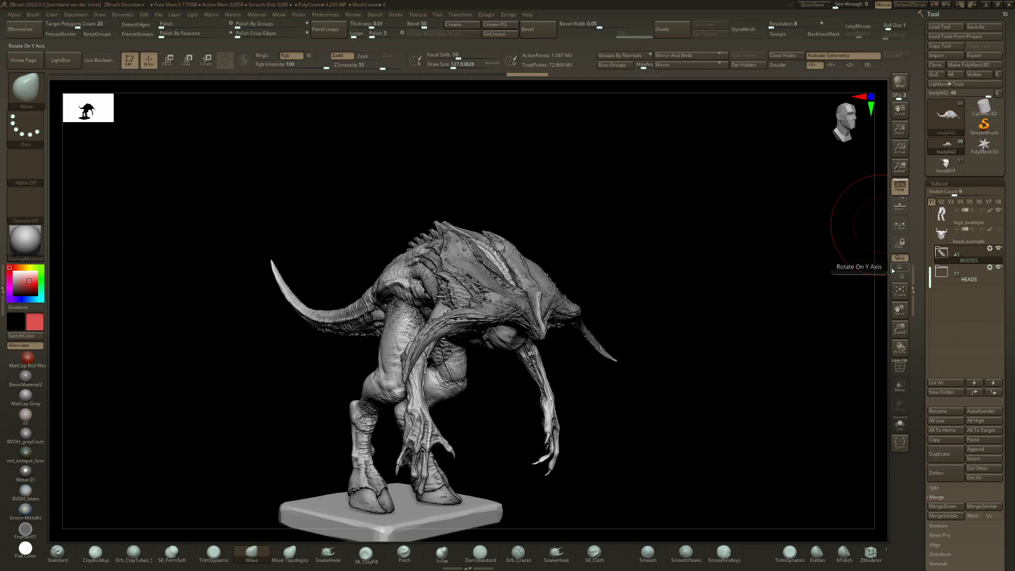
pyautogui.click(941, 273)
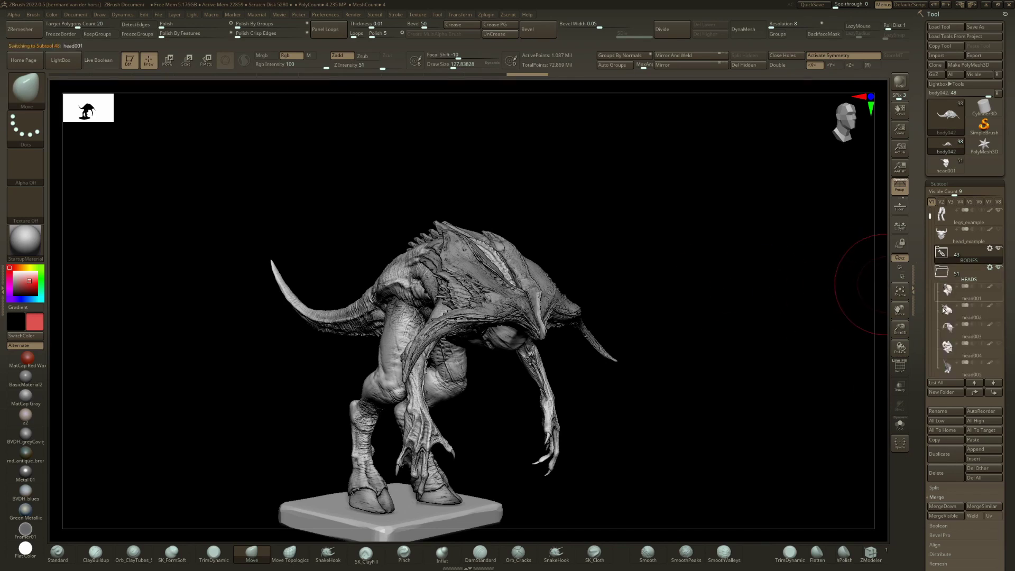
pyautogui.click(946, 309)
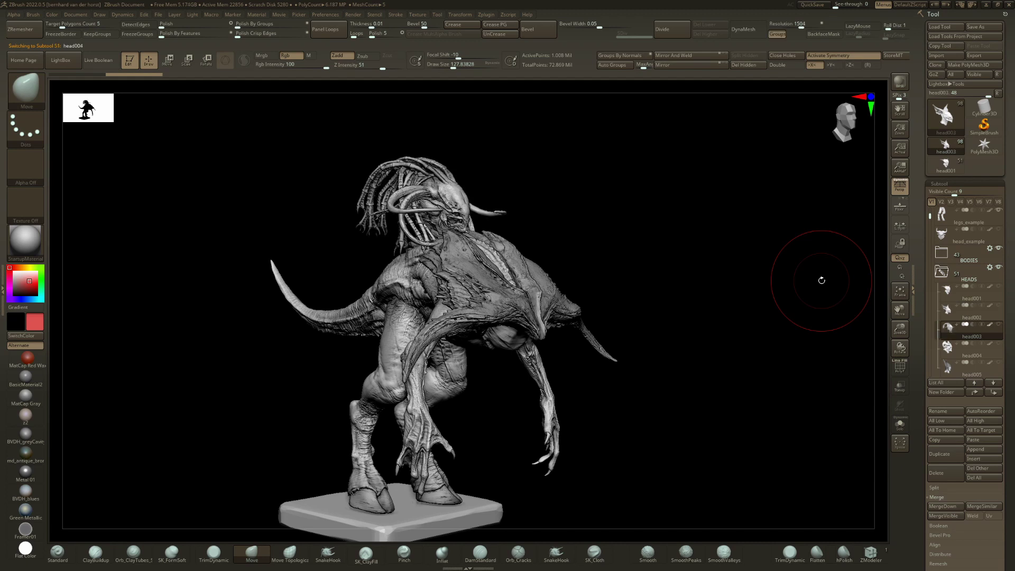
pyautogui.press('Down')
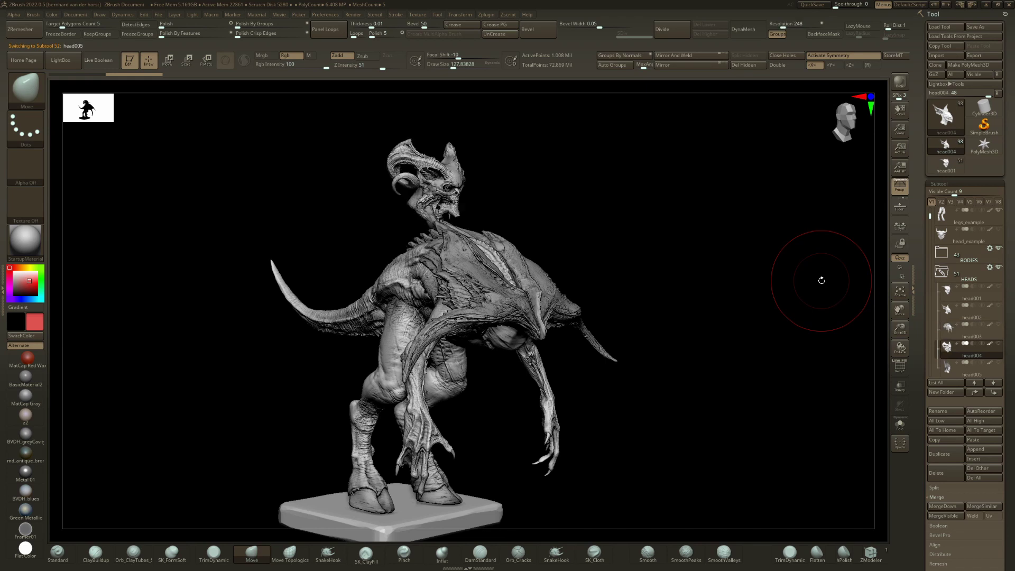
pyautogui.press('Down')
pyautogui.press('Down')
pyautogui.press('Down')
pyautogui.press('Down')
pyautogui.press('Down')
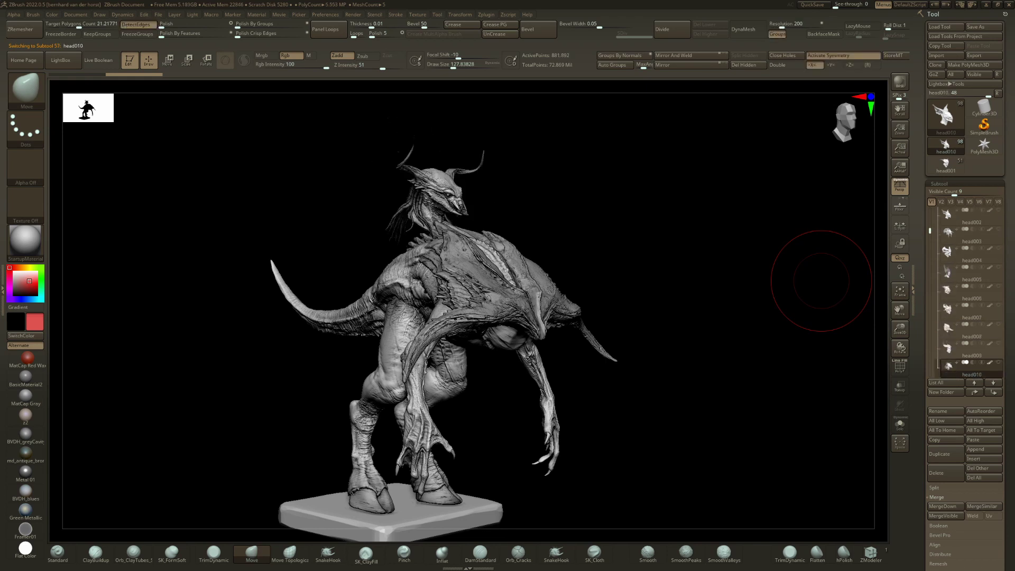
pyautogui.press('Down')
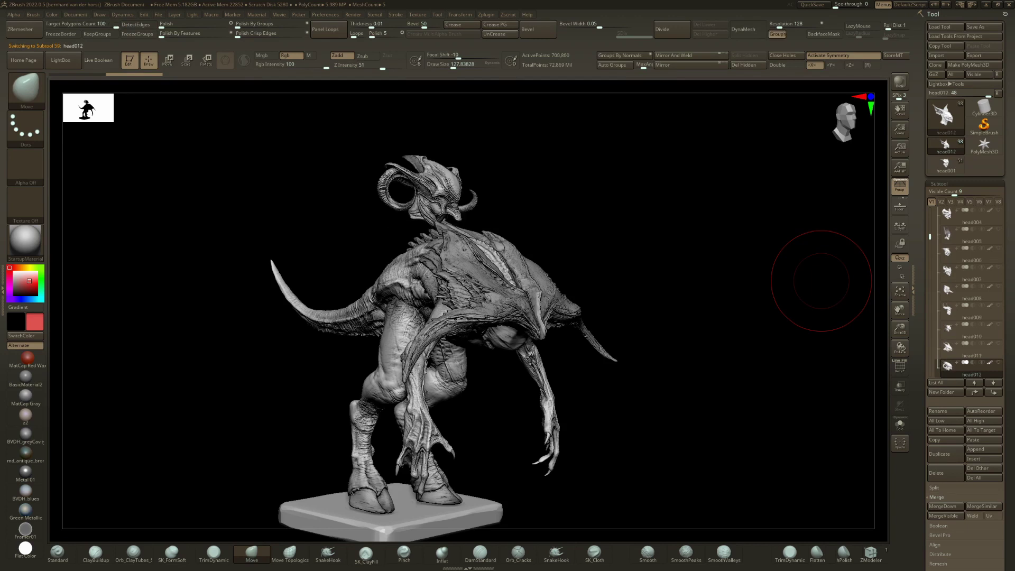
# Step: Go back through the head subtools to head004 and look over SubTool Master's folder commands
pyautogui.press('Up')
pyautogui.press('Up')
pyautogui.press('Up')
pyautogui.press('Up')
pyautogui.press('Up')
pyautogui.press('Up')
pyautogui.press('Up')
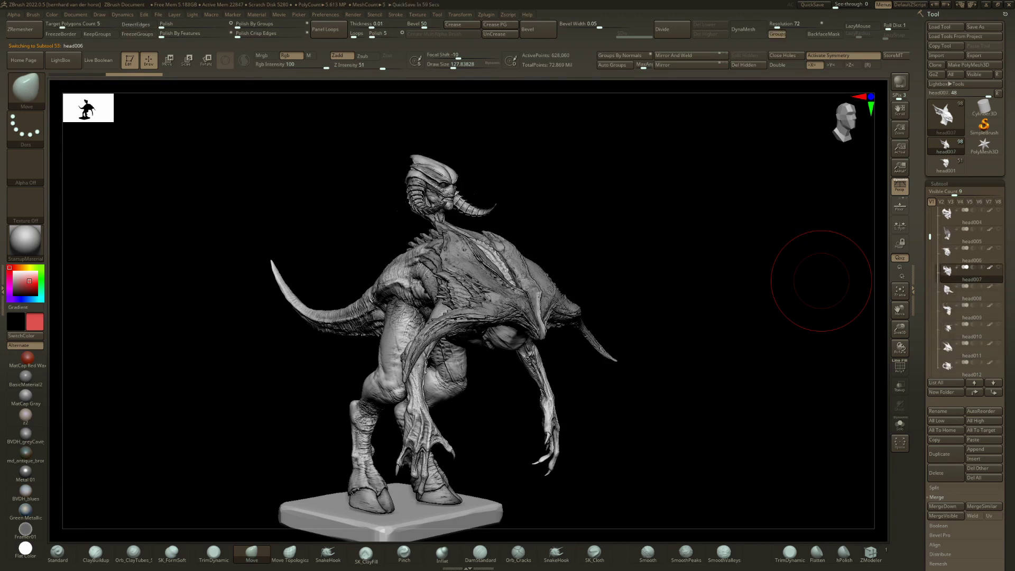
pyautogui.press('Up')
pyautogui.press('Up')
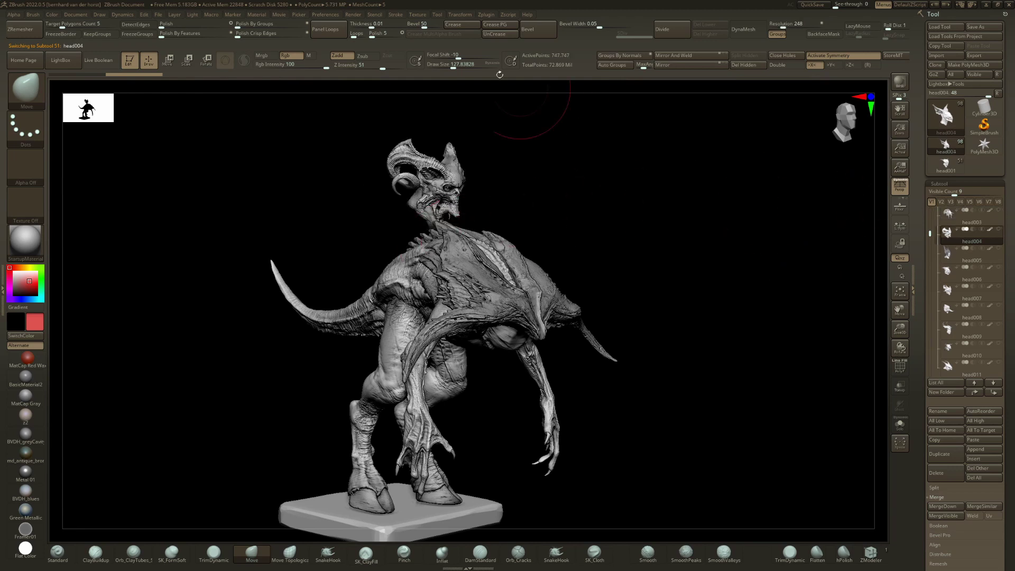
pyautogui.click(486, 15)
pyautogui.click(486, 14)
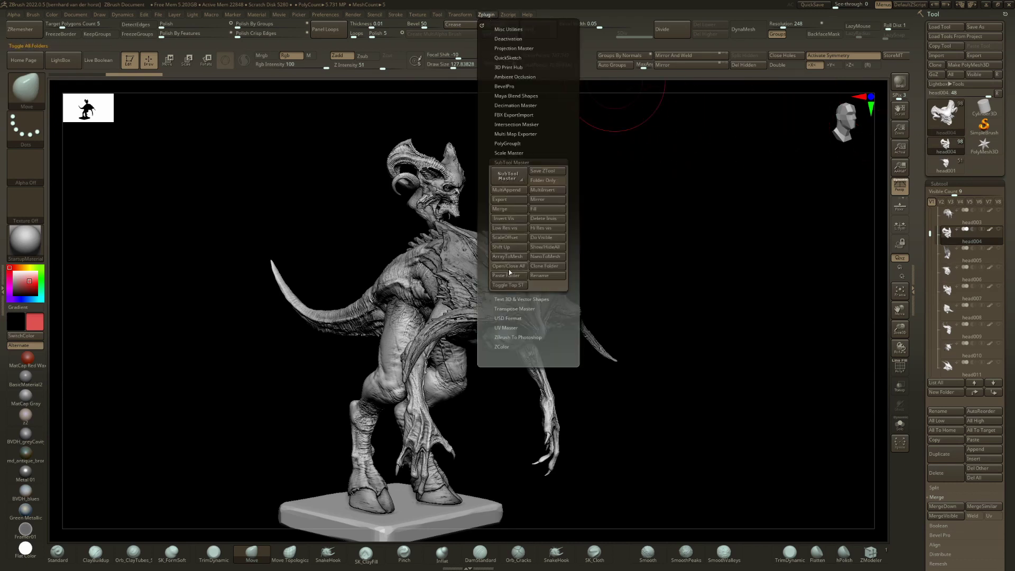
pyautogui.moveTo(974, 291)
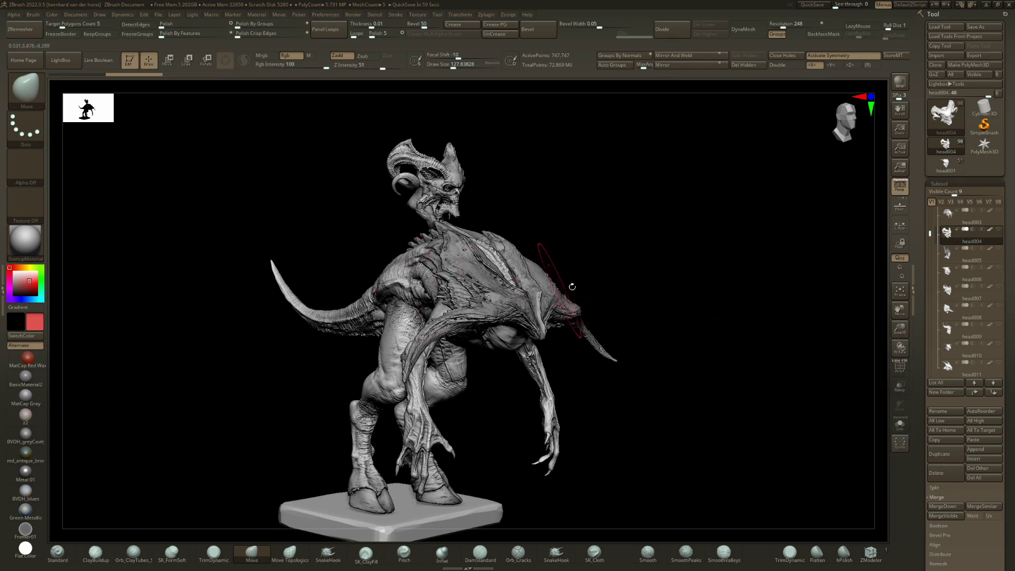
# Step: Select the head003 subtool from the subtool overview and bring its layer list into view
pyautogui.keyDown('shift'); pyautogui.moveTo(602, 290); pyautogui.dragTo(580, 258); pyautogui.keyUp('shift')
pyautogui.moveTo(580, 258); pyautogui.dragTo(760, 278, button='right')
pyautogui.press('n')
pyautogui.press('n')
pyautogui.press('n')
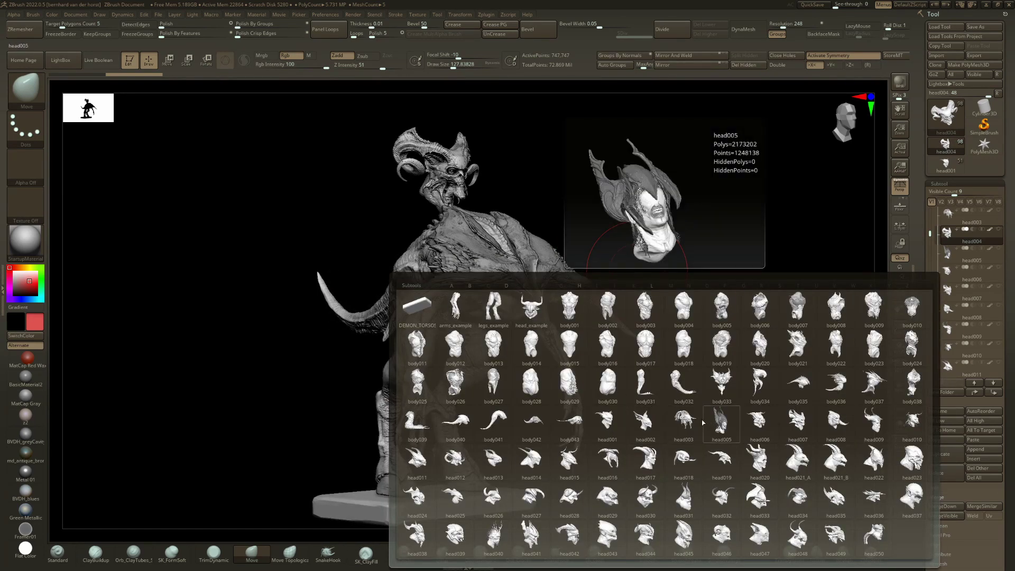
pyautogui.click(684, 422)
pyautogui.moveTo(576, 213); pyautogui.dragTo(593, 228, button='right')
pyautogui.moveTo(1014, 367); pyautogui.dragTo(1007, 253)
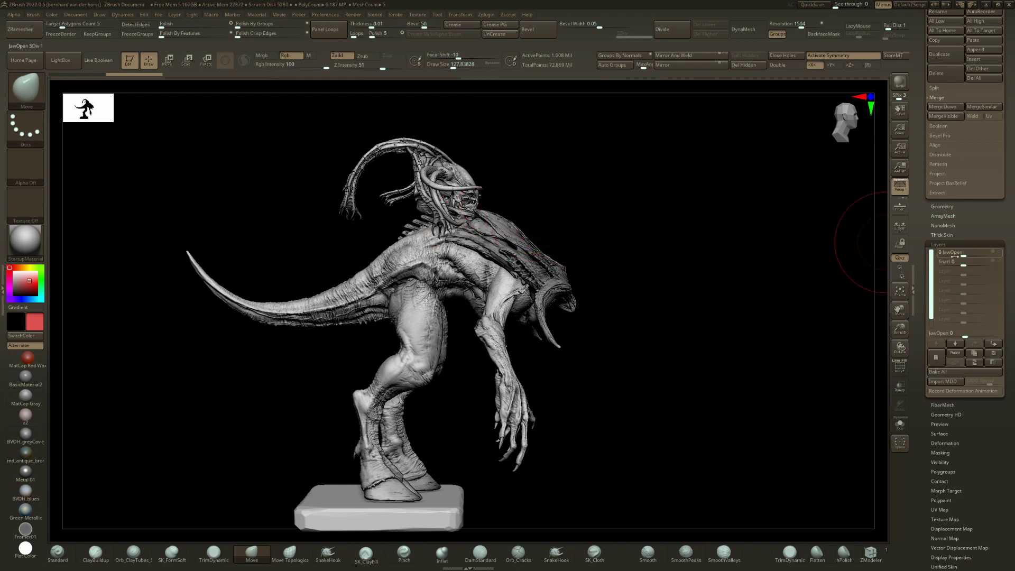
# Step: Add a new layer to head003 and move the head down toward the front of the torso
pyautogui.press('w')
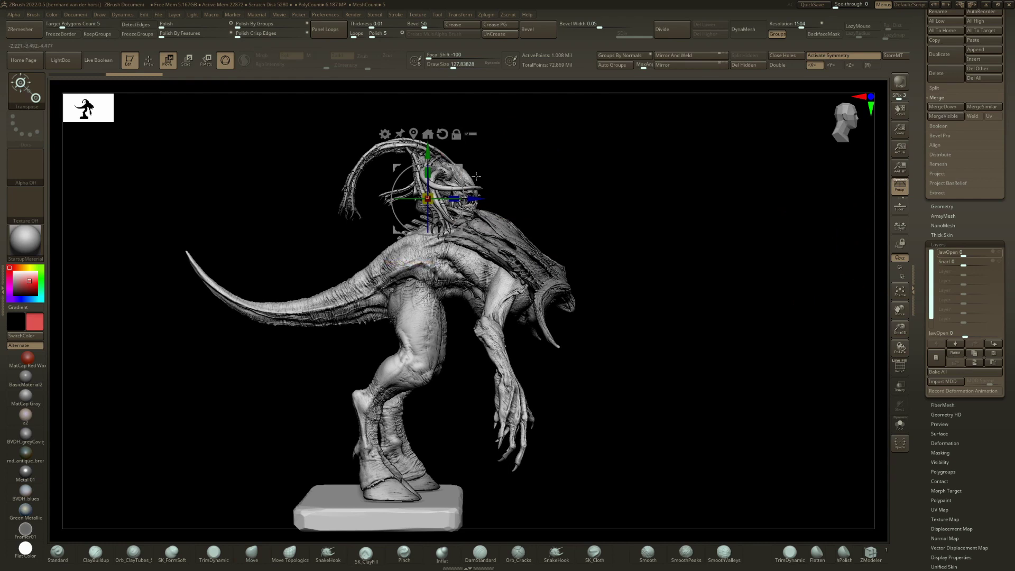
pyautogui.moveTo(461, 168); pyautogui.dragTo(587, 228)
pyautogui.hotkey('ctrl', 'z')
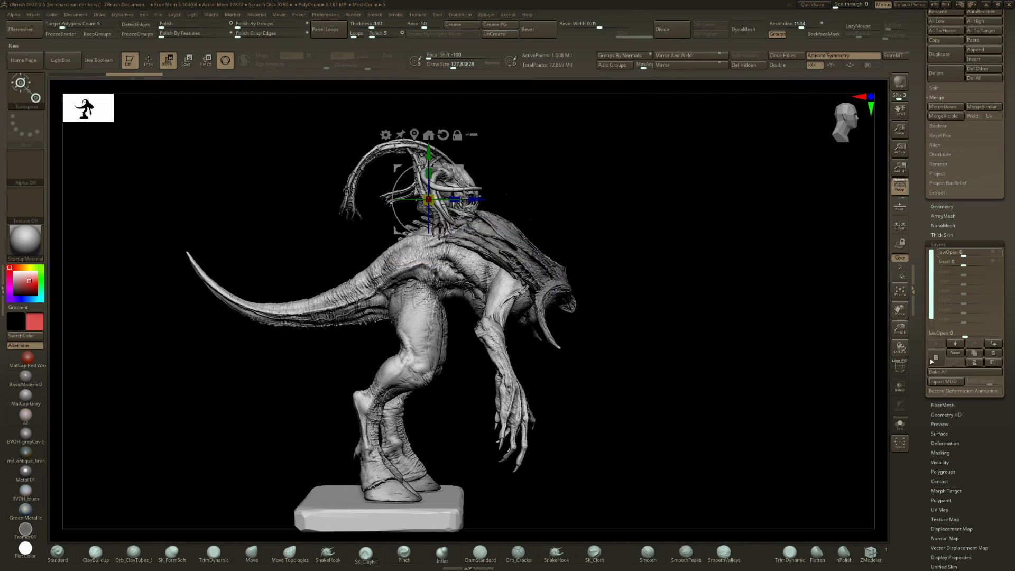
pyautogui.click(994, 353)
pyautogui.moveTo(464, 168)
pyautogui.mouseDown()
pyautogui.moveTo(604, 270)
pyautogui.moveTo(593, 292)
pyautogui.mouseUp()
# Step: Fit head003 beneath the front edge of the torso's shell, adjusting its position from front and side views
pyautogui.press('q')
pyautogui.moveTo(580, 266); pyautogui.dragTo(465, 317, button='right')
pyautogui.moveTo(671, 296); pyautogui.dragTo(526, 286, button='right')
pyautogui.press('w')
pyautogui.moveTo(618, 311)
pyautogui.mouseDown()
pyautogui.moveTo(638, 327)
pyautogui.moveTo(650, 314)
pyautogui.mouseUp()
pyautogui.press('q')
pyautogui.moveTo(466, 312); pyautogui.dragTo(682, 313, button='right')
pyautogui.press('w')
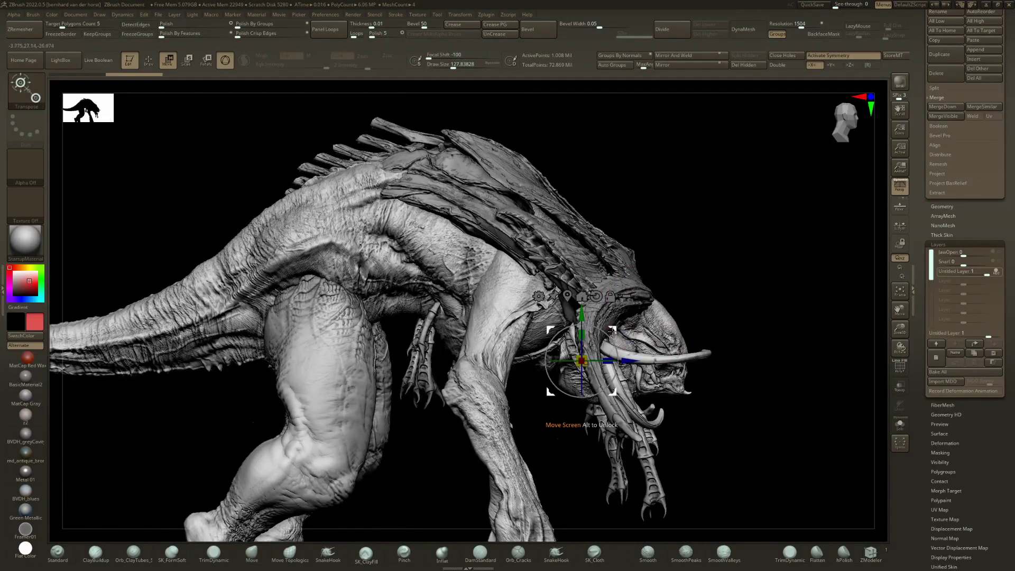
pyautogui.moveTo(617, 326); pyautogui.dragTo(595, 300)
# Step: Nudge head003 forward and up from the side view to seat its neck in the torso
pyautogui.press('q')
pyautogui.moveTo(714, 267)
pyautogui.mouseDown(button='right')
pyautogui.moveTo(656, 267)
pyautogui.moveTo(626, 286)
pyautogui.moveTo(625, 265)
pyautogui.moveTo(509, 198)
pyautogui.mouseUp(button='right')
pyautogui.keyDown('ctrl'); pyautogui.moveTo(589, 253); pyautogui.dragTo(627, 282, button='right'); pyautogui.keyUp('ctrl')
pyautogui.hotkey('shift', 'alt', 's')
pyautogui.moveTo(626, 283)
pyautogui.keyDown('alt'); pyautogui.mouseDown(button='right')
pyautogui.moveTo(521, 308)
pyautogui.moveTo(524, 343)
pyautogui.moveTo(493, 315)
pyautogui.moveTo(433, 314)
pyautogui.mouseUp(button='right'); pyautogui.keyUp('alt')
pyautogui.hotkey('shift', 'alt', 's')
pyautogui.keyDown('shift'); pyautogui.moveTo(489, 243); pyautogui.dragTo(558, 261, button='right'); pyautogui.keyUp('shift')
pyautogui.press('w')
pyautogui.moveTo(514, 251)
pyautogui.mouseDown()
pyautogui.moveTo(534, 252)
pyautogui.moveTo(528, 235)
pyautogui.mouseUp()
# Step: Lower head003 very slightly in the front view with the gizmo and return to Draw mode
pyautogui.press('q')
pyautogui.moveTo(594, 259); pyautogui.dragTo(539, 258, button='right')
pyautogui.hotkey('ctrl', 'shift', 's')
pyautogui.press('w')
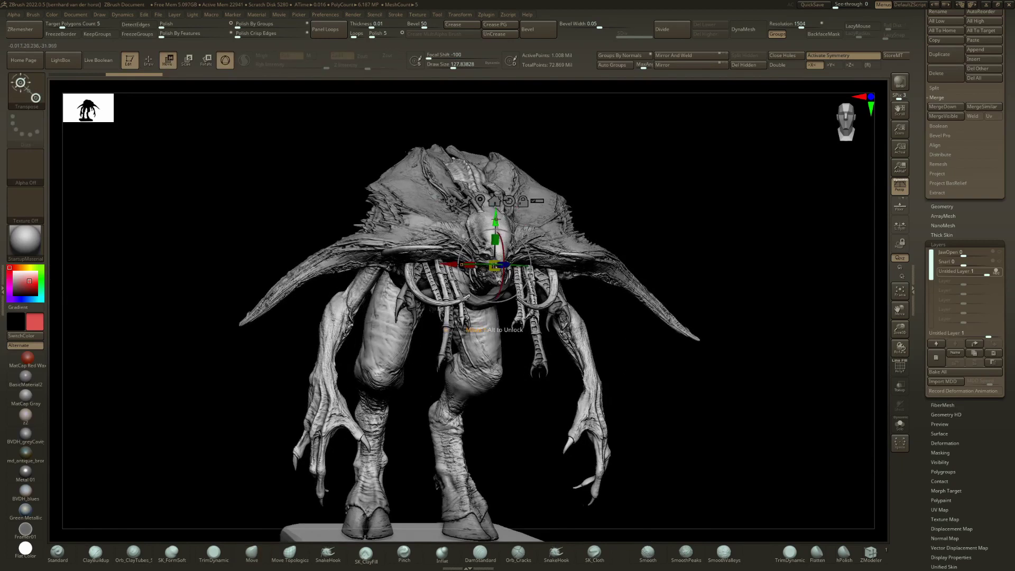
pyautogui.moveTo(496, 219)
pyautogui.mouseDown()
pyautogui.moveTo(497, 210)
pyautogui.moveTo(496, 222)
pyautogui.mouseUp()
pyautogui.press('q')
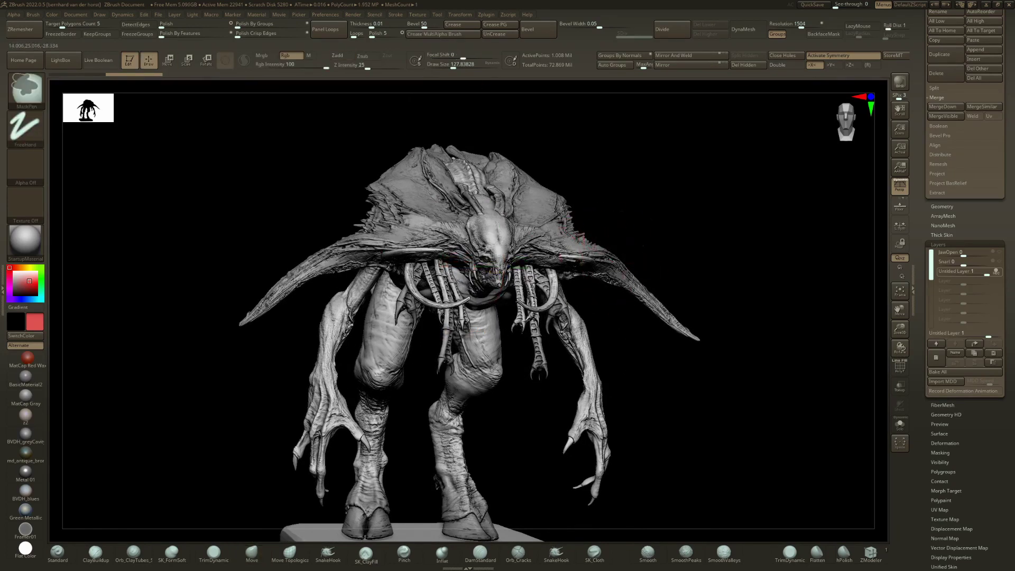
# Step: Stop recording on head003's added layer, then set JawOpen to 1 and Snarl to about 0.24
pyautogui.keyDown('ctrl'); pyautogui.moveTo(585, 267); pyautogui.dragTo(593, 301, button='right'); pyautogui.keyUp('ctrl')
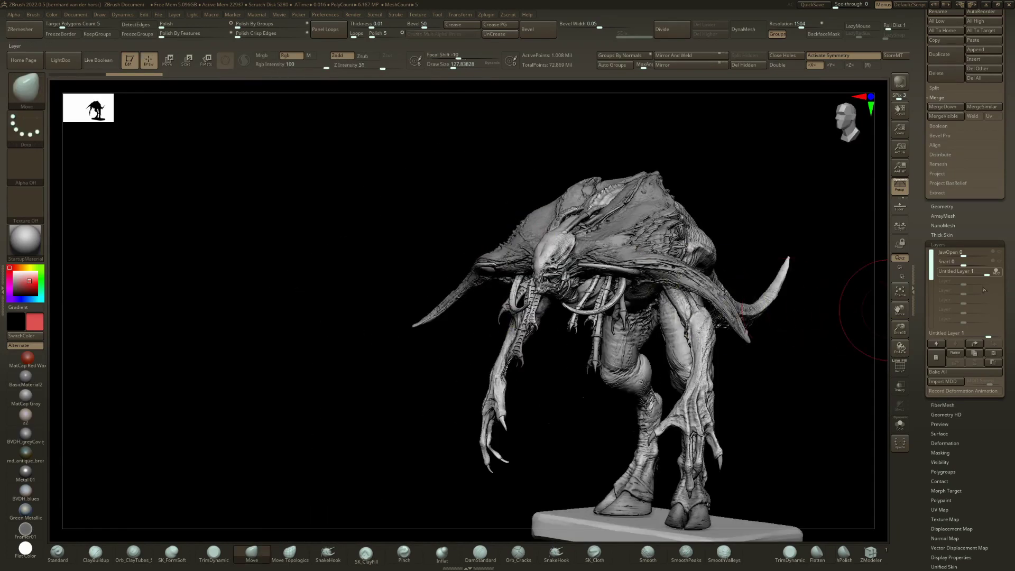
pyautogui.moveTo(987, 270)
pyautogui.mouseDown()
pyautogui.moveTo(958, 269)
pyautogui.moveTo(994, 272)
pyautogui.moveTo(978, 263)
pyautogui.moveTo(990, 254)
pyautogui.mouseUp()
pyautogui.click(973, 252)
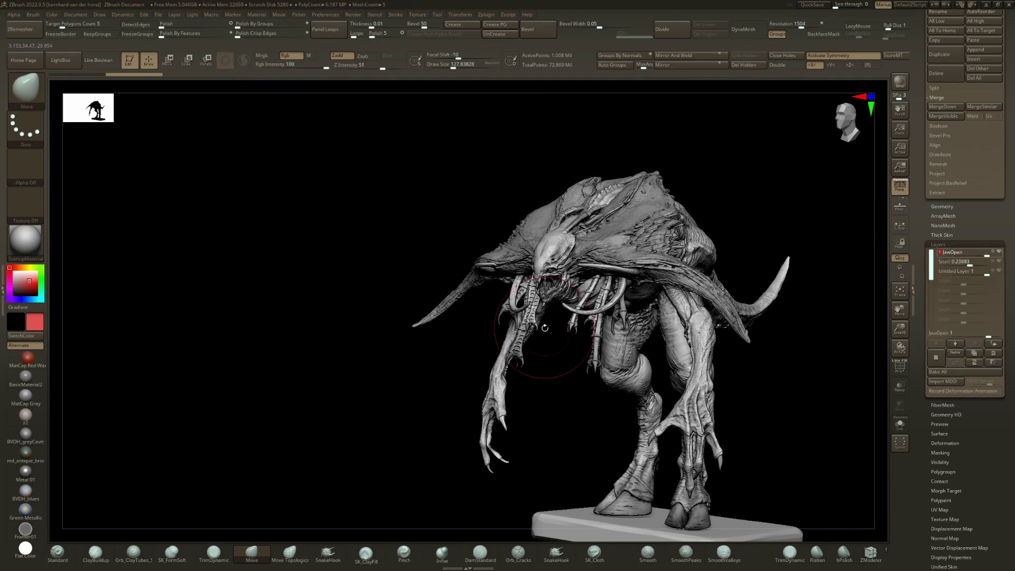
pyautogui.moveTo(554, 327)
pyautogui.mouseDown(button='right')
pyautogui.moveTo(618, 334)
pyautogui.moveTo(602, 332)
pyautogui.mouseUp(button='right')
pyautogui.keyDown('ctrl'); pyautogui.moveTo(575, 284); pyautogui.dragTo(577, 249, button='right'); pyautogui.keyUp('ctrl')
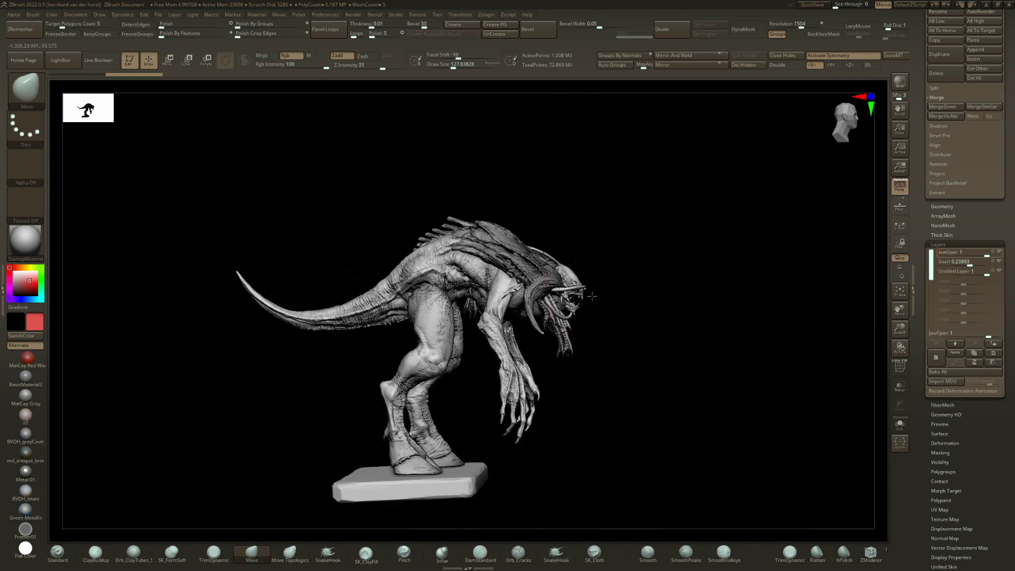
pyautogui.moveTo(661, 306); pyautogui.dragTo(624, 349, button='right')
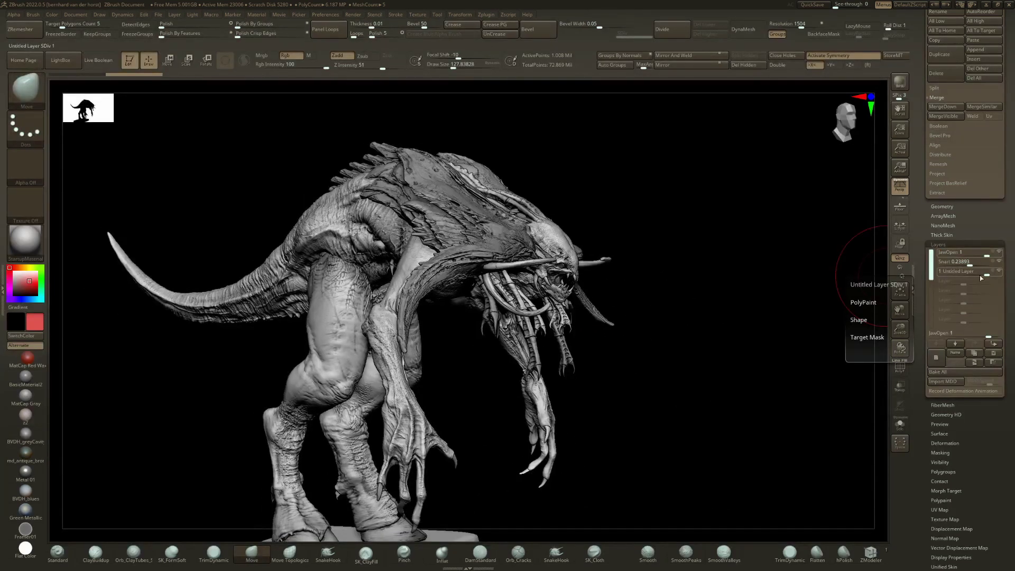
# Step: Resume recording on head003's added layer and adjust the head's rotation on the body
pyautogui.press('r')
pyautogui.moveTo(517, 271); pyautogui.dragTo(574, 272)
pyautogui.press('q')
pyautogui.moveTo(629, 279)
pyautogui.keyDown('ctrl'); pyautogui.mouseDown(button='right')
pyautogui.moveTo(618, 228)
pyautogui.moveTo(594, 256)
pyautogui.moveTo(516, 264)
pyautogui.moveTo(598, 270)
pyautogui.moveTo(462, 289)
pyautogui.mouseUp(button='right'); pyautogui.keyUp('ctrl')
pyautogui.moveTo(462, 288); pyautogui.dragTo(535, 289)
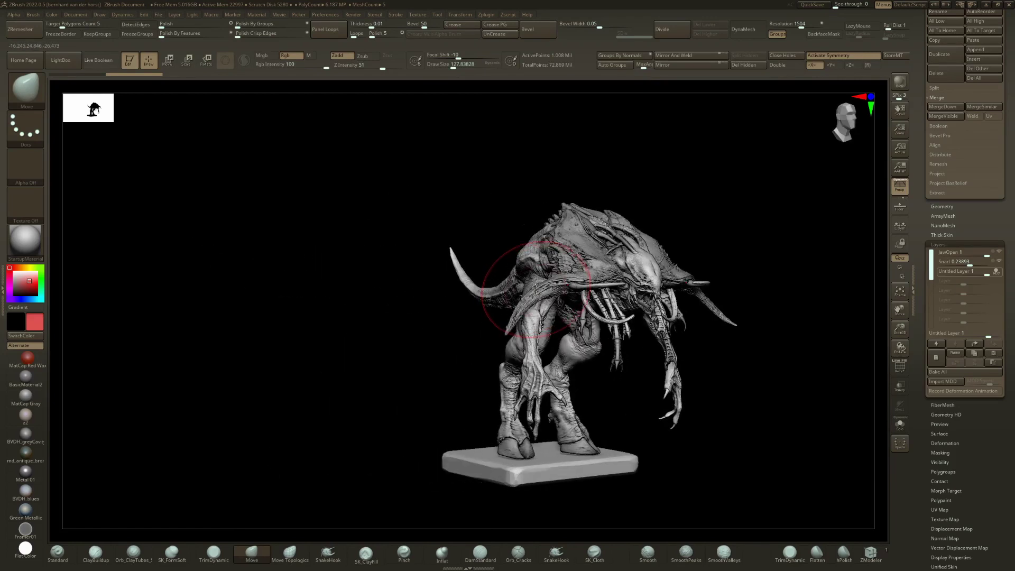
# Step: Browse through the different heads on the torso, switch to head011 and view the creature from the side
pyautogui.keyDown('alt'); pyautogui.click(590, 269); pyautogui.keyUp('alt')
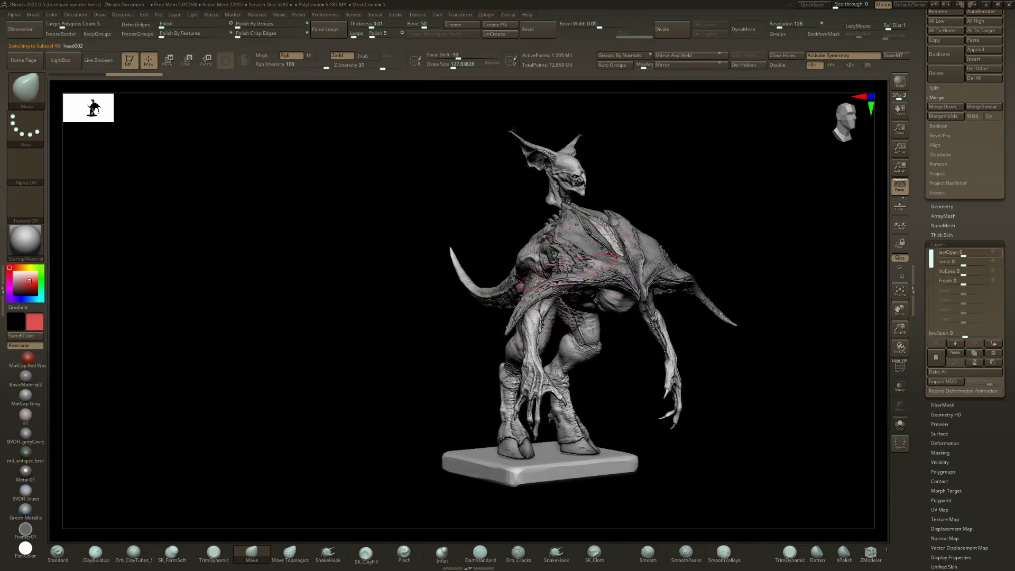
pyautogui.keyDown('alt'); pyautogui.click(565, 271); pyautogui.keyUp('alt')
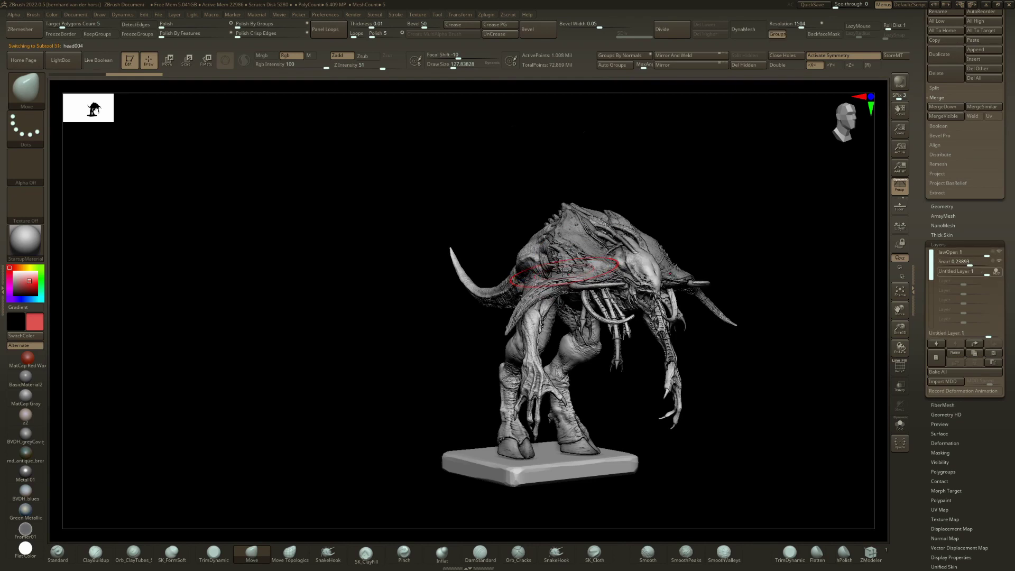
pyautogui.keyDown('alt'); pyautogui.click(564, 271); pyautogui.keyUp('alt')
pyautogui.keyDown('alt'); pyautogui.click(561, 271); pyautogui.keyUp('alt')
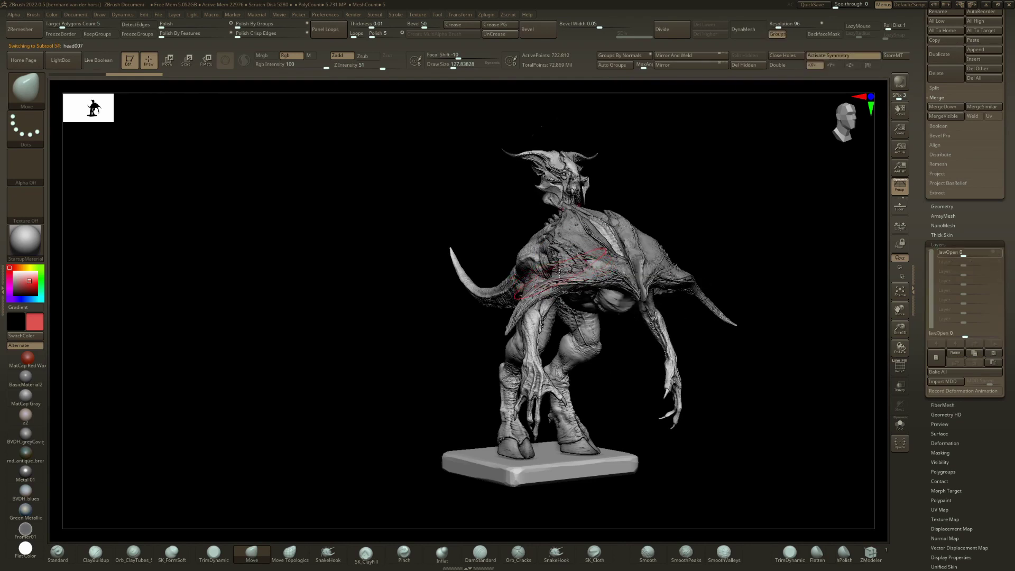
pyautogui.keyDown('alt'); pyautogui.click(561, 271); pyautogui.keyUp('alt')
pyautogui.keyDown('alt'); pyautogui.click(563, 272); pyautogui.keyUp('alt')
pyautogui.keyDown('alt'); pyautogui.click(560, 274); pyautogui.keyUp('alt')
pyautogui.keyDown('alt'); pyautogui.click(560, 271); pyautogui.keyUp('alt')
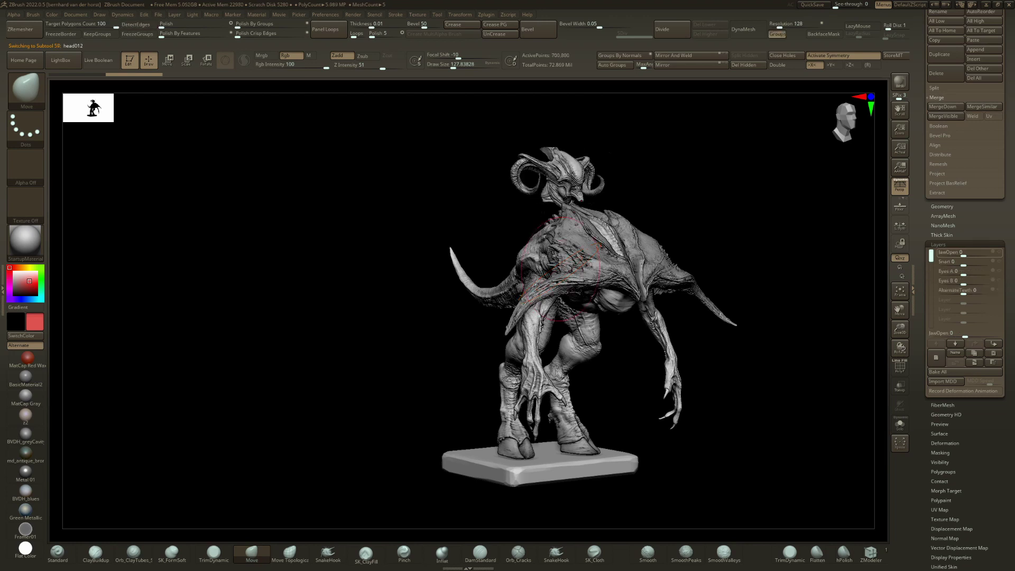
pyautogui.moveTo(601, 197); pyautogui.dragTo(674, 216)
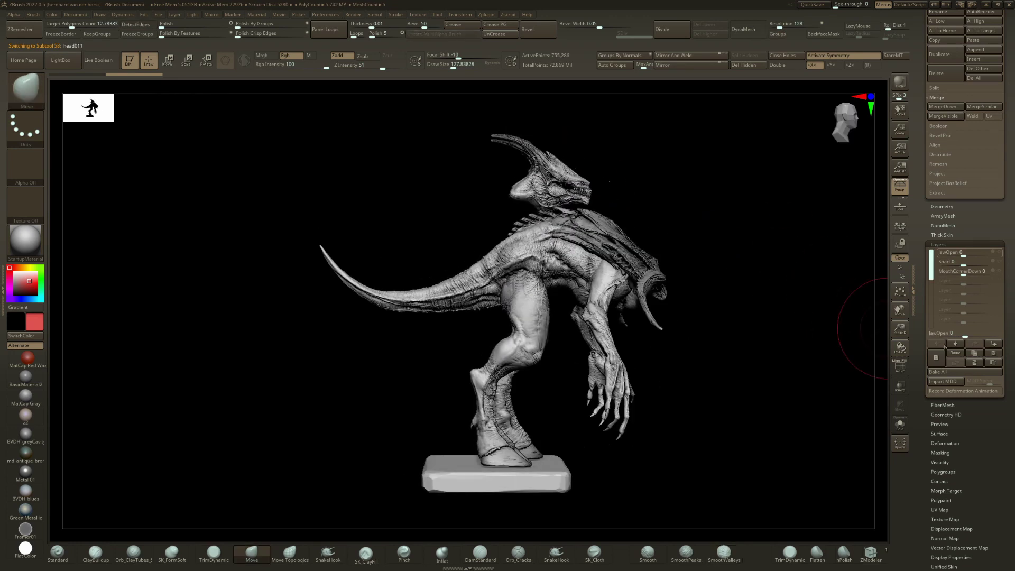
# Step: Add a recording layer to head011 and move and tilt the head into place at the front of the torso
pyautogui.press('w')
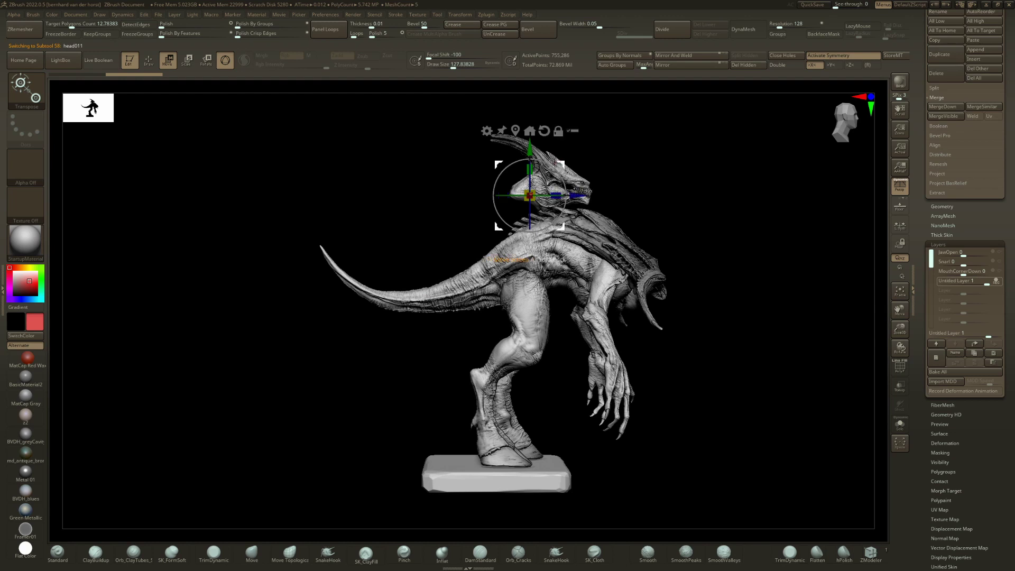
pyautogui.moveTo(529, 196); pyautogui.dragTo(635, 302)
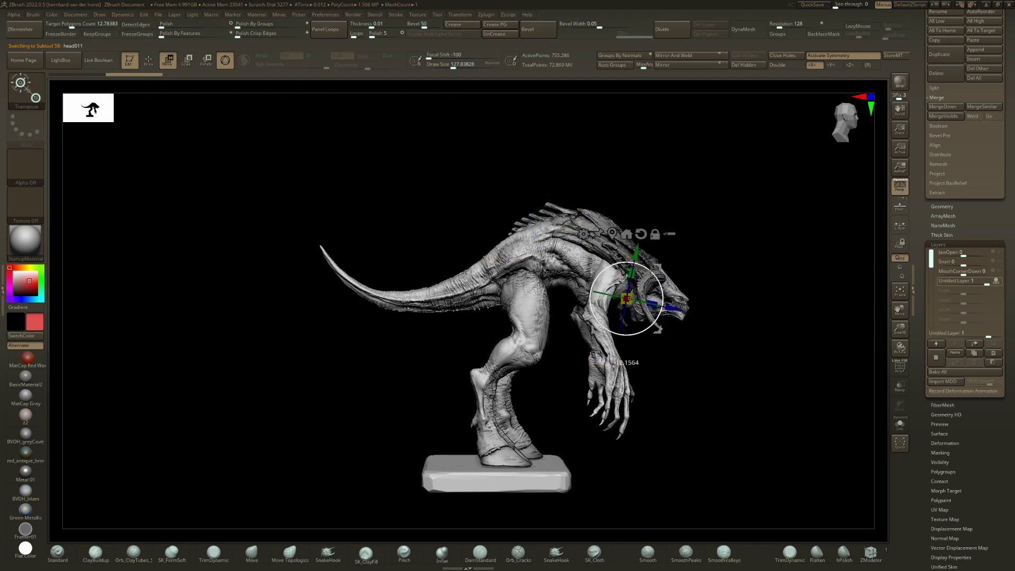
pyautogui.press('q')
pyautogui.moveTo(654, 262)
pyautogui.mouseDown(button='right')
pyautogui.moveTo(475, 272)
pyautogui.moveTo(631, 291)
pyautogui.moveTo(515, 280)
pyautogui.moveTo(487, 288)
pyautogui.moveTo(648, 289)
pyautogui.moveTo(703, 270)
pyautogui.mouseUp(button='right')
pyautogui.press('w')
pyautogui.moveTo(731, 254); pyautogui.dragTo(749, 252)
pyautogui.press('q')
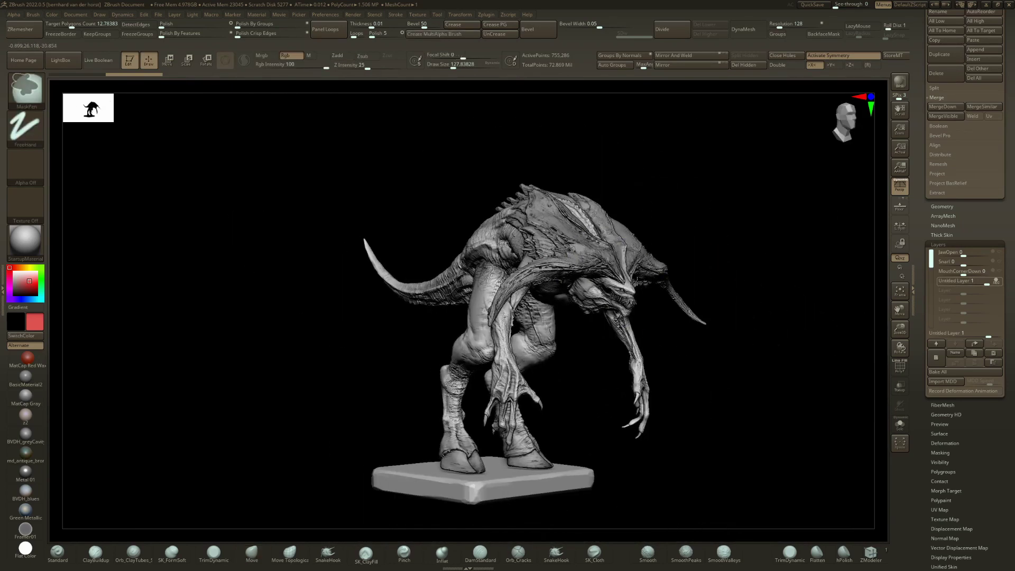
# Step: Scale head011 uniformly on its added layer to fit the torso, checking the fit from the side, front and below
pyautogui.moveTo(637, 280)
pyautogui.keyDown('alt'); pyautogui.mouseDown(button='right')
pyautogui.moveTo(661, 283)
pyautogui.moveTo(635, 294)
pyautogui.moveTo(664, 295)
pyautogui.moveTo(720, 281)
pyautogui.mouseUp(button='right'); pyautogui.keyUp('alt')
pyautogui.keyDown('ctrl'); pyautogui.moveTo(674, 308); pyautogui.dragTo(668, 273, button='right'); pyautogui.keyUp('ctrl')
pyautogui.press('r')
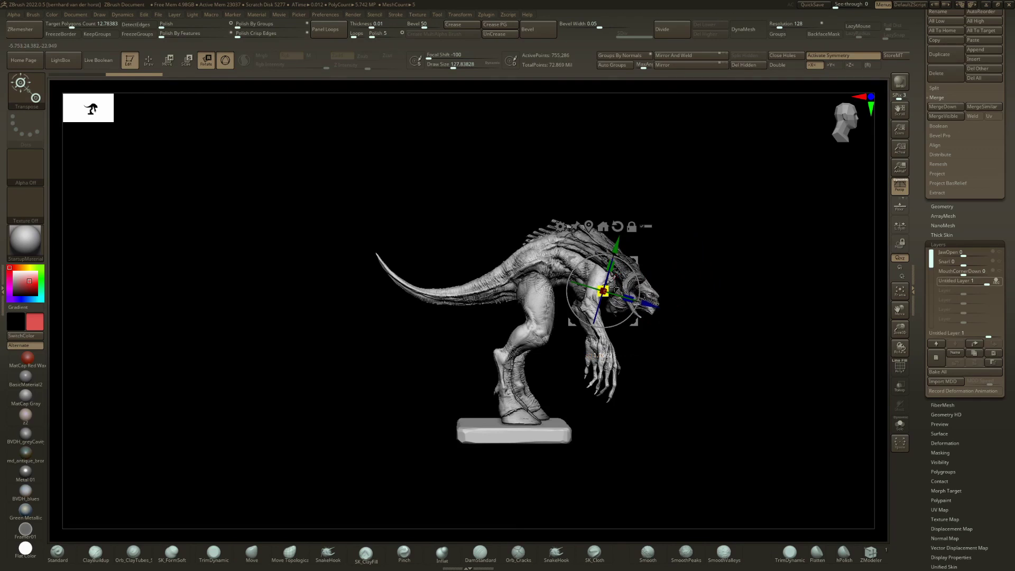
pyautogui.press('q')
pyautogui.moveTo(714, 296)
pyautogui.keyDown('ctrl'); pyautogui.mouseDown(button='right')
pyautogui.moveTo(719, 304)
pyautogui.moveTo(722, 290)
pyautogui.moveTo(645, 271)
pyautogui.moveTo(618, 275)
pyautogui.mouseUp(button='right'); pyautogui.keyUp('ctrl')
pyautogui.press('r')
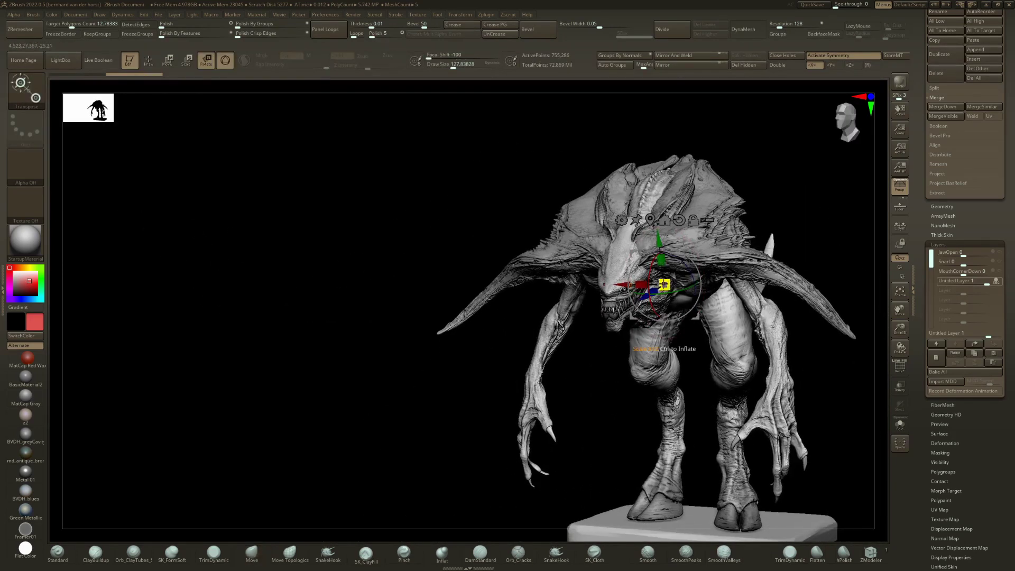
pyautogui.press('q')
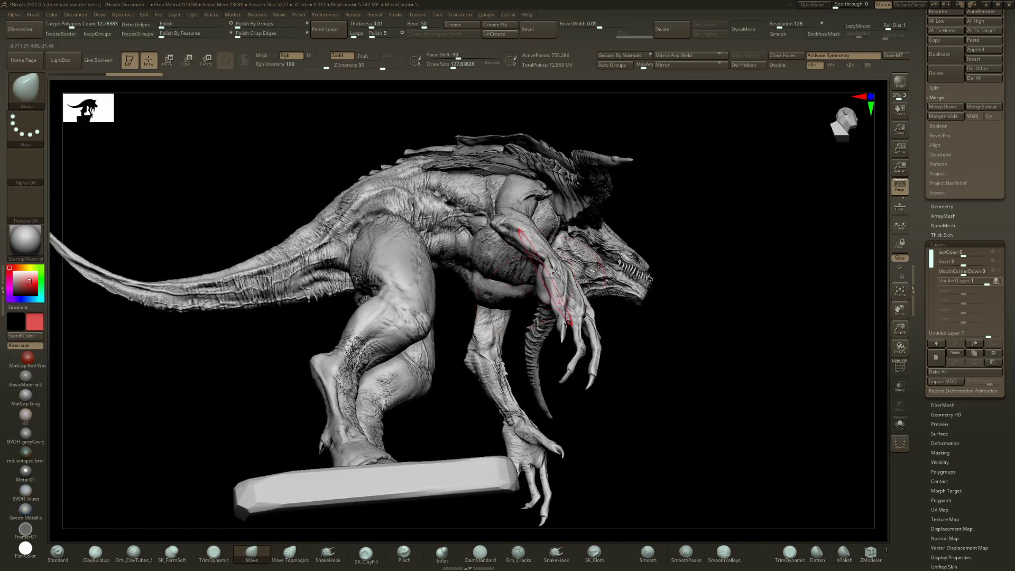
pyautogui.moveTo(551, 276)
pyautogui.mouseDown(button='right')
pyautogui.moveTo(608, 286)
pyautogui.moveTo(545, 289)
pyautogui.mouseUp(button='right')
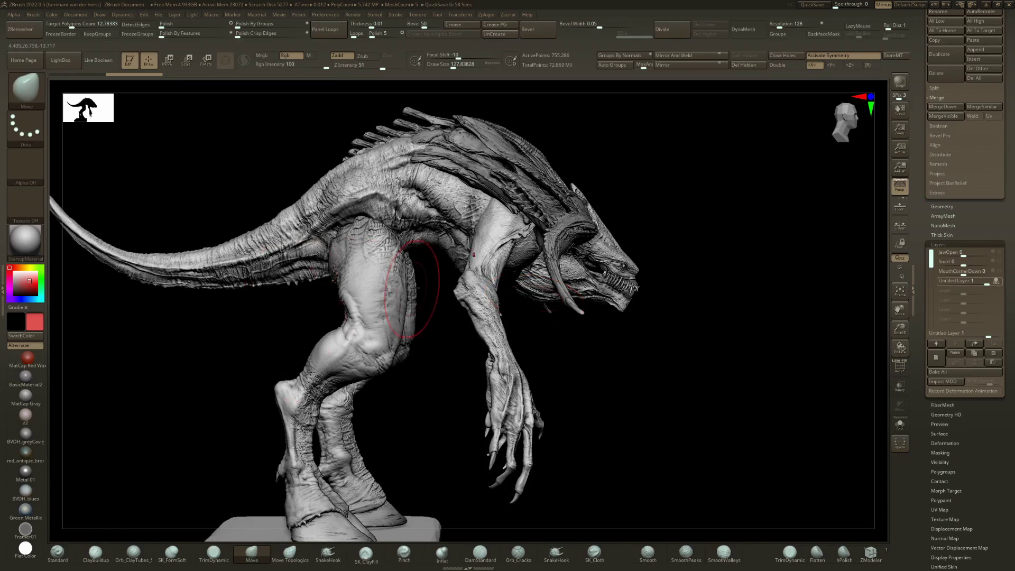
pyautogui.press('1')
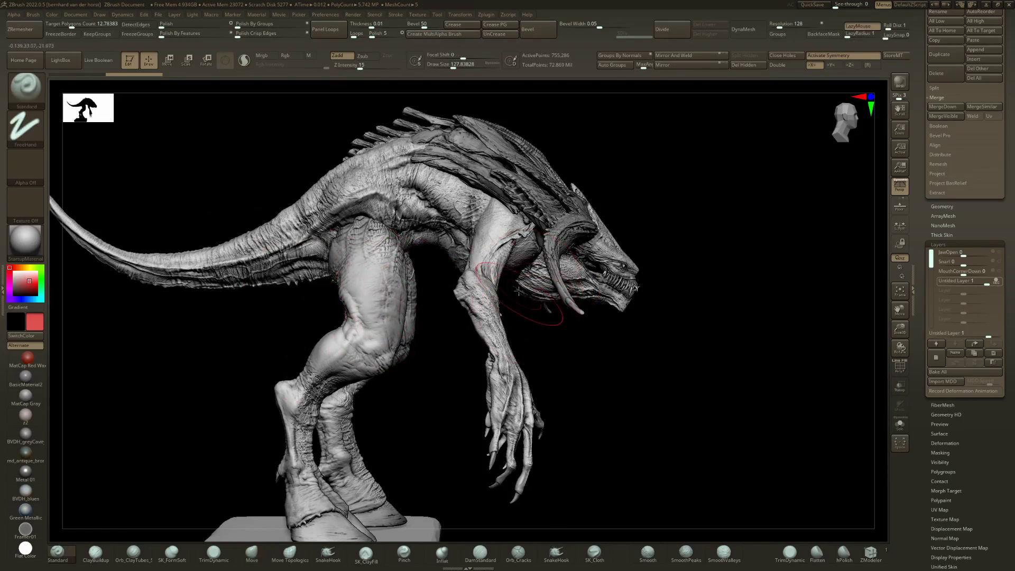
pyautogui.press('b')
pyautogui.press('c')
pyautogui.press('b')
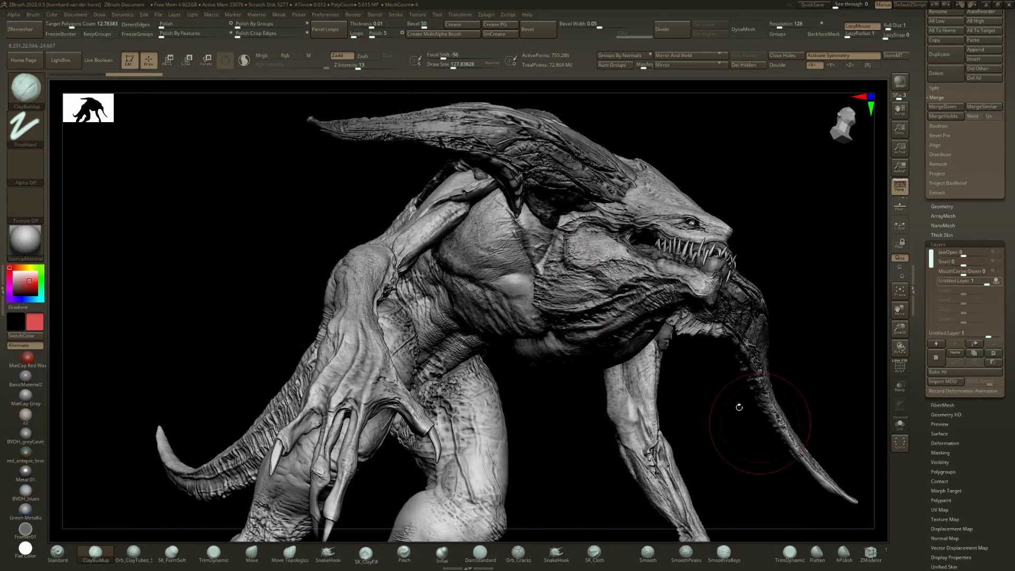
# Step: Refine head011's fit with the Move brush, enlarging its draw size to about 217 and undoing the last stroke
pyautogui.press('b')
pyautogui.press('m')
pyautogui.press('v')
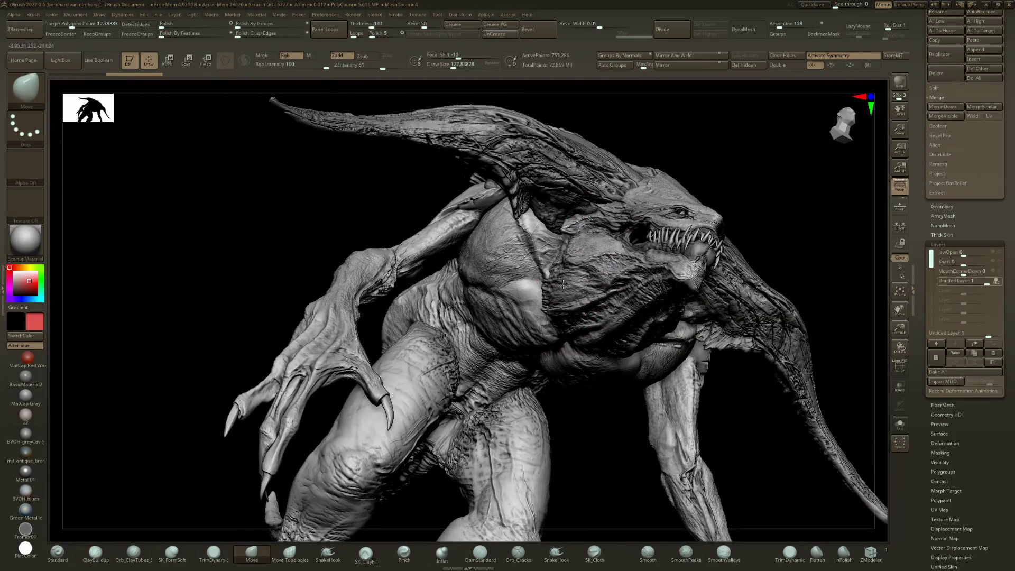
pyautogui.moveTo(559, 293); pyautogui.dragTo(381, 266, button='right')
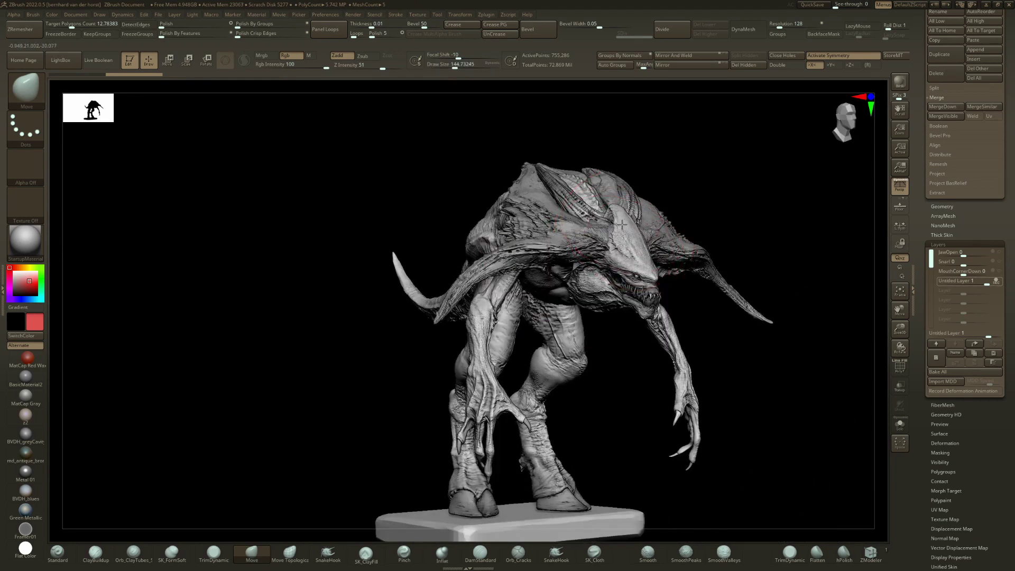
pyautogui.moveTo(339, 284); pyautogui.dragTo(573, 283)
pyautogui.press('space')
pyautogui.moveTo(618, 236); pyautogui.dragTo(631, 253)
pyautogui.press('space')
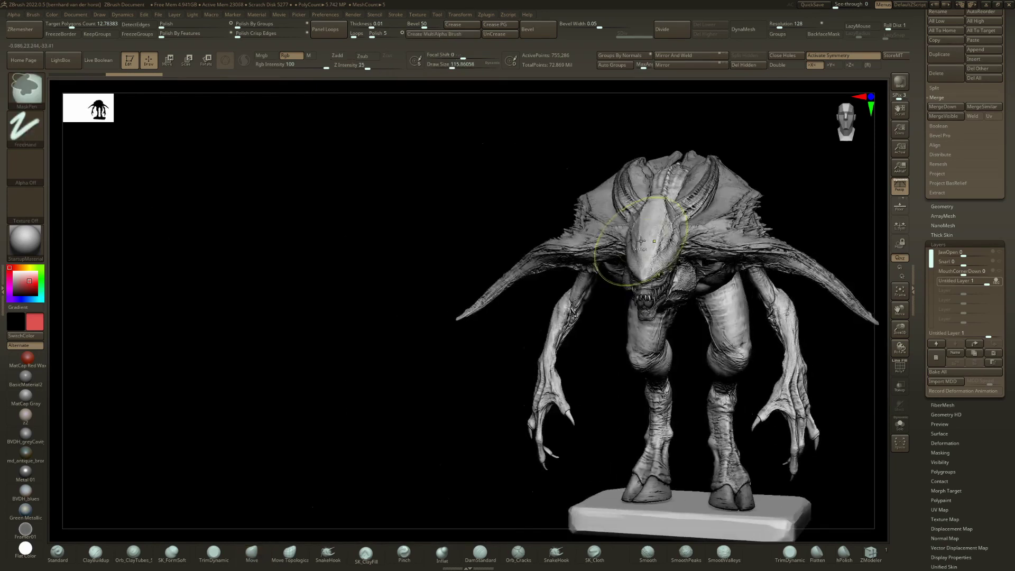
pyautogui.press('space')
pyautogui.moveTo(614, 235); pyautogui.dragTo(626, 235)
pyautogui.hotkey('ctrl', 'z')
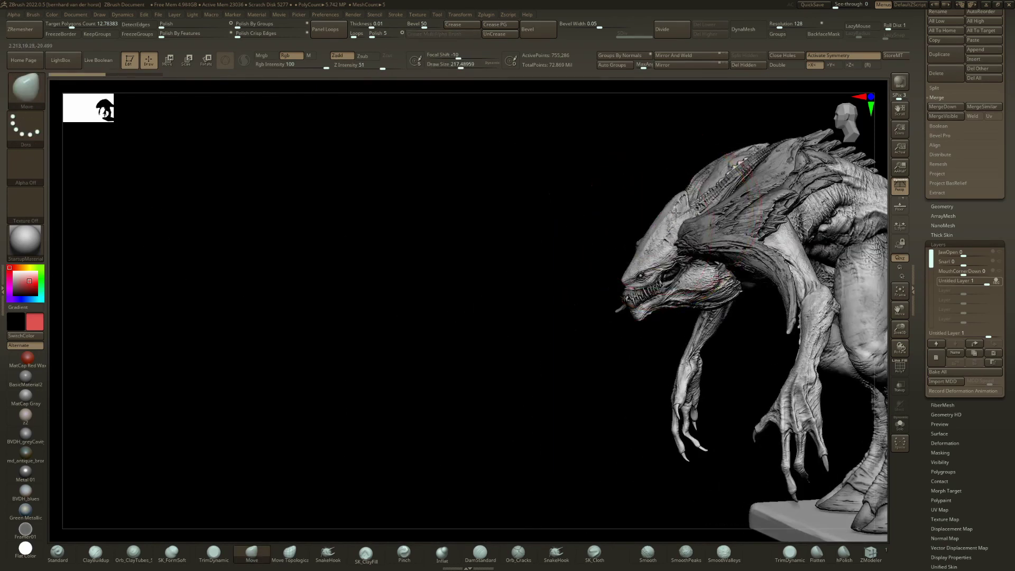
# Step: Set the Move brush's draw size to about 124 and reshape head011 where it meets the torso
pyautogui.moveTo(671, 250)
pyautogui.mouseDown(button='right')
pyautogui.moveTo(740, 251)
pyautogui.moveTo(689, 254)
pyautogui.mouseUp(button='right')
pyautogui.press('space')
pyautogui.moveTo(689, 255); pyautogui.dragTo(675, 253)
pyautogui.press('space')
pyautogui.moveTo(680, 255); pyautogui.dragTo(692, 258)
# Step: Set head011's JawOpen layer to 1, Snarl to about 0.65 and MouthCornerDown to about -0.08
pyautogui.moveTo(699, 260); pyautogui.dragTo(674, 271, button='right')
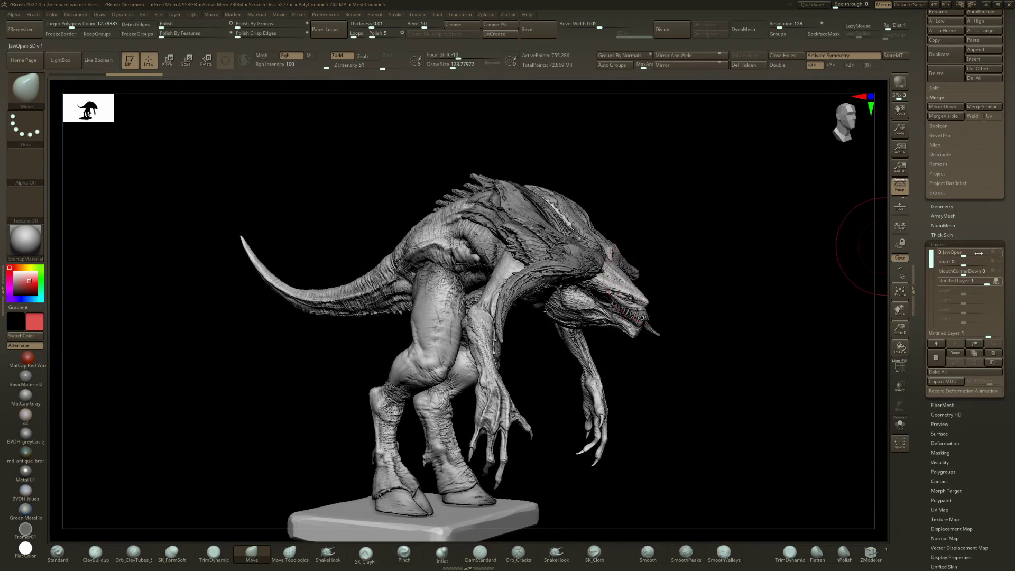
pyautogui.moveTo(981, 254)
pyautogui.mouseDown()
pyautogui.moveTo(989, 254)
pyautogui.moveTo(975, 271)
pyautogui.mouseUp()
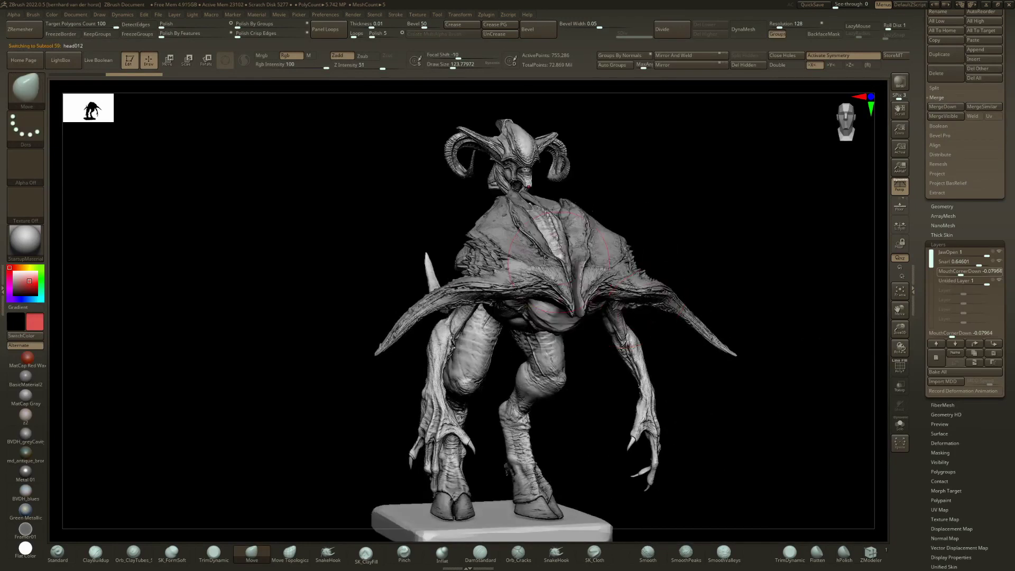
# Step: Switch to head013, add a recording layer and move the head down and forward into the front of the torso
pyautogui.keyDown('alt'); pyautogui.click(558, 287); pyautogui.keyUp('alt')
pyautogui.moveTo(557, 287); pyautogui.dragTo(564, 288, button='right')
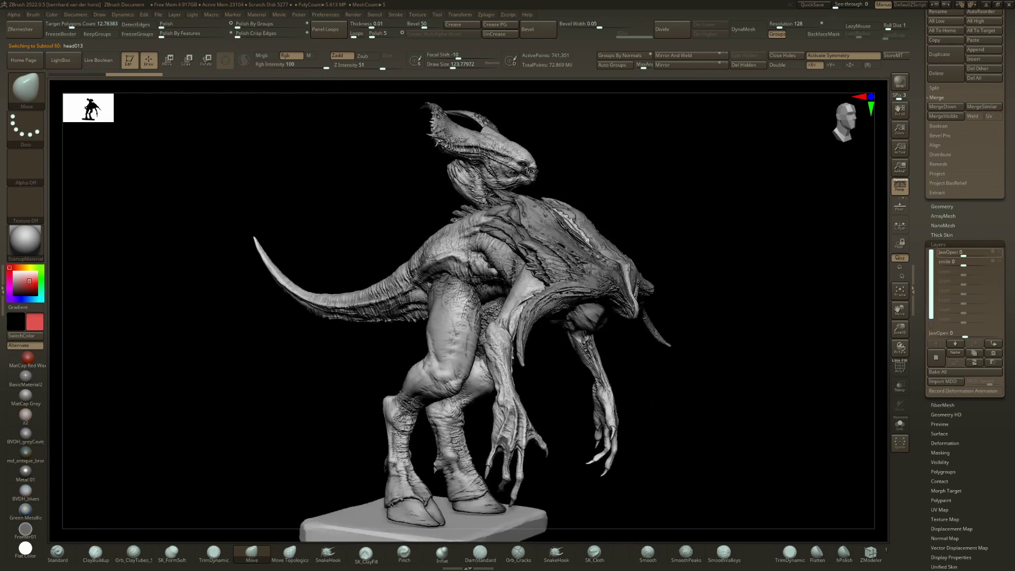
pyautogui.press('w')
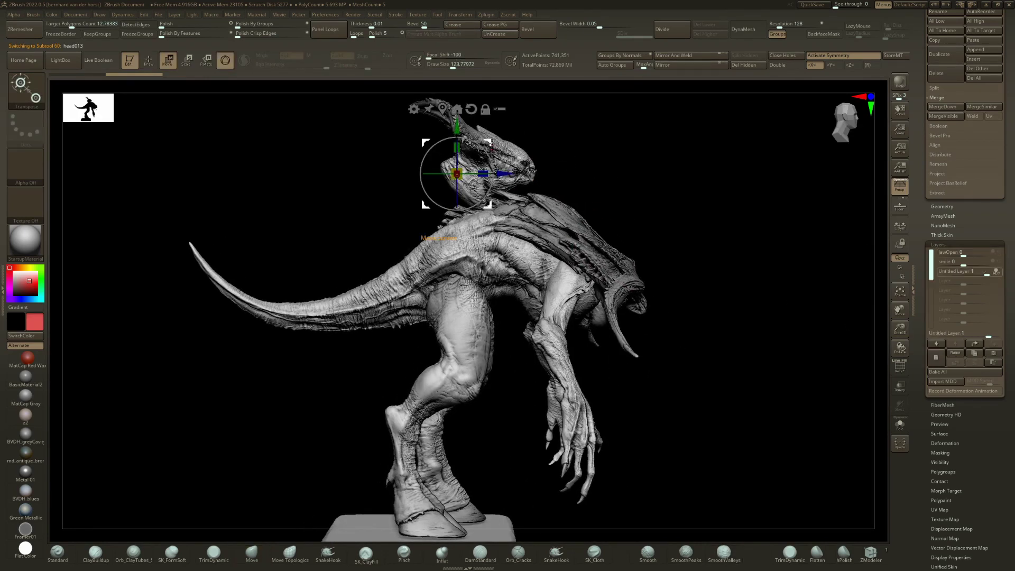
pyautogui.moveTo(489, 142); pyautogui.dragTo(621, 275)
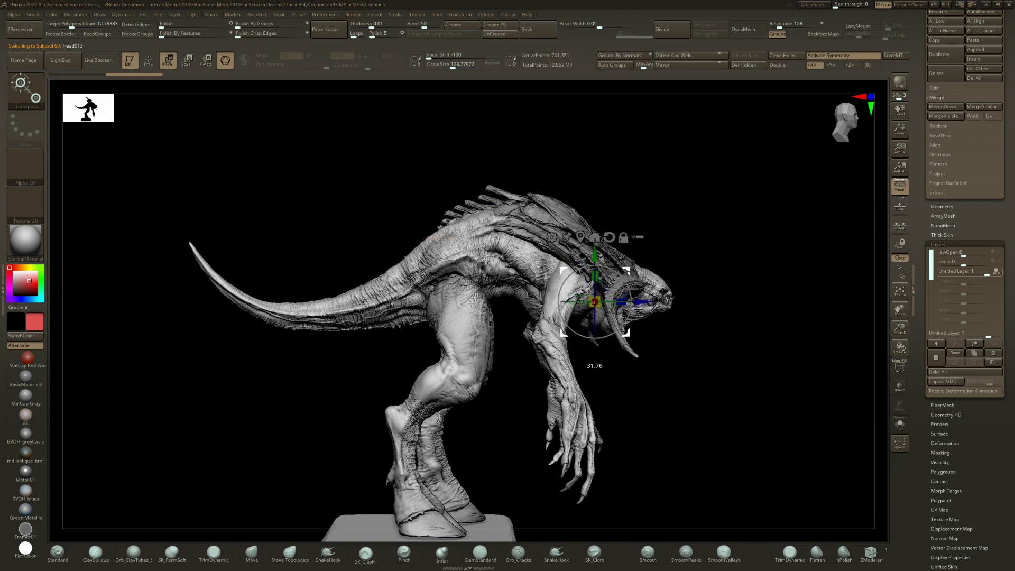
# Step: Scale head013 uniformly and adjust its position on the torso, viewing the fit from several angles
pyautogui.press('q')
pyautogui.moveTo(644, 272)
pyautogui.mouseDown(button='right')
pyautogui.moveTo(471, 278)
pyautogui.moveTo(644, 286)
pyautogui.mouseUp(button='right')
pyautogui.press('r')
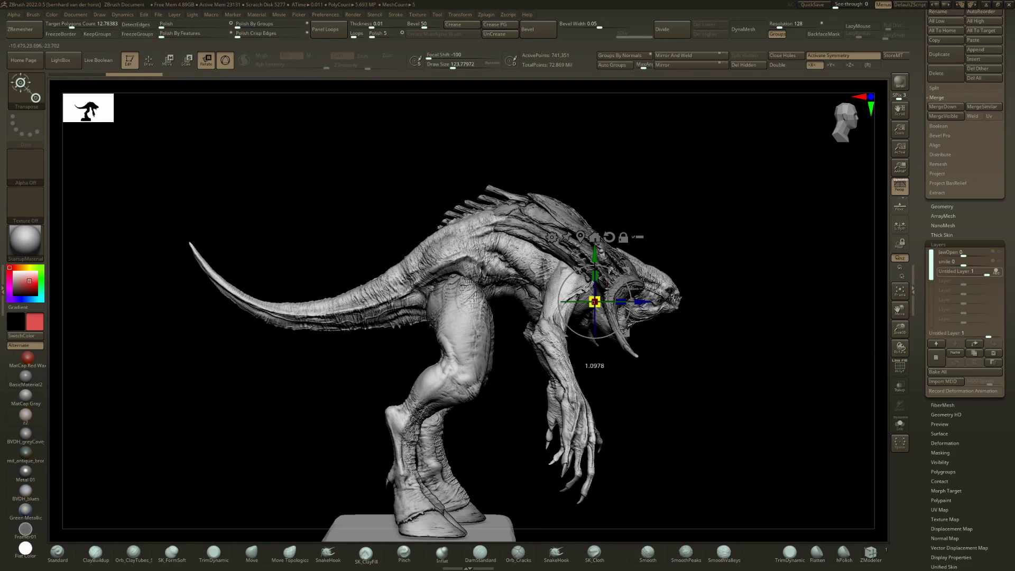
pyautogui.press('w')
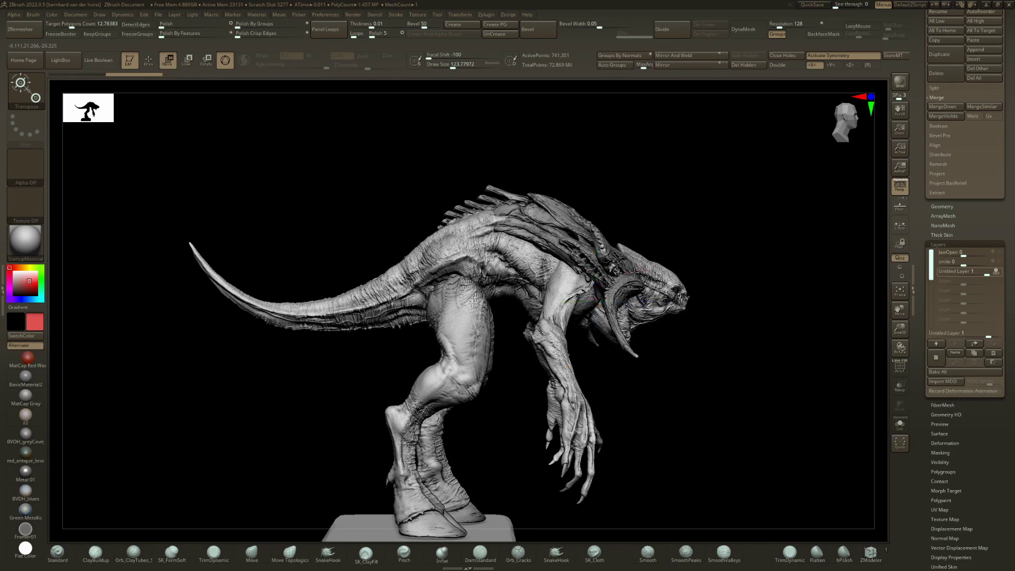
pyautogui.press('q')
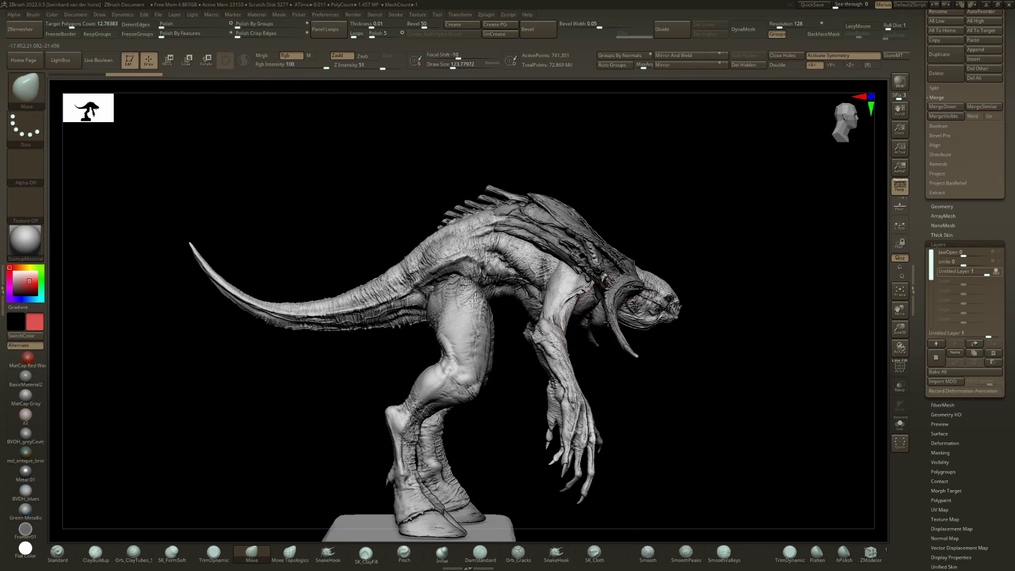
pyautogui.moveTo(607, 322)
pyautogui.mouseDown(button='right')
pyautogui.moveTo(624, 326)
pyautogui.moveTo(568, 313)
pyautogui.moveTo(605, 303)
pyautogui.mouseUp(button='right')
pyautogui.moveTo(585, 265); pyautogui.dragTo(517, 275, button='right')
pyautogui.moveTo(670, 256)
pyautogui.mouseDown(button='right')
pyautogui.moveTo(657, 263)
pyautogui.moveTo(698, 239)
pyautogui.mouseUp(button='right')
# Step: Select body042, bring up the subtool list and show head001 from the HEADS folder on the torso
pyautogui.keyDown('alt'); pyautogui.click(563, 292); pyautogui.keyUp('alt')
pyautogui.moveTo(1000, 230); pyautogui.dragTo(1007, 552)
pyautogui.moveTo(1014, 295); pyautogui.dragTo(1014, 302)
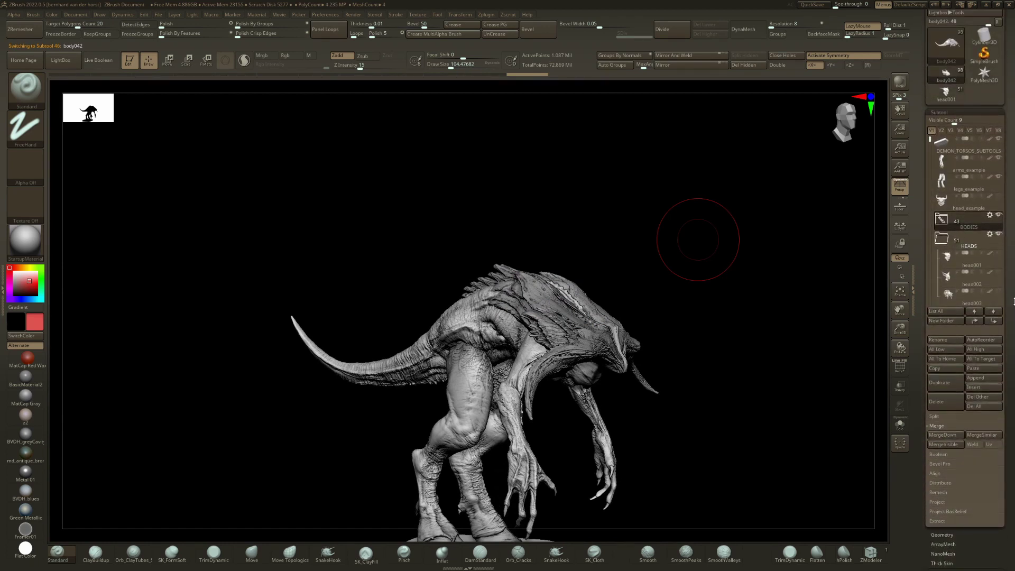
pyautogui.click(969, 265)
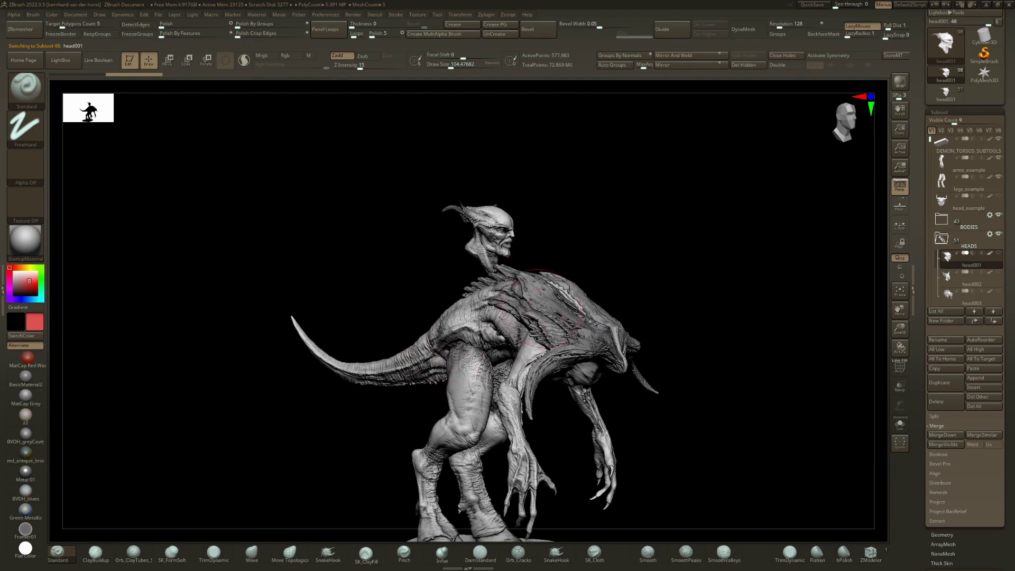
pyautogui.moveTo(535, 300); pyautogui.dragTo(544, 301, button='right')
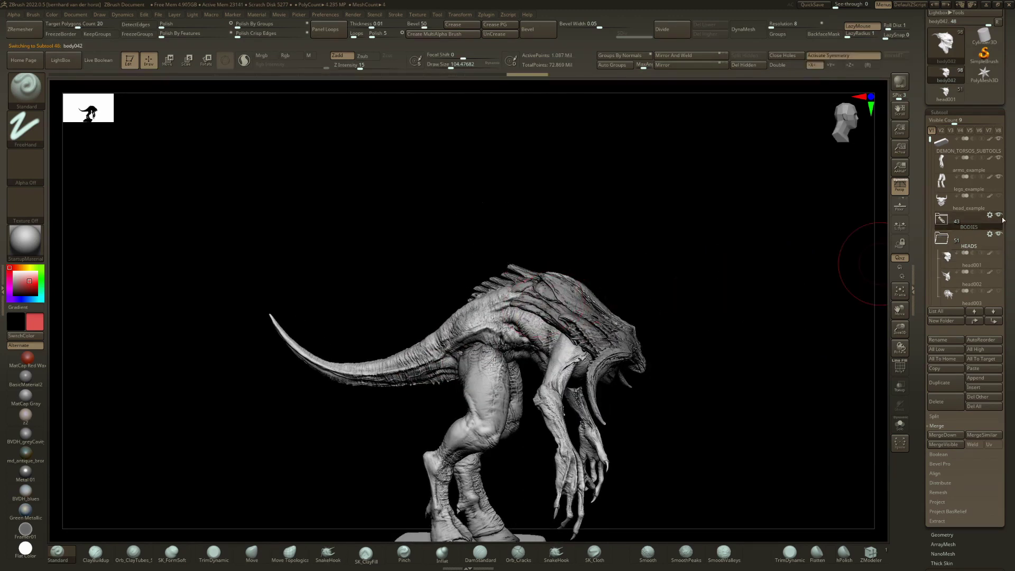
# Step: Expand the BODIES folder and replace the displayed torso with body001
pyautogui.click(943, 220)
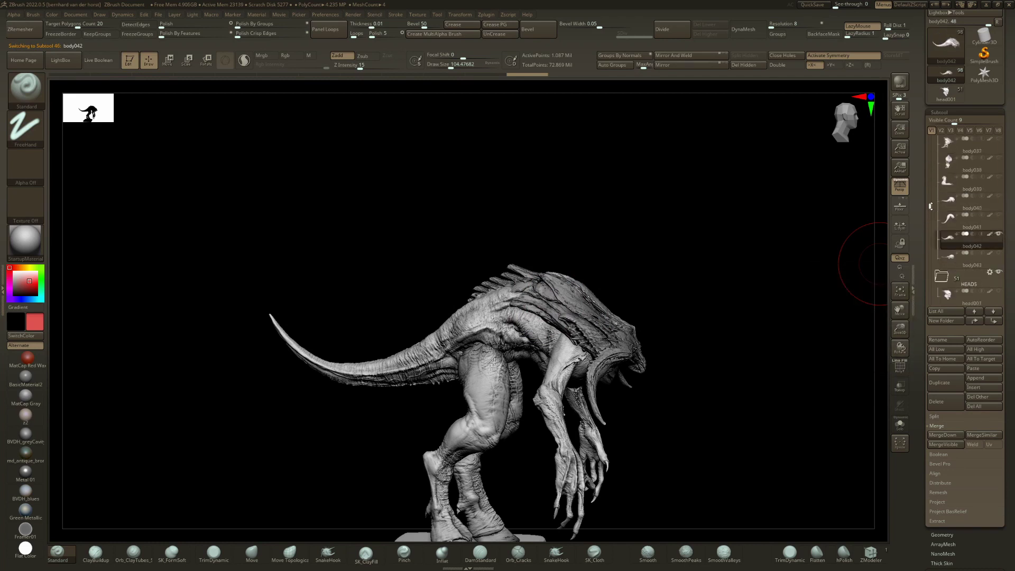
pyautogui.press('n')
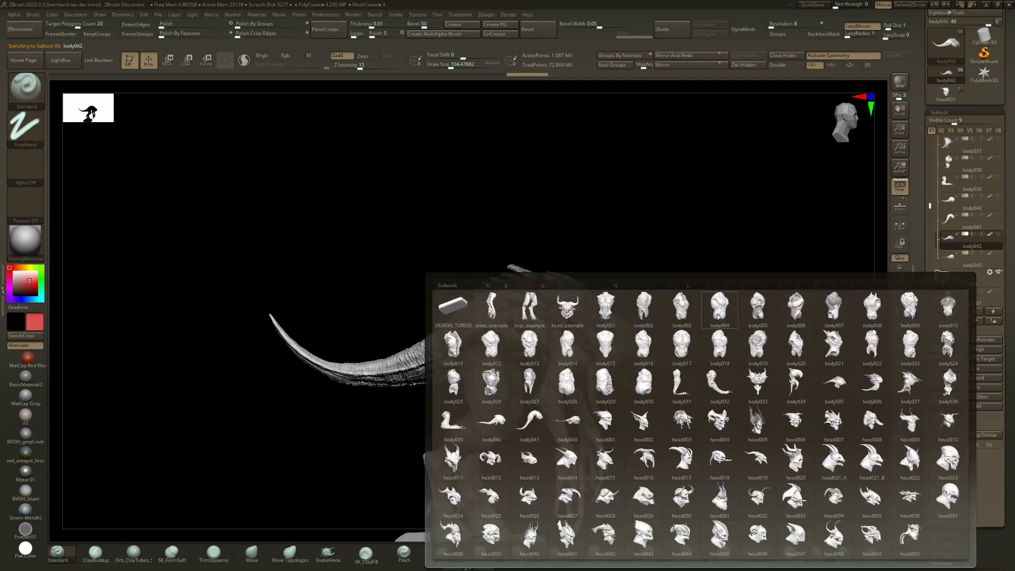
pyautogui.click(618, 307)
pyautogui.moveTo(698, 300); pyautogui.dragTo(625, 319)
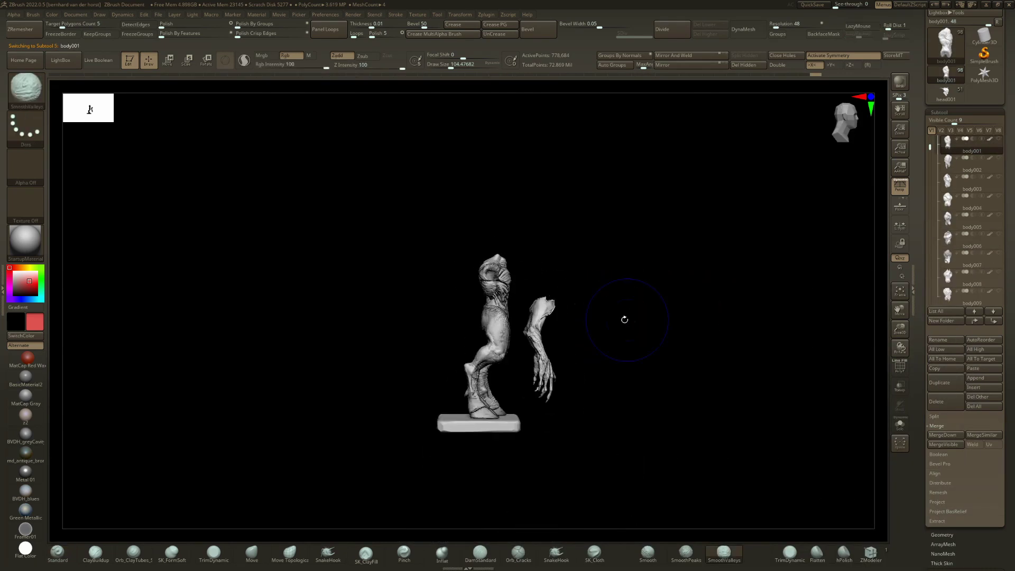
# Step: Set the untitled layer of arms_example to 1 to fit the arms to the upright torso, and reselect body001
pyautogui.keyDown('alt'); pyautogui.click(539, 316); pyautogui.keyUp('alt')
pyautogui.scroll(-5, 1010, 359)
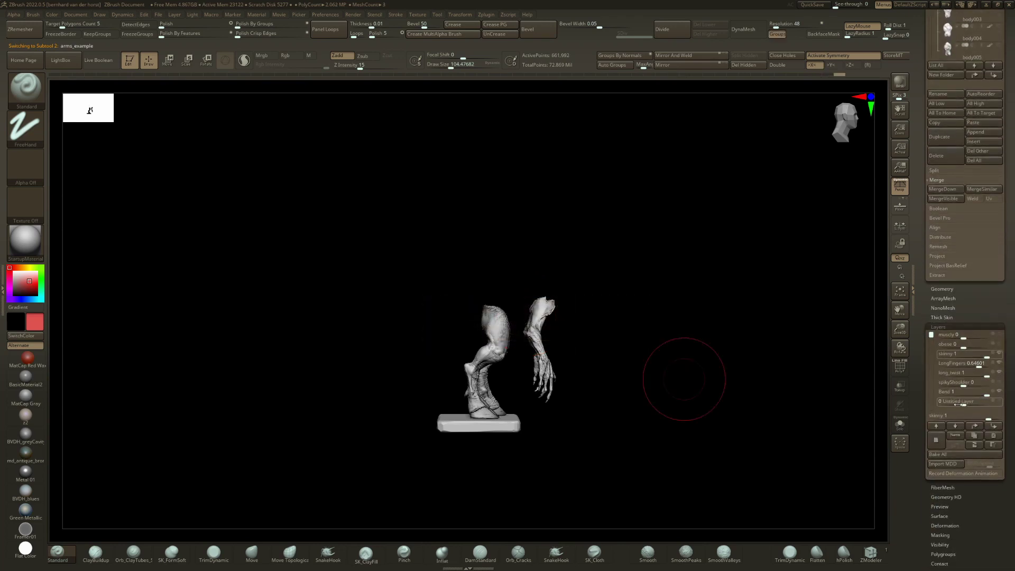
pyautogui.moveTo(958, 403); pyautogui.dragTo(989, 403)
pyautogui.moveTo(712, 242); pyautogui.dragTo(602, 269, button='right')
pyautogui.press('n')
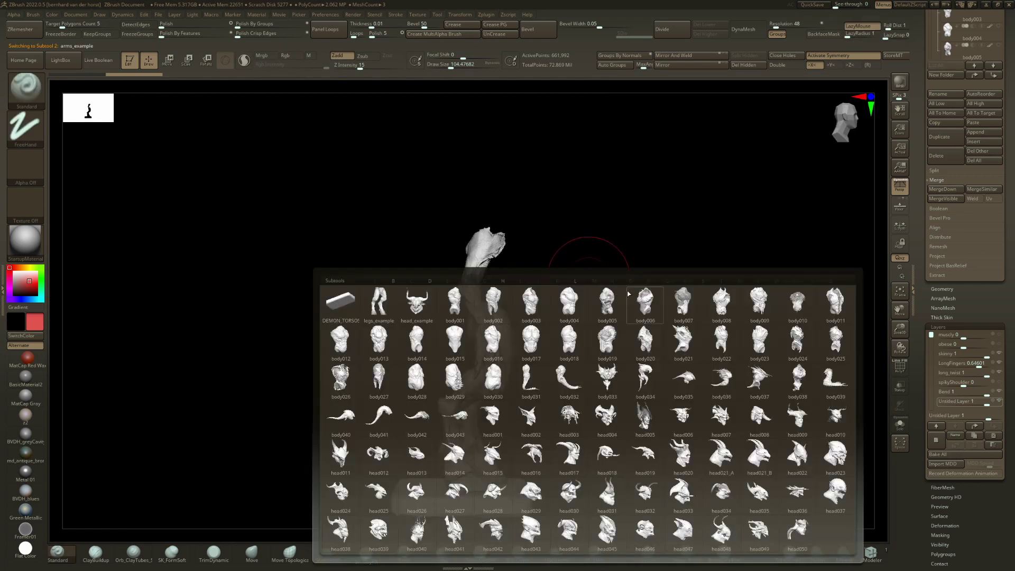
pyautogui.click(455, 304)
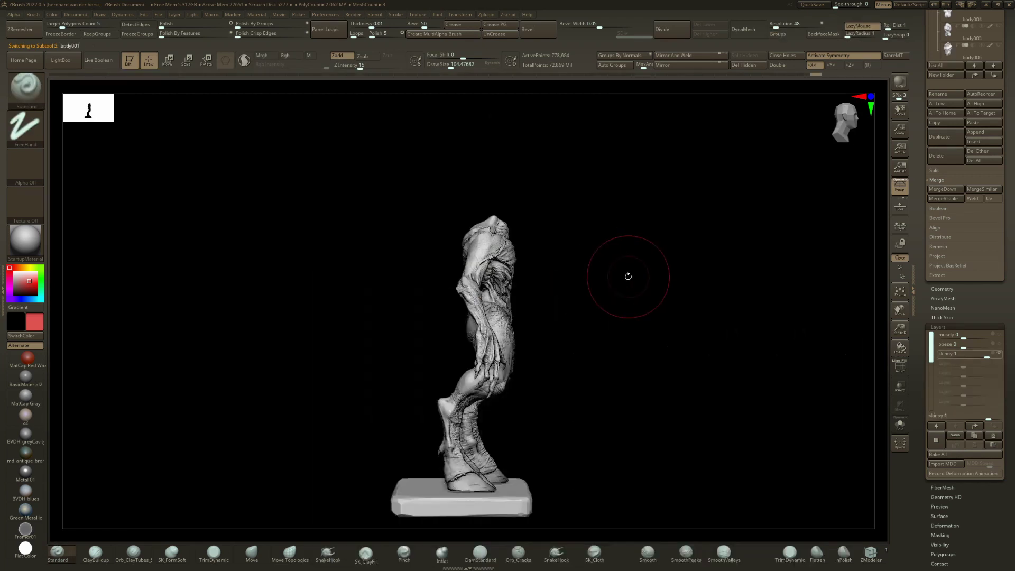
# Step: Vary the skinny layer's intensity on body001 and leave it at 1, viewing the figure from the front
pyautogui.moveTo(977, 357); pyautogui.dragTo(966, 357)
pyautogui.moveTo(786, 340); pyautogui.dragTo(858, 351)
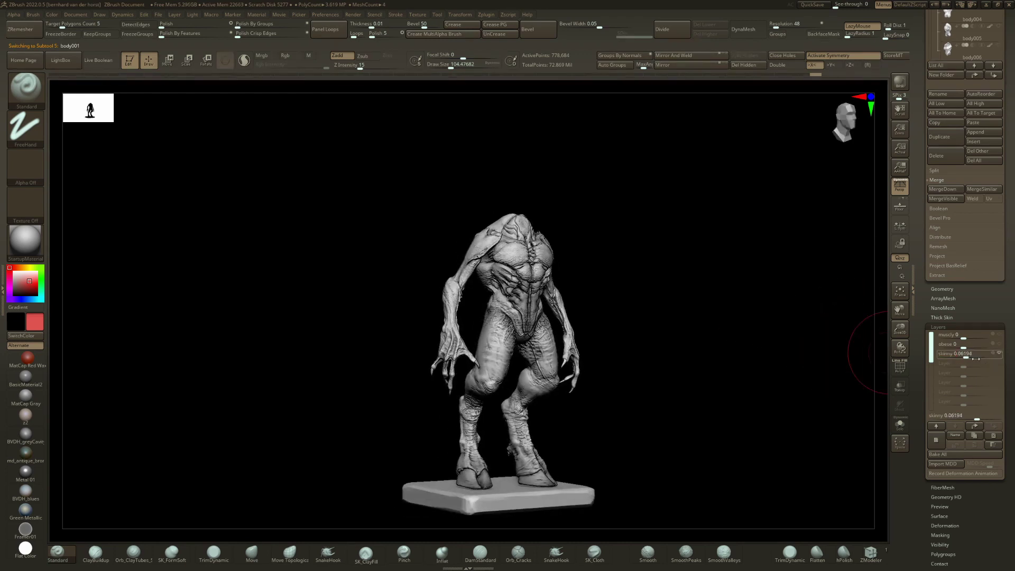
# Step: Collapse the BODIES folder and show head001 and head002 from the HEADS folder on the torso
pyautogui.scroll(5, 978, 317)
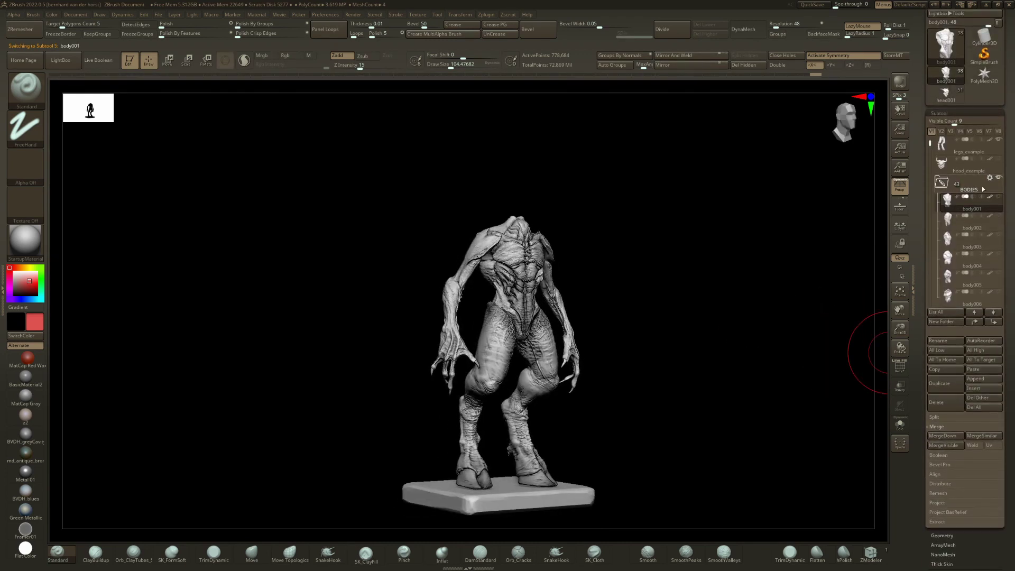
pyautogui.click(956, 188)
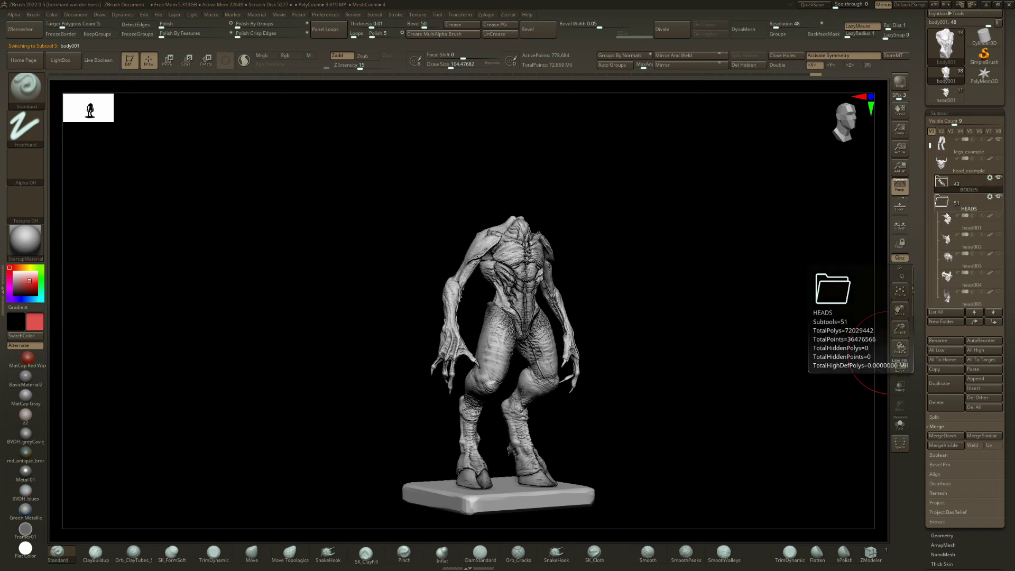
pyautogui.click(949, 220)
pyautogui.moveTo(702, 241); pyautogui.dragTo(562, 287)
pyautogui.press('Down')
pyautogui.keyDown('ctrl'); pyautogui.moveTo(562, 287); pyautogui.dragTo(566, 293, button='right'); pyautogui.keyUp('ctrl')
# Step: Select body001 and set its skinny layer to 0
pyautogui.scroll(-5, 967, 308)
pyautogui.keyDown('alt'); pyautogui.click(540, 311); pyautogui.keyUp('alt')
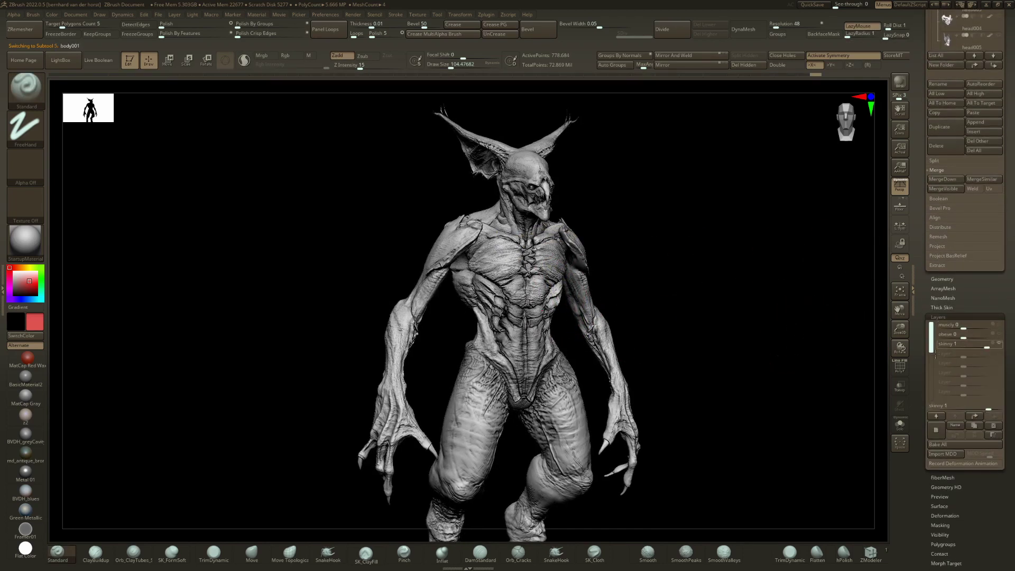
pyautogui.moveTo(970, 344); pyautogui.dragTo(692, 247)
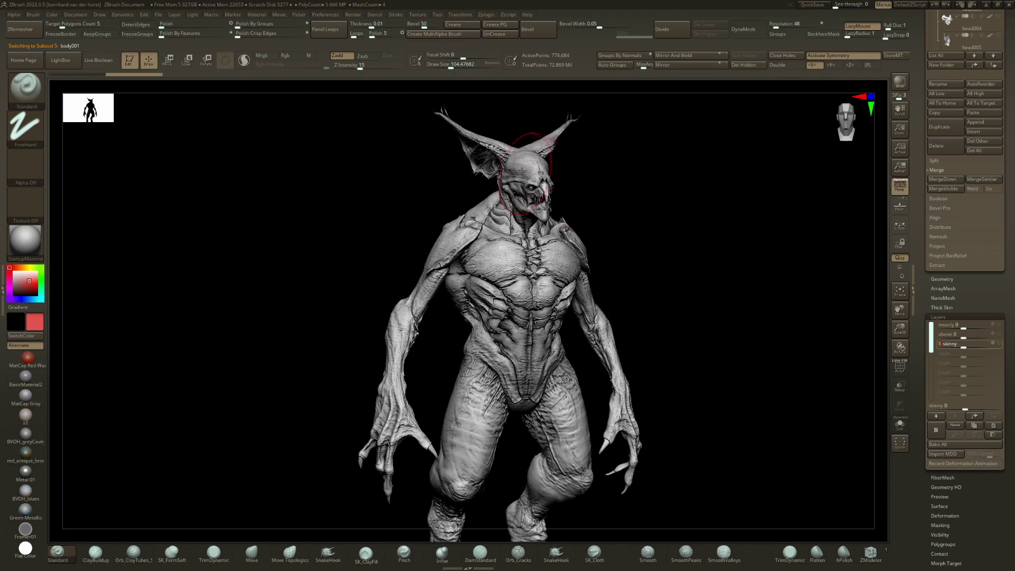
# Step: Try the heads from head003 to head006 on the torso one after another
pyautogui.moveTo(1012, 25); pyautogui.dragTo(1014, 216)
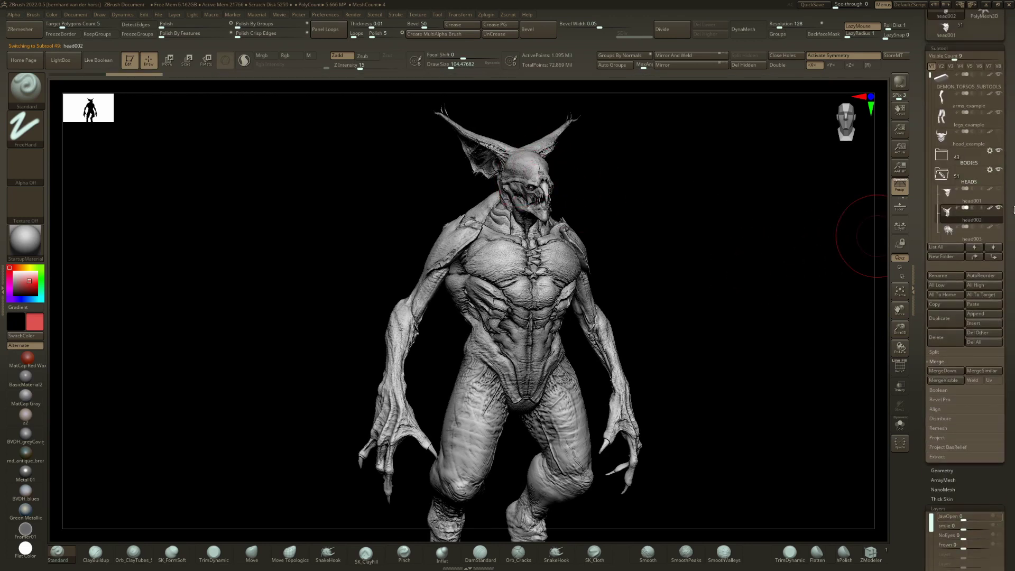
pyautogui.click(975, 232)
pyautogui.moveTo(623, 249); pyautogui.dragTo(633, 294)
pyautogui.keyDown('ctrl'); pyautogui.moveTo(632, 295); pyautogui.dragTo(577, 287, button='right'); pyautogui.keyUp('ctrl')
pyautogui.press('Down')
pyautogui.moveTo(576, 287); pyautogui.dragTo(584, 288)
pyautogui.press('Down')
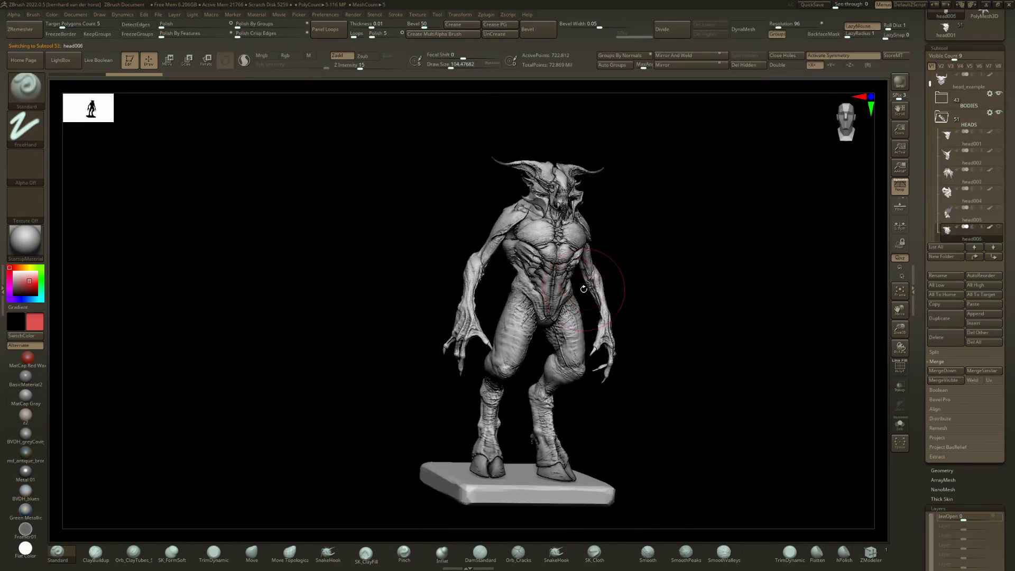
# Step: Try the heads from head007 onward on the torso and stop at head011
pyautogui.moveTo(581, 286); pyautogui.dragTo(552, 285, button='right')
pyautogui.press('Down')
pyautogui.moveTo(551, 285); pyautogui.dragTo(524, 292)
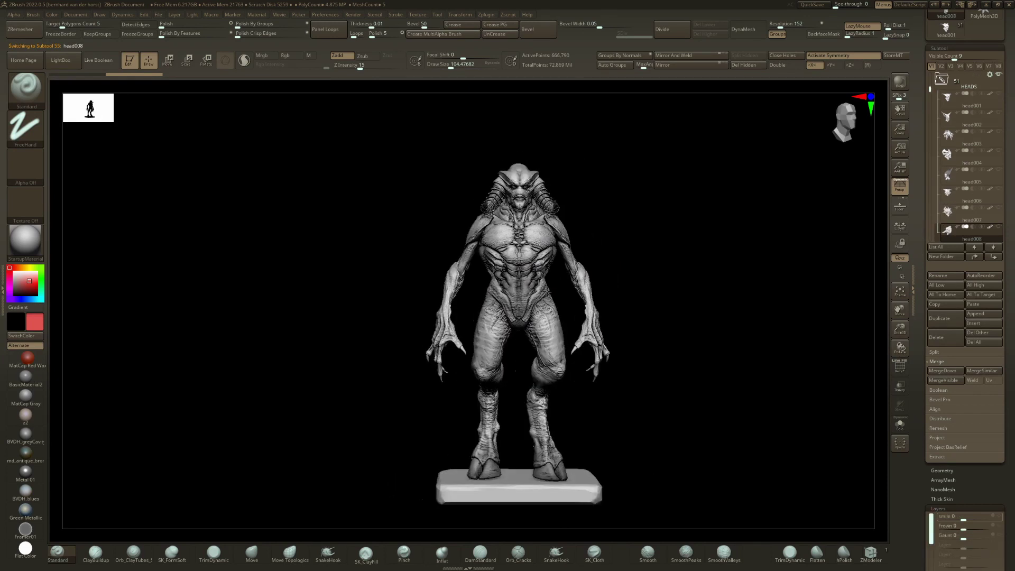
pyautogui.press('Down')
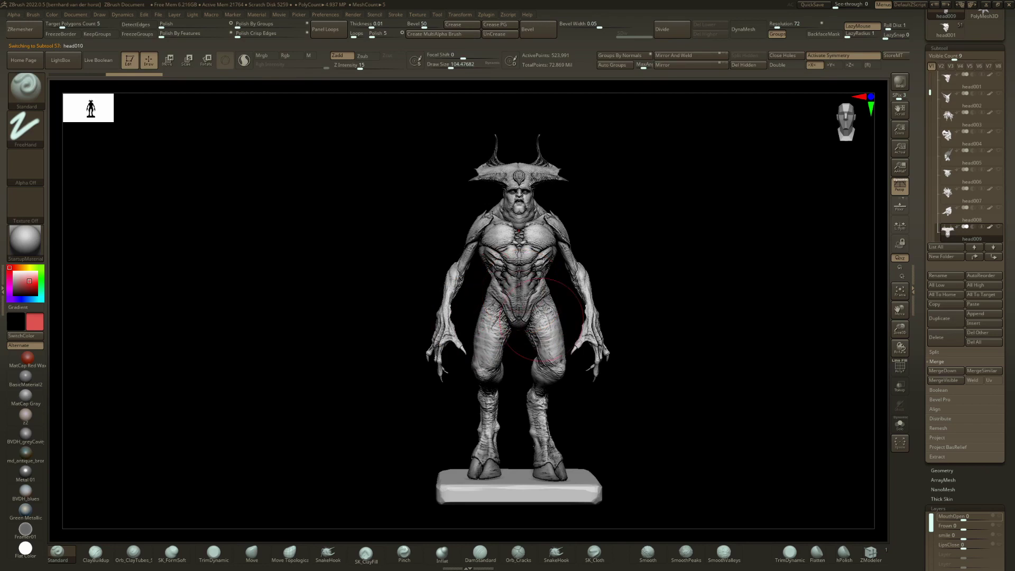
pyautogui.moveTo(523, 299); pyautogui.dragTo(580, 290, button='right')
pyautogui.press('Down')
pyautogui.press('Down')
pyautogui.press('Up')
# Step: Turn down the untitled layer of head011 to fit the head onto the upright torso
pyautogui.moveTo(927, 386); pyautogui.dragTo(930, 106)
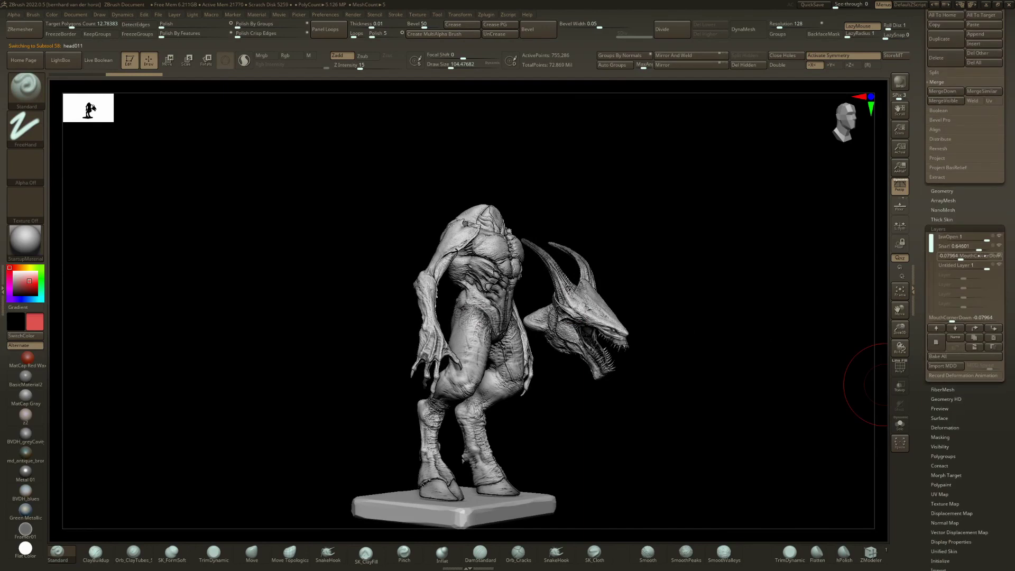
pyautogui.moveTo(967, 267); pyautogui.dragTo(963, 267)
pyautogui.moveTo(693, 240); pyautogui.dragTo(590, 258, button='right')
# Step: Show head013 on the torso, setting its untitled layer to 0 and its JawOpen layer to 1
pyautogui.press('Down')
pyautogui.moveTo(590, 257); pyautogui.dragTo(610, 270)
pyautogui.press('Down')
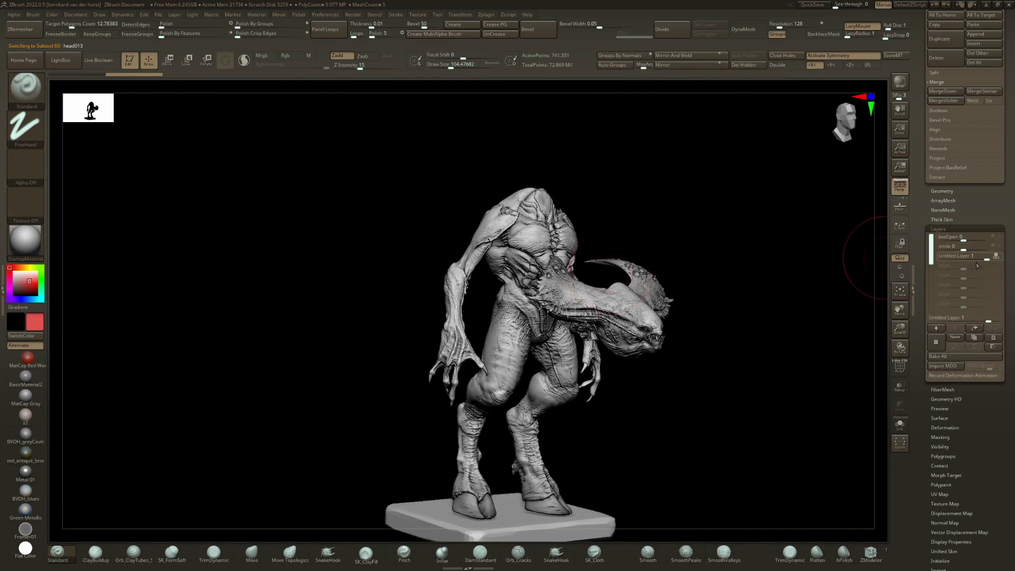
pyautogui.moveTo(962, 257); pyautogui.dragTo(964, 257)
pyautogui.moveTo(653, 262); pyautogui.dragTo(582, 262, button='right')
pyautogui.moveTo(971, 240); pyautogui.dragTo(995, 240)
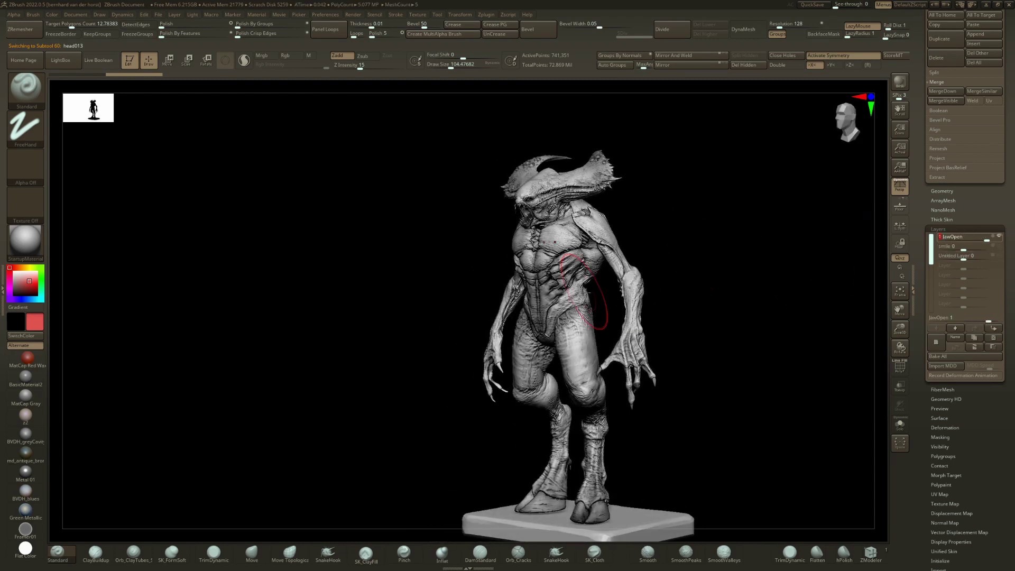
# Step: Try the heads following head013 on the torso one by one, viewing them from the front
pyautogui.moveTo(589, 295)
pyautogui.mouseDown(button='right')
pyautogui.moveTo(639, 297)
pyautogui.moveTo(605, 290)
pyautogui.mouseUp(button='right')
pyautogui.press('Down')
pyautogui.press('Down')
pyautogui.press('Down')
pyautogui.moveTo(605, 290); pyautogui.dragTo(584, 286)
pyautogui.press('Down')
pyautogui.press('Down')
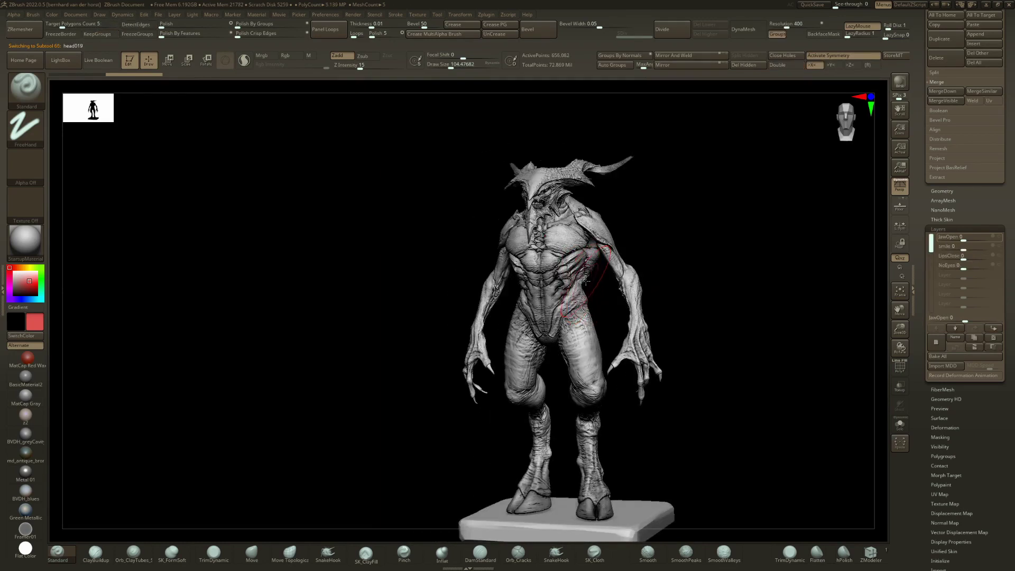
# Step: Choose head045 from the full subtool overview and view the complete figure from the front
pyautogui.press('n')
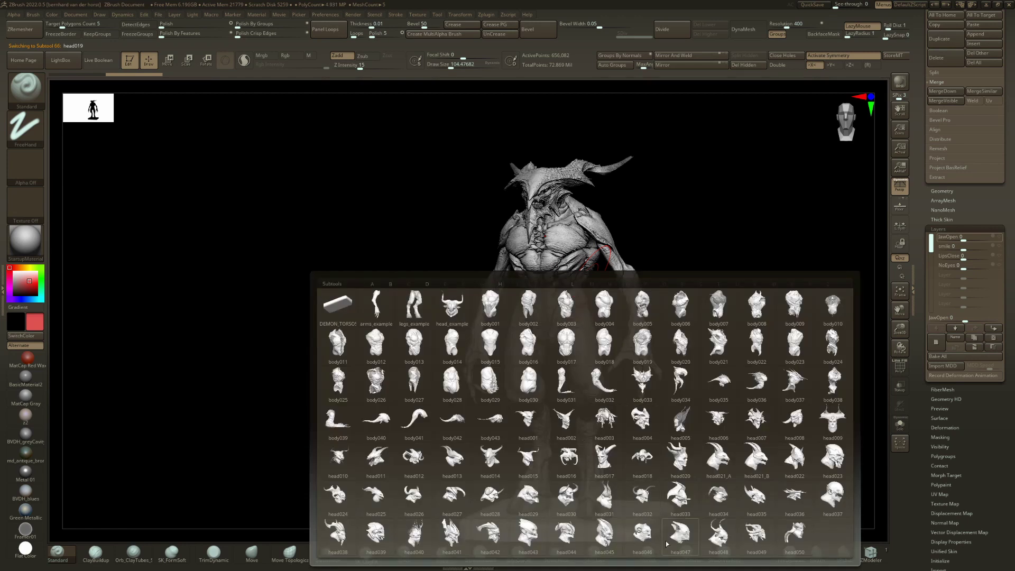
pyautogui.click(609, 540)
pyautogui.moveTo(603, 249); pyautogui.dragTo(636, 244)
pyautogui.moveTo(635, 243)
pyautogui.keyDown('ctrl'); pyautogui.mouseDown(button='right')
pyautogui.moveTo(583, 279)
pyautogui.moveTo(550, 273)
pyautogui.mouseUp(button='right'); pyautogui.keyUp('ctrl')
pyautogui.moveTo(550, 272); pyautogui.dragTo(580, 271)
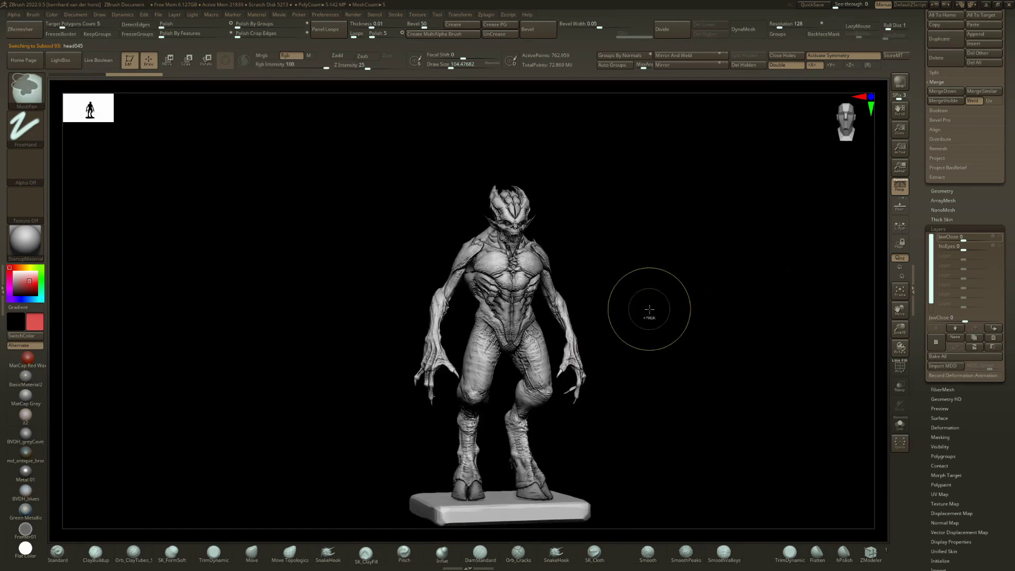
pyautogui.press('ctrl')
pyautogui.moveTo(646, 311); pyautogui.dragTo(634, 315)
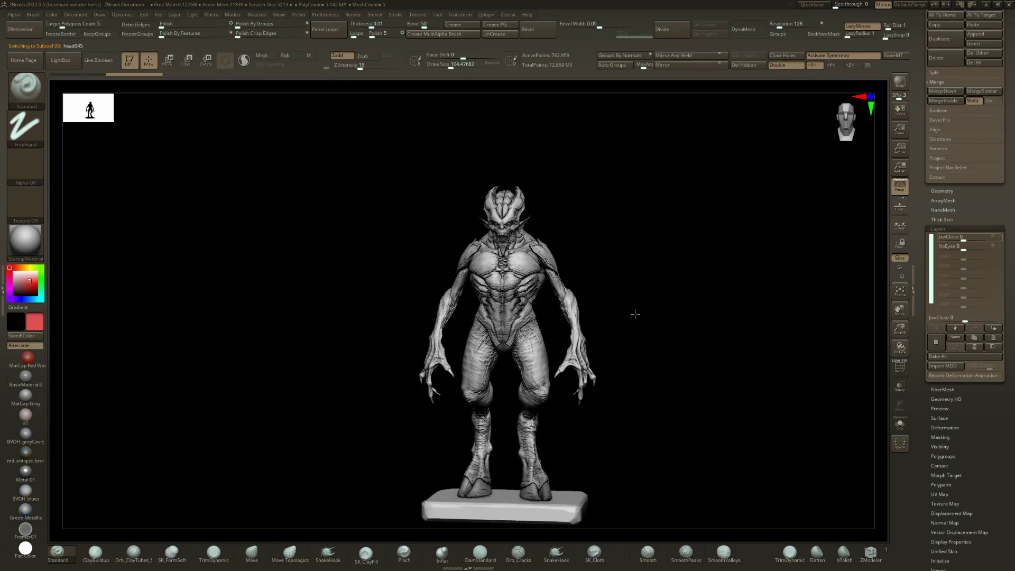
# Step: Set the JawClose layer of head045 to 1 and turn on that subtool's own visibility
pyautogui.moveTo(963, 238); pyautogui.dragTo(988, 238)
pyautogui.moveTo(1012, 41); pyautogui.dragTo(1013, 231)
pyautogui.scroll(2, 1013, 230)
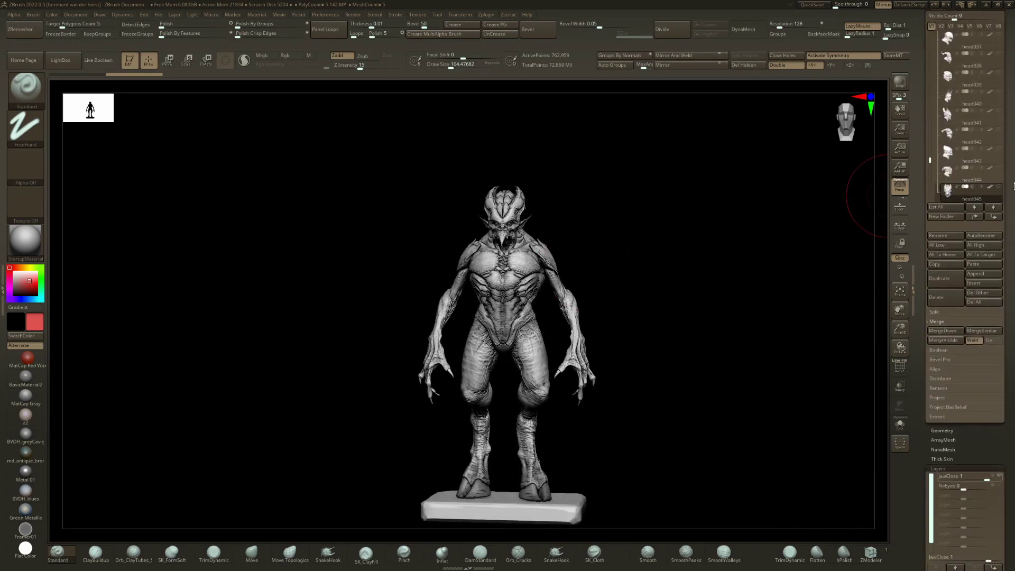
pyautogui.click(998, 186)
pyautogui.keyDown('ctrl'); pyautogui.moveTo(587, 268); pyautogui.dragTo(521, 301, button='right'); pyautogui.keyUp('ctrl')
# Step: Select arms_example and reduce its skinny layer so the arms match the muscular torso
pyautogui.keyDown('alt'); pyautogui.click(386, 294); pyautogui.keyUp('alt')
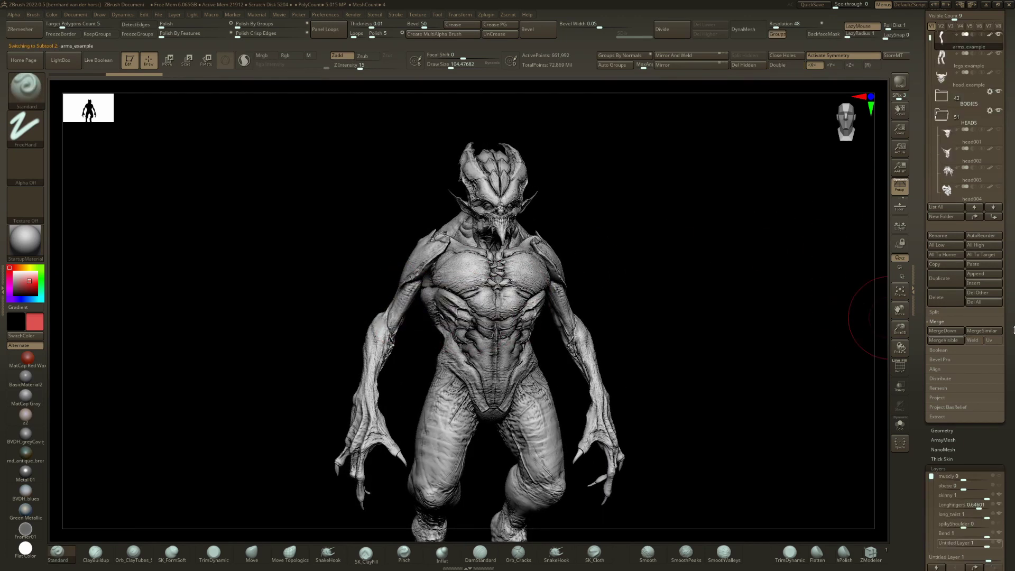
pyautogui.scroll(-5, 1014, 345)
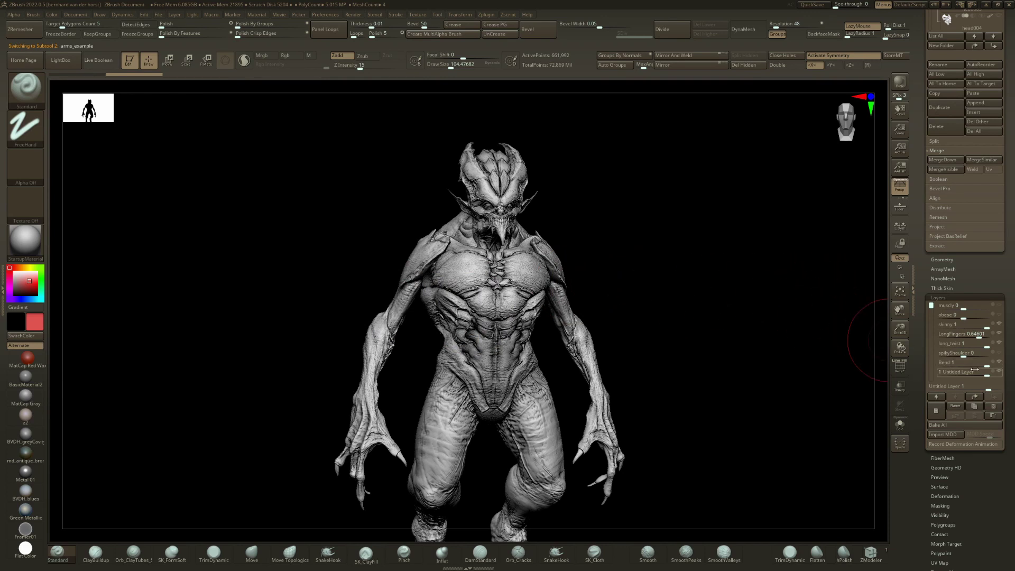
pyautogui.moveTo(974, 324); pyautogui.dragTo(943, 330)
pyautogui.press('Return')
# Step: Select head045 and set its JawClose layer to 0
pyautogui.keyDown('ctrl'); pyautogui.moveTo(601, 292); pyautogui.dragTo(545, 302, button='right'); pyautogui.keyUp('ctrl')
pyautogui.keyDown('alt'); pyautogui.click(562, 213); pyautogui.keyUp('alt')
pyautogui.moveTo(985, 305); pyautogui.dragTo(761, 301)
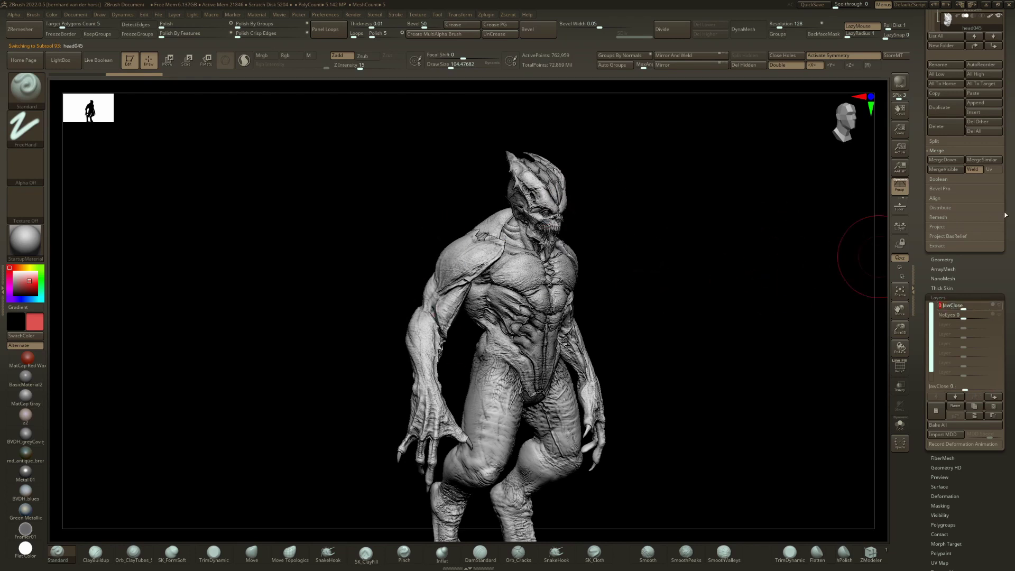
# Step: Merge all visible subtools into one new tool and check the merged figure with its polygroups displayed
pyautogui.scroll(5, 1014, 208)
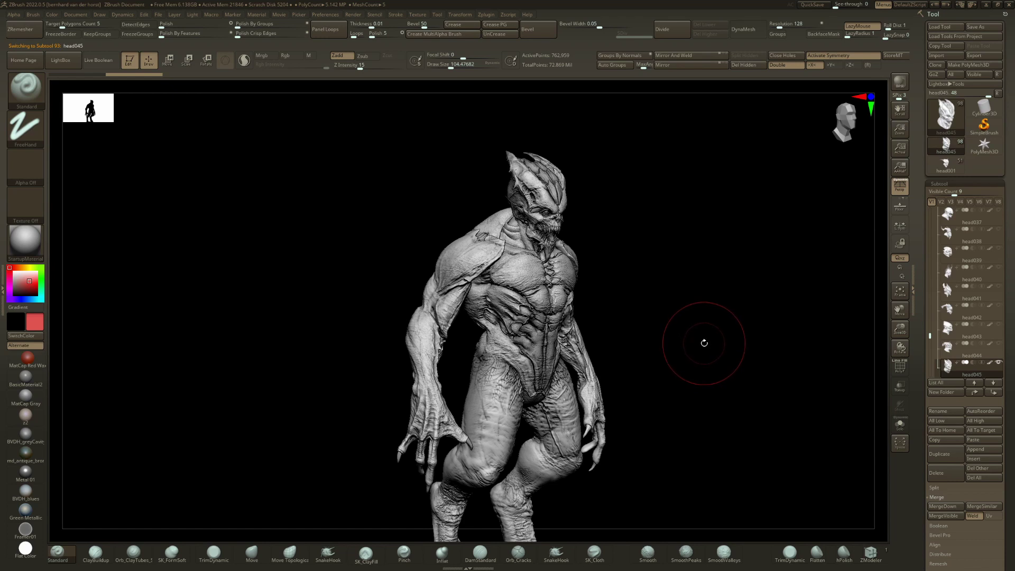
pyautogui.click(940, 518)
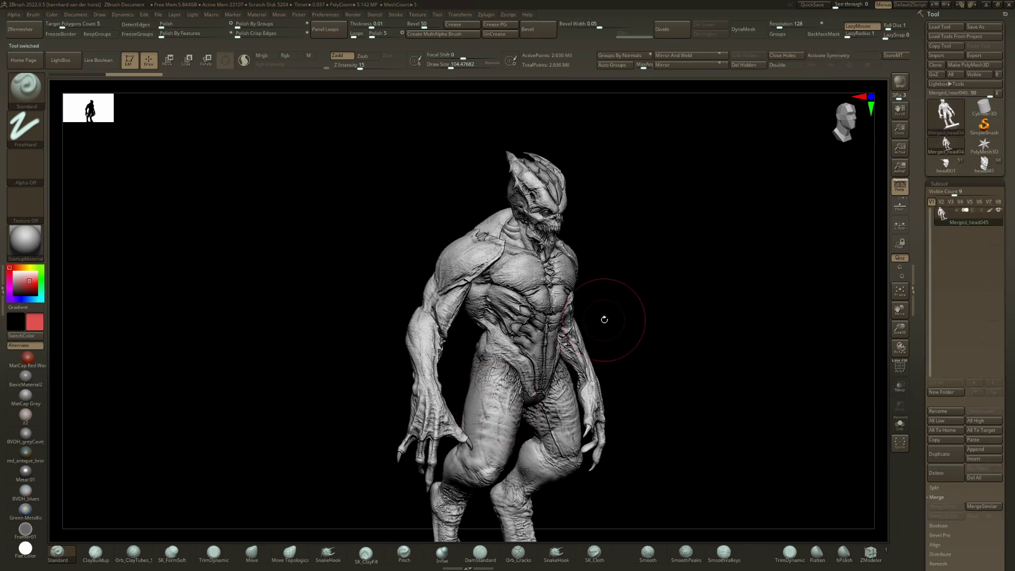
pyautogui.keyDown('shift'); pyautogui.moveTo(691, 291); pyautogui.dragTo(626, 279); pyautogui.keyUp('shift')
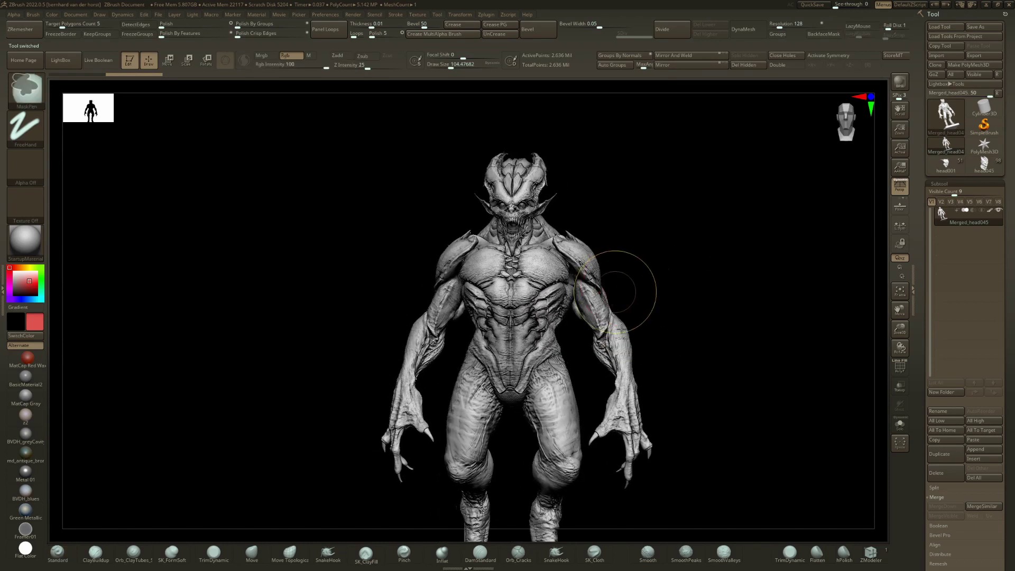
pyautogui.hotkey('shift', 'f')
pyautogui.moveTo(611, 313)
pyautogui.keyDown('ctrl'); pyautogui.mouseDown(button='right')
pyautogui.moveTo(609, 285)
pyautogui.moveTo(593, 336)
pyautogui.moveTo(610, 337)
pyautogui.moveTo(607, 306)
pyautogui.mouseUp(button='right'); pyautogui.keyUp('ctrl')
pyautogui.hotkey('shift', 'f')
pyautogui.keyDown('shift'); pyautogui.moveTo(783, 270); pyautogui.dragTo(762, 267); pyautogui.keyUp('shift')
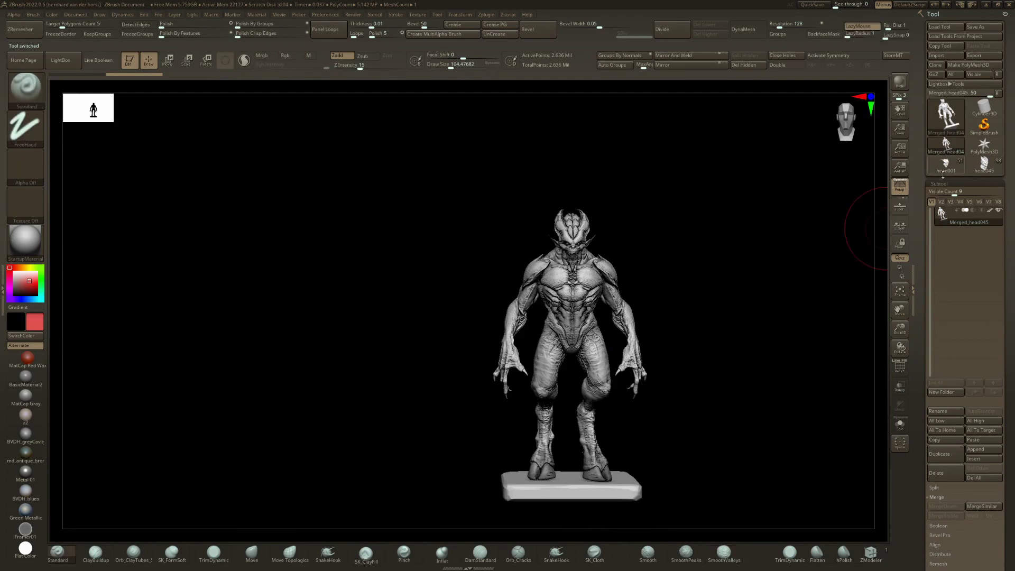
# Step: Delete all subtools of the head001 tool and switch back to the head045 tool
pyautogui.press('l')
pyautogui.click(949, 165)
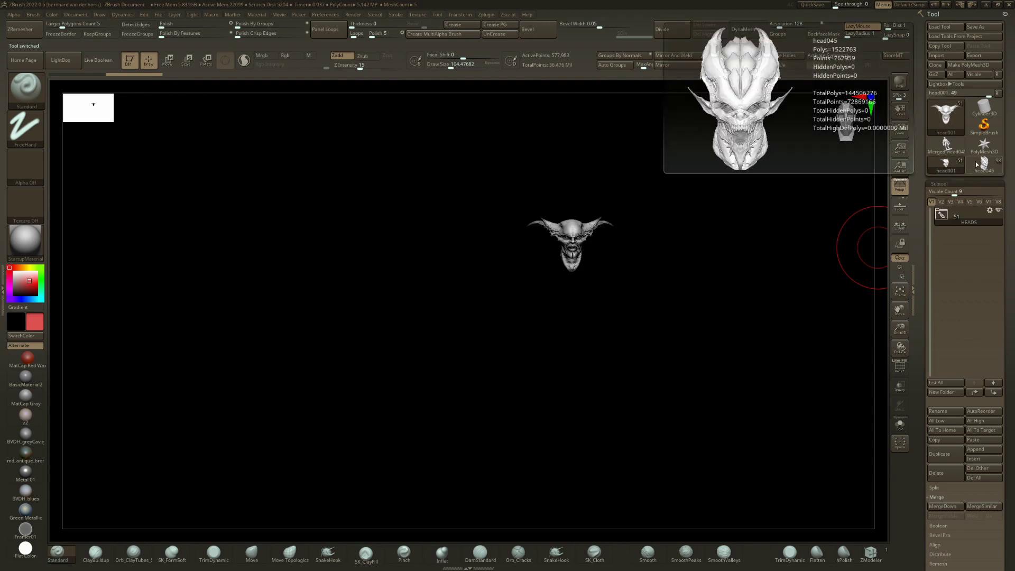
pyautogui.click(973, 479)
pyautogui.click(937, 165)
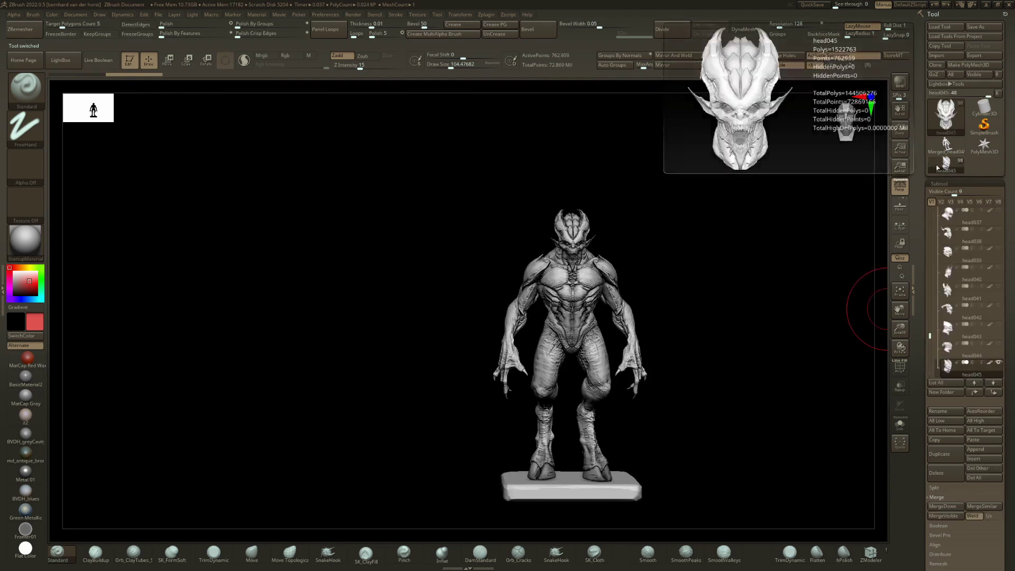
# Step: Collapse the HEADS folder in the subtool list and open the BODIES folder's options
pyautogui.moveTo(682, 240); pyautogui.dragTo(704, 245)
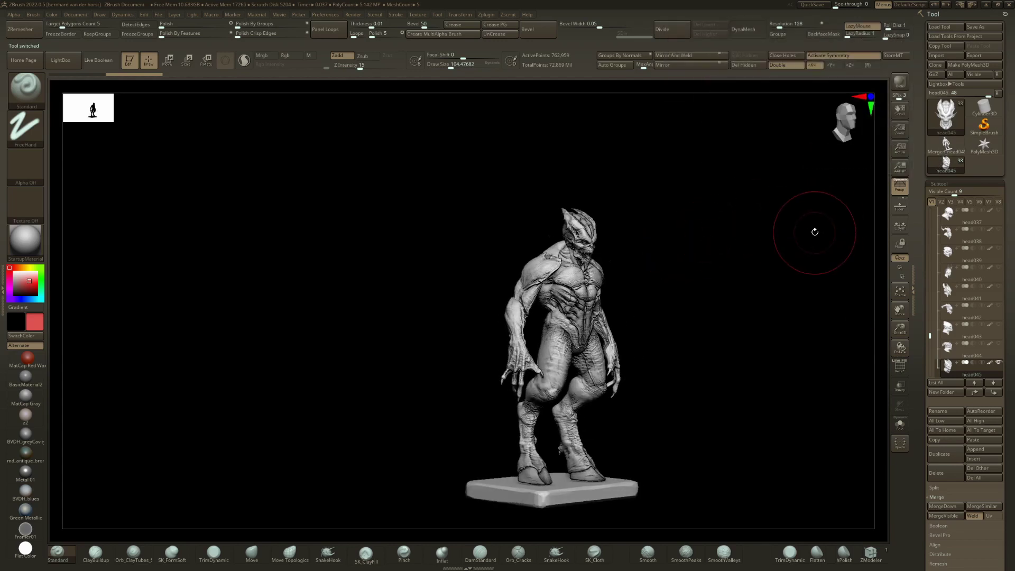
pyautogui.moveTo(931, 324); pyautogui.dragTo(930, 214)
pyautogui.click(940, 271)
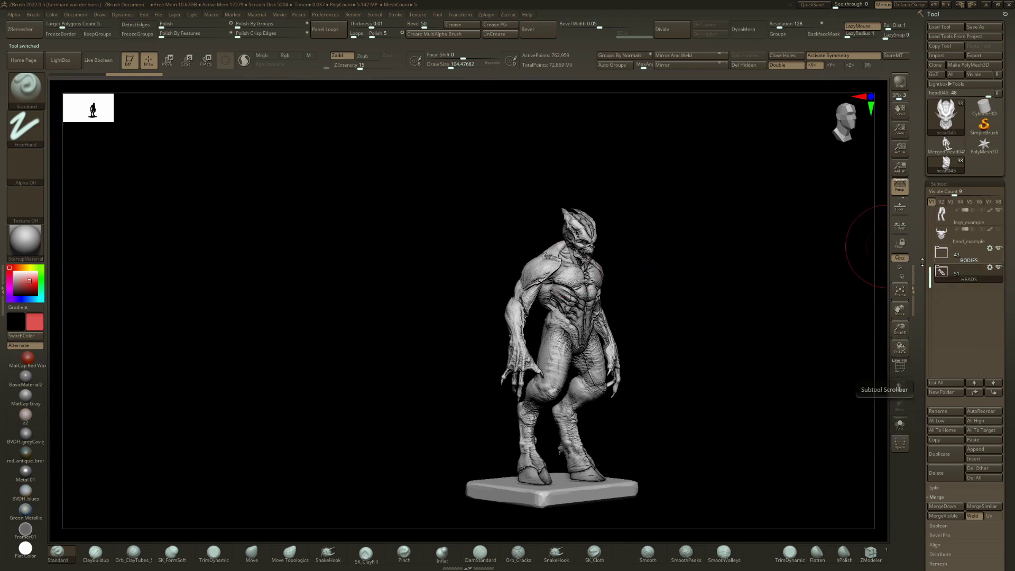
pyautogui.click(990, 248)
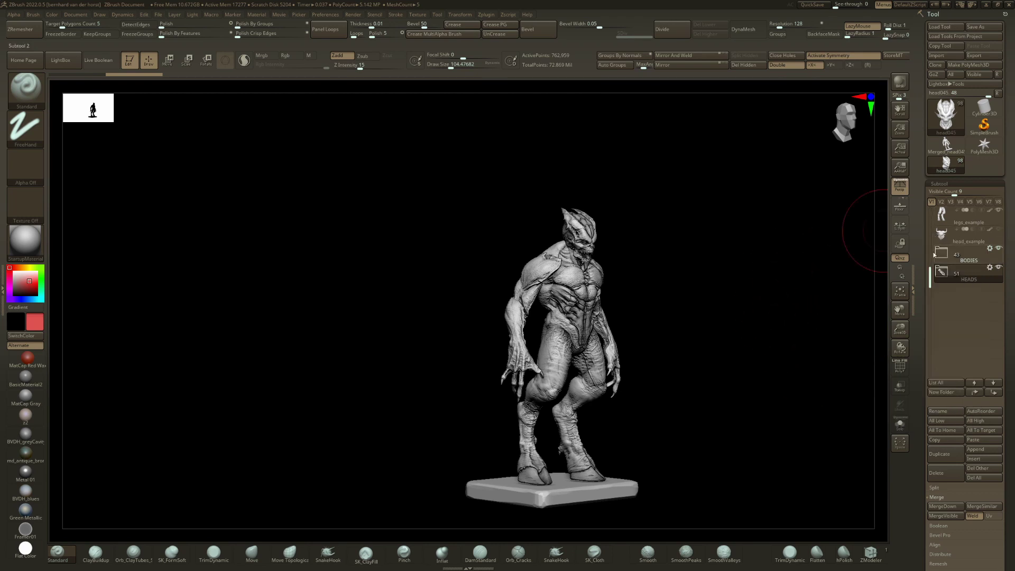
# Step: Switch to the merged figure, zoom in on the upper body and check its polygroups
pyautogui.keyDown('shift'); pyautogui.moveTo(684, 303); pyautogui.dragTo(687, 302); pyautogui.keyUp('shift')
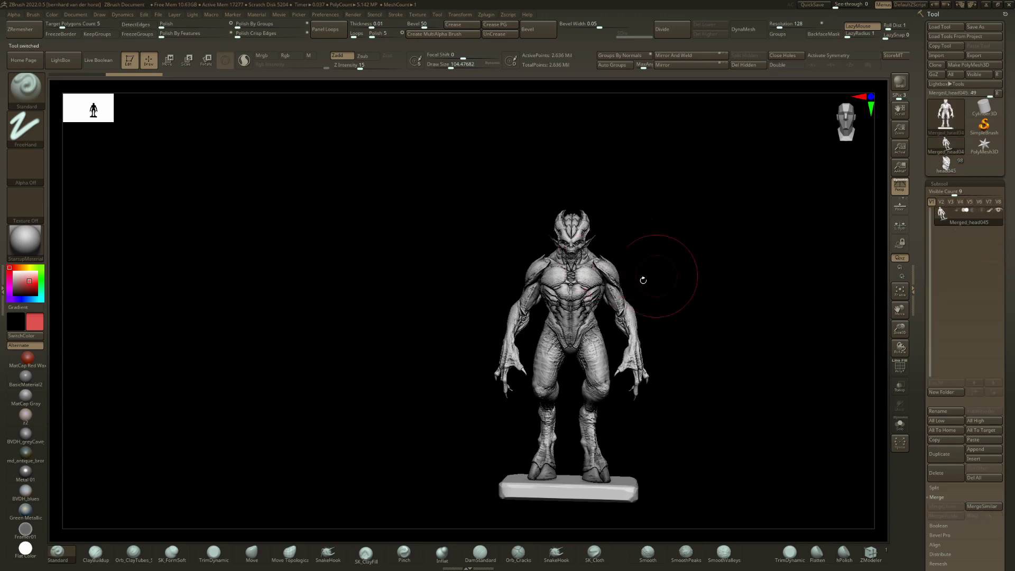
pyautogui.moveTo(632, 286); pyautogui.dragTo(651, 290, button='right')
pyautogui.keyDown('ctrl'); pyautogui.moveTo(652, 290); pyautogui.dragTo(599, 316, button='right'); pyautogui.keyUp('ctrl')
pyautogui.hotkey('shift', 'f')
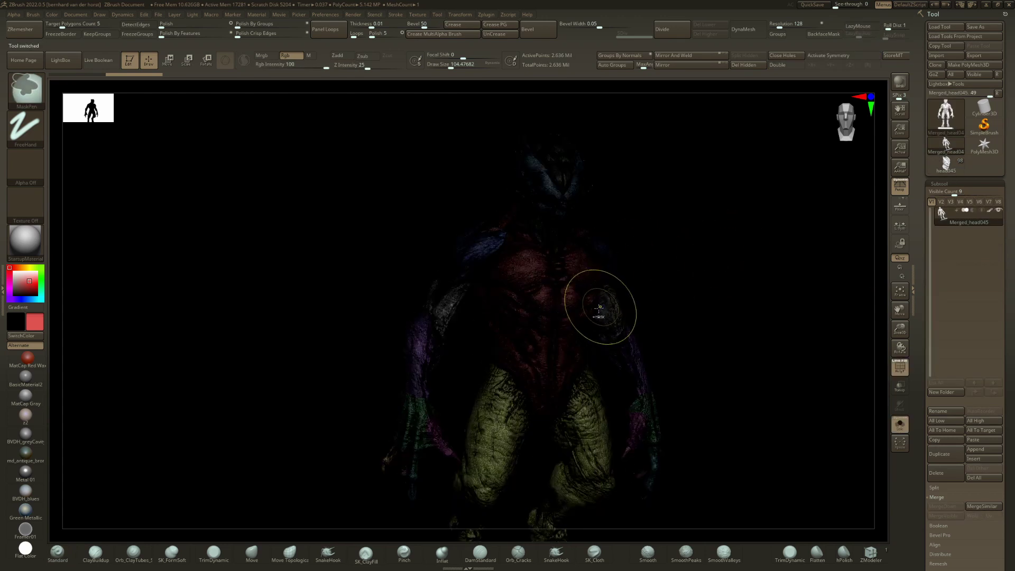
pyautogui.hotkey('shift', 'f')
# Step: Open the Geometry settings containing DynaMesh and examine where the arms, legs and torso of the merged figure meet
pyautogui.scroll(-10, 1013, 280)
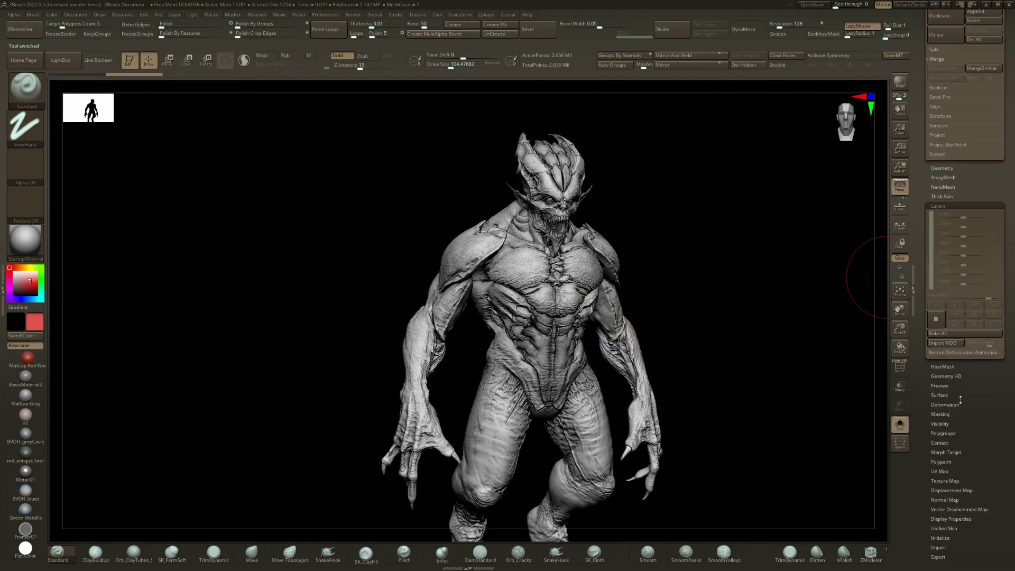
pyautogui.click(949, 168)
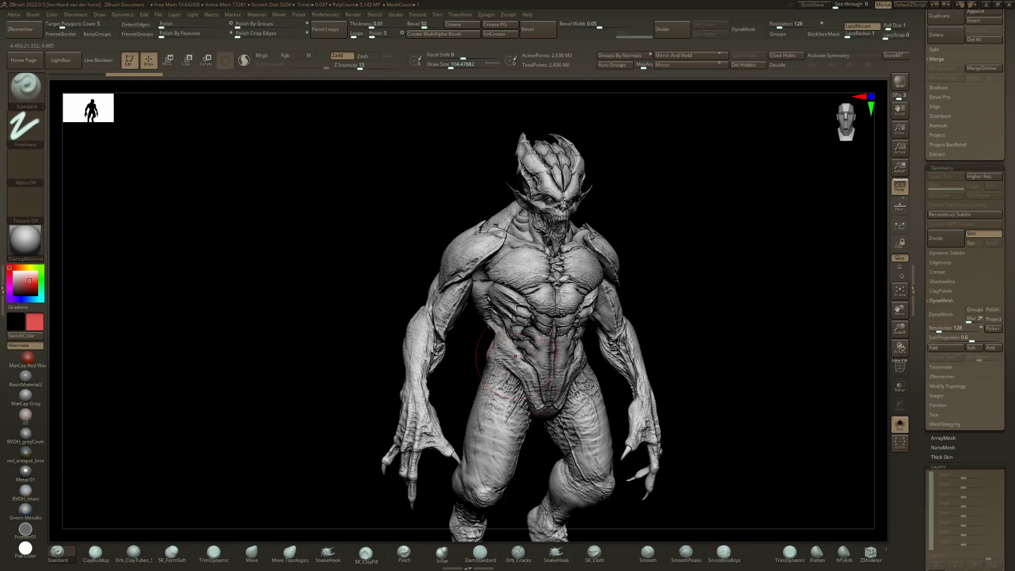
pyautogui.moveTo(497, 245)
pyautogui.mouseDown(button='right')
pyautogui.moveTo(445, 251)
pyautogui.moveTo(413, 277)
pyautogui.moveTo(561, 281)
pyautogui.mouseUp(button='right')
pyautogui.moveTo(488, 260)
pyautogui.mouseDown()
pyautogui.moveTo(501, 347)
pyautogui.moveTo(511, 344)
pyautogui.moveTo(494, 344)
pyautogui.mouseUp()
pyautogui.hotkey('shift', 'f')
pyautogui.hotkey('shift', 'f')
pyautogui.moveTo(357, 406)
pyautogui.mouseDown()
pyautogui.moveTo(392, 408)
pyautogui.moveTo(385, 333)
pyautogui.moveTo(753, 301)
pyautogui.mouseUp()
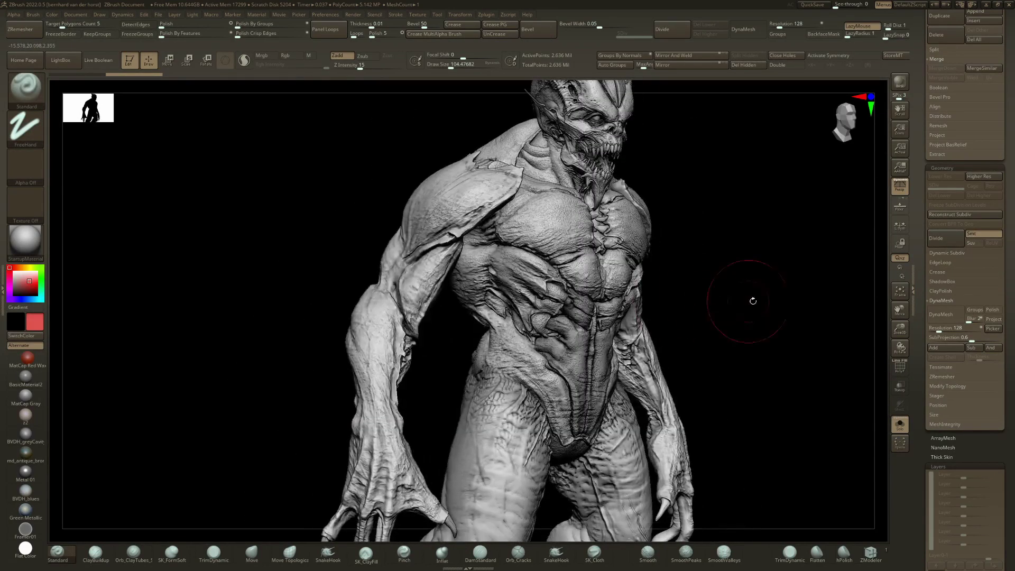
# Step: Enable the Groups option for DynaMesh and display the merged figure's polygroups
pyautogui.click(976, 310)
pyautogui.hotkey('shift', 'f')
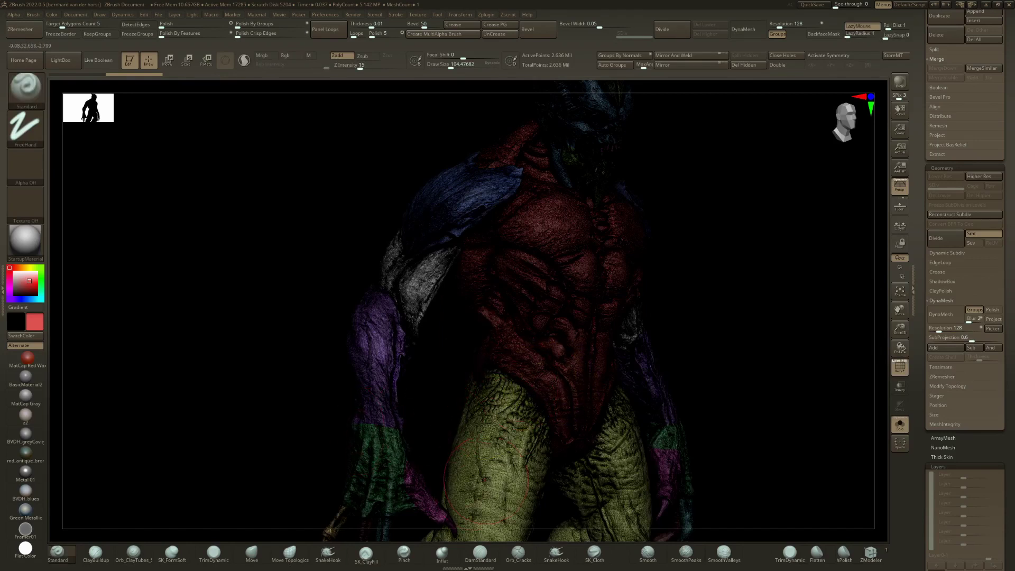
# Step: Hide the merged figure's polygroup display and disable the Groups option for DynaMesh
pyautogui.hotkey('shift', 'f')
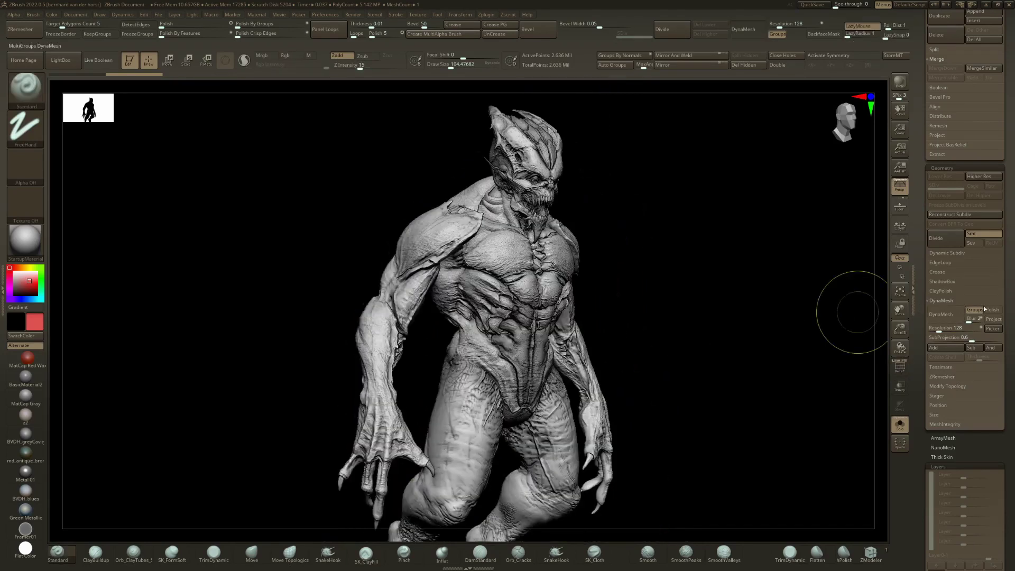
pyautogui.click(976, 310)
pyautogui.moveTo(637, 278); pyautogui.dragTo(592, 299, button='right')
pyautogui.keyDown('ctrl'); pyautogui.moveTo(592, 299); pyautogui.dragTo(573, 283, button='right'); pyautogui.keyUp('ctrl')
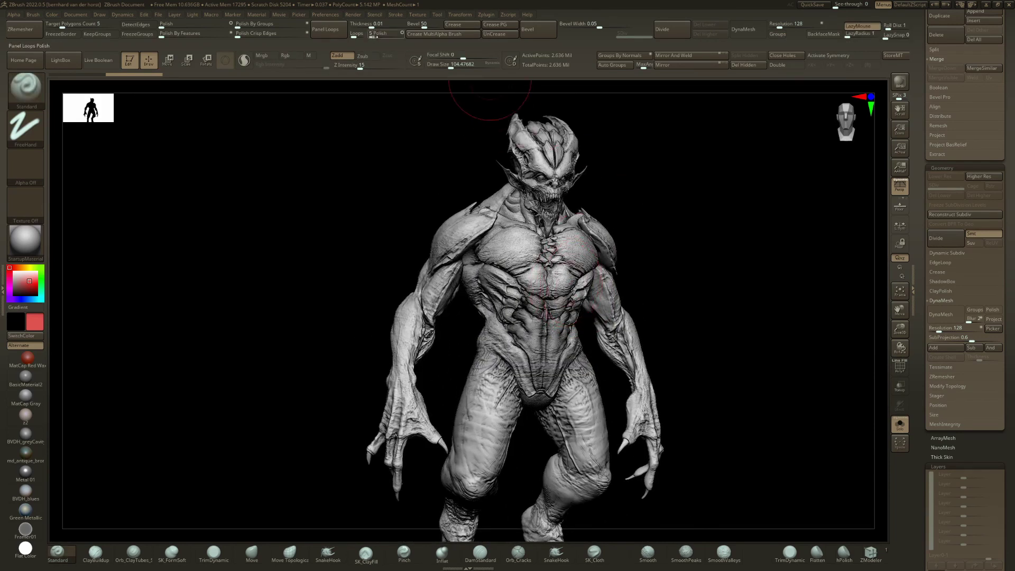
# Step: Toggle Occlusion in the Preview AO render settings
pyautogui.click(353, 14)
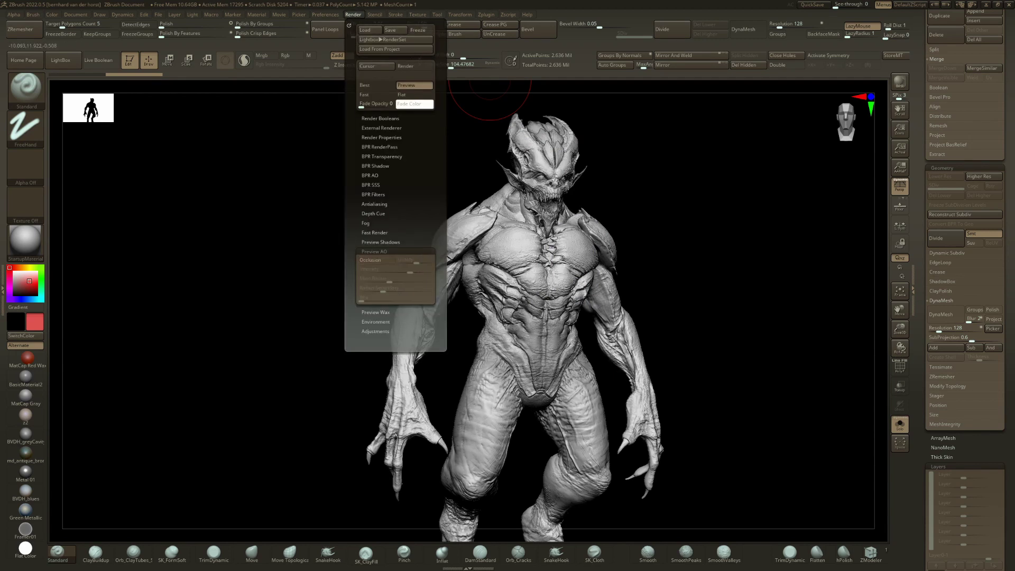
pyautogui.click(371, 263)
pyautogui.moveTo(508, 296)
pyautogui.mouseDown(button='right')
pyautogui.moveTo(413, 300)
pyautogui.moveTo(497, 297)
pyautogui.moveTo(476, 300)
pyautogui.mouseUp(button='right')
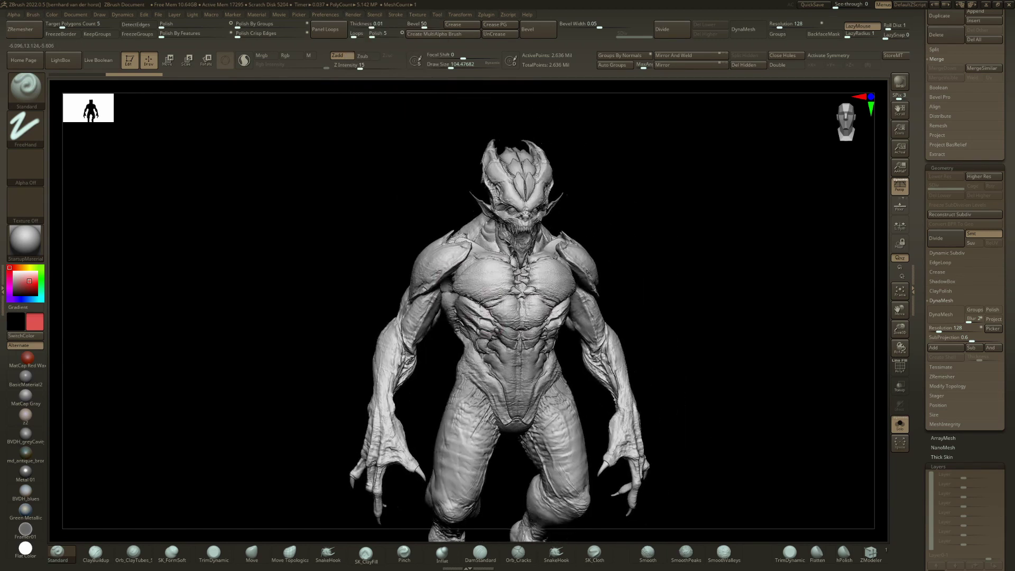
# Step: Isolate the torso by its polygroup and split the hidden parts of the figure into a separate subtool
pyautogui.press('ctrl')
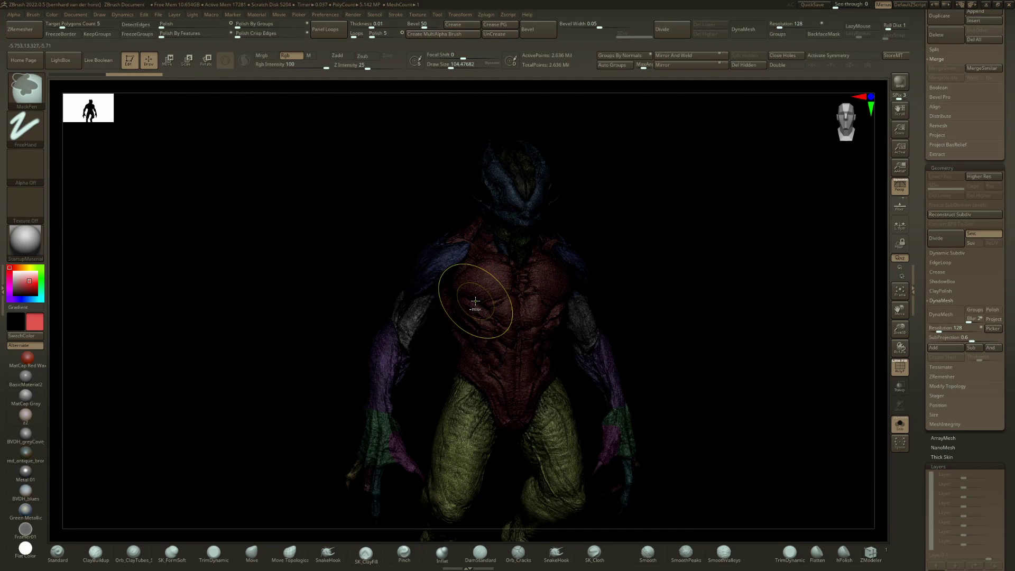
pyautogui.hotkey('ctrl', 'shift')
pyautogui.keyDown('ctrl'); pyautogui.keyDown('shift'); pyautogui.click(471, 383); pyautogui.keyUp('shift'); pyautogui.keyUp('ctrl')
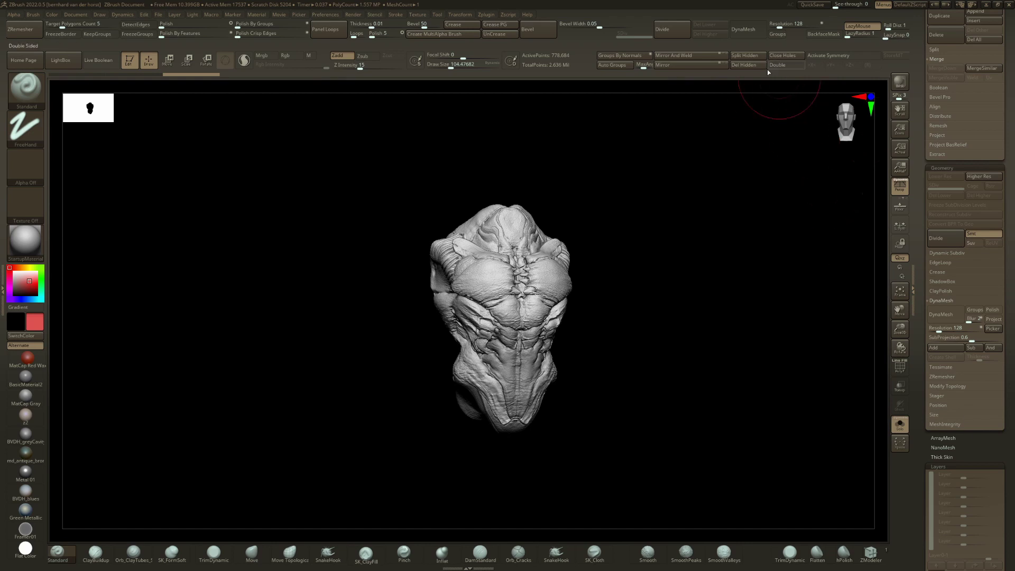
pyautogui.scroll(-1, 955, 395)
pyautogui.press('shift')
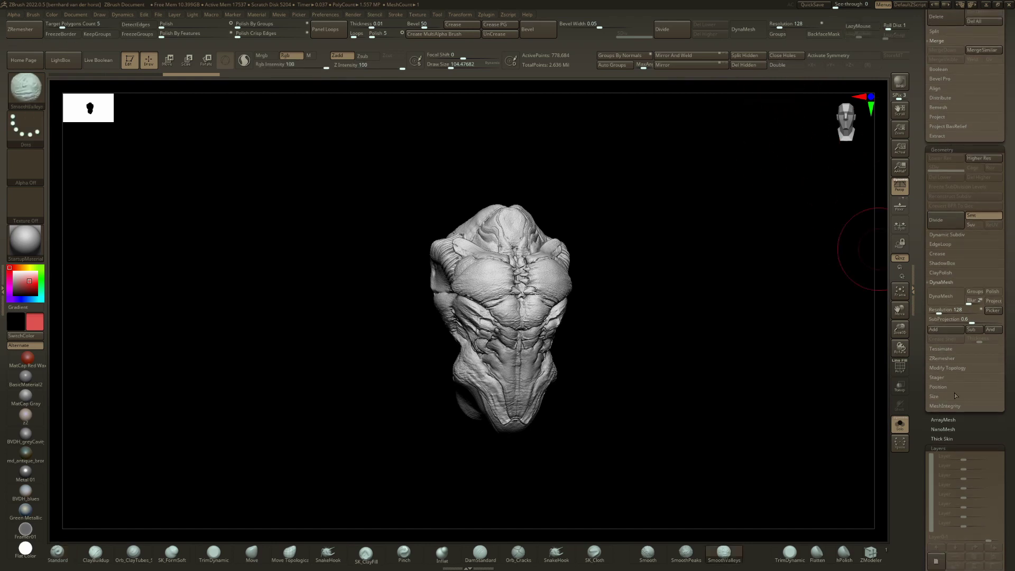
pyautogui.keyDown('shift'); pyautogui.click(937, 368); pyautogui.keyUp('shift')
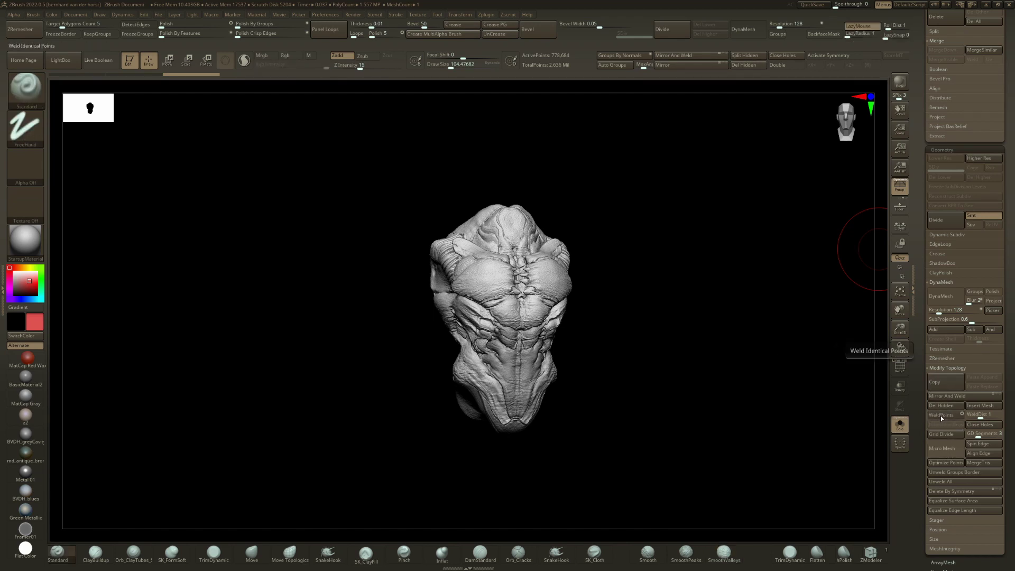
pyautogui.scroll(5, 942, 417)
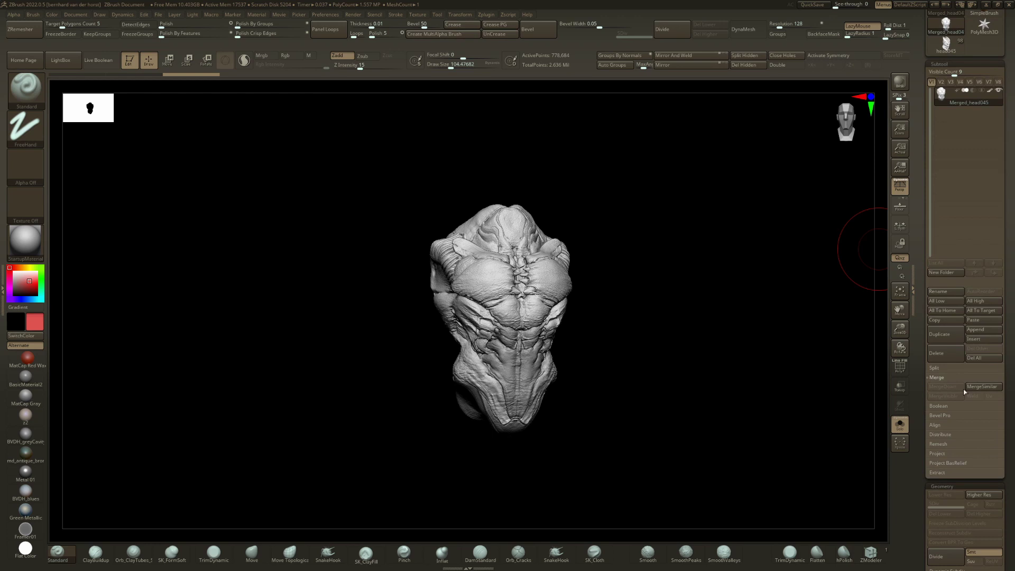
pyautogui.click(943, 369)
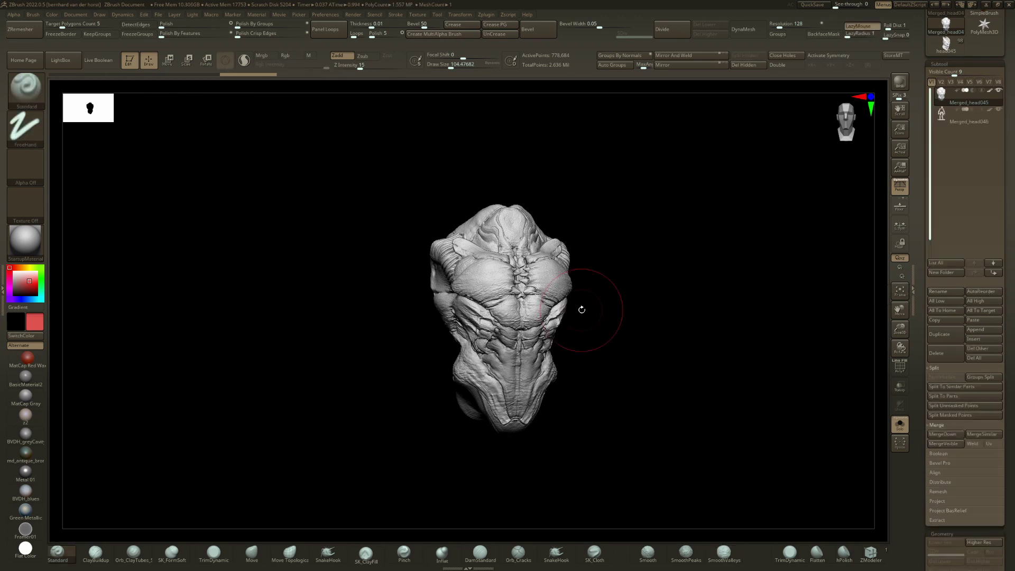
# Step: In the subtool with the head, arms and legs, display the polygroups and hide the shoulders, upper arms and forearms
pyautogui.press('Down')
pyautogui.moveTo(272, 416)
pyautogui.mouseDown(button='right')
pyautogui.moveTo(383, 333)
pyautogui.moveTo(428, 253)
pyautogui.moveTo(418, 325)
pyautogui.mouseUp(button='right')
pyautogui.hotkey('shift', 'f')
pyautogui.hotkey('shift', 'f')
pyautogui.hotkey('shift', 'f')
pyautogui.keyDown('ctrl'); pyautogui.keyDown('shift'); pyautogui.click(439, 197); pyautogui.keyUp('shift'); pyautogui.keyUp('ctrl')
pyautogui.keyDown('ctrl'); pyautogui.keyDown('shift'); pyautogui.click(439, 196); pyautogui.keyUp('shift'); pyautogui.keyUp('ctrl')
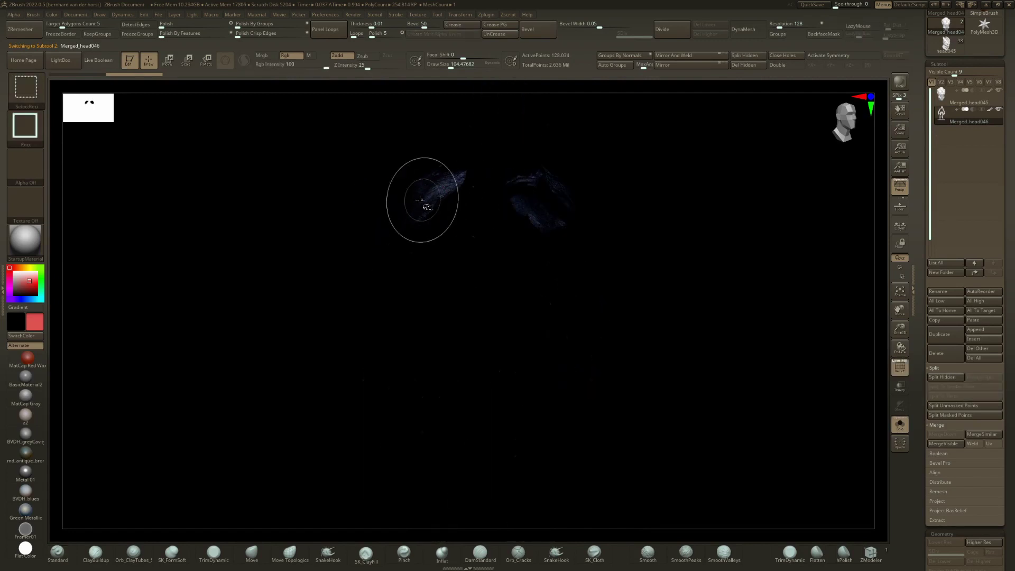
pyautogui.keyDown('ctrl'); pyautogui.keyDown('shift'); pyautogui.click(437, 196); pyautogui.keyUp('shift'); pyautogui.keyUp('ctrl')
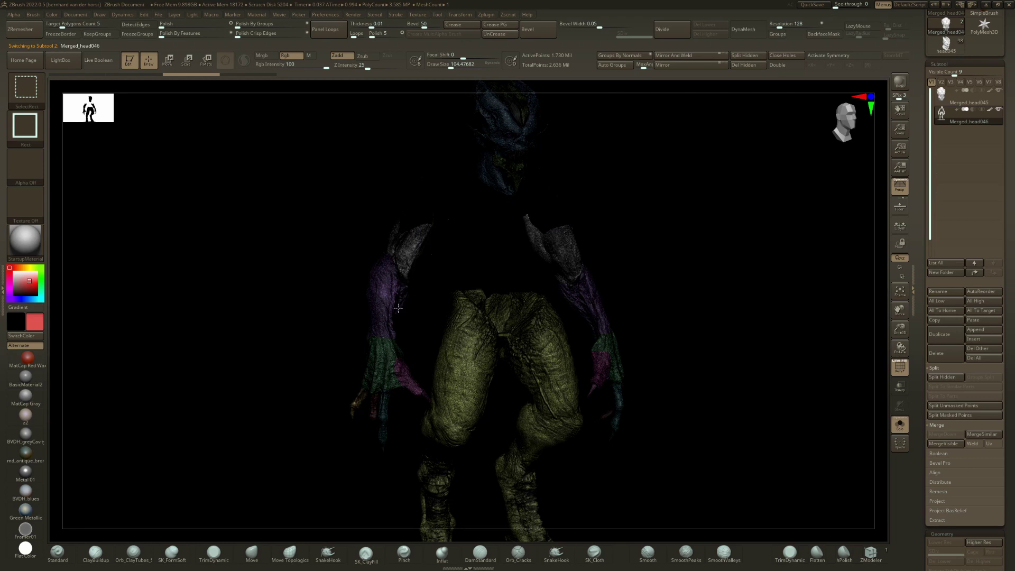
pyautogui.keyDown('ctrl'); pyautogui.keyDown('alt'); pyautogui.keyDown('shift'); pyautogui.click(412, 244); pyautogui.keyUp('shift'); pyautogui.keyUp('alt'); pyautogui.keyUp('ctrl')
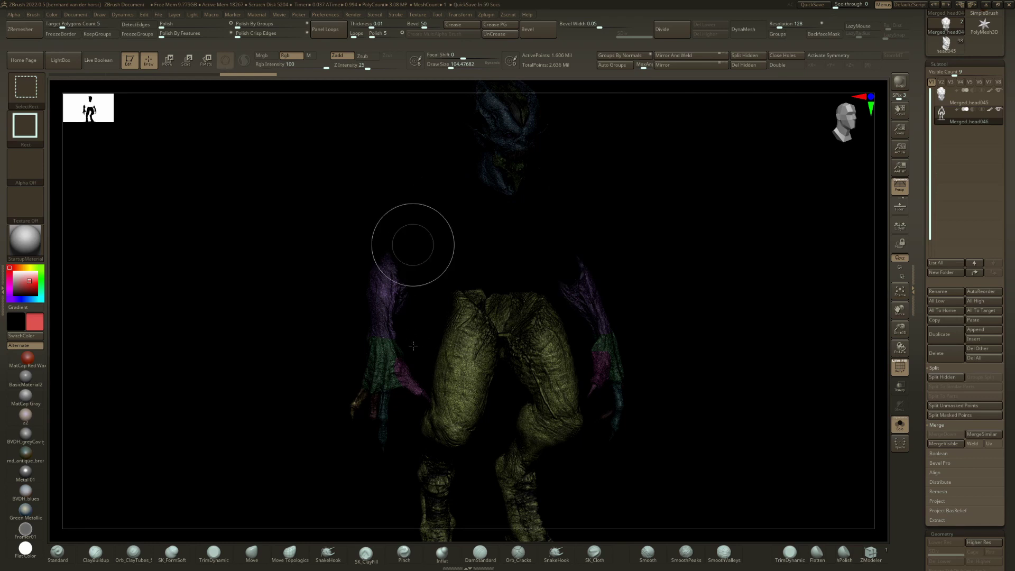
pyautogui.keyDown('ctrl'); pyautogui.keyDown('alt'); pyautogui.keyDown('shift'); pyautogui.click(408, 308); pyautogui.keyUp('shift'); pyautogui.keyUp('alt'); pyautogui.keyUp('ctrl')
# Step: Hide the remaining thumb and finger pieces on both hands and split all hidden arm parts into their own subtool
pyautogui.keyDown('alt'); pyautogui.moveTo(414, 322); pyautogui.dragTo(384, 321); pyautogui.keyUp('alt')
pyautogui.keyDown('ctrl'); pyautogui.keyDown('shift'); pyautogui.moveTo(319, 418); pyautogui.dragTo(413, 278); pyautogui.keyUp('shift'); pyautogui.keyUp('ctrl')
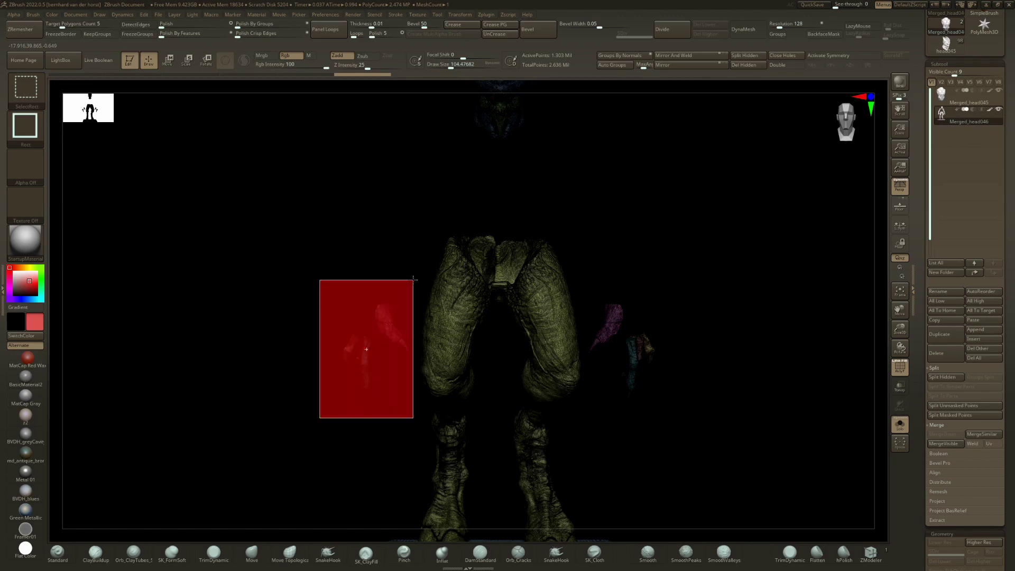
pyautogui.keyDown('ctrl'); pyautogui.keyDown('alt'); pyautogui.keyDown('shift'); pyautogui.moveTo(330, 524); pyautogui.dragTo(328, 518); pyautogui.keyUp('shift'); pyautogui.keyUp('alt'); pyautogui.keyUp('ctrl')
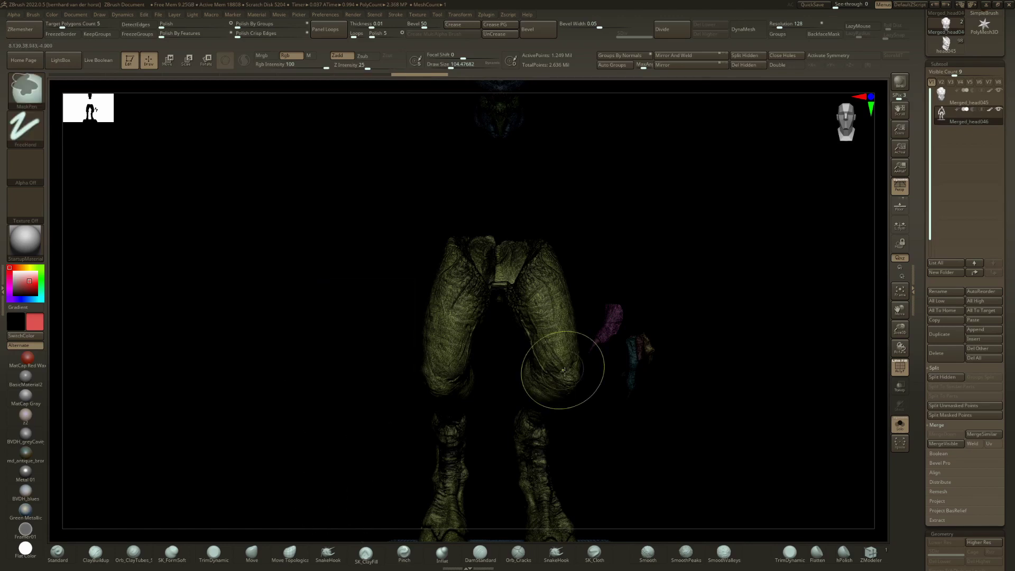
pyautogui.keyDown('ctrl'); pyautogui.keyDown('shift'); pyautogui.moveTo(585, 421); pyautogui.dragTo(699, 281); pyautogui.keyUp('shift'); pyautogui.keyUp('ctrl')
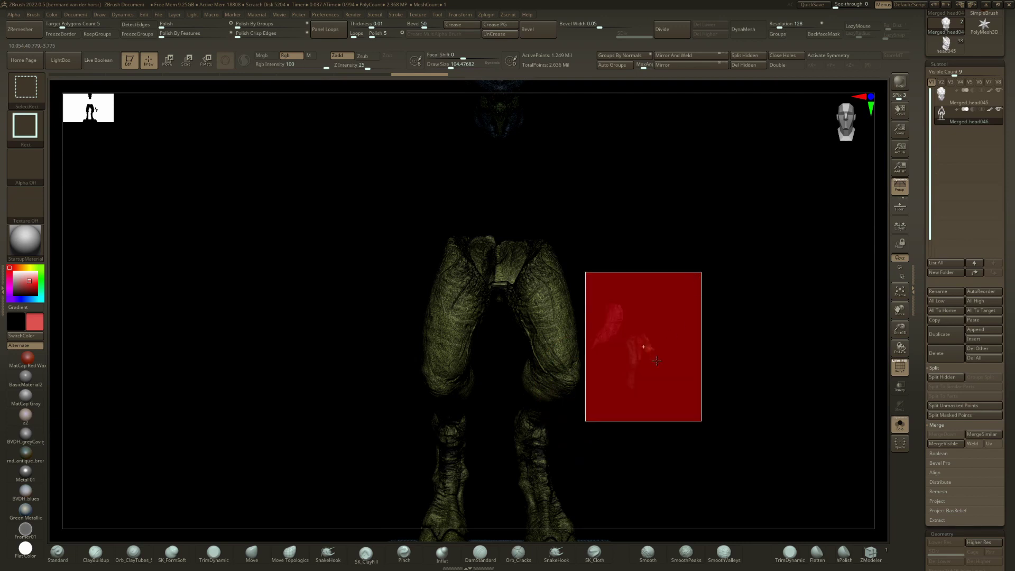
pyautogui.keyDown('ctrl'); pyautogui.keyDown('alt'); pyautogui.keyDown('shift'); pyautogui.moveTo(657, 361); pyautogui.dragTo(657, 361); pyautogui.keyUp('shift'); pyautogui.keyUp('alt'); pyautogui.keyUp('ctrl')
pyautogui.click(937, 374)
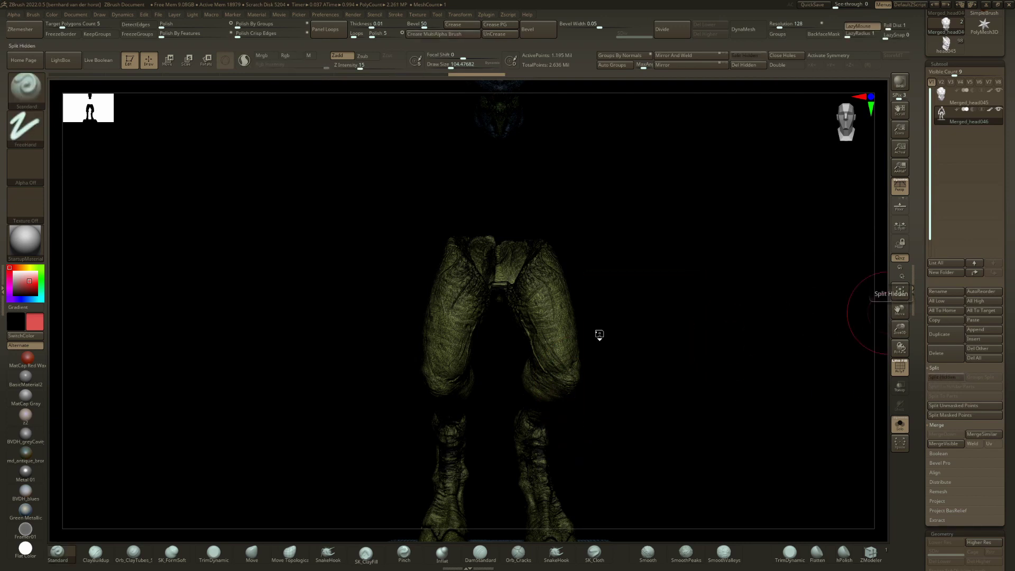
# Step: Check the separated subtools starting from the torso and merge them back down into one figure
pyautogui.press('Up')
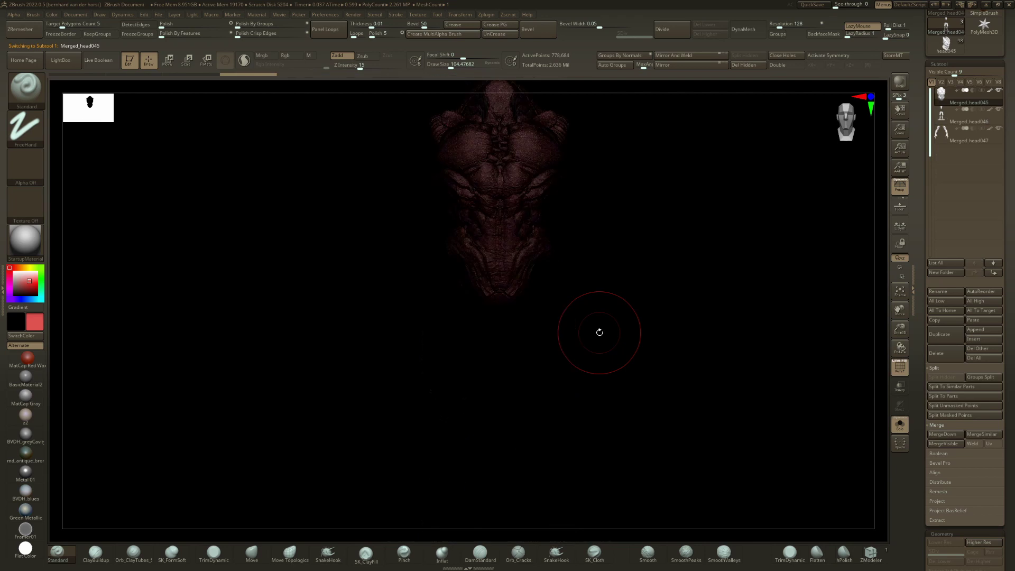
pyautogui.moveTo(349, 362); pyautogui.dragTo(370, 365)
pyautogui.press('Down')
pyautogui.press('Down')
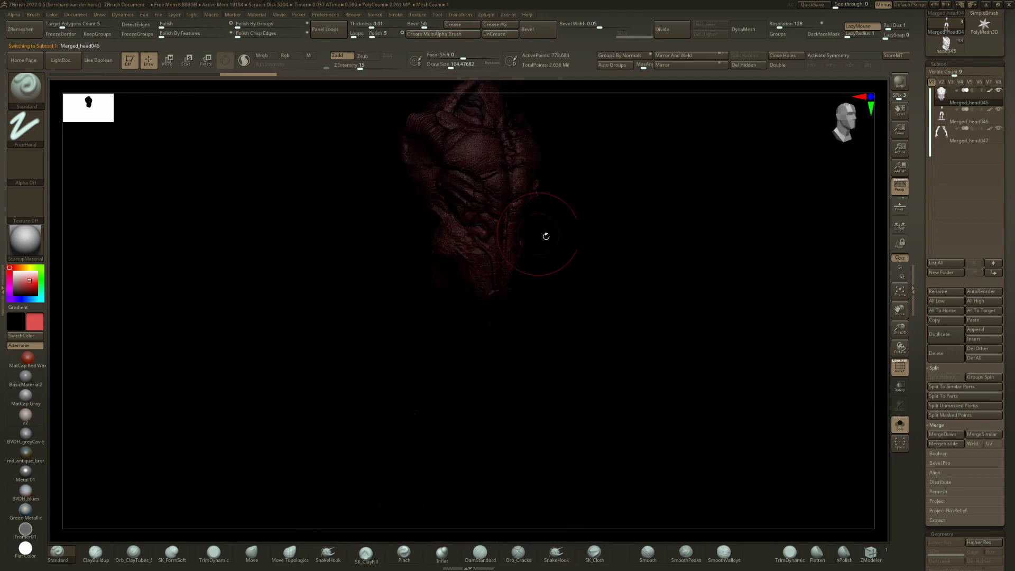
pyautogui.moveTo(562, 238); pyautogui.dragTo(568, 319)
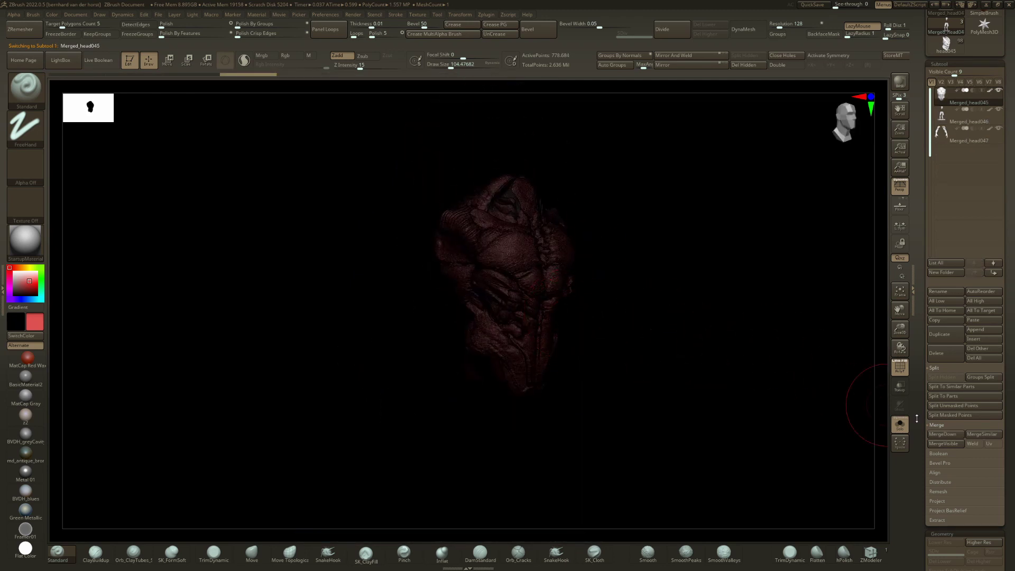
pyautogui.click(944, 434)
pyautogui.click(947, 440)
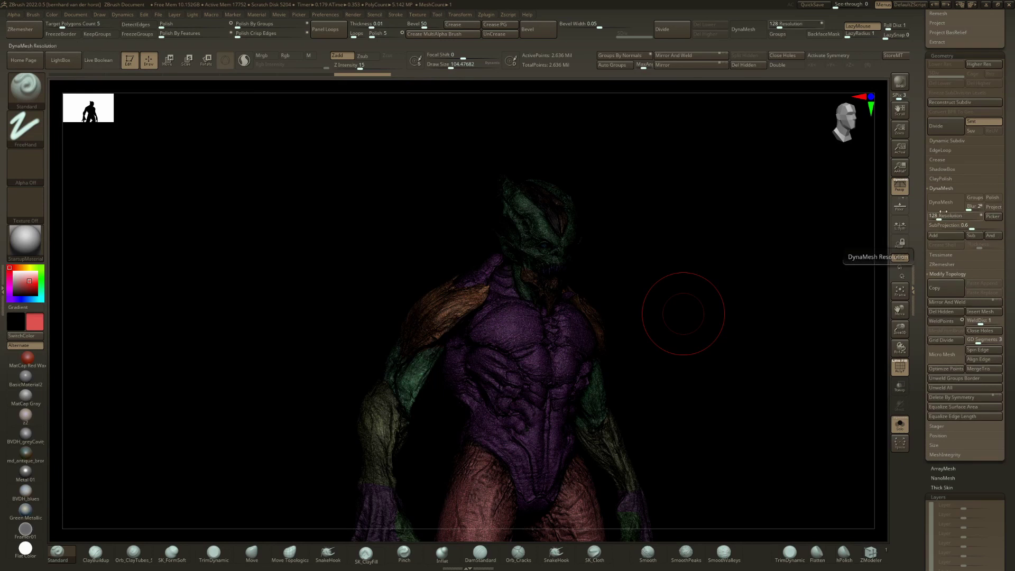
# Step: DynaMesh the merged figure at resolution 128 and inspect the fused chest and shoulders without the polygroup display
pyautogui.click(942, 204)
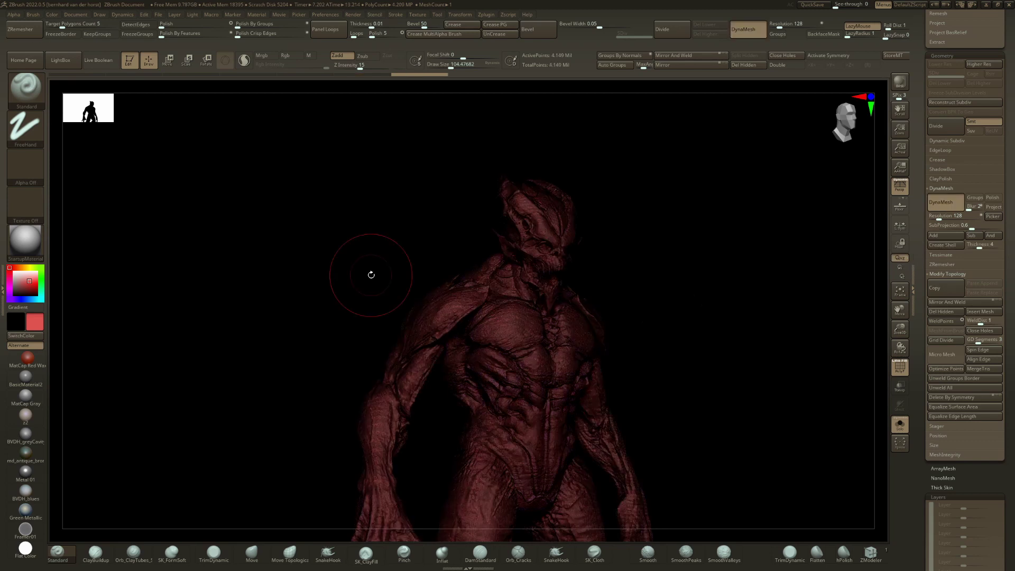
pyautogui.moveTo(372, 275); pyautogui.dragTo(346, 276)
pyautogui.hotkey('shift', 'f')
pyautogui.keyDown('ctrl'); pyautogui.moveTo(480, 275); pyautogui.dragTo(541, 334, button='right'); pyautogui.keyUp('ctrl')
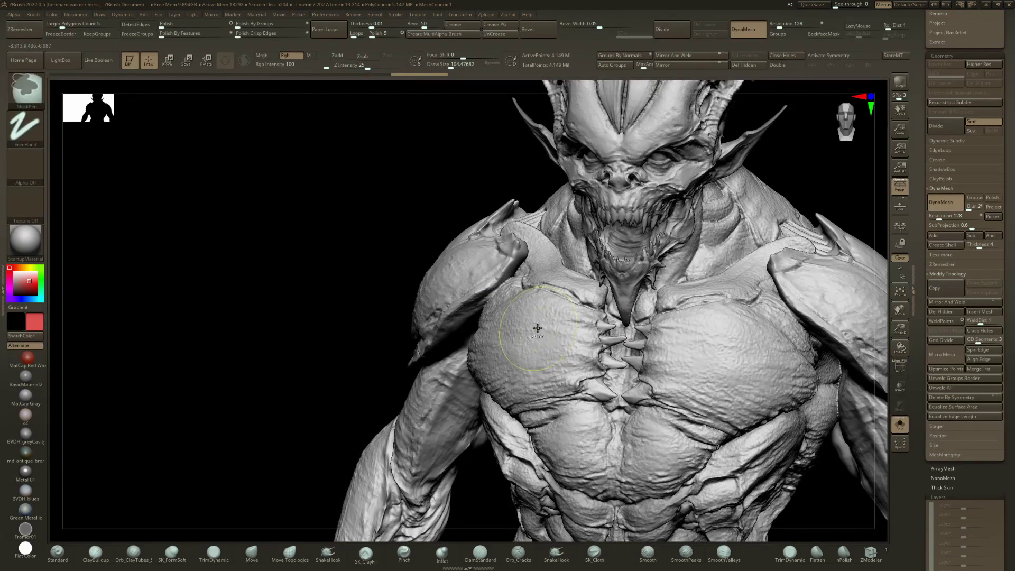
pyautogui.moveTo(537, 328); pyautogui.dragTo(614, 329, button='right')
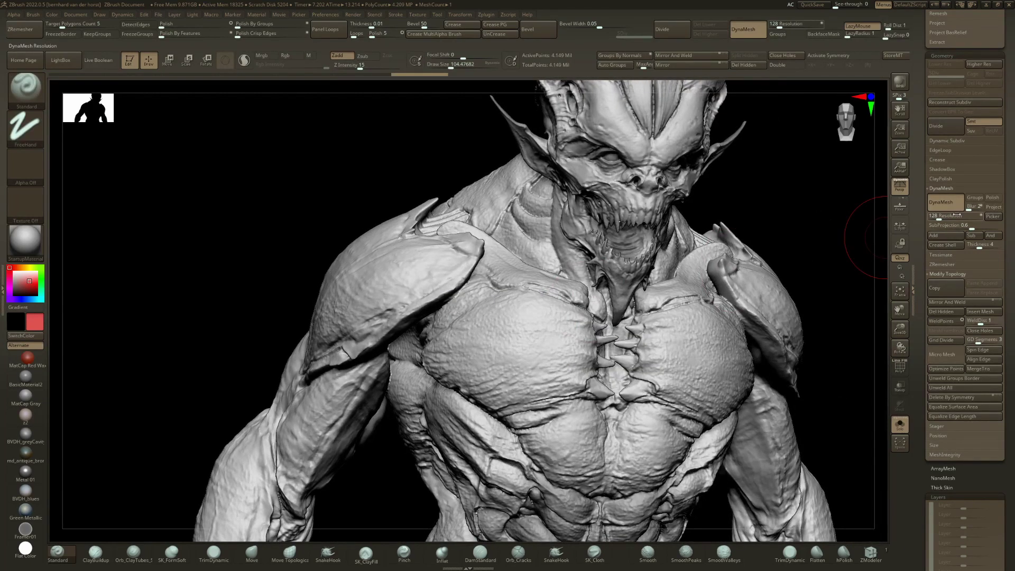
pyautogui.moveTo(751, 249)
pyautogui.mouseDown(button='right')
pyautogui.moveTo(578, 351)
pyautogui.moveTo(572, 332)
pyautogui.moveTo(656, 370)
pyautogui.moveTo(693, 349)
pyautogui.moveTo(471, 377)
pyautogui.moveTo(497, 378)
pyautogui.mouseUp(button='right')
# Step: Sculpt over the seam between hip and thigh with the ClayBuildup brush at a draw size of about 23
pyautogui.press('space')
pyautogui.moveTo(481, 387); pyautogui.dragTo(470, 388)
pyautogui.keyDown('ctrl'); pyautogui.moveTo(490, 320); pyautogui.dragTo(635, 248, button='right'); pyautogui.keyUp('ctrl')
pyautogui.press('s')
pyautogui.moveTo(449, 358); pyautogui.dragTo(442, 358)
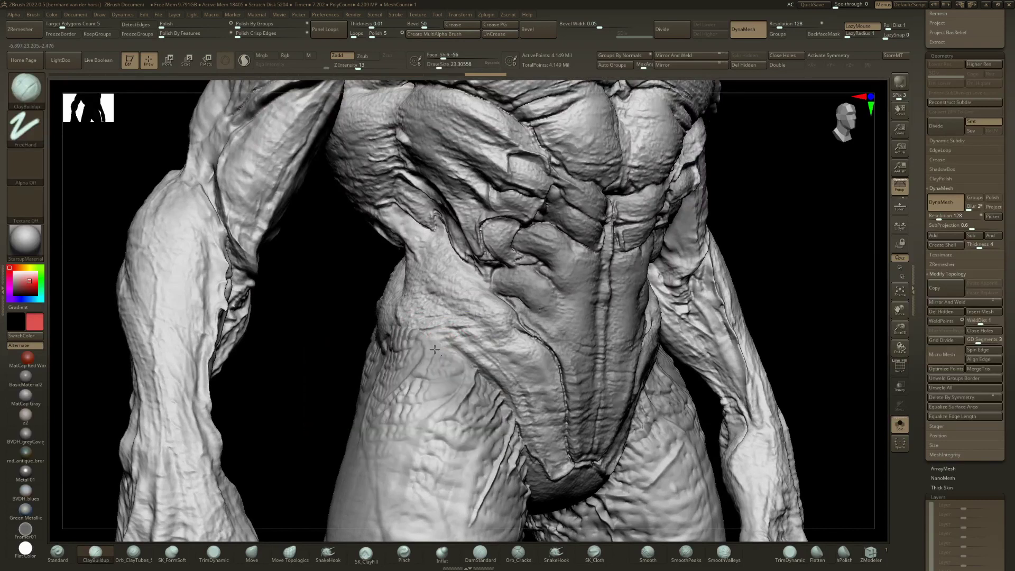
# Step: Switch to the Standard brush for the hip seam and step through the undo history to compare the blending
pyautogui.press('b')
pyautogui.press('s')
pyautogui.press('t')
pyautogui.hotkey('ctrl', 'shift', 'z')
pyautogui.hotkey('ctrl', 'shift', 'z')
pyautogui.hotkey('ctrl', 'shift', 'z')
pyautogui.hotkey('ctrl', 'z')
pyautogui.hotkey('ctrl', 'z')
pyautogui.hotkey('ctrl', 'z')
pyautogui.hotkey('ctrl', 'z')
pyautogui.hotkey('ctrl', 'shift', 'z')
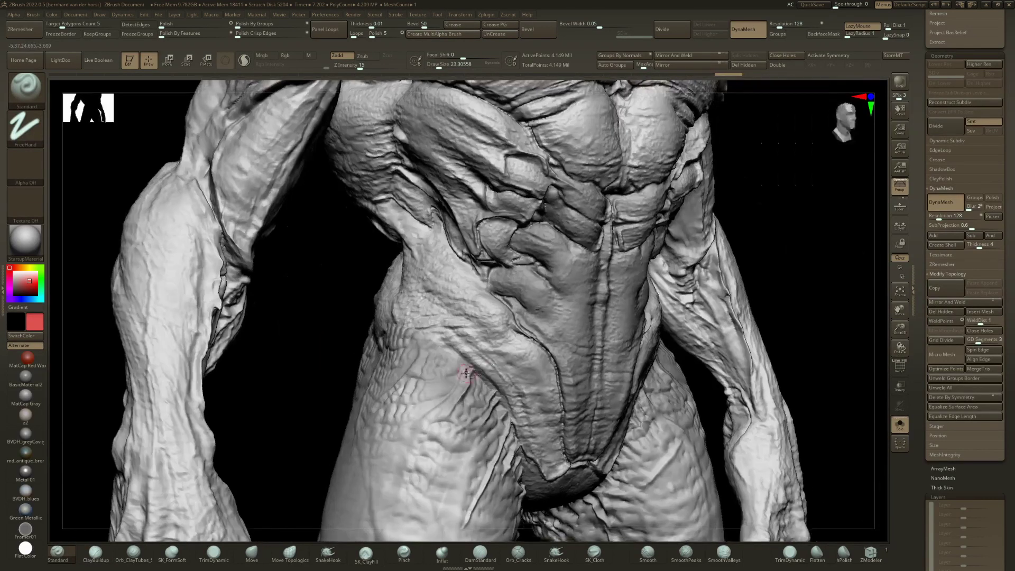
# Step: Work on the hip crease with the SK_Cloth brush at Z Intensity 34 and compare the strokes through the undo history
pyautogui.press('1')
pyautogui.press('s')
pyautogui.moveTo(364, 64); pyautogui.dragTo(373, 64)
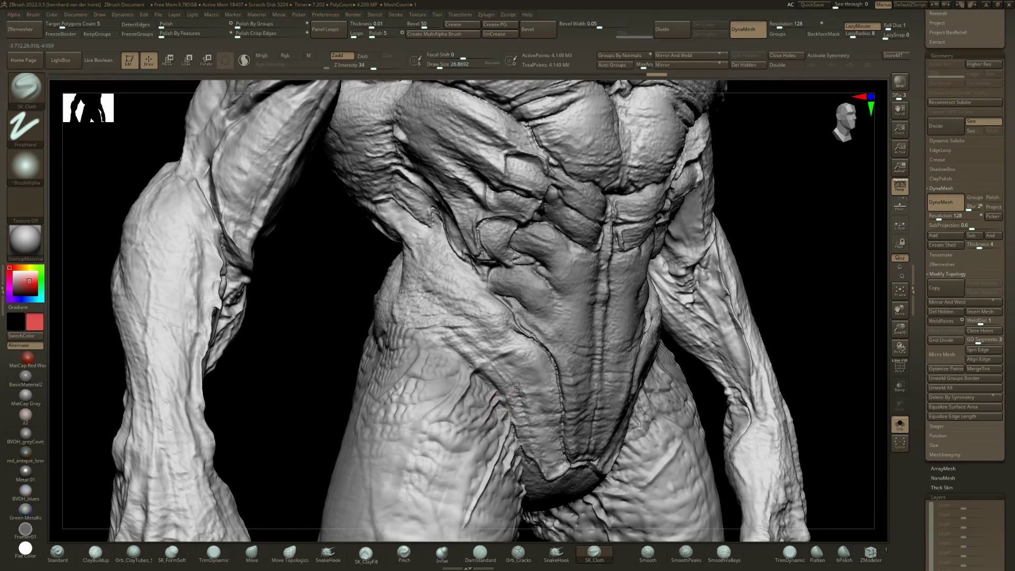
pyautogui.hotkey('ctrl', 'z')
pyautogui.hotkey('ctrl', 'shift', 'z')
pyautogui.hotkey('ctrl', 'shift', 'z')
pyautogui.hotkey('ctrl', 'shift', 'z')
pyautogui.hotkey('ctrl', 'shift', 'z')
pyautogui.hotkey('ctrl', 'z')
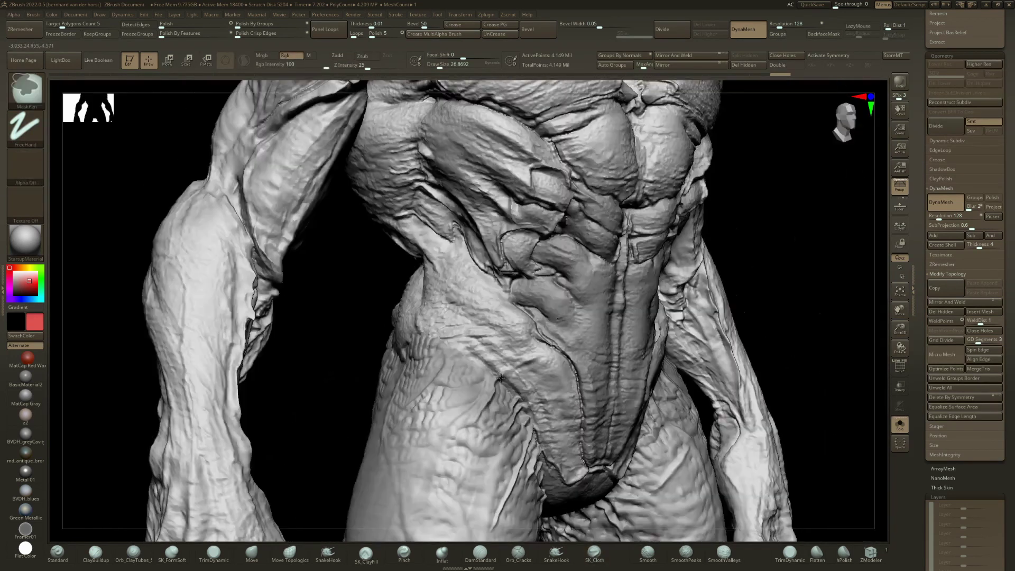
# Step: Switch to ClayBuildup at a draw size of about 35 for the hip area and toggle symmetry on the figure
pyautogui.press('space')
pyautogui.moveTo(464, 371); pyautogui.dragTo(481, 371)
pyautogui.press('b')
pyautogui.press('c')
pyautogui.press('b')
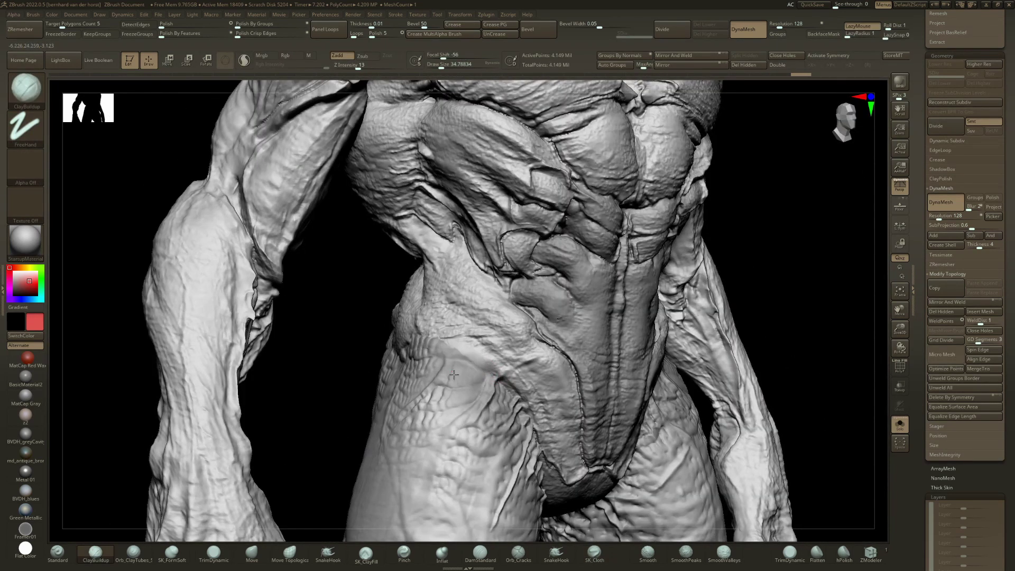
pyautogui.keyDown('ctrl'); pyautogui.moveTo(497, 378); pyautogui.dragTo(497, 317, button='right'); pyautogui.keyUp('ctrl')
pyautogui.keyDown('shift'); pyautogui.moveTo(497, 318); pyautogui.dragTo(455, 317, button='right'); pyautogui.keyUp('shift')
pyautogui.keyDown('ctrl'); pyautogui.moveTo(582, 328); pyautogui.dragTo(642, 388, button='right'); pyautogui.keyUp('ctrl')
pyautogui.press('x')
pyautogui.press('x')
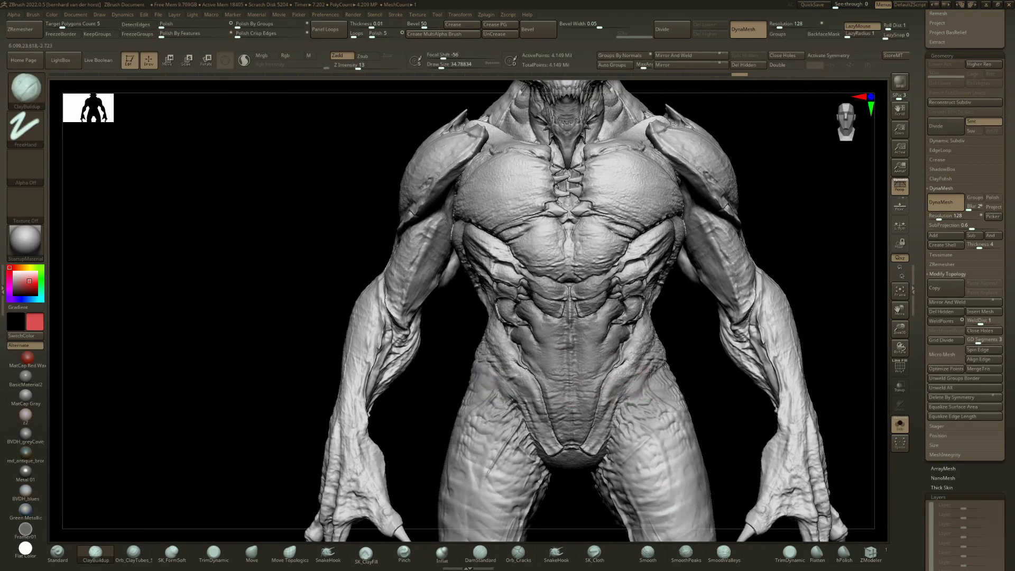
# Step: Examine the figure's waist, arms and chest from several angles, briefly toggling the polygroup display
pyautogui.keyDown('ctrl'); pyautogui.moveTo(620, 401); pyautogui.dragTo(703, 470, button='right'); pyautogui.keyUp('ctrl')
pyautogui.hotkey('shift', 'f')
pyautogui.moveTo(867, 402); pyautogui.dragTo(793, 399, button='right')
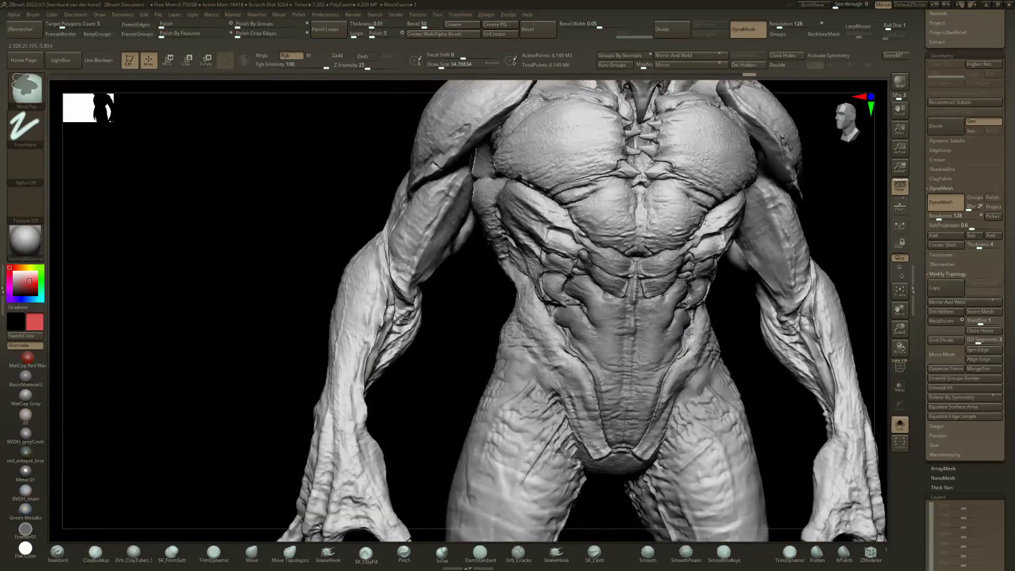
pyautogui.moveTo(689, 332); pyautogui.dragTo(651, 328, button='right')
pyautogui.keyDown('ctrl'); pyautogui.moveTo(650, 286); pyautogui.dragTo(627, 316, button='right'); pyautogui.keyUp('ctrl')
pyautogui.hotkey('shift', 'f')
pyautogui.keyDown('alt'); pyautogui.moveTo(575, 211); pyautogui.dragTo(579, 318, button='right'); pyautogui.keyUp('alt')
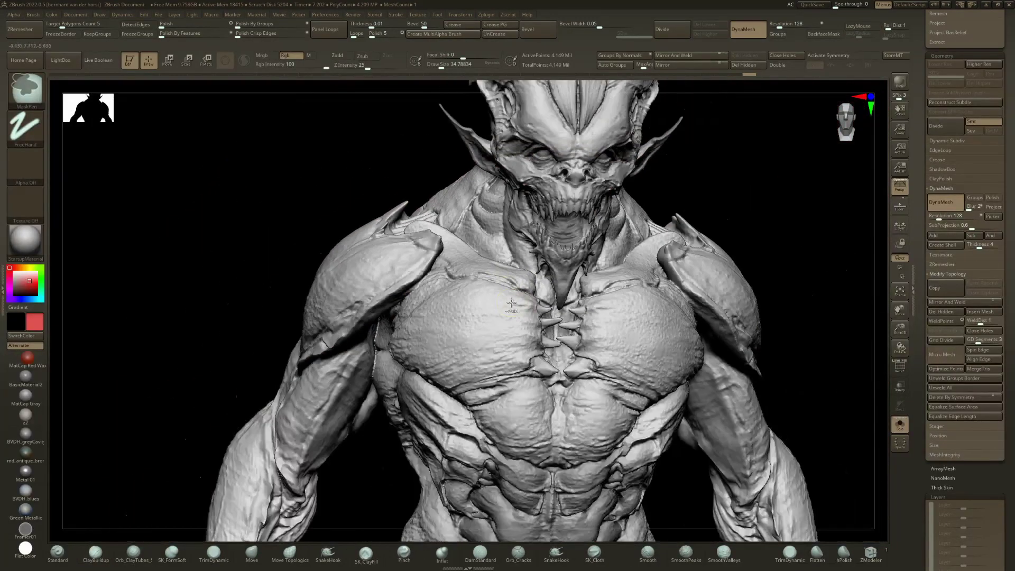
# Step: Move in on the collarbone seam with the ClayBuildup brush and switch to Orb_Cracks for detailing it
pyautogui.press('b')
pyautogui.press('c')
pyautogui.press('b')
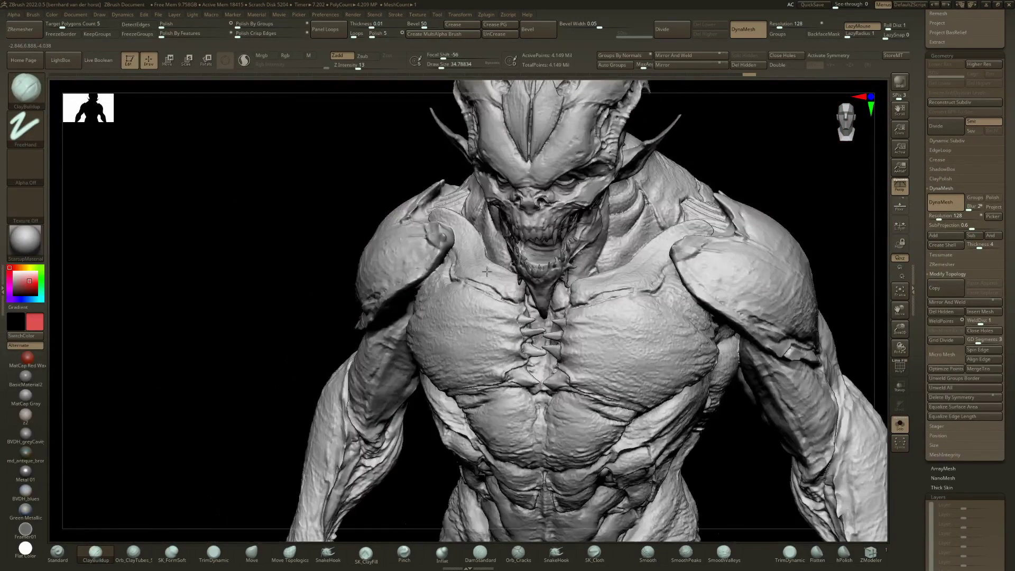
pyautogui.moveTo(487, 271)
pyautogui.keyDown('ctrl'); pyautogui.mouseDown(button='right')
pyautogui.moveTo(481, 256)
pyautogui.moveTo(497, 288)
pyautogui.mouseUp(button='right'); pyautogui.keyUp('ctrl')
pyautogui.click(530, 553)
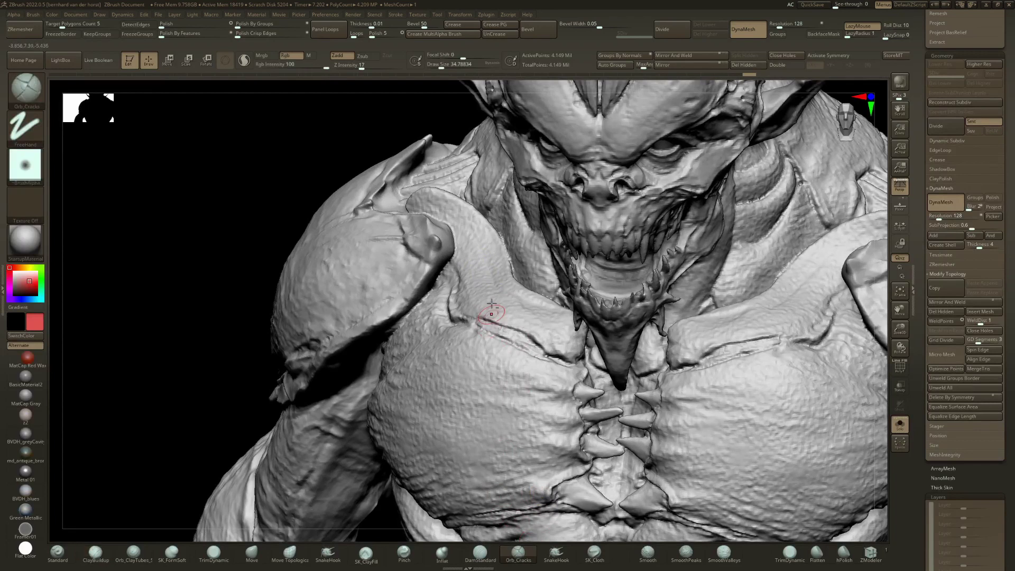
# Step: Try the SK_Cloth and DamStandard brushes for the collarbone seam and settle on Orb_Cracks
pyautogui.press('b')
pyautogui.press('s')
pyautogui.press('c')
pyautogui.press('b')
pyautogui.press('d')
pyautogui.press('s')
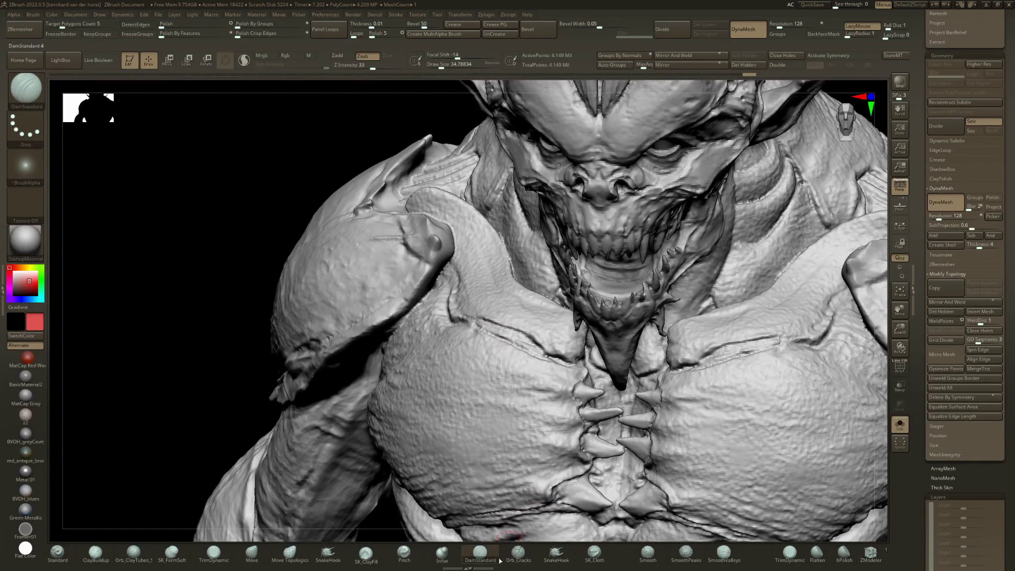
pyautogui.click(509, 559)
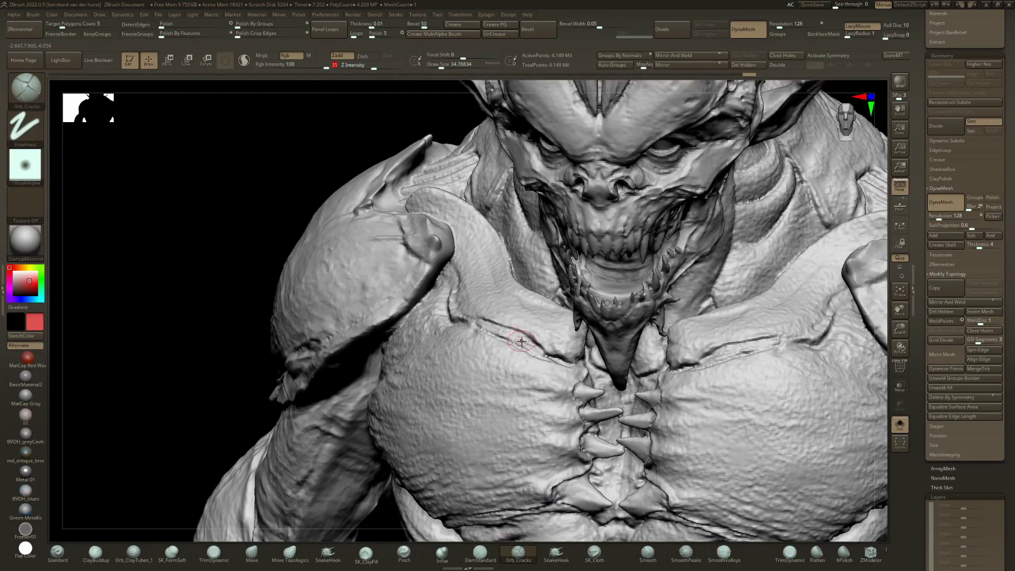
# Step: Resize the brush, toggle symmetry and work short strokes over the seam from an angled view
pyautogui.moveTo(432, 331)
pyautogui.mouseDown(button='right')
pyautogui.moveTo(497, 333)
pyautogui.moveTo(423, 317)
pyautogui.moveTo(465, 275)
pyautogui.moveTo(463, 357)
pyautogui.moveTo(465, 238)
pyautogui.moveTo(534, 317)
pyautogui.moveTo(519, 327)
pyautogui.mouseUp(button='right')
pyautogui.keyDown('shift'); pyautogui.moveTo(527, 286); pyautogui.dragTo(476, 294); pyautogui.keyUp('shift')
pyautogui.moveTo(475, 294); pyautogui.dragTo(571, 296, button='right')
pyautogui.moveTo(434, 327)
pyautogui.keyDown('ctrl'); pyautogui.mouseDown(button='right')
pyautogui.moveTo(430, 269)
pyautogui.moveTo(429, 349)
pyautogui.moveTo(476, 347)
pyautogui.mouseUp(button='right'); pyautogui.keyUp('ctrl')
pyautogui.press('s')
pyautogui.press('2')
pyautogui.moveTo(443, 317)
pyautogui.mouseDown()
pyautogui.moveTo(417, 374)
pyautogui.moveTo(435, 342)
pyautogui.mouseUp()
pyautogui.press('x')
pyautogui.press('[')
pyautogui.moveTo(448, 55); pyautogui.dragTo(449, 55)
pyautogui.moveTo(431, 325)
pyautogui.mouseDown()
pyautogui.moveTo(394, 397)
pyautogui.moveTo(447, 325)
pyautogui.moveTo(452, 285)
pyautogui.mouseUp()
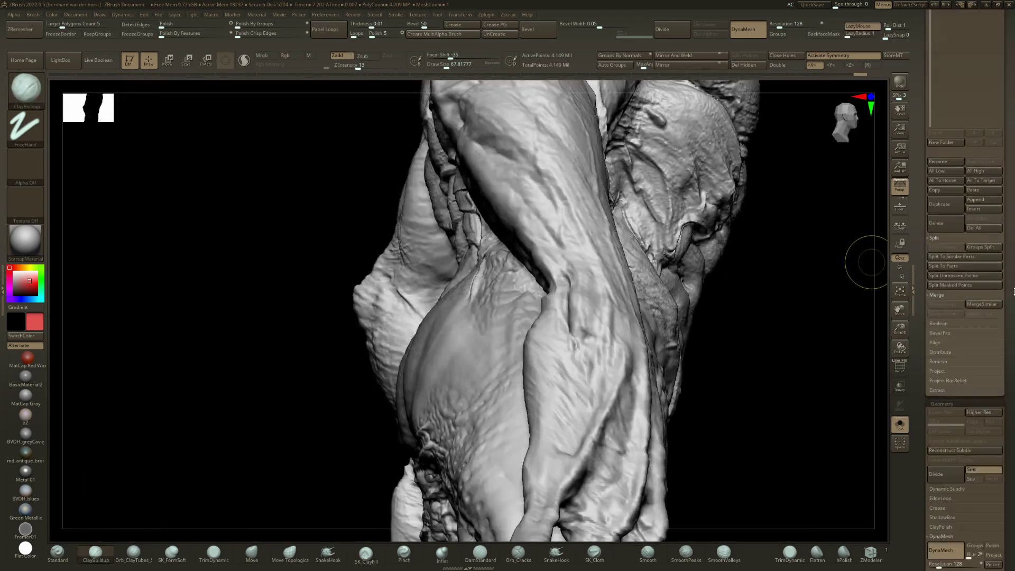
# Step: Toggle the merged subtool's polypaint display and change the main color to white
pyautogui.scroll(5, 1013, 348)
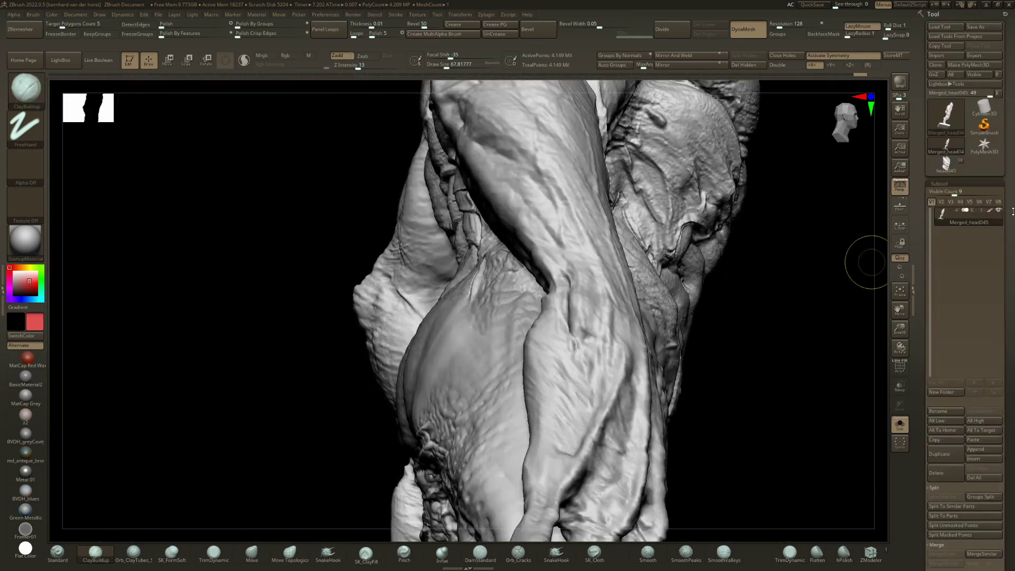
pyautogui.click(988, 211)
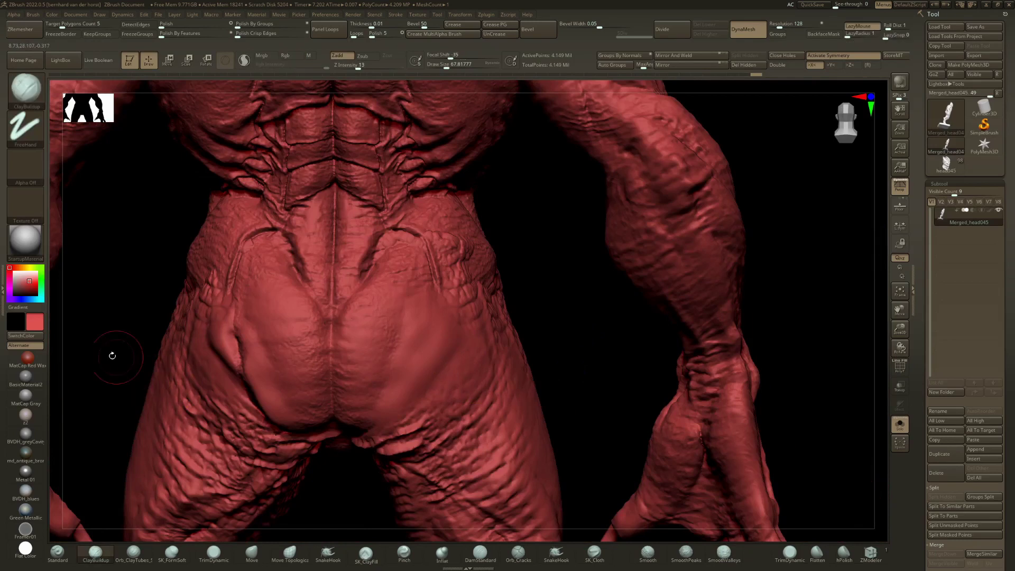
pyautogui.moveTo(32, 282); pyautogui.dragTo(12, 271)
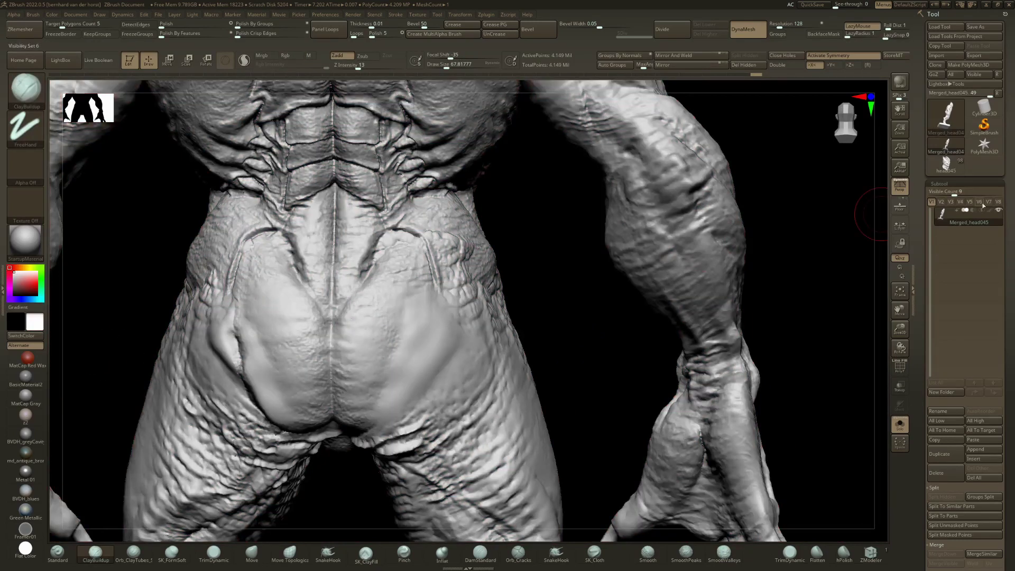
# Step: Set the ClayBuildup draw size to about 62 and work over the figure's lower back and buttocks
pyautogui.press('space')
pyautogui.moveTo(375, 394)
pyautogui.mouseDown()
pyautogui.moveTo(401, 353)
pyautogui.moveTo(431, 381)
pyautogui.moveTo(439, 278)
pyautogui.mouseUp()
pyautogui.press('space')
pyautogui.press('space')
pyautogui.moveTo(423, 345)
pyautogui.keyDown('ctrl'); pyautogui.mouseDown(button='right')
pyautogui.moveTo(422, 330)
pyautogui.moveTo(376, 333)
pyautogui.moveTo(436, 350)
pyautogui.mouseUp(button='right'); pyautogui.keyUp('ctrl')
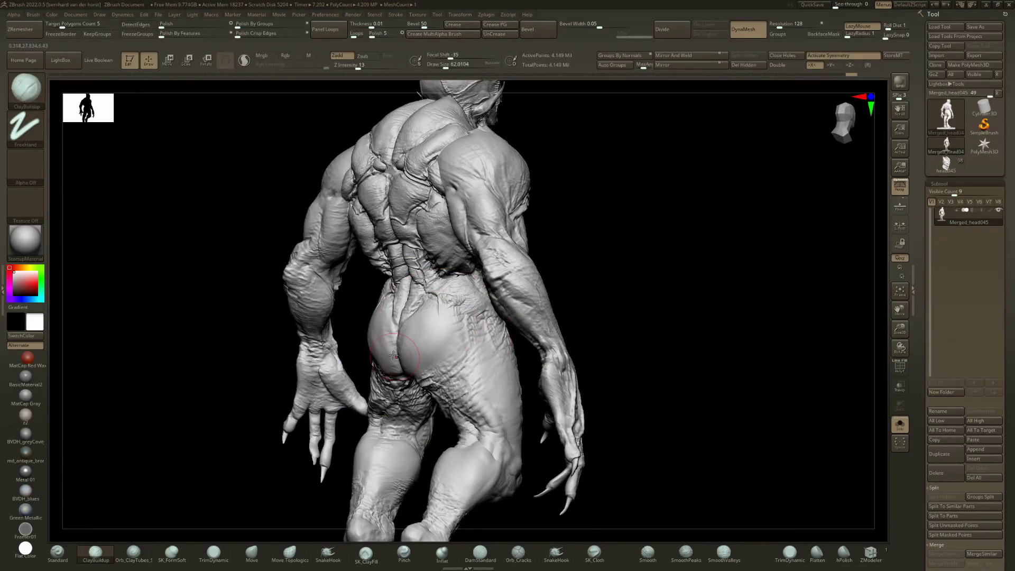
# Step: Examine the figure's torso, shoulders and head from several angles, toggling the polygroup display
pyautogui.moveTo(379, 323)
pyautogui.mouseDown(button='right')
pyautogui.moveTo(449, 329)
pyautogui.moveTo(479, 398)
pyautogui.mouseUp(button='right')
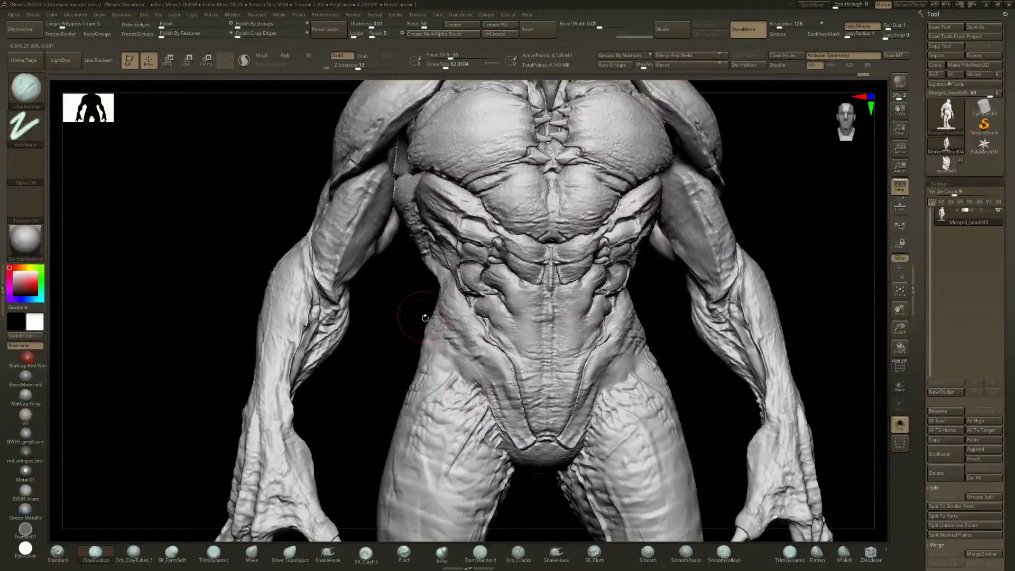
pyautogui.keyDown('alt'); pyautogui.moveTo(371, 205); pyautogui.dragTo(376, 306, button='right'); pyautogui.keyUp('alt')
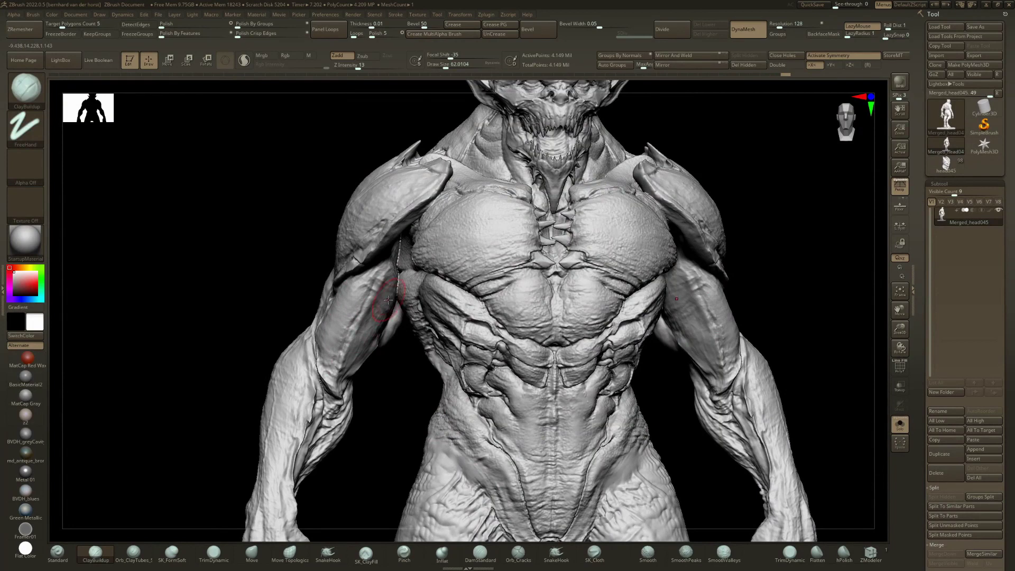
pyautogui.moveTo(371, 286)
pyautogui.mouseDown(button='right')
pyautogui.moveTo(317, 328)
pyautogui.moveTo(309, 275)
pyautogui.moveTo(363, 316)
pyautogui.moveTo(450, 316)
pyautogui.moveTo(469, 302)
pyautogui.moveTo(487, 277)
pyautogui.moveTo(410, 229)
pyautogui.moveTo(470, 276)
pyautogui.moveTo(509, 281)
pyautogui.moveTo(492, 234)
pyautogui.moveTo(465, 227)
pyautogui.mouseUp(button='right')
pyautogui.keyDown('ctrl'); pyautogui.moveTo(547, 206); pyautogui.dragTo(556, 245, button='right'); pyautogui.keyUp('ctrl')
pyautogui.moveTo(555, 246)
pyautogui.keyDown('ctrl'); pyautogui.mouseDown(button='right')
pyautogui.moveTo(573, 274)
pyautogui.moveTo(473, 281)
pyautogui.mouseUp(button='right'); pyautogui.keyUp('ctrl')
pyautogui.keyDown('ctrl'); pyautogui.moveTo(386, 246); pyautogui.dragTo(490, 332, button='right'); pyautogui.keyUp('ctrl')
pyautogui.hotkey('shift', 'f')
pyautogui.hotkey('shift', 'f')
pyautogui.hotkey('shift', 'f')
pyautogui.hotkey('shift', 'f')
pyautogui.hotkey('shift', 'f')
pyautogui.keyDown('ctrl'); pyautogui.moveTo(418, 325); pyautogui.dragTo(312, 238, button='right'); pyautogui.keyUp('ctrl')
pyautogui.keyDown('ctrl'); pyautogui.moveTo(371, 332); pyautogui.dragTo(410, 348, button='right'); pyautogui.keyUp('ctrl')
pyautogui.hotkey('shift', 'f')
pyautogui.hotkey('shift', 'f')
pyautogui.hotkey('shift', 'f')
pyautogui.hotkey('shift', 'f')
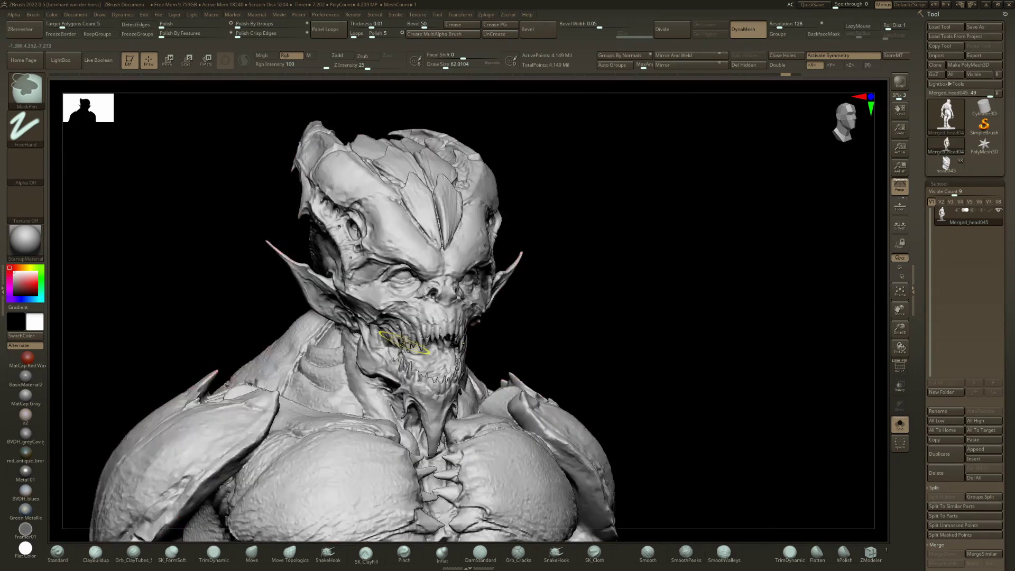
# Step: Step back through the undo history to the state before DynaMesh, comparing it with the DynaMeshed version
pyautogui.moveTo(780, 74); pyautogui.dragTo(745, 73)
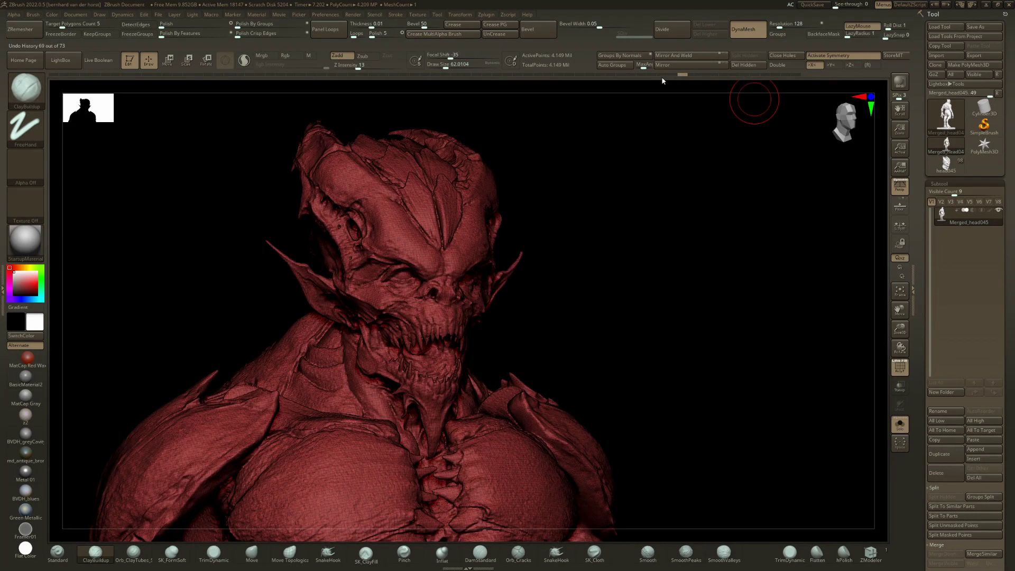
pyautogui.moveTo(661, 80); pyautogui.dragTo(647, 82)
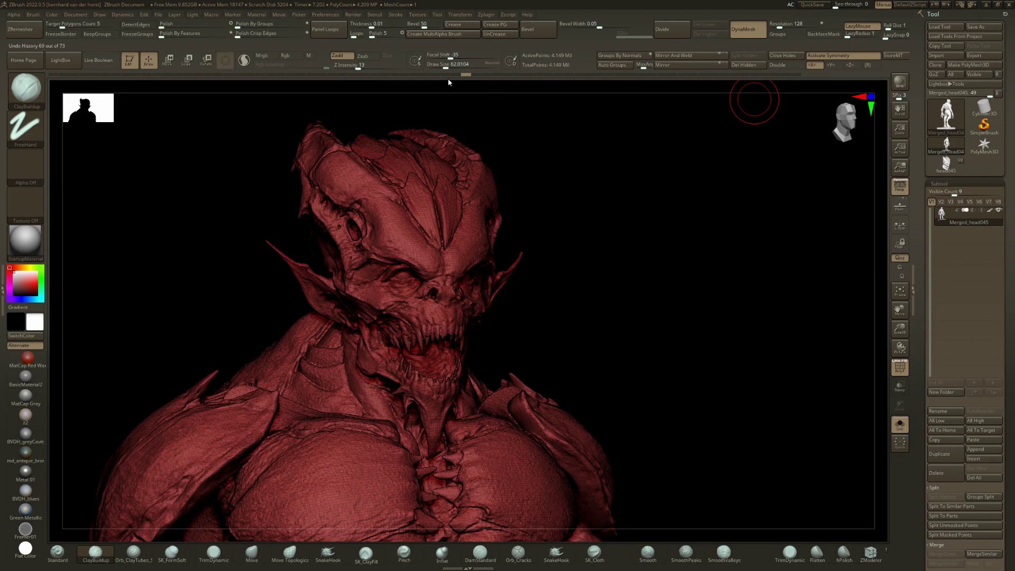
pyautogui.moveTo(425, 83); pyautogui.dragTo(395, 84)
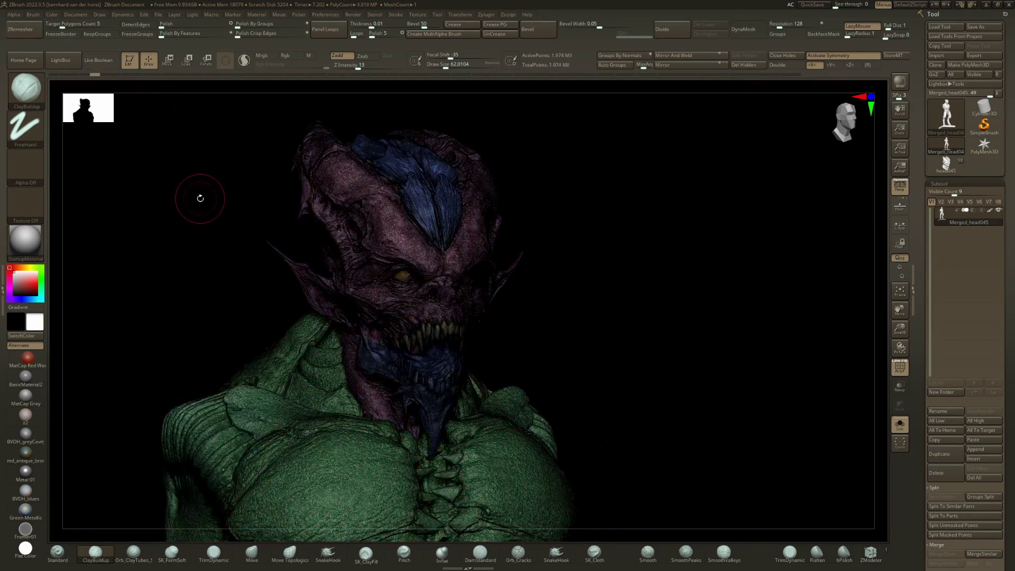
pyautogui.hotkey('ctrl', 'shift')
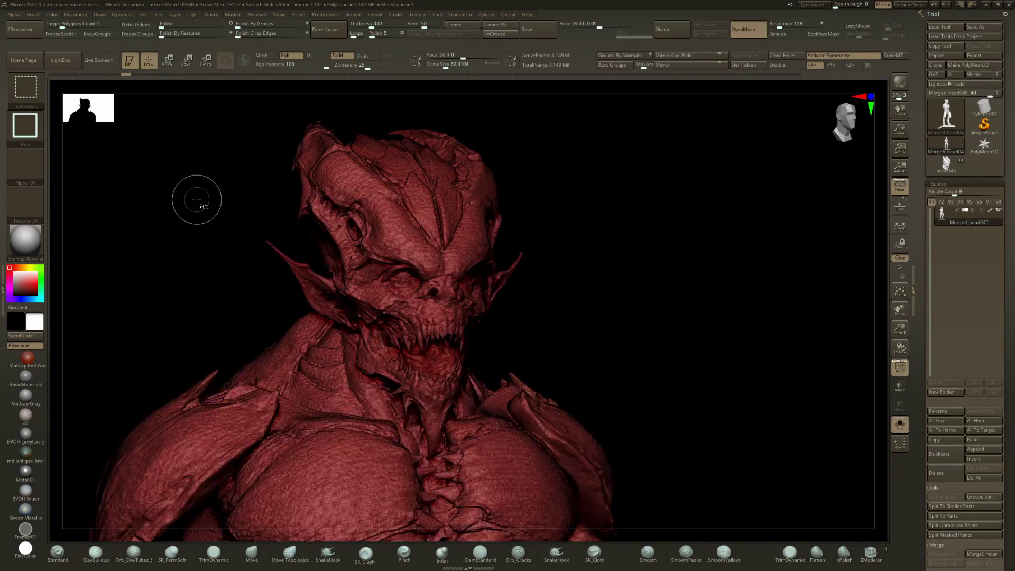
pyautogui.press('ctrl')
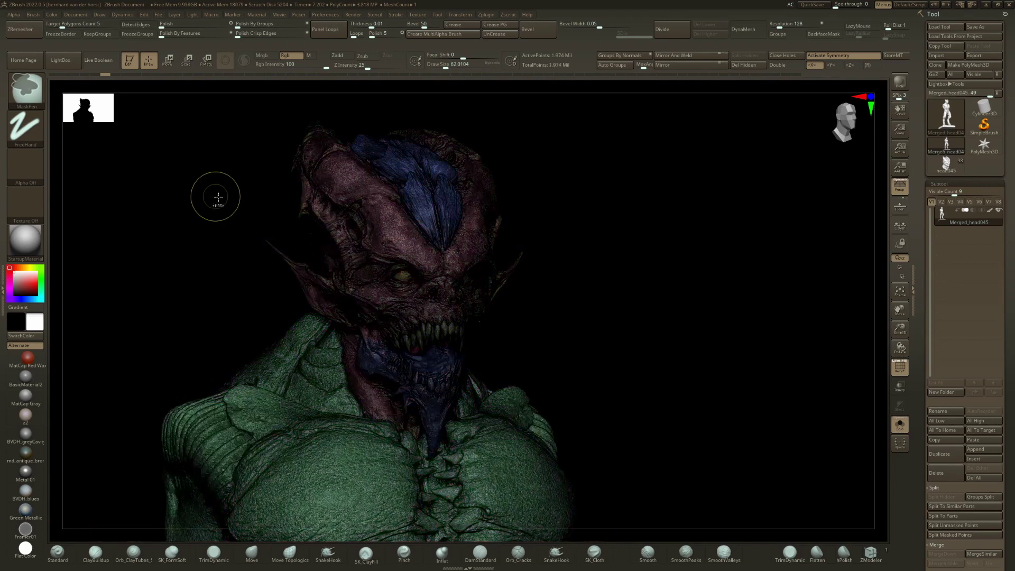
pyautogui.hotkey('ctrl', 'shift')
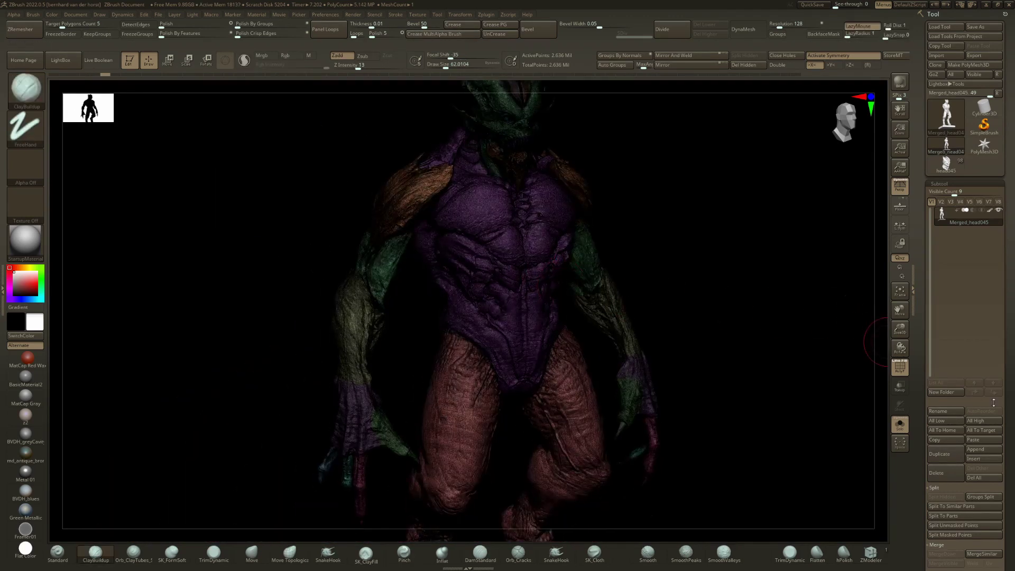
# Step: Regroup the figure's separate parts with Auto Groups in the Polygroups settings
pyautogui.scroll(-3, 966, 389)
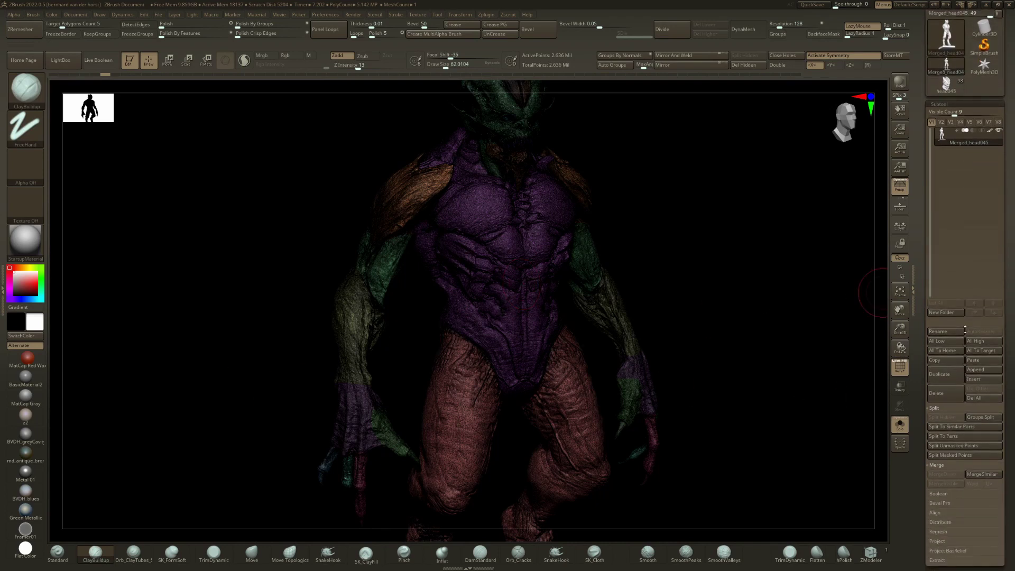
pyautogui.scroll(-14, 967, 381)
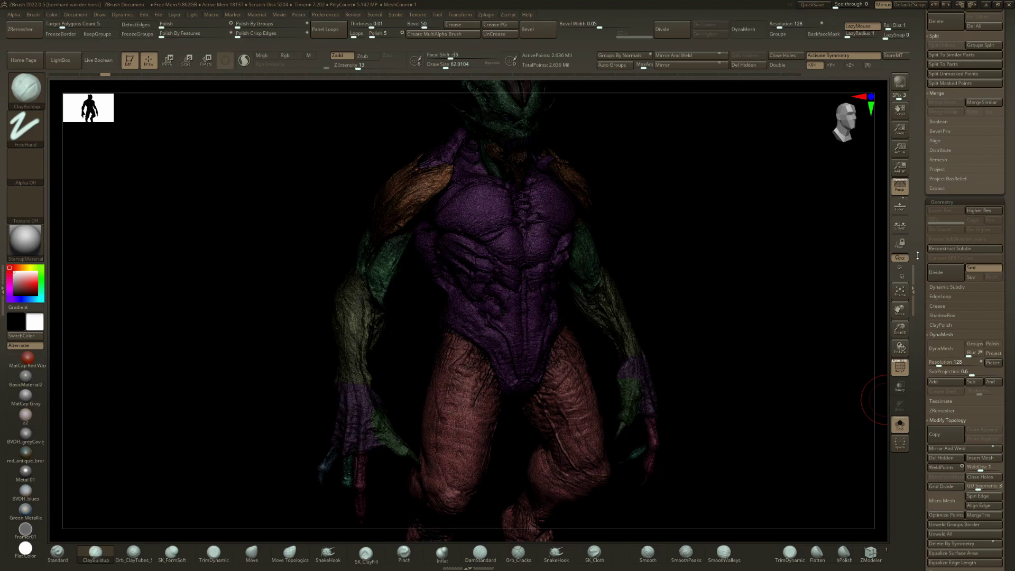
pyautogui.scroll(3, 967, 238)
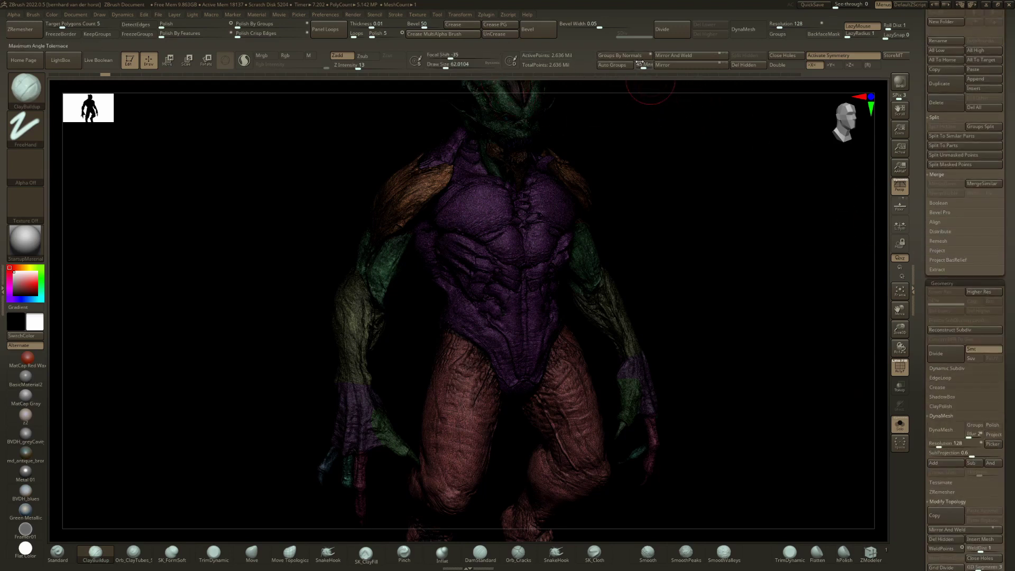
pyautogui.scroll(-18, 990, 289)
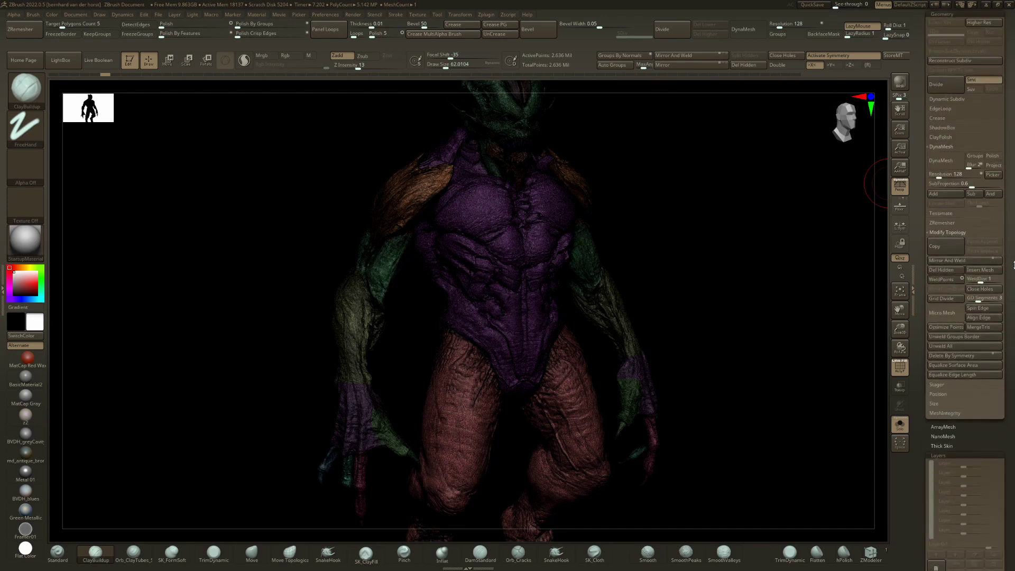
pyautogui.moveTo(1014, 238); pyautogui.dragTo(992, 455)
pyautogui.click(943, 471)
pyautogui.click(939, 167)
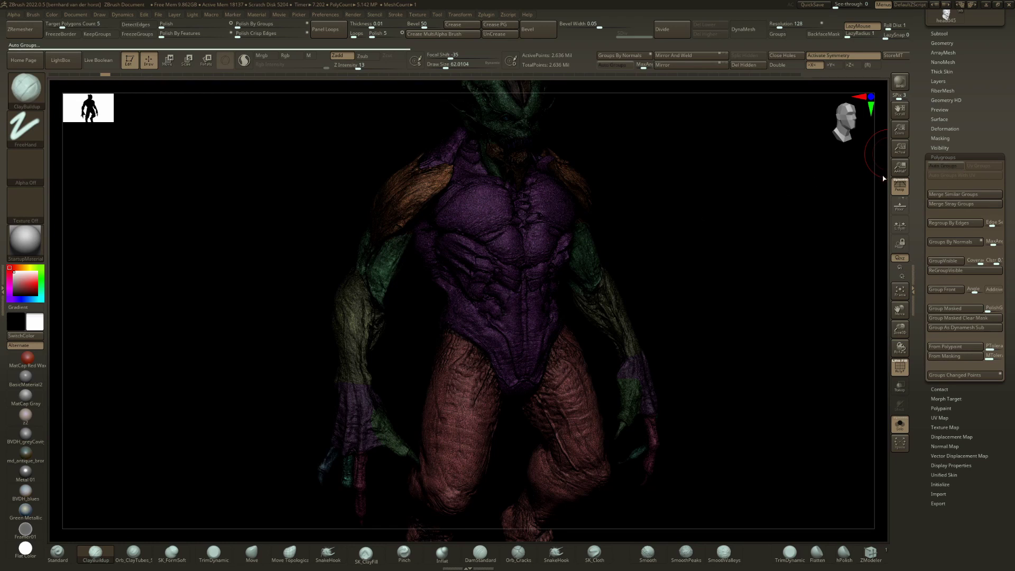
pyautogui.moveTo(621, 247); pyautogui.dragTo(616, 174)
# Step: Examine the figure's new polygroups from the front and at an angle, then turn off the polygroup display
pyautogui.hotkey('shift', 'f')
pyautogui.hotkey('shift', 'f')
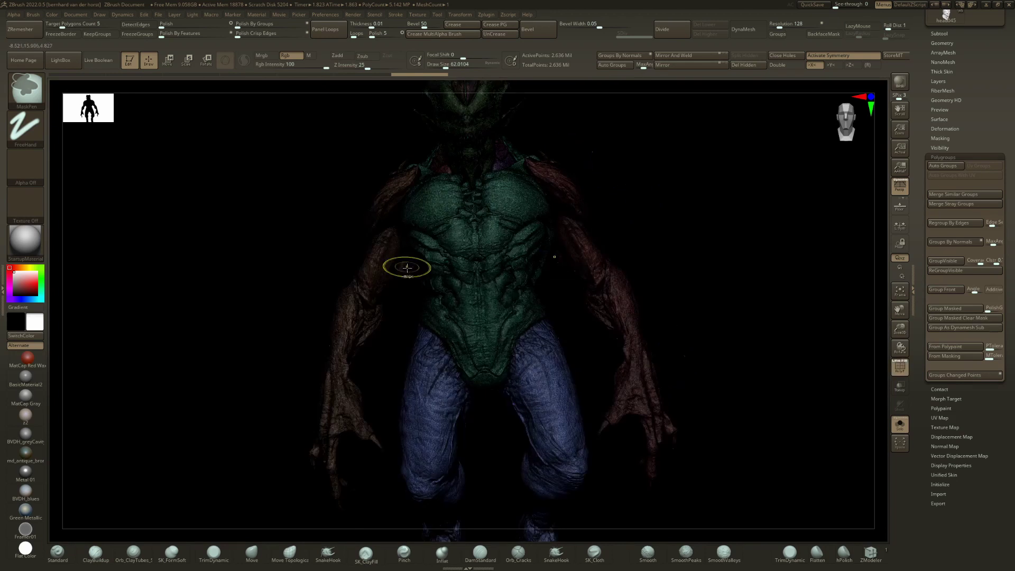
pyautogui.moveTo(403, 272)
pyautogui.mouseDown()
pyautogui.moveTo(485, 284)
pyautogui.moveTo(484, 330)
pyautogui.mouseUp()
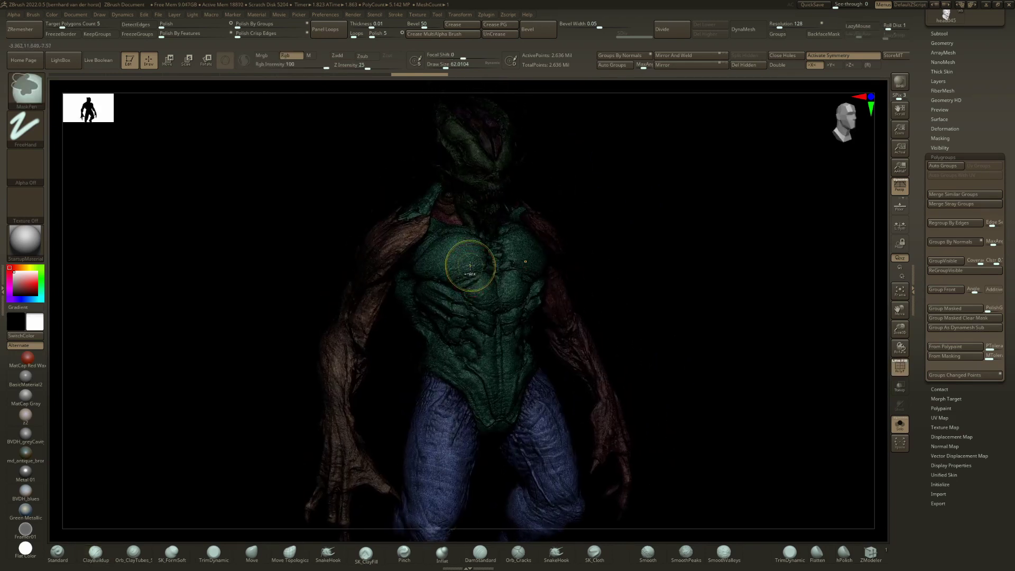
pyautogui.hotkey('shift', 'f')
pyautogui.moveTo(474, 264)
pyautogui.mouseDown(button='right')
pyautogui.moveTo(460, 256)
pyautogui.moveTo(470, 255)
pyautogui.moveTo(466, 266)
pyautogui.mouseUp(button='right')
pyautogui.hotkey('shift', 'f')
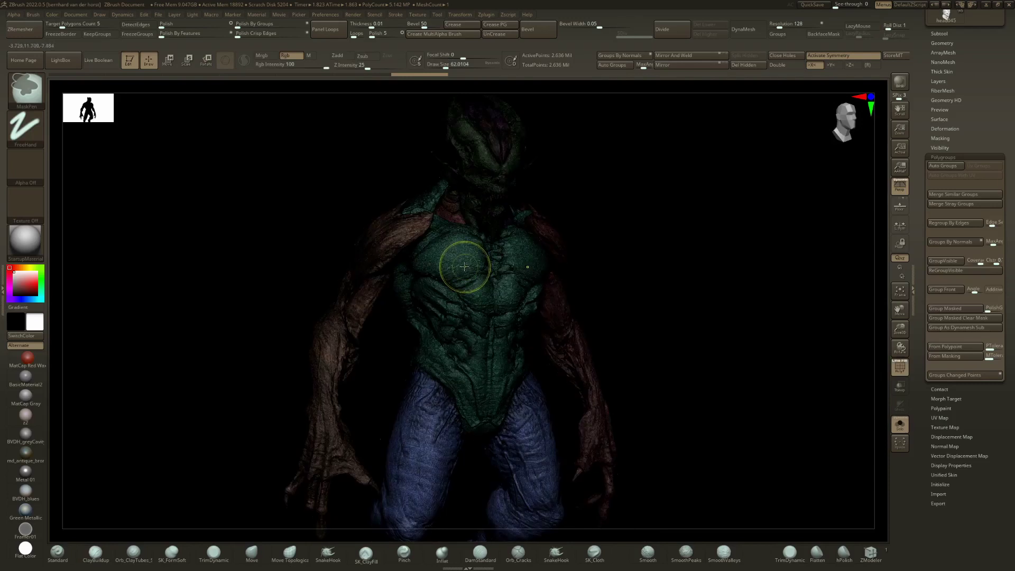
pyautogui.moveTo(465, 266)
pyautogui.mouseDown()
pyautogui.moveTo(480, 268)
pyautogui.moveTo(452, 294)
pyautogui.moveTo(471, 316)
pyautogui.mouseUp()
pyautogui.hotkey('shift', 'f')
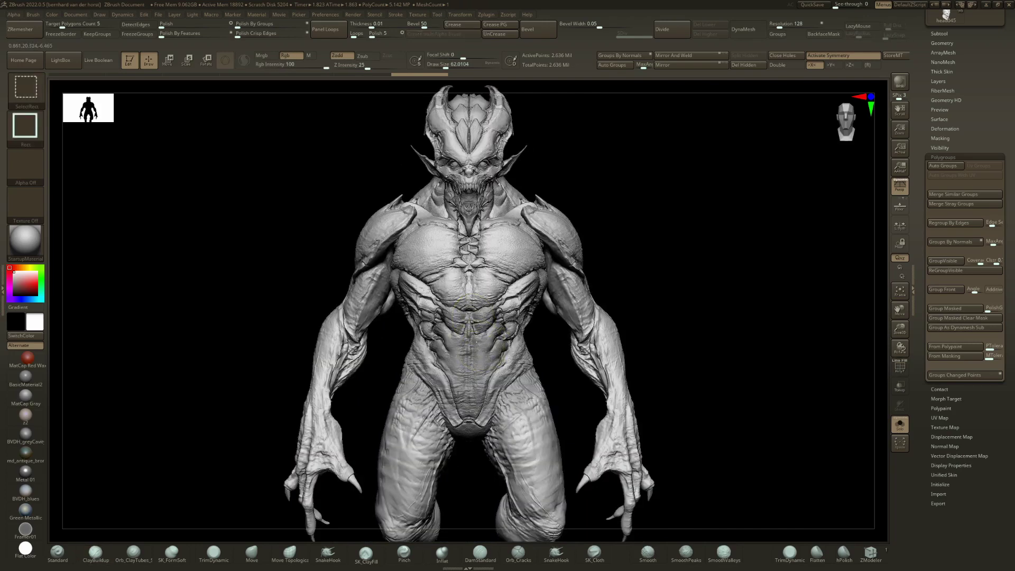
# Step: Isolate the torso polygroup, invert the visibility and hide the legs to leave only the head and arms
pyautogui.keyDown('ctrl'); pyautogui.keyDown('shift'); pyautogui.click(458, 399); pyautogui.keyUp('shift'); pyautogui.keyUp('ctrl')
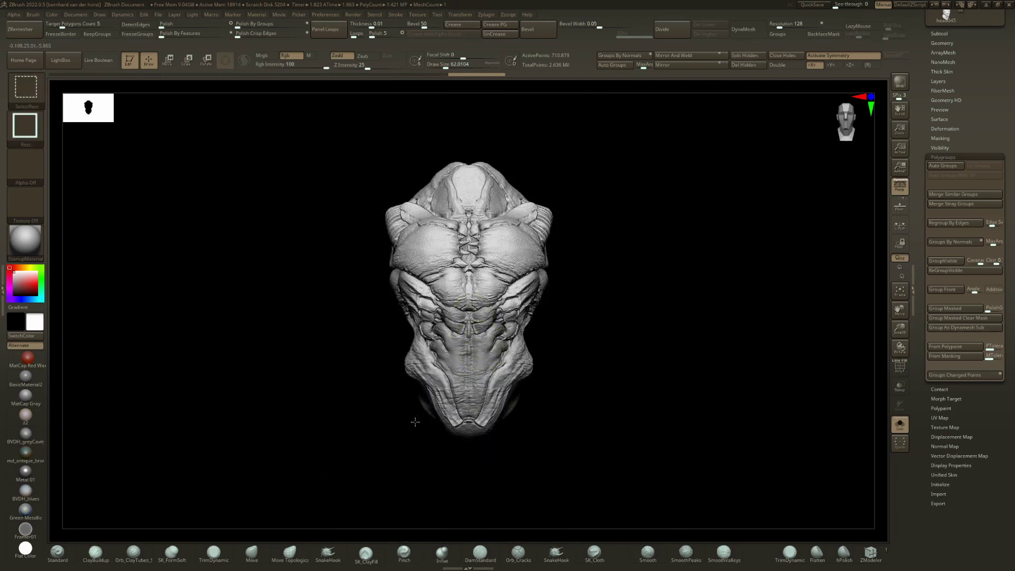
pyautogui.keyDown('ctrl'); pyautogui.keyDown('shift'); pyautogui.click(440, 428); pyautogui.keyUp('shift'); pyautogui.keyUp('ctrl')
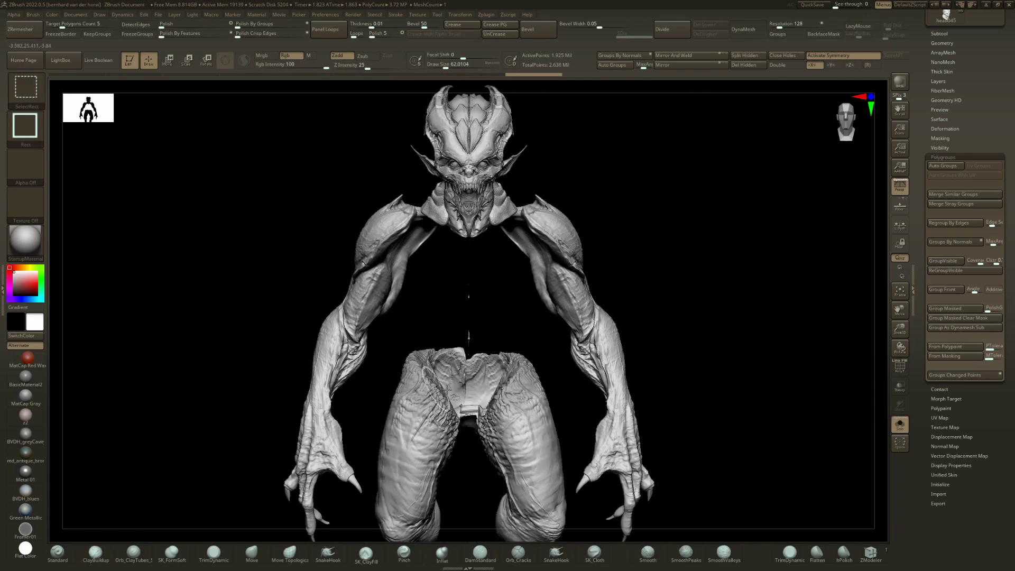
pyautogui.keyDown('ctrl'); pyautogui.keyDown('alt'); pyautogui.keyDown('shift'); pyautogui.click(512, 402); pyautogui.keyUp('shift'); pyautogui.keyUp('alt'); pyautogui.keyUp('ctrl')
pyautogui.keyDown('ctrl'); pyautogui.keyDown('shift'); pyautogui.moveTo(434, 407); pyautogui.dragTo(503, 271); pyautogui.keyUp('shift'); pyautogui.keyUp('ctrl')
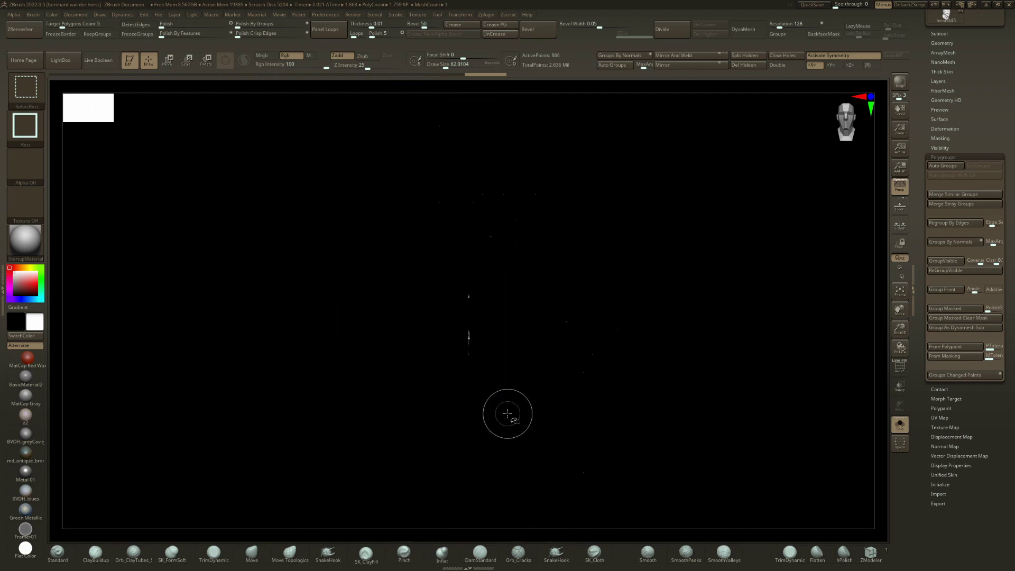
pyautogui.hotkey('ctrl', 'z')
pyautogui.keyDown('ctrl'); pyautogui.keyDown('shift'); pyautogui.moveTo(446, 390); pyautogui.dragTo(516, 299); pyautogui.keyUp('shift'); pyautogui.keyUp('ctrl')
# Step: Examine the figure from behind and from the side around the shoulders and arms
pyautogui.moveTo(447, 322); pyautogui.dragTo(577, 322, button='right')
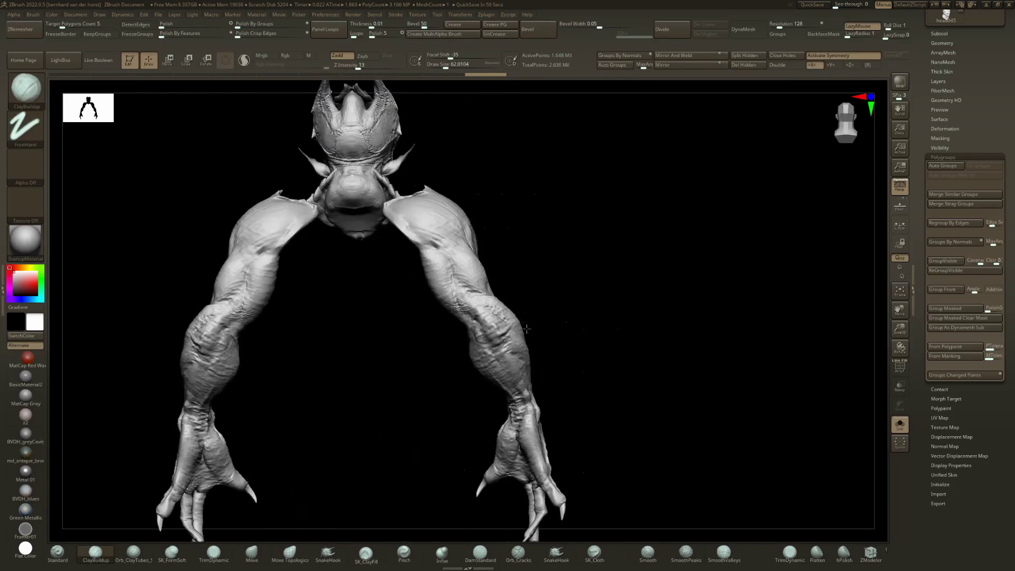
pyautogui.keyDown('ctrl'); pyautogui.moveTo(458, 285); pyautogui.dragTo(546, 497, button='right'); pyautogui.keyUp('ctrl')
pyautogui.moveTo(581, 280); pyautogui.dragTo(451, 278, button='right')
pyautogui.moveTo(452, 276)
pyautogui.mouseDown()
pyautogui.moveTo(370, 350)
pyautogui.moveTo(428, 283)
pyautogui.moveTo(461, 292)
pyautogui.mouseUp()
pyautogui.moveTo(487, 288)
pyautogui.mouseDown()
pyautogui.moveTo(502, 286)
pyautogui.moveTo(433, 285)
pyautogui.moveTo(465, 283)
pyautogui.moveTo(459, 277)
pyautogui.mouseUp()
pyautogui.moveTo(610, 296)
pyautogui.keyDown('ctrl'); pyautogui.mouseDown(button='right')
pyautogui.moveTo(533, 279)
pyautogui.moveTo(550, 280)
pyautogui.mouseUp(button='right'); pyautogui.keyUp('ctrl')
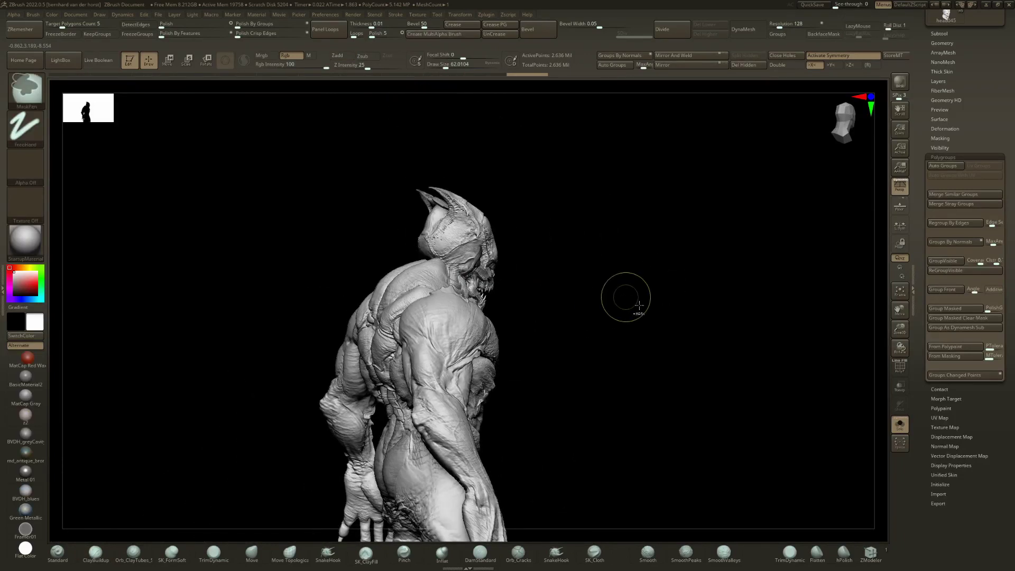
# Step: Invert the visibility to show only the torso and legs, then make the whole figure visible again
pyautogui.keyDown('ctrl'); pyautogui.keyDown('shift'); pyautogui.click(632, 307); pyautogui.keyUp('shift'); pyautogui.keyUp('ctrl')
pyautogui.keyDown('ctrl'); pyautogui.keyDown('shift'); pyautogui.moveTo(642, 303); pyautogui.dragTo(628, 281); pyautogui.keyUp('shift'); pyautogui.keyUp('ctrl')
pyautogui.moveTo(523, 291); pyautogui.dragTo(508, 283)
pyautogui.keyDown('alt'); pyautogui.moveTo(514, 336); pyautogui.dragTo(587, 317, button='right'); pyautogui.keyUp('alt')
pyautogui.moveTo(587, 317)
pyautogui.keyDown('ctrl'); pyautogui.mouseDown(button='right')
pyautogui.moveTo(621, 279)
pyautogui.moveTo(611, 269)
pyautogui.moveTo(563, 349)
pyautogui.mouseUp(button='right'); pyautogui.keyUp('ctrl')
pyautogui.hotkey('shift', 'f')
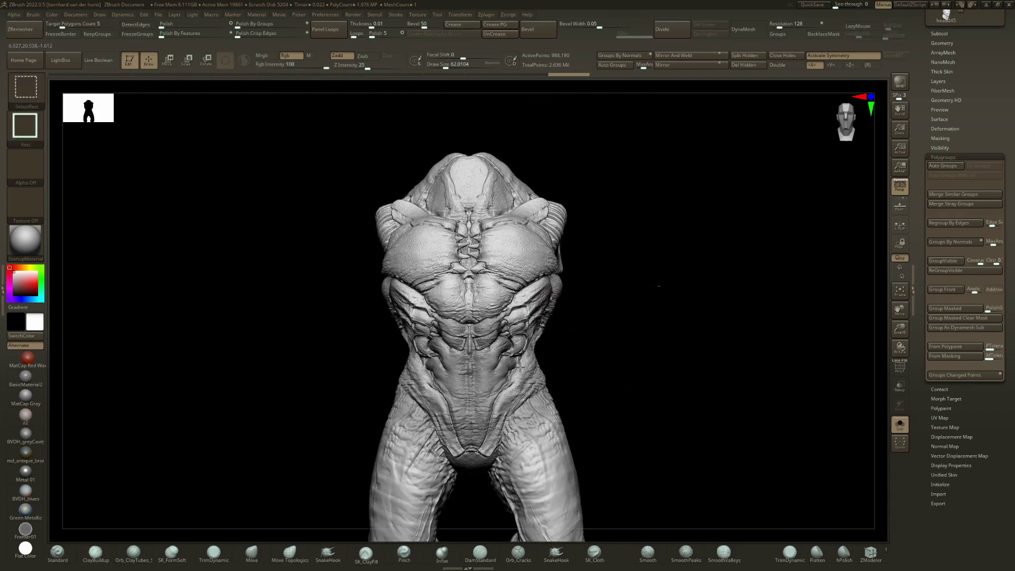
pyautogui.hotkey('ctrl', 'shift', 'a')
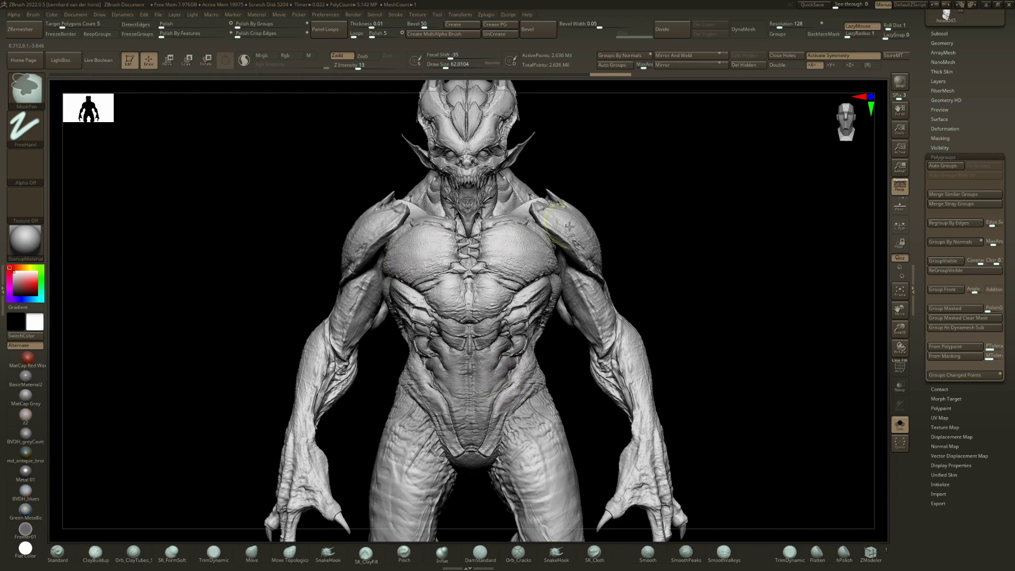
# Step: Turn on the polygroup display, isolate the figure's right arm and invert the visibility to hide it
pyautogui.hotkey('shift', 'f')
pyautogui.moveTo(430, 265); pyautogui.dragTo(445, 262, button='right')
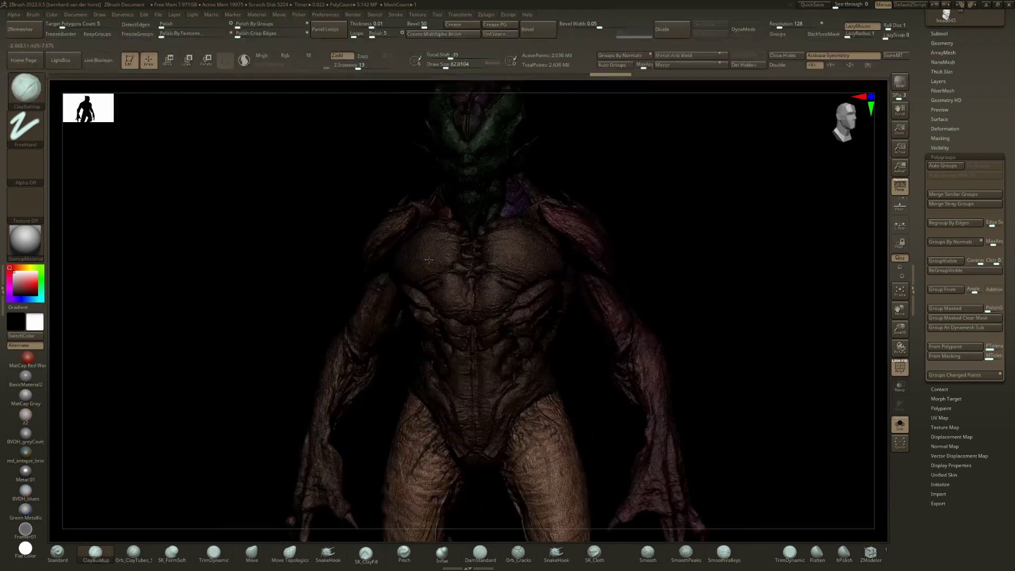
pyautogui.keyDown('ctrl'); pyautogui.keyDown('shift'); pyautogui.click(393, 239); pyautogui.keyUp('shift'); pyautogui.keyUp('ctrl')
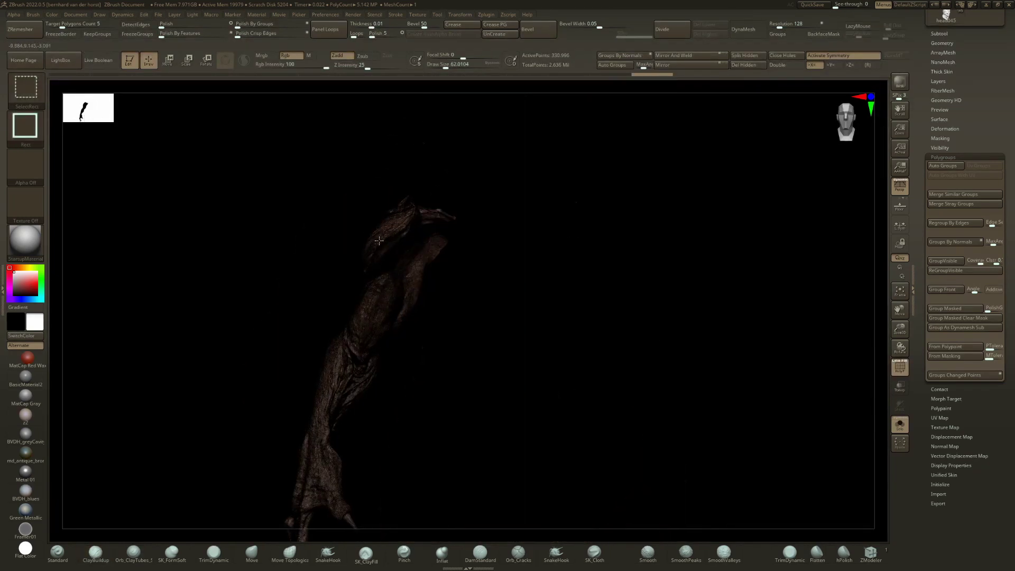
pyautogui.keyDown('ctrl'); pyautogui.keyDown('shift'); pyautogui.click(626, 197); pyautogui.keyUp('shift'); pyautogui.keyUp('ctrl')
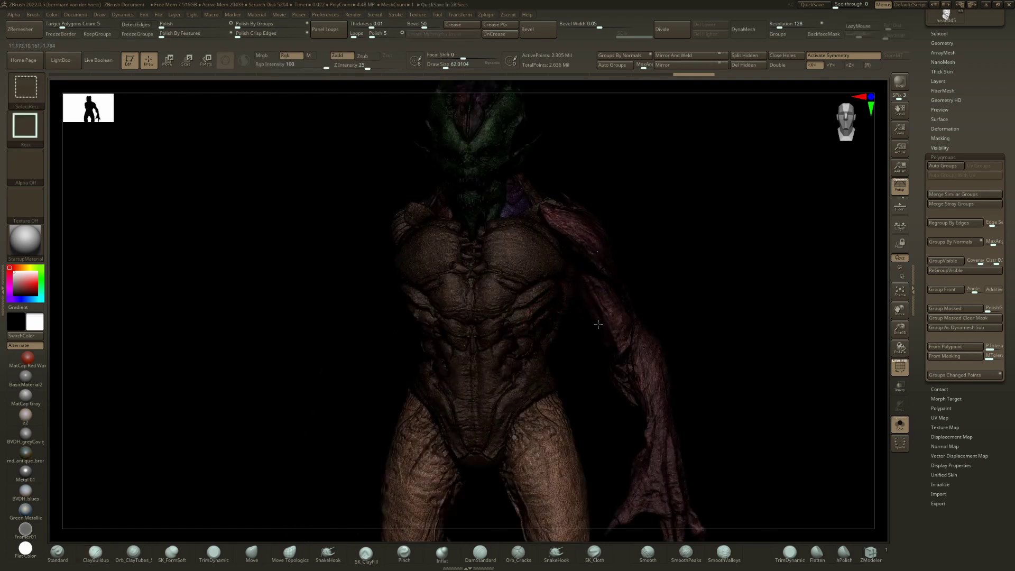
# Step: Invert the visibility to show only both arms, combine them into one polygroup and make the whole figure visible again
pyautogui.keyDown('ctrl'); pyautogui.keyDown('shift'); pyautogui.moveTo(691, 295); pyautogui.dragTo(738, 186); pyautogui.keyUp('shift'); pyautogui.keyUp('ctrl')
pyautogui.hotkey('ctrl', 'w')
pyautogui.keyDown('ctrl'); pyautogui.click(646, 277); pyautogui.keyUp('ctrl')
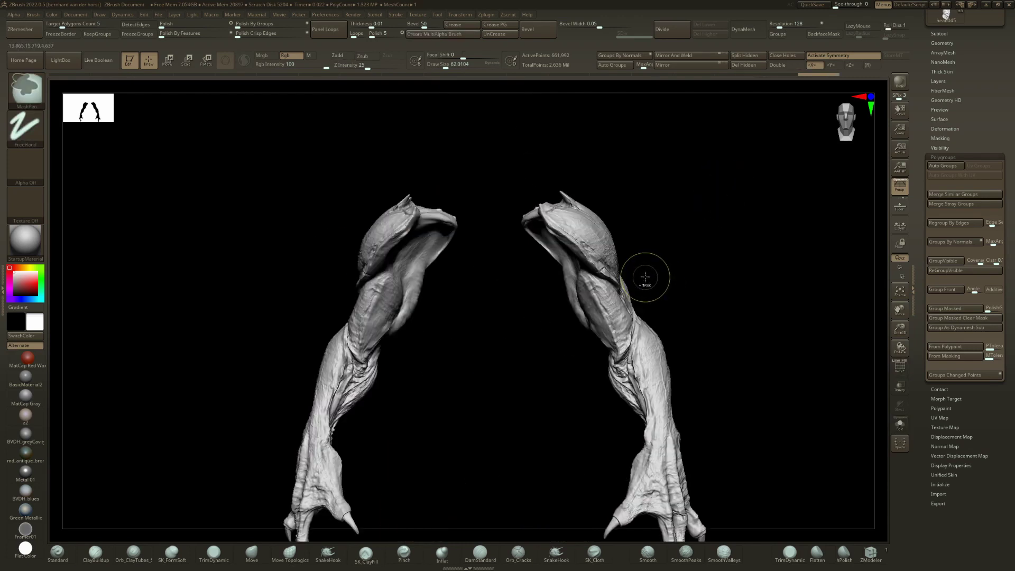
pyautogui.keyDown('ctrl'); pyautogui.click(643, 274); pyautogui.keyUp('ctrl')
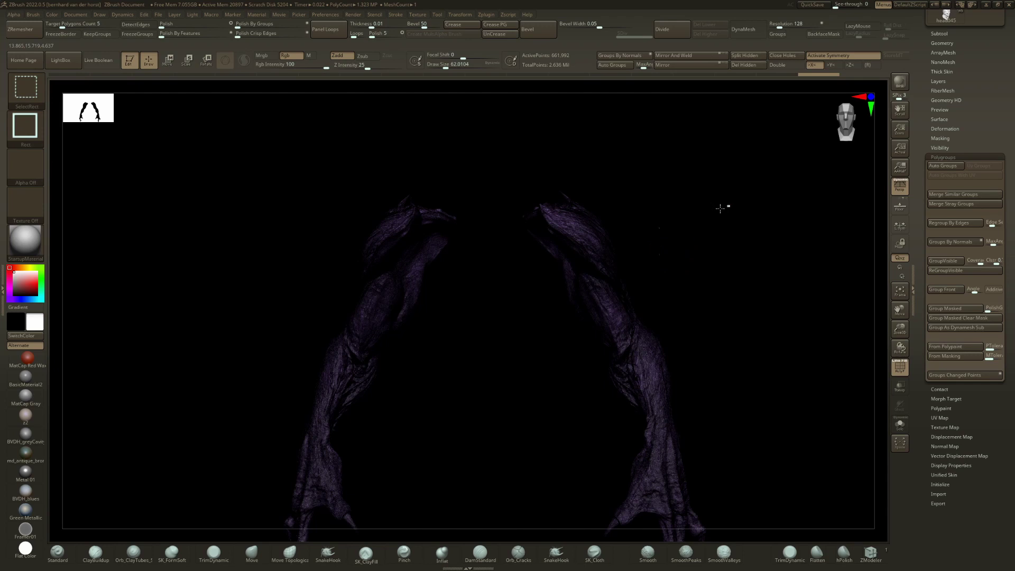
pyautogui.keyDown('ctrl'); pyautogui.keyDown('shift'); pyautogui.click(492, 320); pyautogui.keyUp('shift'); pyautogui.keyUp('ctrl')
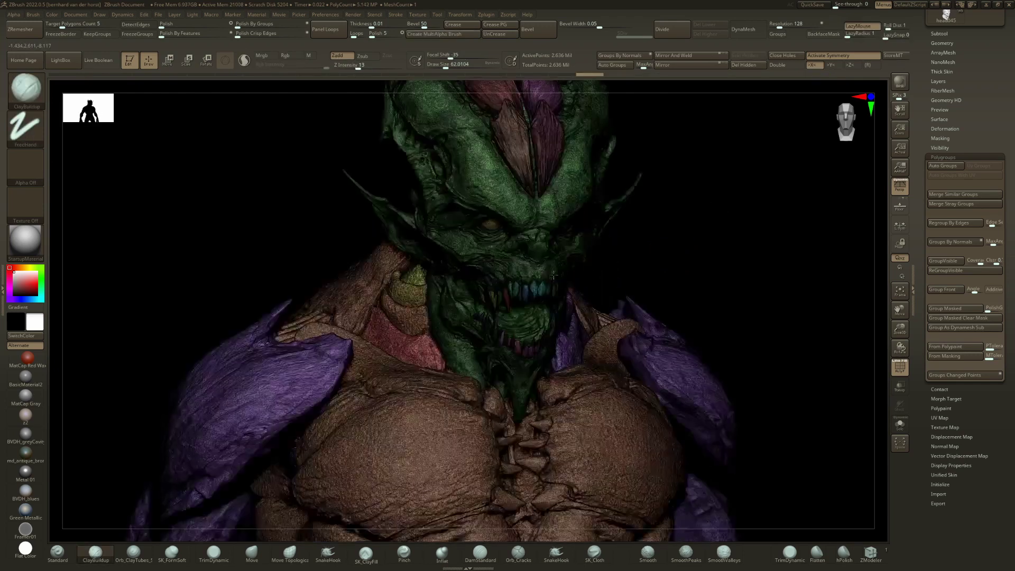
pyautogui.press('ctrl')
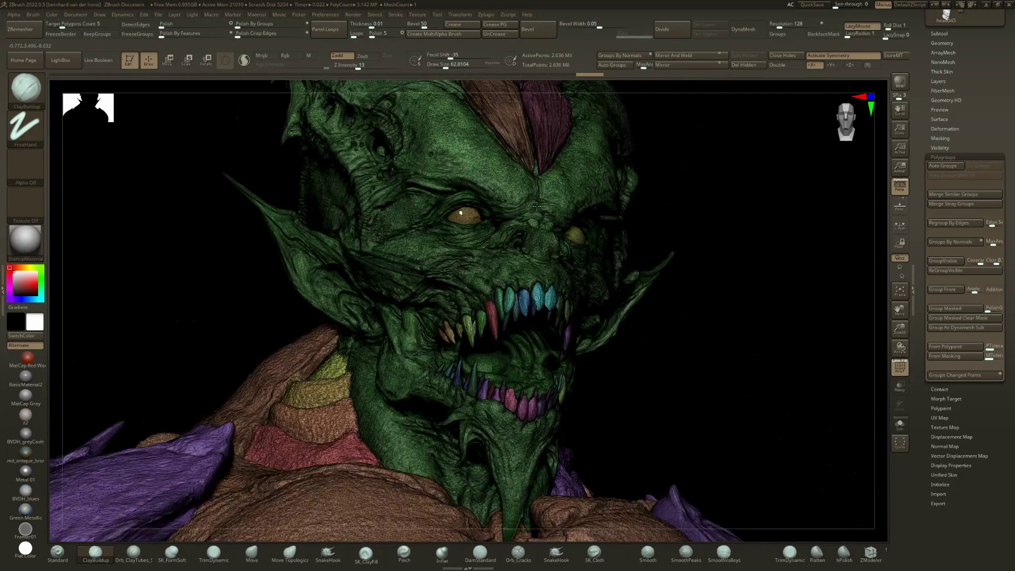
pyautogui.moveTo(537, 206); pyautogui.dragTo(512, 238, button='right')
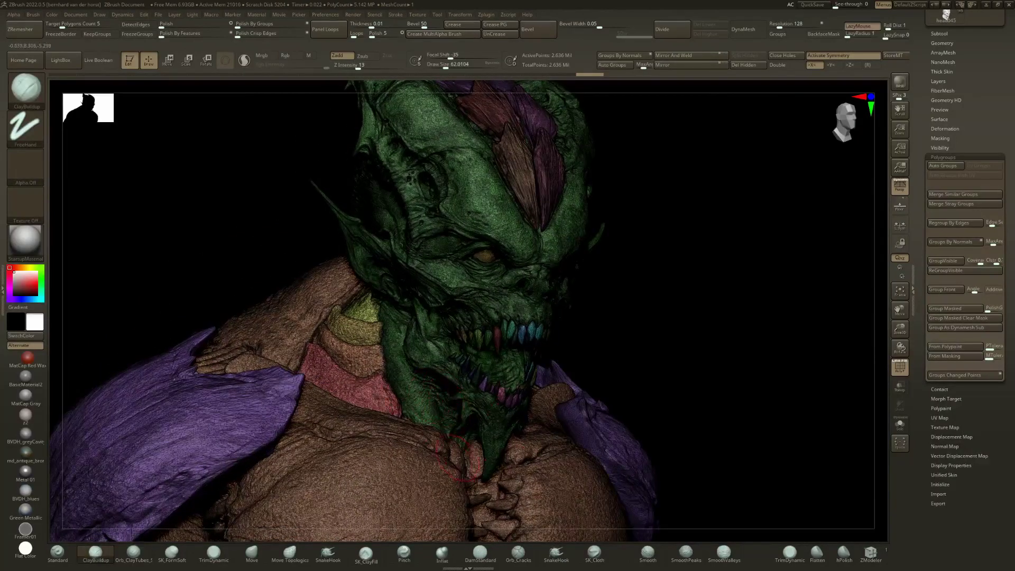
# Step: Hide the torso, neck-piece and head polygroups one after another
pyautogui.hotkey('ctrl', 'shift')
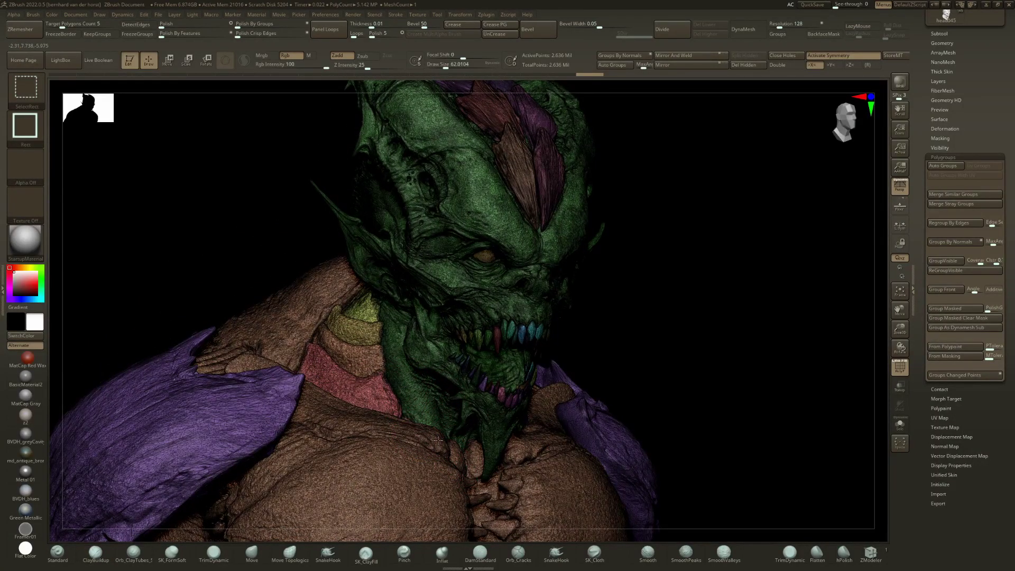
pyautogui.keyDown('ctrl'); pyautogui.keyDown('shift'); pyautogui.click(438, 439); pyautogui.keyUp('shift'); pyautogui.keyUp('ctrl')
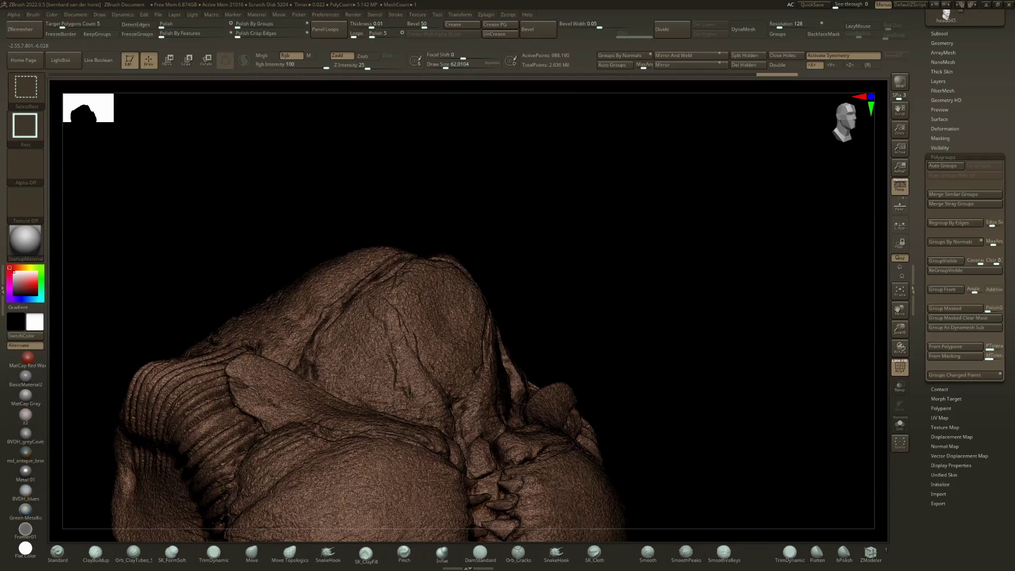
pyautogui.keyDown('ctrl'); pyautogui.keyDown('shift'); pyautogui.click(407, 376); pyautogui.keyUp('shift'); pyautogui.keyUp('ctrl')
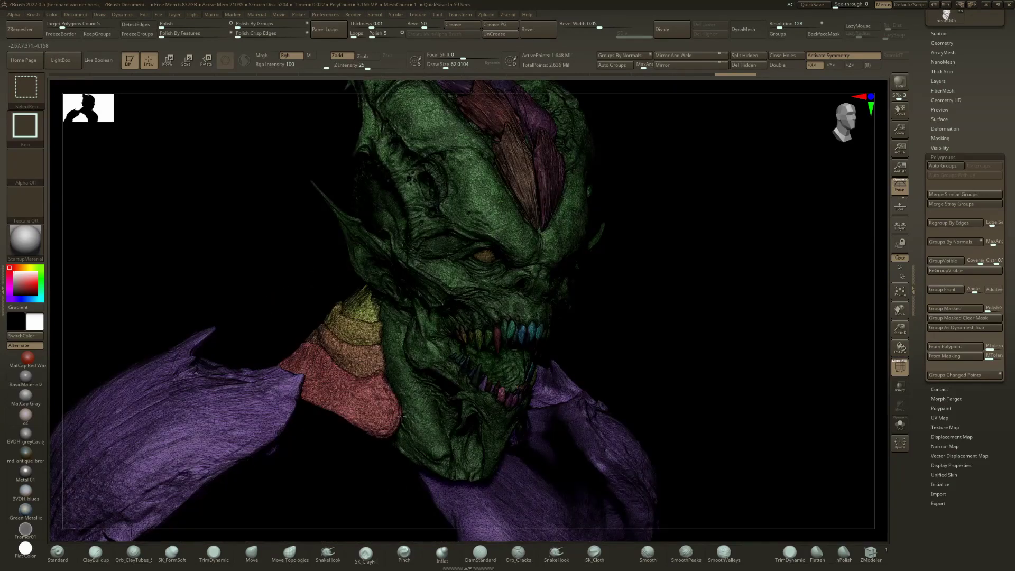
pyautogui.keyDown('ctrl'); pyautogui.keyDown('shift'); pyautogui.click(401, 407); pyautogui.keyUp('shift'); pyautogui.keyUp('ctrl')
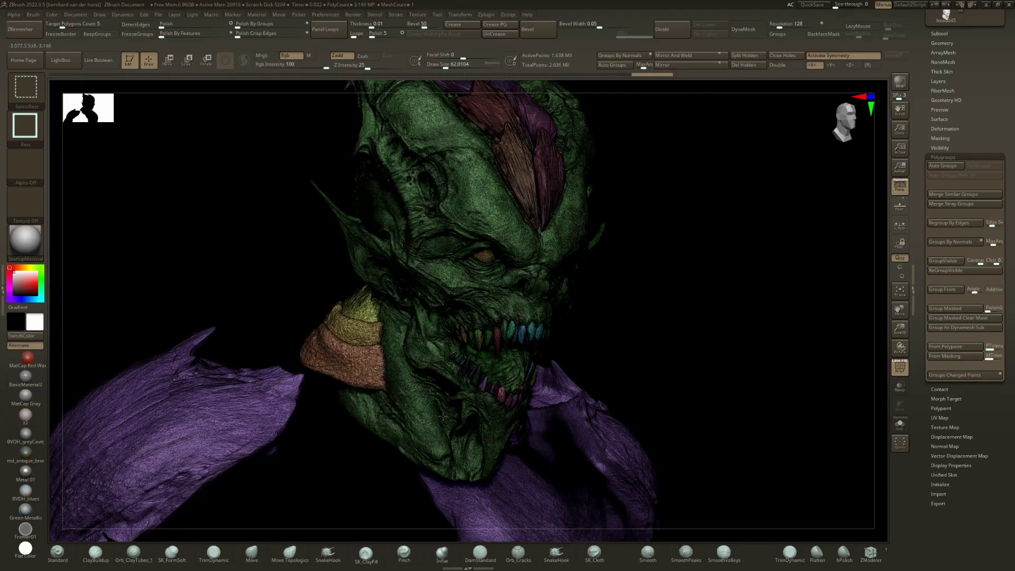
pyautogui.keyDown('ctrl'); pyautogui.keyDown('shift'); pyautogui.click(363, 369); pyautogui.keyUp('shift'); pyautogui.keyUp('ctrl')
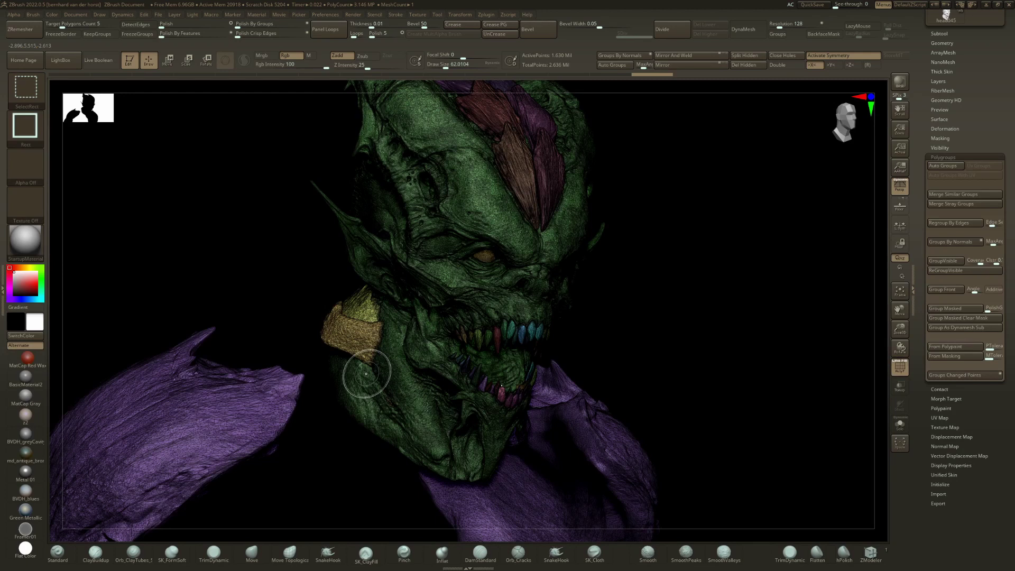
pyautogui.keyDown('ctrl'); pyautogui.keyDown('shift'); pyautogui.click(366, 374); pyautogui.keyUp('shift'); pyautogui.keyUp('ctrl')
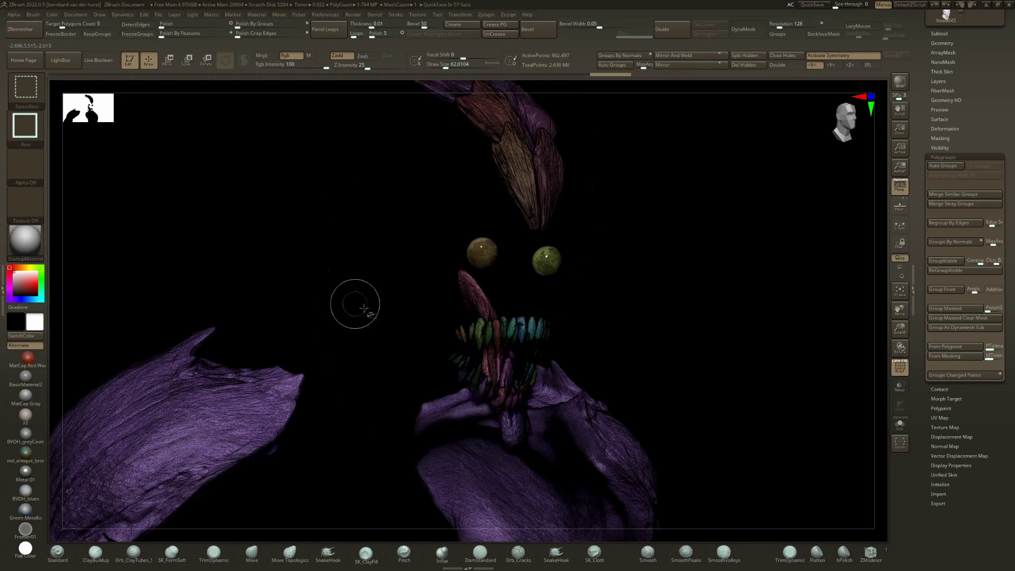
pyautogui.hotkey('ctrl', 'z')
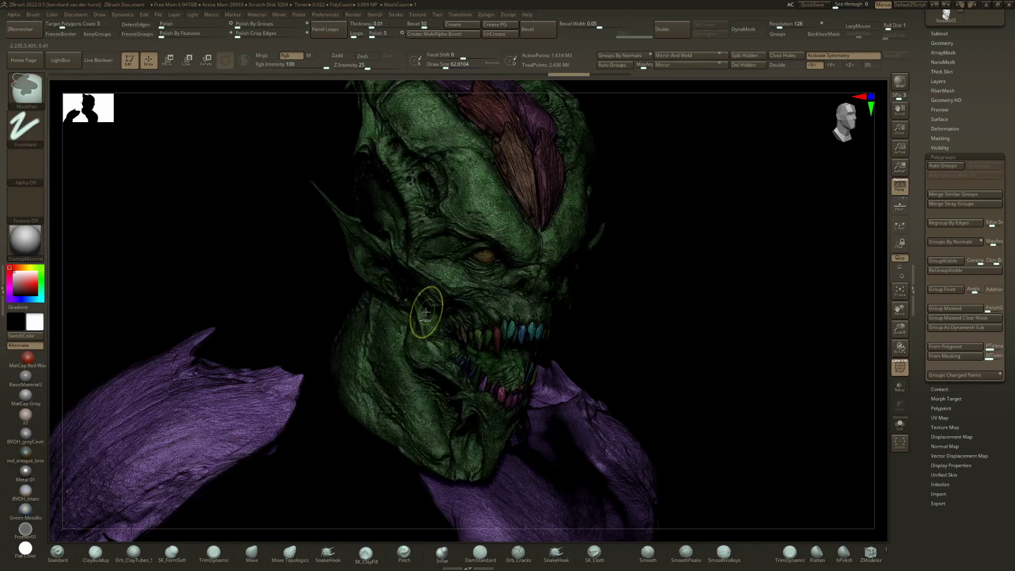
pyautogui.hotkey('ctrl', 'shift', 'z')
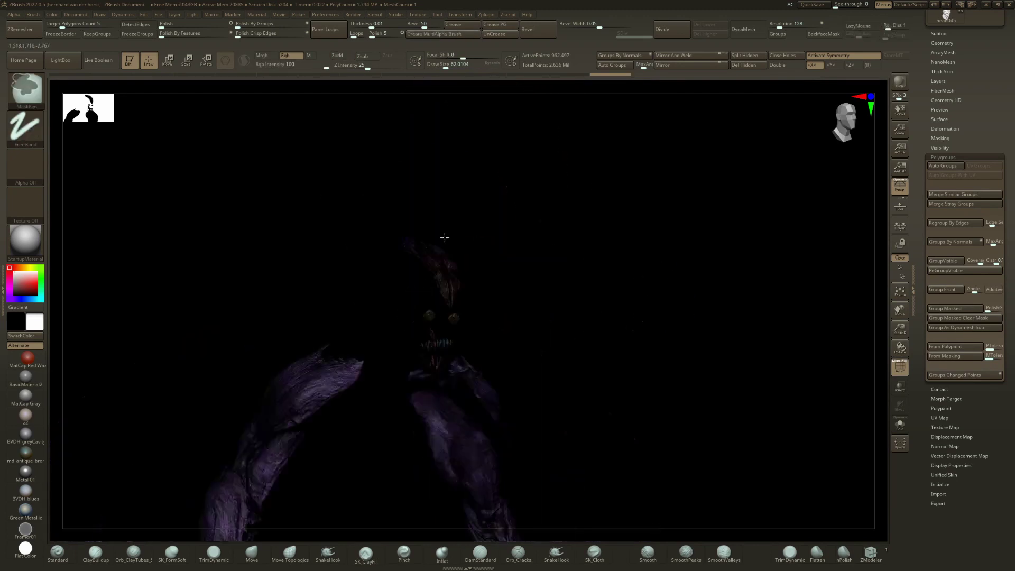
# Step: Invert the visibility to show the head, neck and body, and combine them into one polygroup
pyautogui.keyDown('ctrl'); pyautogui.keyDown('shift'); pyautogui.moveTo(544, 316); pyautogui.dragTo(607, 219); pyautogui.keyUp('shift'); pyautogui.keyUp('ctrl')
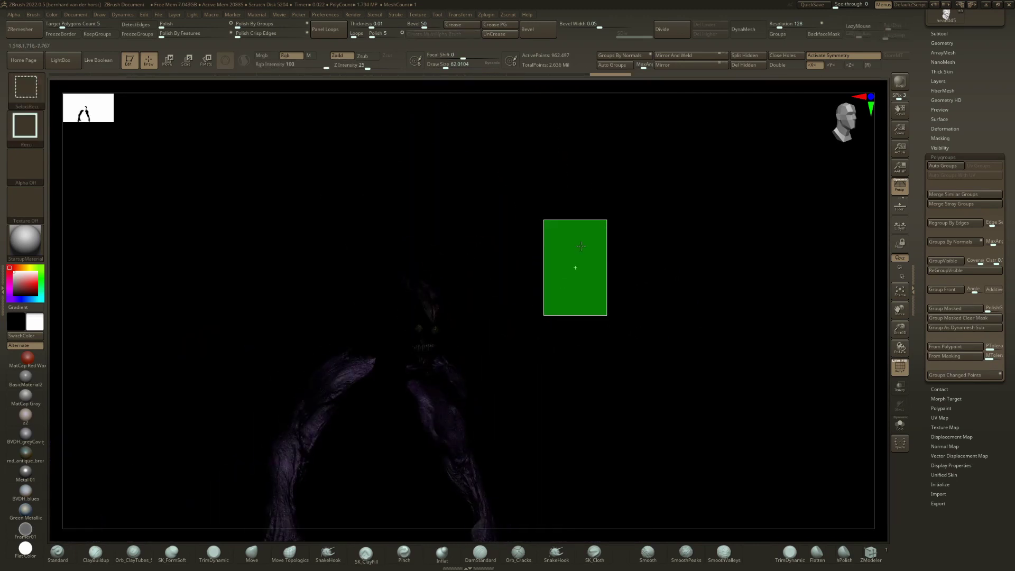
pyautogui.keyDown('ctrl'); pyautogui.moveTo(426, 312); pyautogui.dragTo(523, 344, button='right'); pyautogui.keyUp('ctrl')
pyautogui.hotkey('ctrl', 'w')
pyautogui.keyDown('alt'); pyautogui.moveTo(473, 322); pyautogui.dragTo(457, 270, button='right'); pyautogui.keyUp('alt')
pyautogui.moveTo(458, 270); pyautogui.dragTo(476, 286)
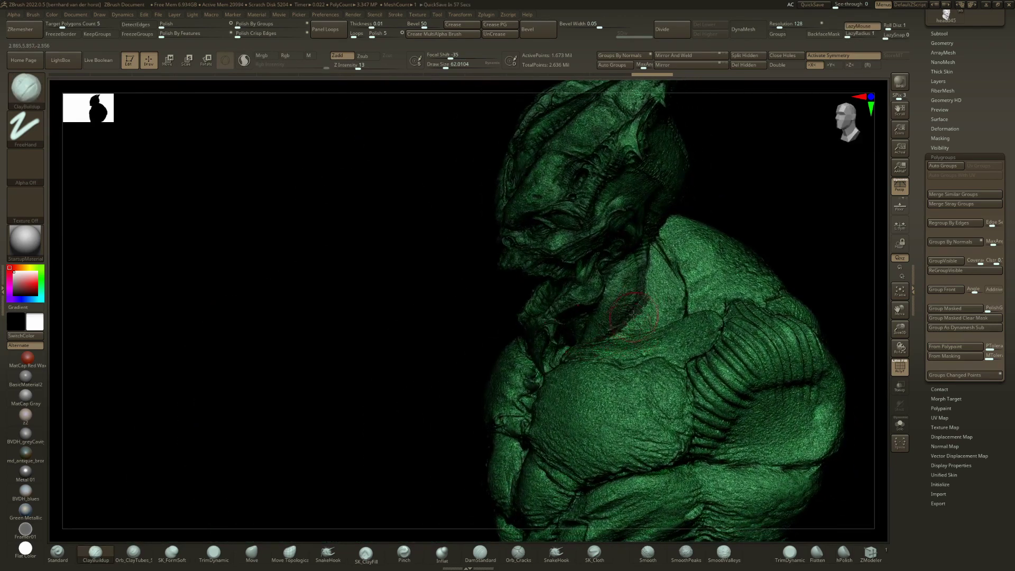
# Step: Make the whole figure visible again and turn off the polygroup display
pyautogui.moveTo(490, 334); pyautogui.dragTo(544, 317)
pyautogui.press('ctrl')
pyautogui.hotkey('shift', 'f')
pyautogui.keyDown('ctrl'); pyautogui.keyDown('shift'); pyautogui.click(603, 237); pyautogui.keyUp('shift'); pyautogui.keyUp('ctrl')
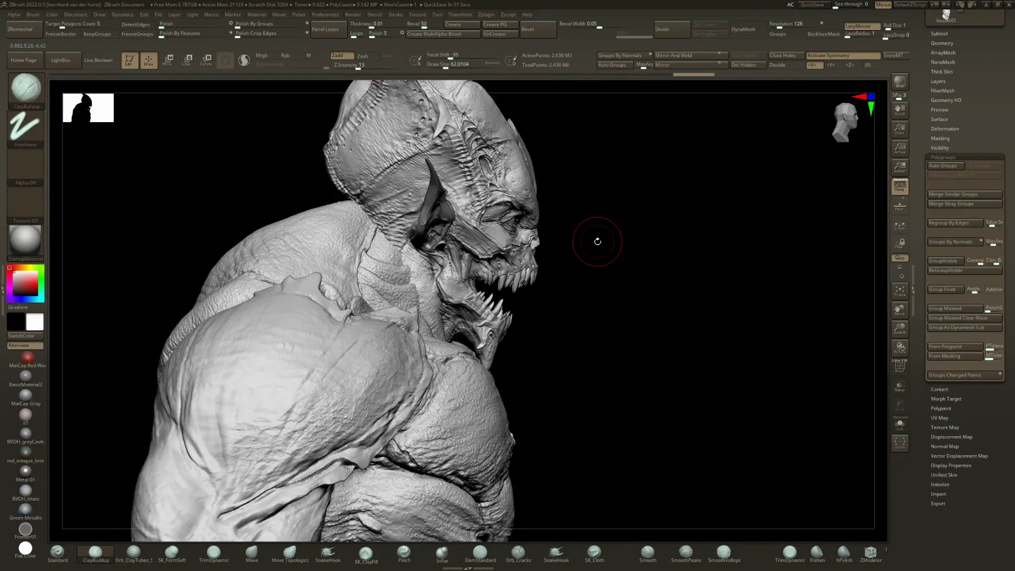
pyautogui.moveTo(598, 242); pyautogui.dragTo(567, 248)
pyautogui.press('ctrl')
pyautogui.hotkey('shift', 'f')
pyautogui.keyDown('ctrl'); pyautogui.moveTo(535, 280); pyautogui.dragTo(545, 299, button='right'); pyautogui.keyUp('ctrl')
pyautogui.hotkey('shift', 'f')
pyautogui.press('f')
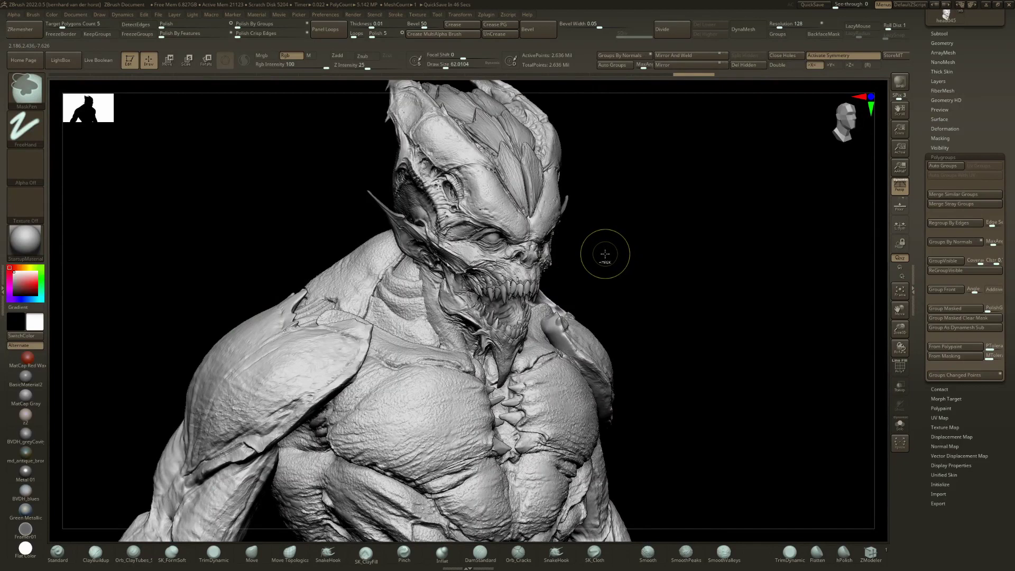
# Step: Check the head-and-body polygroup by isolating it, show the whole figure again and turn on the polygroup display
pyautogui.hotkey('ctrl', 'shift')
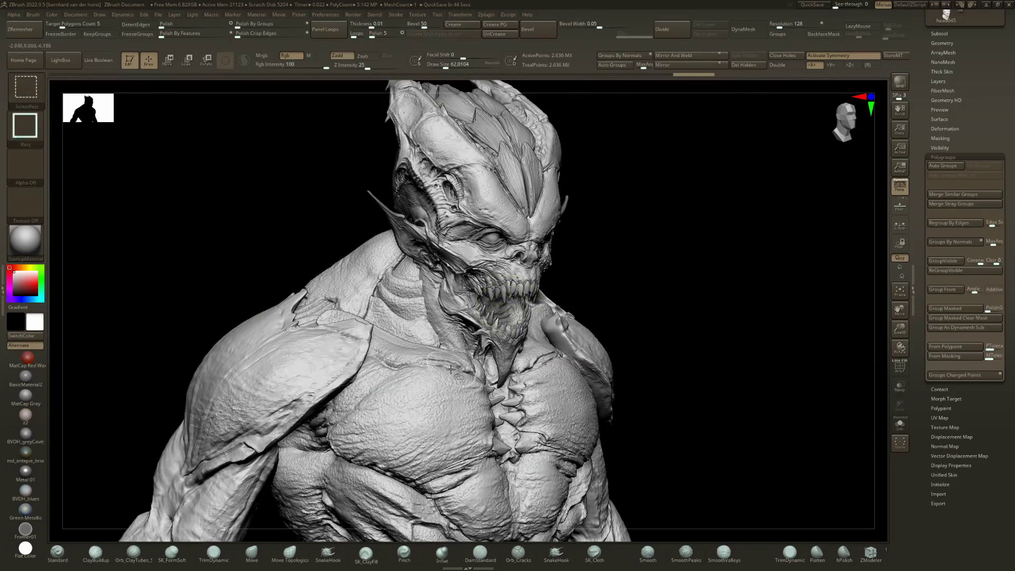
pyautogui.keyDown('ctrl'); pyautogui.keyDown('shift'); pyautogui.click(438, 425); pyautogui.keyUp('shift'); pyautogui.keyUp('ctrl')
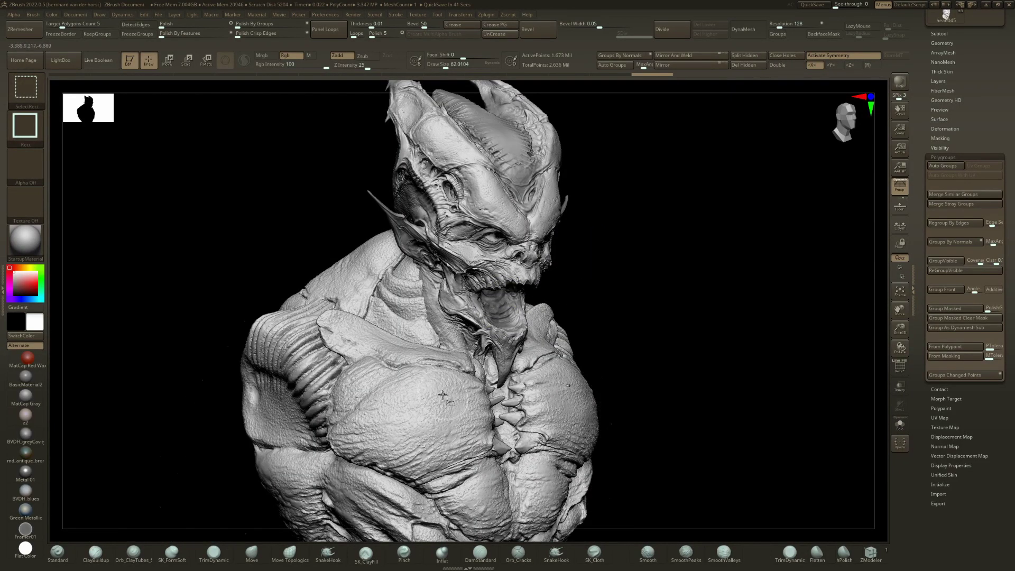
pyautogui.keyDown('ctrl'); pyautogui.keyDown('shift'); pyautogui.click(546, 282); pyautogui.keyUp('shift'); pyautogui.keyUp('ctrl')
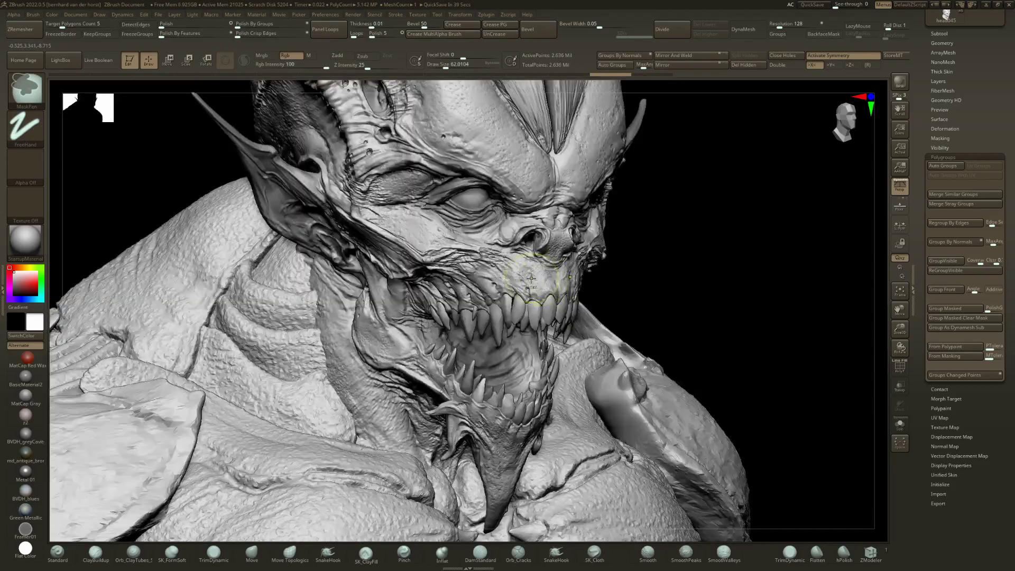
pyautogui.hotkey('shift', 'f')
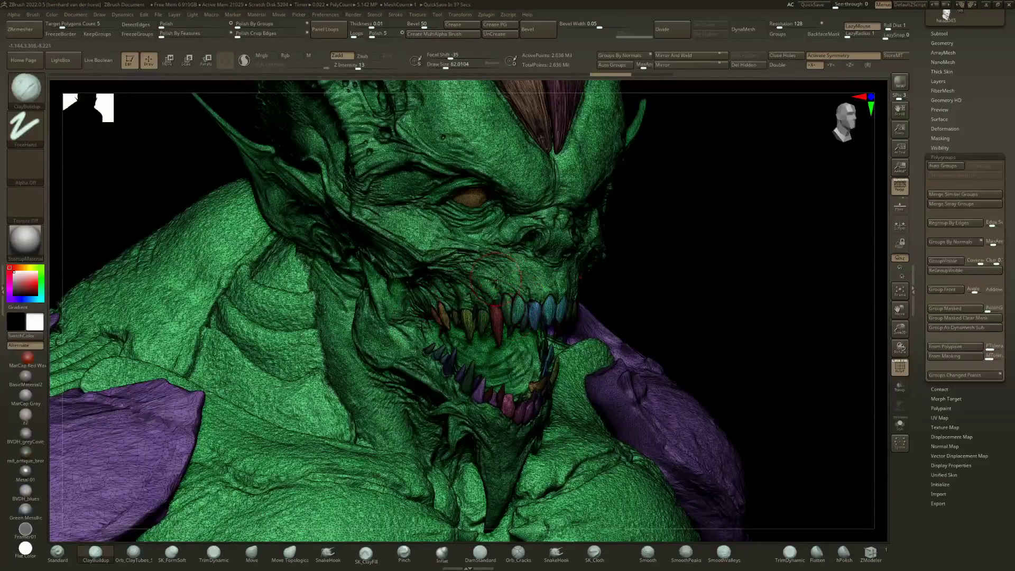
pyautogui.moveTo(502, 277)
pyautogui.mouseDown(button='right')
pyautogui.moveTo(434, 275)
pyautogui.moveTo(490, 272)
pyautogui.mouseUp(button='right')
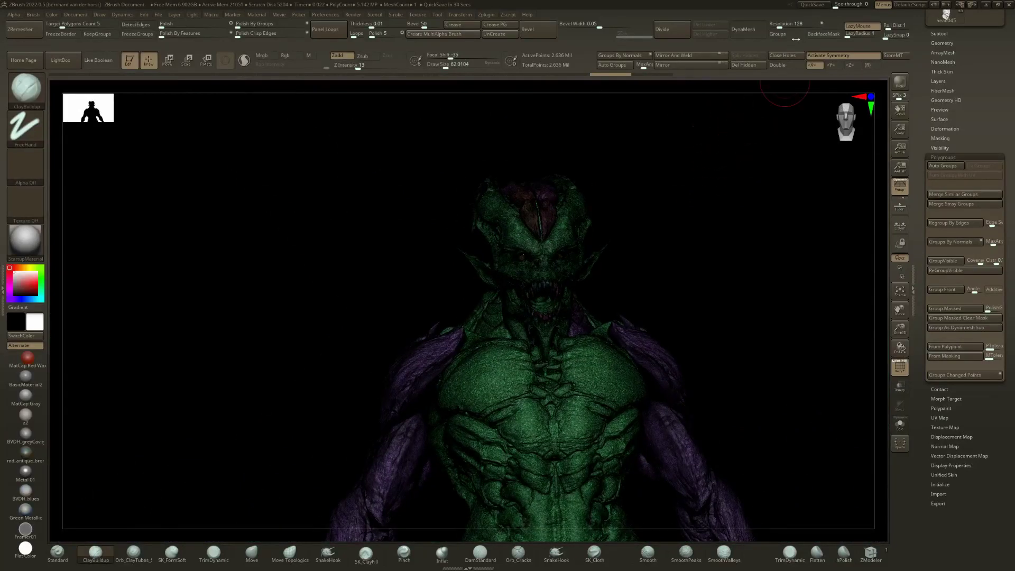
# Step: DynaMesh the figure at resolution 128 with the Groups option enabled, and abort the project auto-save
pyautogui.click(779, 36)
pyautogui.moveTo(1011, 100); pyautogui.dragTo(1013, 251)
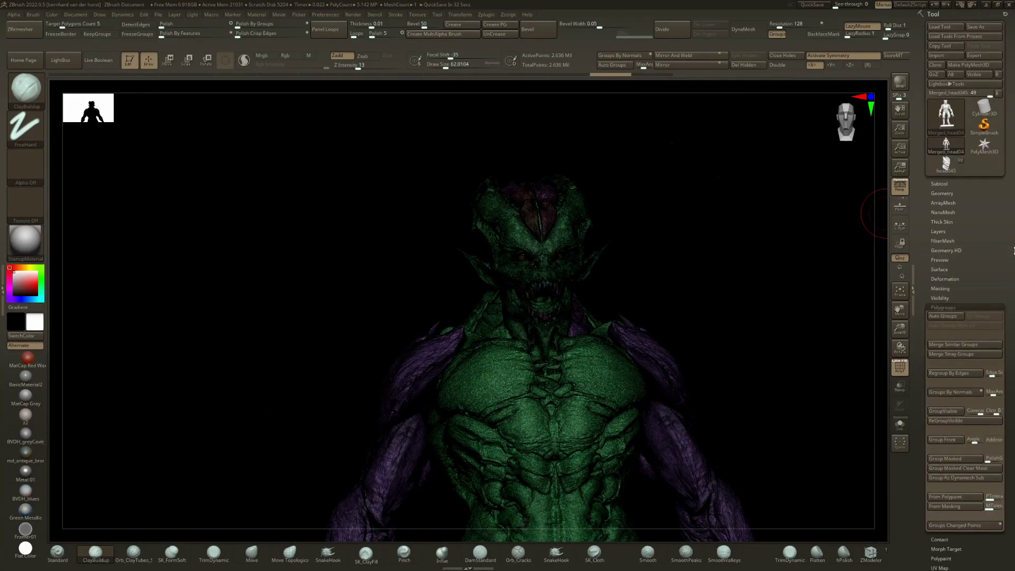
pyautogui.click(942, 193)
pyautogui.click(975, 304)
pyautogui.click(972, 305)
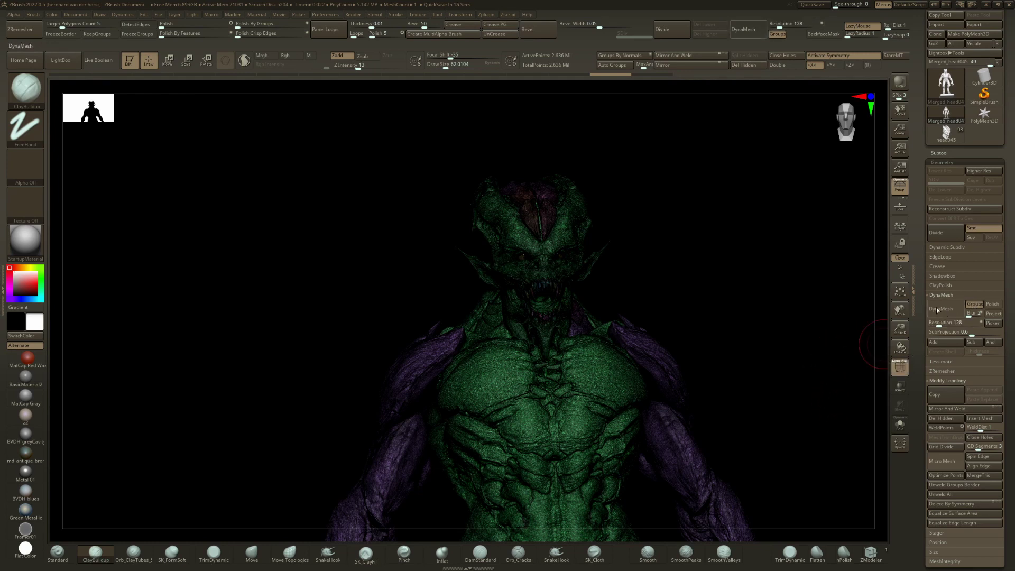
pyautogui.keyDown('ctrl'); pyautogui.click(735, 350); pyautogui.keyUp('ctrl')
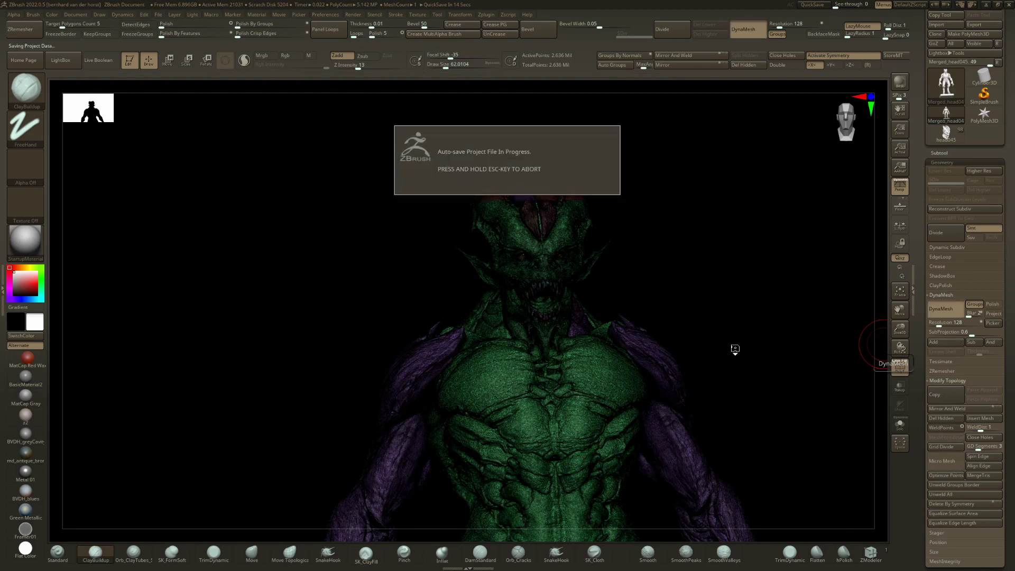
pyautogui.press('Escape')
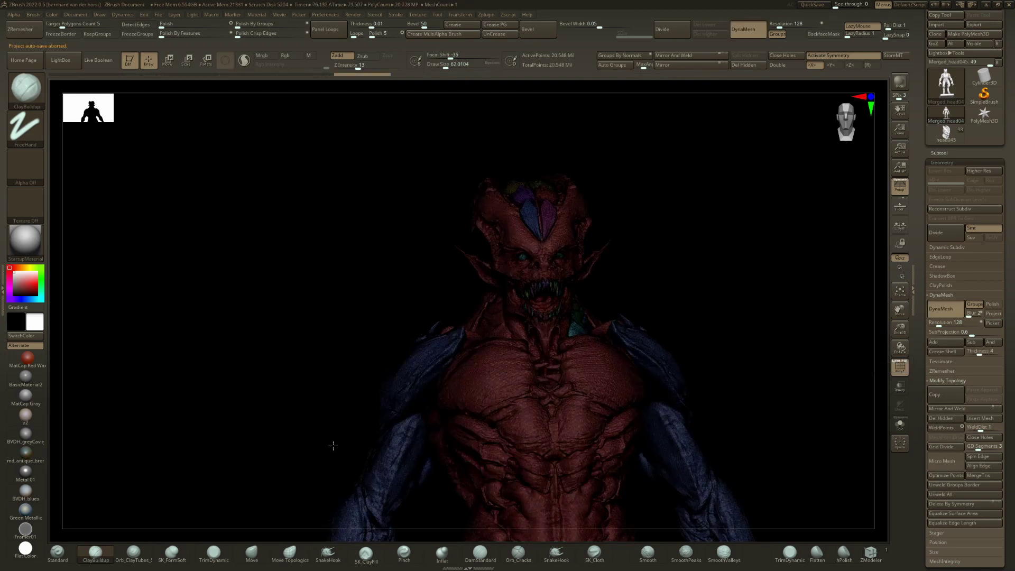
# Step: Examine the DynaMeshed neck and shoulders, and isolate the head-and-body polygroup
pyautogui.moveTo(449, 356); pyautogui.dragTo(423, 352)
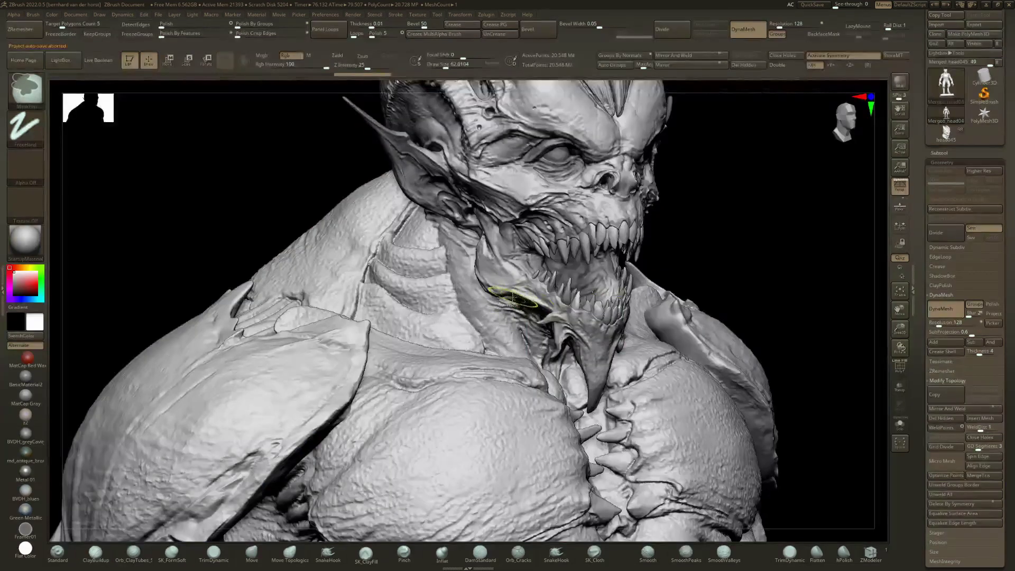
pyautogui.moveTo(212, 265); pyautogui.dragTo(338, 275)
pyautogui.moveTo(512, 283)
pyautogui.mouseDown(button='right')
pyautogui.moveTo(537, 274)
pyautogui.moveTo(455, 343)
pyautogui.mouseUp(button='right')
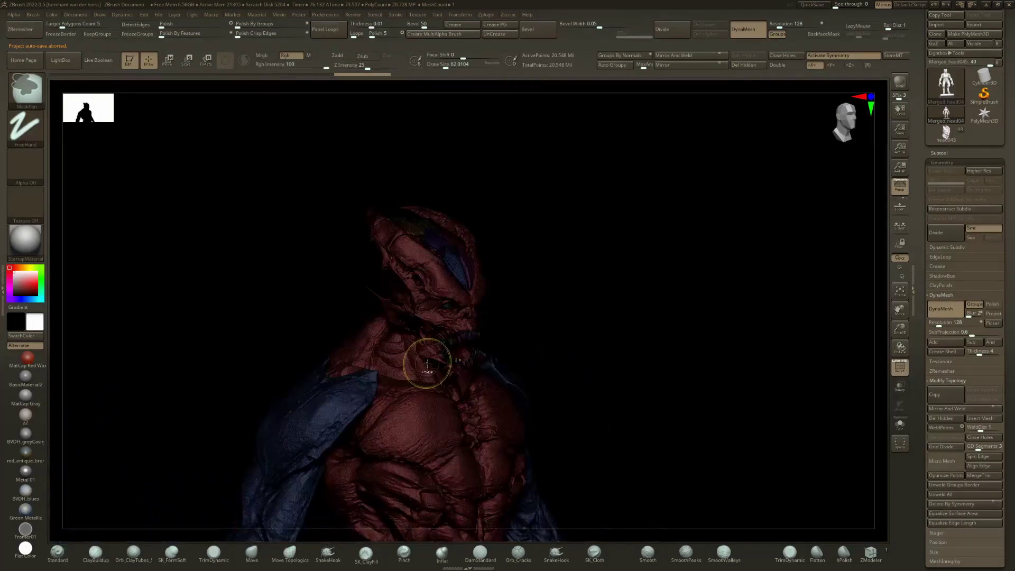
pyautogui.hotkey('ctrl', 'shift')
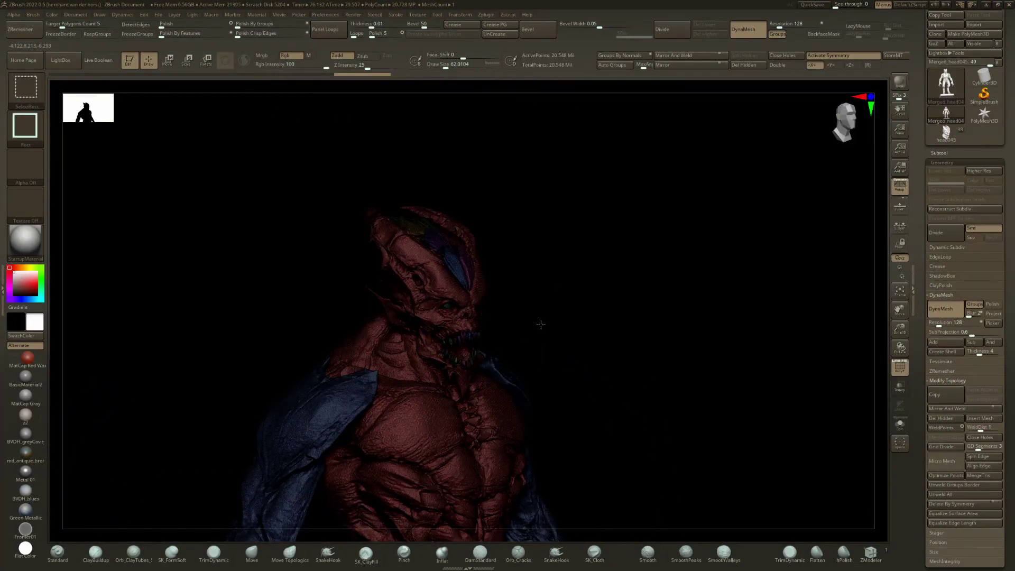
pyautogui.keyDown('ctrl'); pyautogui.keyDown('shift'); pyautogui.click(516, 333); pyautogui.keyUp('shift'); pyautogui.keyUp('ctrl')
pyautogui.moveTo(529, 306)
pyautogui.keyDown('alt'); pyautogui.mouseDown(button='right')
pyautogui.moveTo(607, 140)
pyautogui.moveTo(526, 238)
pyautogui.moveTo(492, 240)
pyautogui.mouseUp(button='right'); pyautogui.keyUp('alt')
pyautogui.keyDown('alt'); pyautogui.moveTo(541, 357); pyautogui.dragTo(539, 281, button='right'); pyautogui.keyUp('alt')
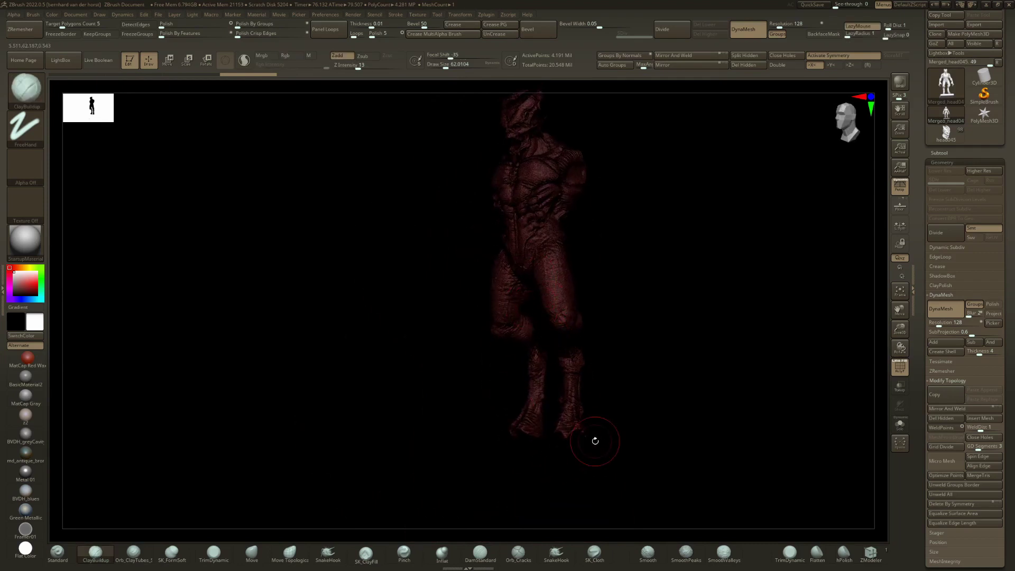
# Step: Examine the isolated body from the legs up to the head without polygroup colours, and make the arms visible again
pyautogui.moveTo(593, 435); pyautogui.dragTo(628, 432, button='right')
pyautogui.keyDown('alt'); pyautogui.moveTo(575, 254); pyautogui.dragTo(567, 306, button='right'); pyautogui.keyUp('alt')
pyautogui.moveTo(538, 249)
pyautogui.keyDown('ctrl'); pyautogui.mouseDown(button='right')
pyautogui.moveTo(617, 293)
pyautogui.moveTo(634, 333)
pyautogui.moveTo(567, 301)
pyautogui.mouseUp(button='right'); pyautogui.keyUp('ctrl')
pyautogui.keyDown('ctrl'); pyautogui.click(573, 286); pyautogui.keyUp('ctrl')
pyautogui.moveTo(567, 301)
pyautogui.mouseDown()
pyautogui.moveTo(569, 333)
pyautogui.moveTo(482, 154)
pyautogui.mouseUp()
pyautogui.hotkey('ctrl', 'z')
pyautogui.keyDown('alt'); pyautogui.moveTo(604, 226); pyautogui.dragTo(520, 311, button='right'); pyautogui.keyUp('alt')
pyautogui.moveTo(520, 310)
pyautogui.mouseDown()
pyautogui.moveTo(464, 385)
pyautogui.moveTo(464, 368)
pyautogui.moveTo(502, 421)
pyautogui.mouseUp()
pyautogui.moveTo(498, 417)
pyautogui.keyDown('ctrl'); pyautogui.mouseDown(button='right')
pyautogui.moveTo(458, 356)
pyautogui.moveTo(581, 275)
pyautogui.mouseUp(button='right'); pyautogui.keyUp('ctrl')
pyautogui.hotkey('ctrl', 'shift')
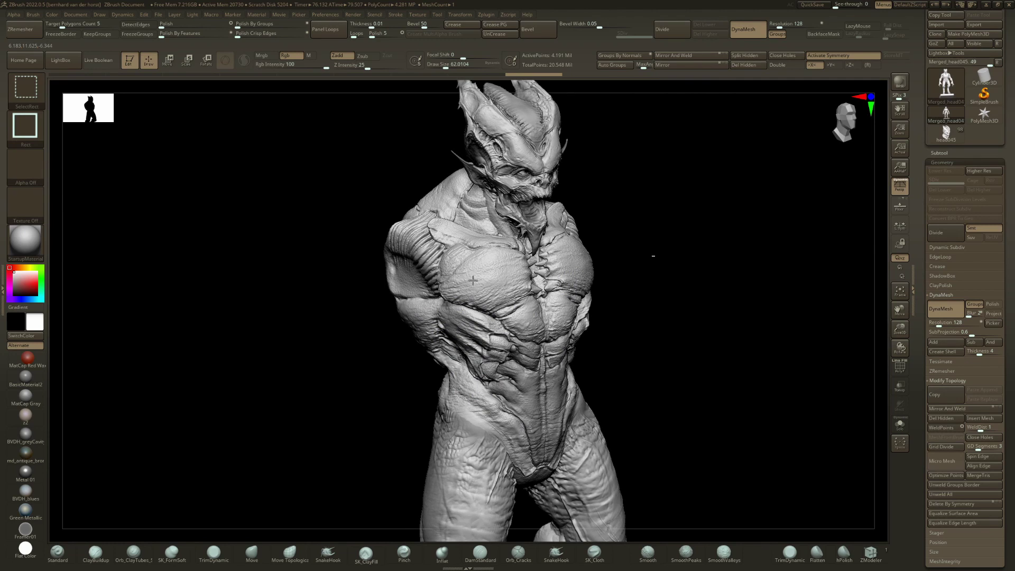
pyautogui.hotkey('ctrl', 'z')
pyautogui.hotkey('ctrl', 'z')
# Step: Reshape the armpit area between the shoulder and chest with the Move brush at a draw size of about 158
pyautogui.moveTo(468, 283)
pyautogui.mouseDown(button='right')
pyautogui.moveTo(429, 290)
pyautogui.moveTo(449, 333)
pyautogui.moveTo(445, 306)
pyautogui.mouseUp(button='right')
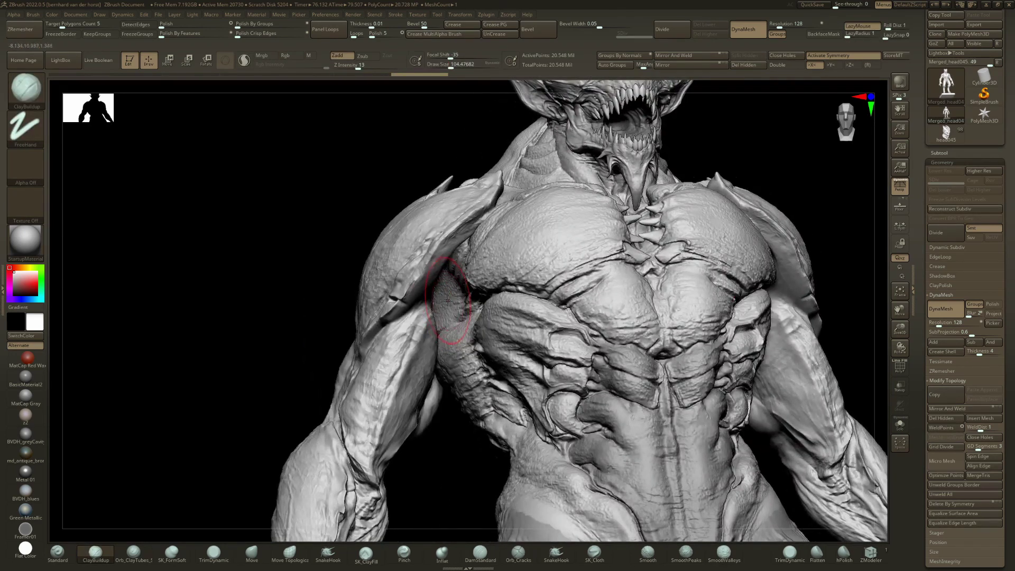
pyautogui.press('b')
pyautogui.press('m')
pyautogui.press('v')
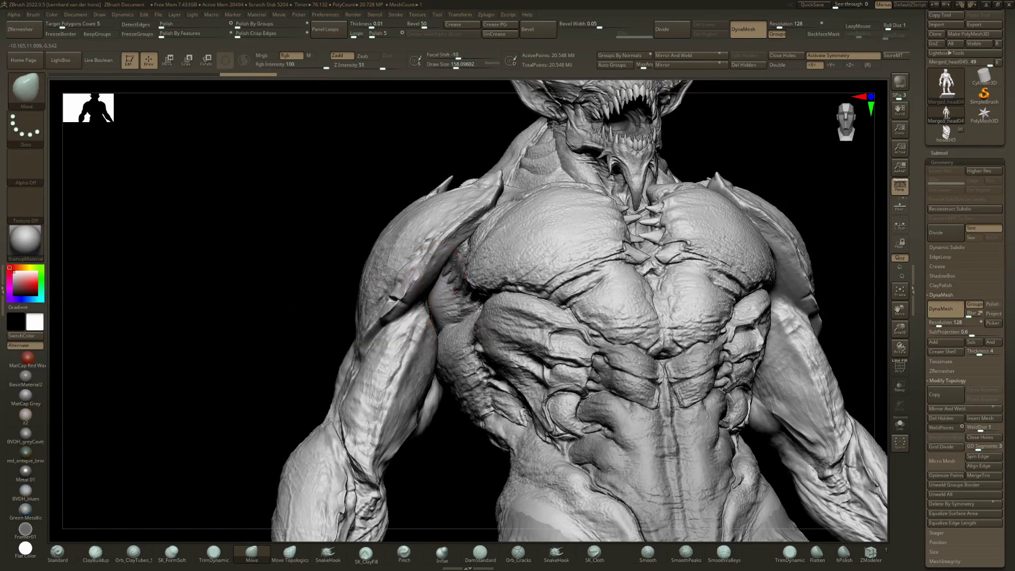
pyautogui.moveTo(425, 309); pyautogui.dragTo(453, 298, button='right')
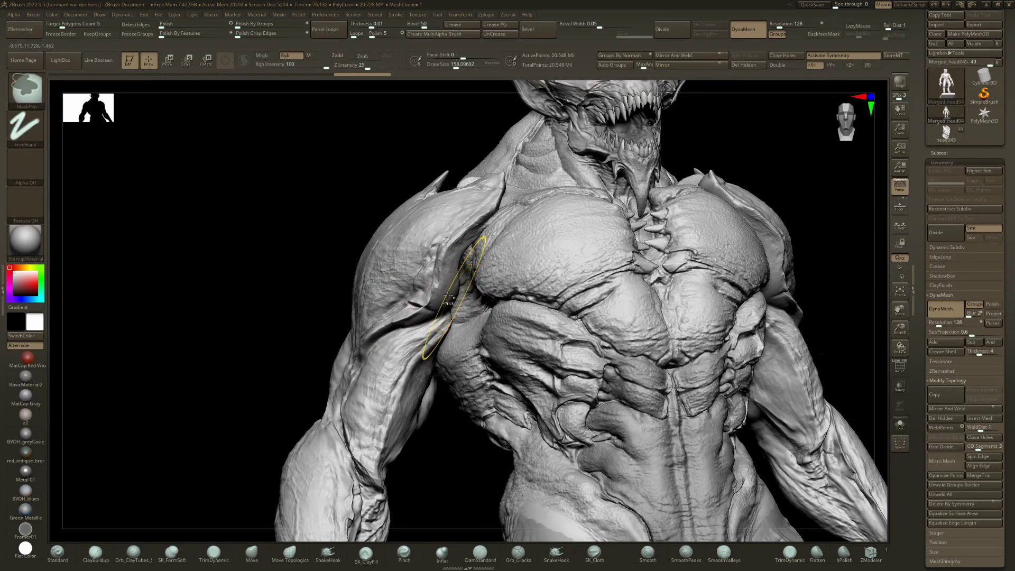
pyautogui.rightClick(449, 300)
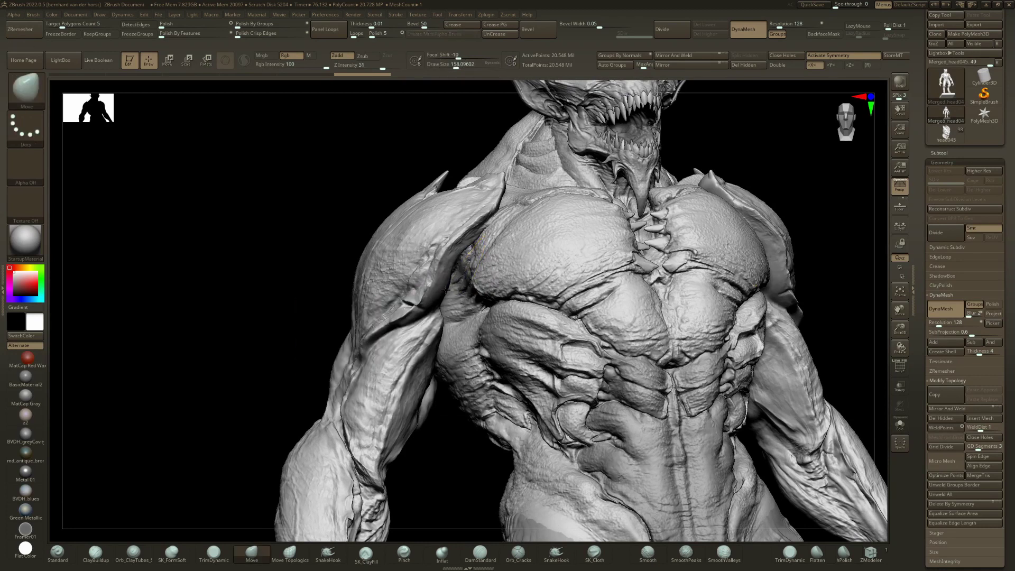
pyautogui.moveTo(444, 305); pyautogui.dragTo(435, 291, button='right')
# Step: Build up the armpit seam between the arm and chest with the ClayBuildup brush, reducing the draw size to about 119
pyautogui.press('b')
pyautogui.press('c')
pyautogui.press('b')
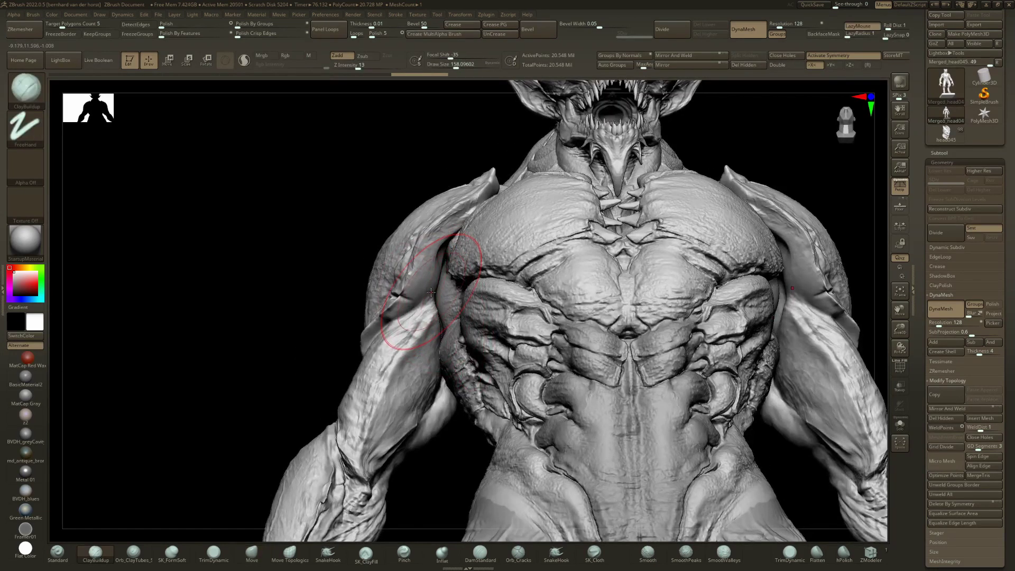
pyautogui.press('ctrl')
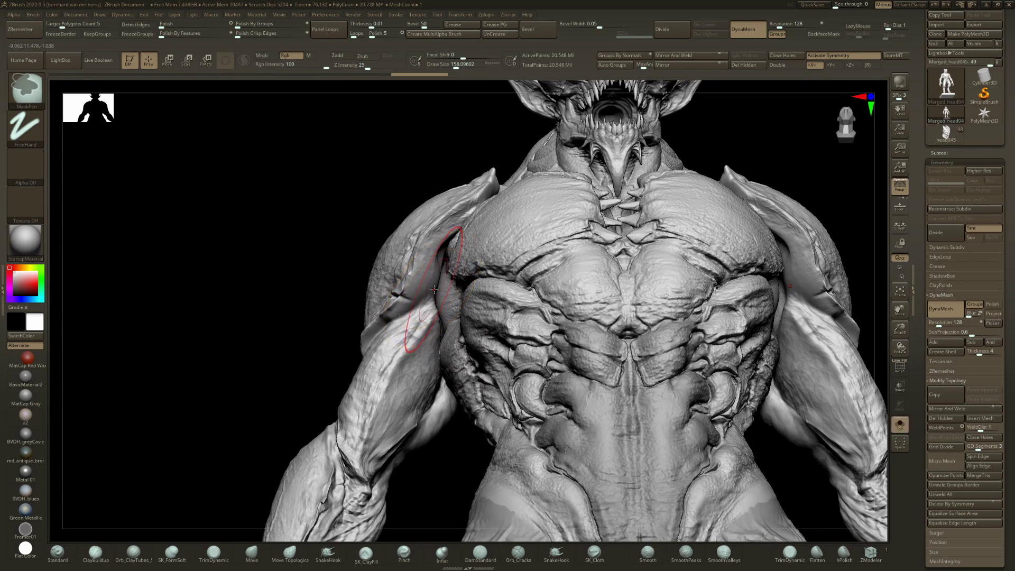
pyautogui.moveTo(432, 293); pyautogui.dragTo(449, 285, button='right')
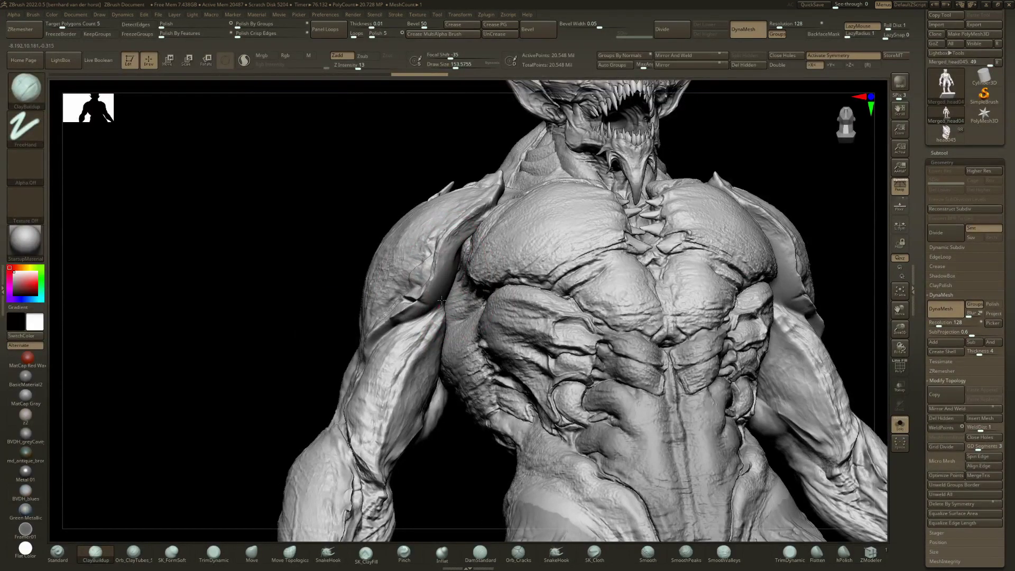
pyautogui.press('ctrl')
pyautogui.hotkey('ctrl', 'z')
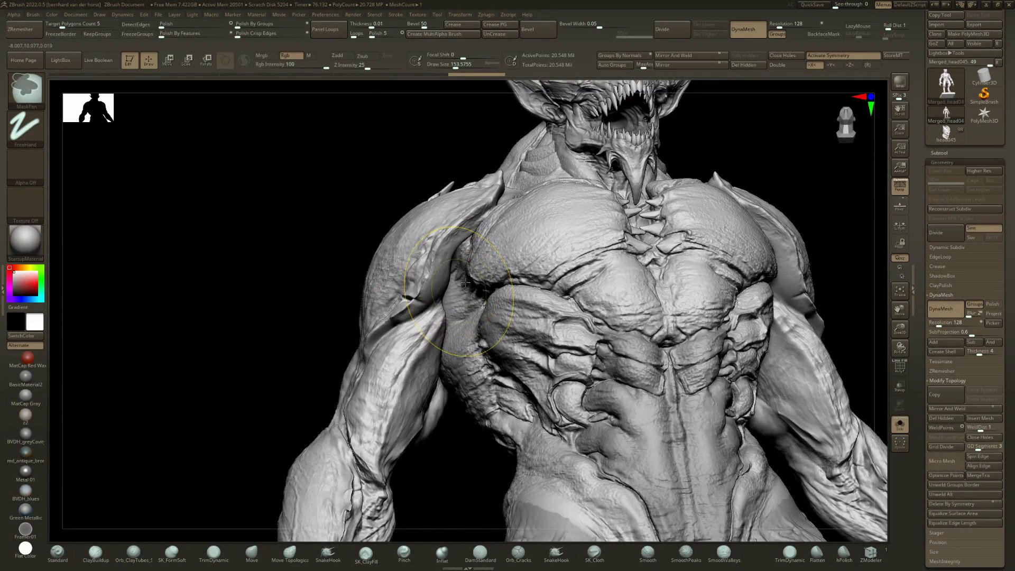
pyautogui.press('space')
pyautogui.moveTo(465, 287); pyautogui.dragTo(450, 281)
pyautogui.press('space')
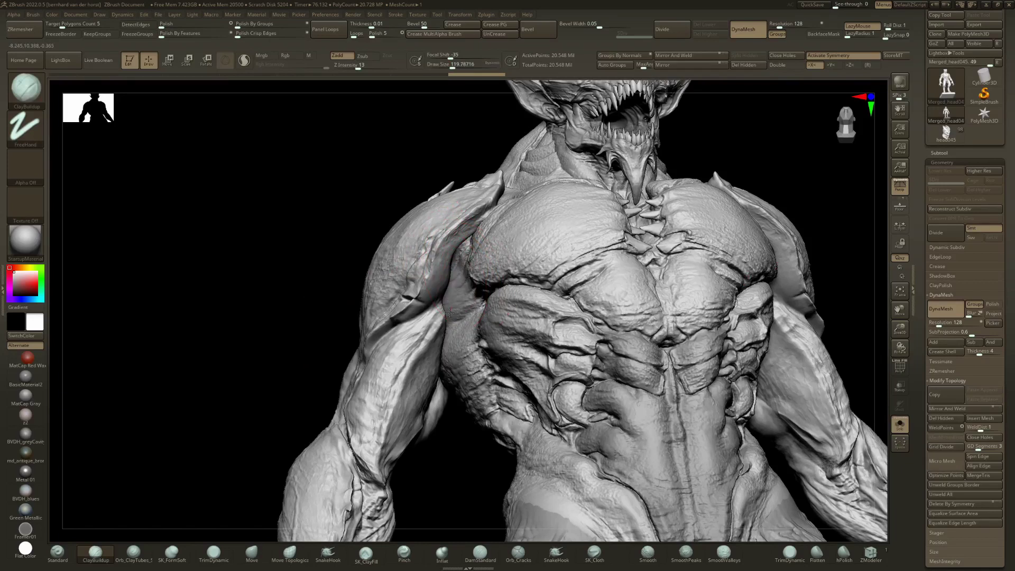
pyautogui.moveTo(457, 290)
pyautogui.mouseDown(button='right')
pyautogui.moveTo(474, 294)
pyautogui.moveTo(459, 244)
pyautogui.moveTo(458, 286)
pyautogui.mouseUp(button='right')
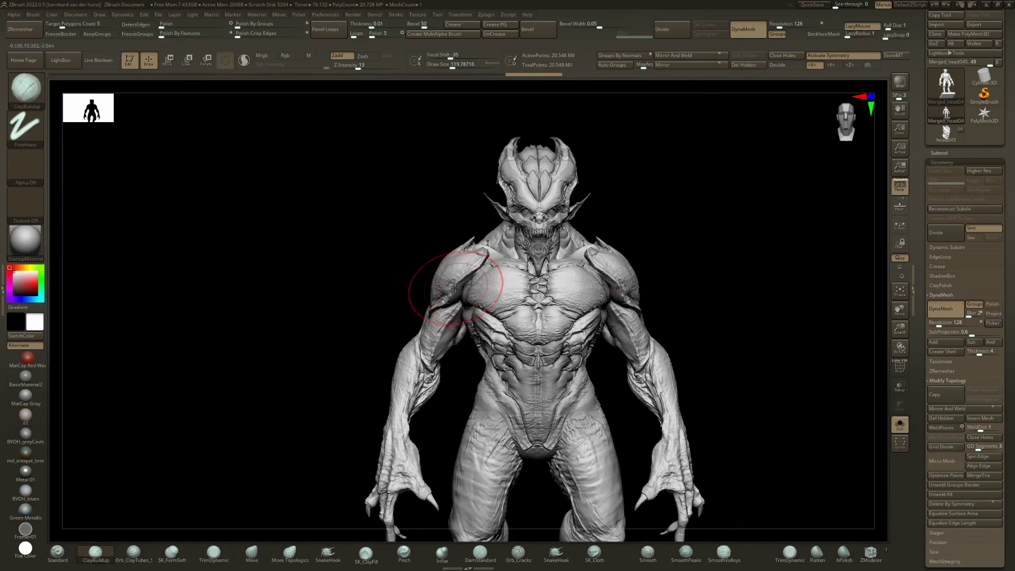
# Step: Adjust the shoulders against the body with the Move Topological brush, enlarging the draw size to about 293
pyautogui.press('b')
pyautogui.press('m')
pyautogui.press('t')
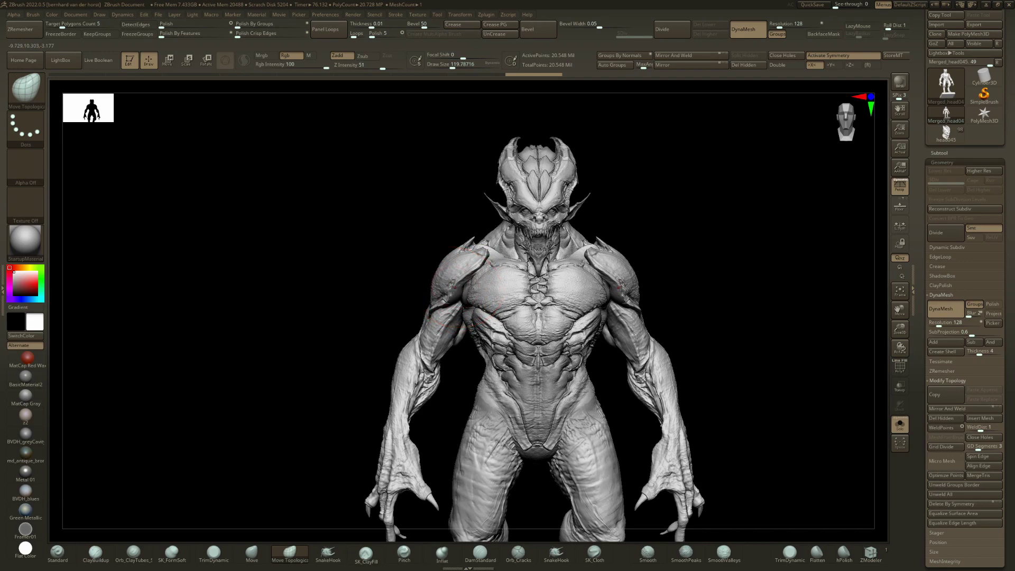
pyautogui.moveTo(448, 292)
pyautogui.mouseDown()
pyautogui.moveTo(469, 293)
pyautogui.moveTo(457, 288)
pyautogui.mouseUp()
pyautogui.moveTo(461, 286); pyautogui.dragTo(523, 283, button='right')
pyautogui.press('space')
pyautogui.moveTo(450, 290)
pyautogui.mouseDown()
pyautogui.moveTo(435, 277)
pyautogui.moveTo(451, 276)
pyautogui.mouseUp()
pyautogui.press('space')
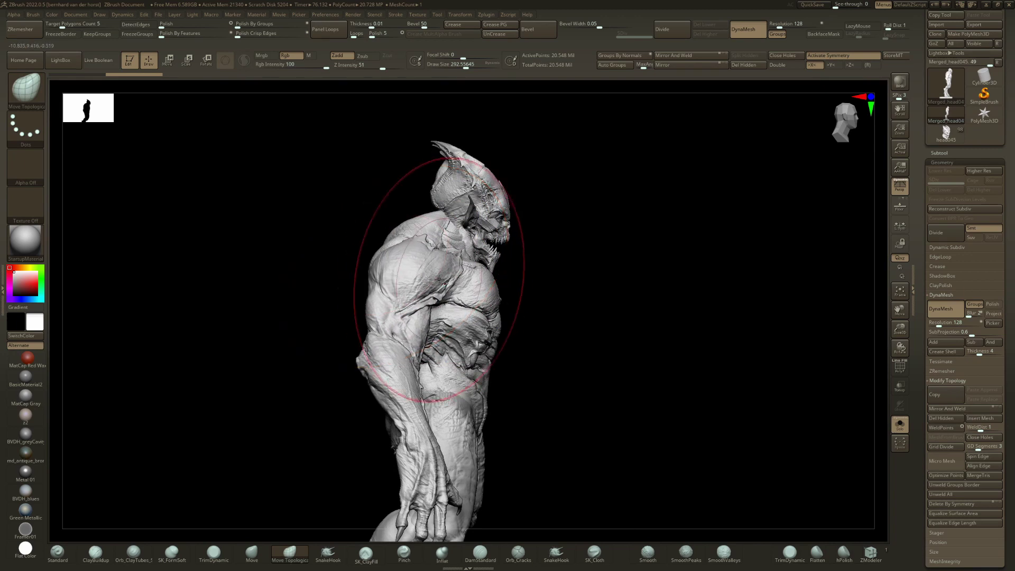
# Step: Mask both arms of the figure so that only the torso and main head surface stay free to move
pyautogui.moveTo(440, 276); pyautogui.dragTo(535, 299, button='right')
pyautogui.press('w')
pyautogui.moveTo(544, 301)
pyautogui.keyDown('ctrl'); pyautogui.mouseDown()
pyautogui.moveTo(466, 339)
pyautogui.moveTo(466, 312)
pyautogui.mouseUp(); pyautogui.keyUp('ctrl')
pyautogui.press('q')
pyautogui.press('space')
pyautogui.moveTo(523, 312); pyautogui.dragTo(464, 310, button='right')
pyautogui.moveTo(345, 305)
pyautogui.mouseDown(button='right')
pyautogui.moveTo(391, 295)
pyautogui.moveTo(345, 358)
pyautogui.mouseUp(button='right')
# Step: Push the chest and armpit surface against the masked arms with the Move brush at a draw size of about 145, and clear the mask
pyautogui.press('space')
pyautogui.moveTo(397, 310); pyautogui.dragTo(375, 334)
pyautogui.press('space')
pyautogui.keyDown('ctrl'); pyautogui.moveTo(374, 316); pyautogui.dragTo(370, 331, button='right'); pyautogui.keyUp('ctrl')
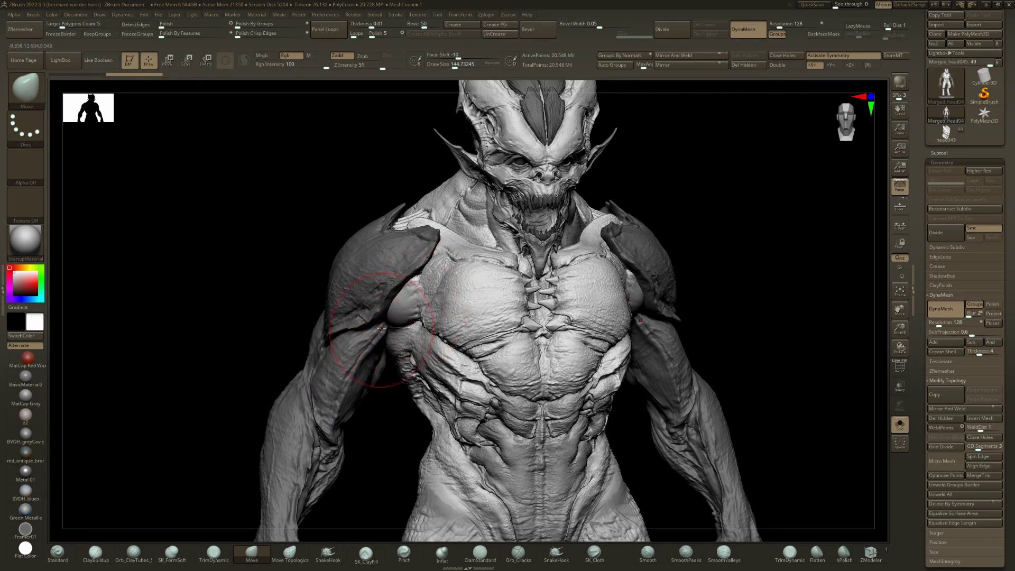
pyautogui.moveTo(381, 325)
pyautogui.mouseDown(button='right')
pyautogui.moveTo(403, 264)
pyautogui.moveTo(397, 254)
pyautogui.mouseUp(button='right')
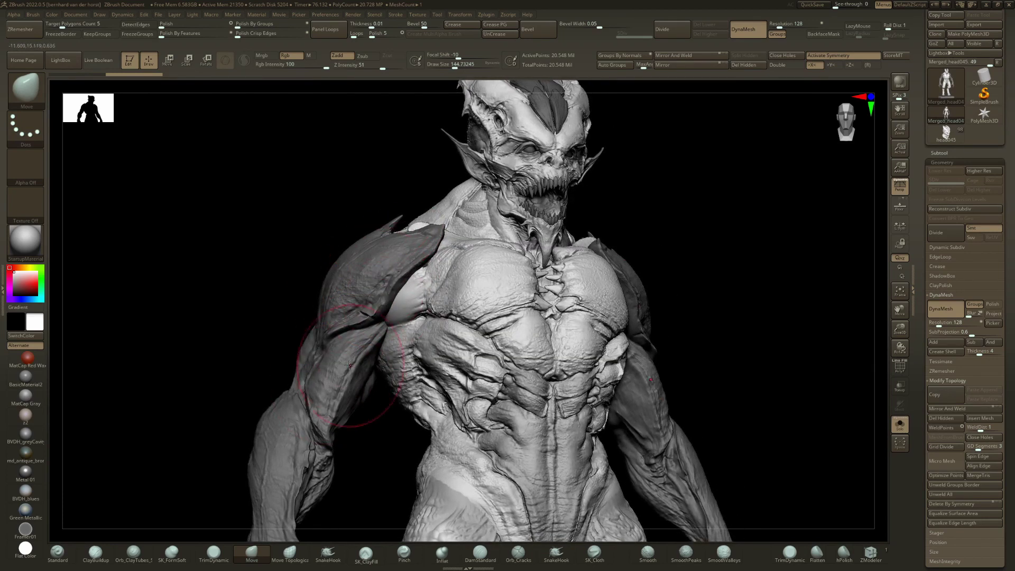
pyautogui.moveTo(449, 304); pyautogui.dragTo(456, 338, button='right')
pyautogui.keyDown('ctrl'); pyautogui.moveTo(722, 231); pyautogui.dragTo(735, 245); pyautogui.keyUp('ctrl')
pyautogui.keyDown('ctrl'); pyautogui.moveTo(534, 249); pyautogui.dragTo(476, 259, button='right'); pyautogui.keyUp('ctrl')
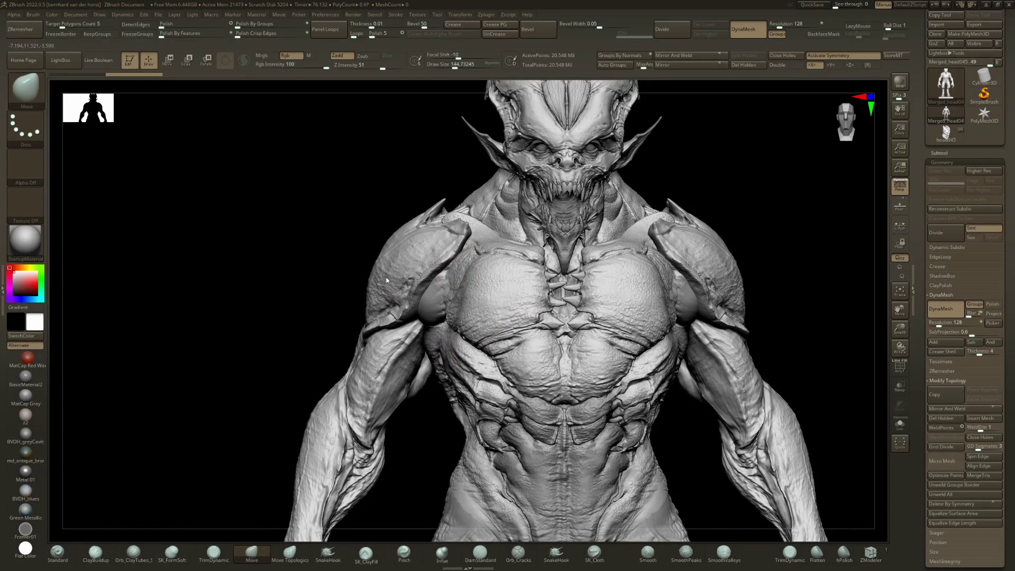
pyautogui.click(61, 60)
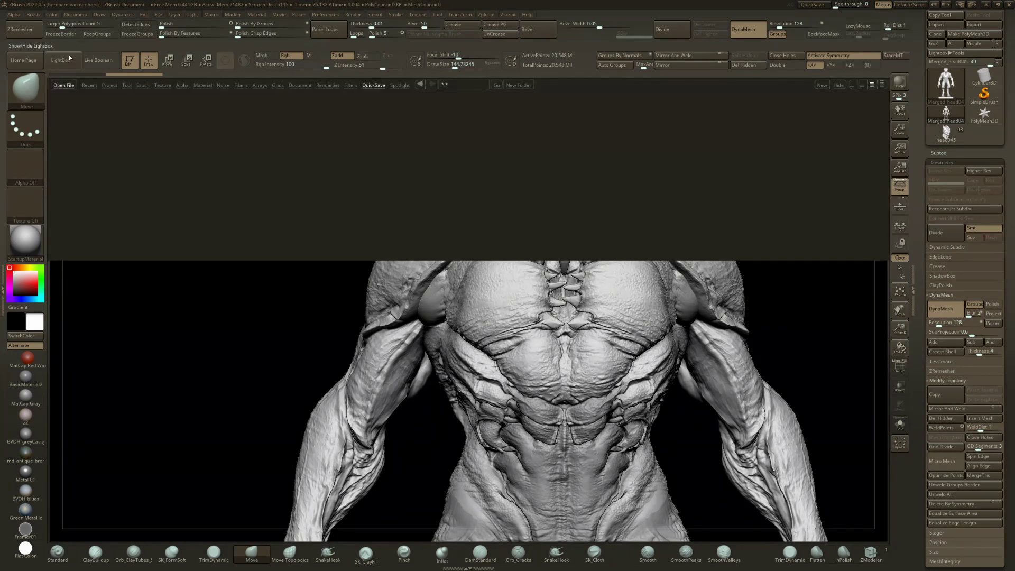
pyautogui.click(62, 65)
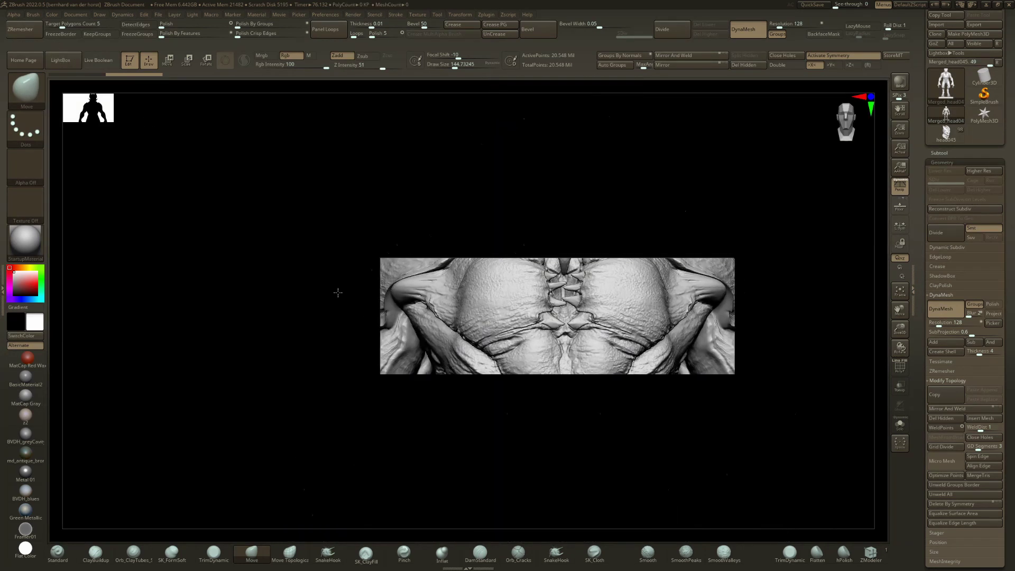
pyautogui.press('ctrl')
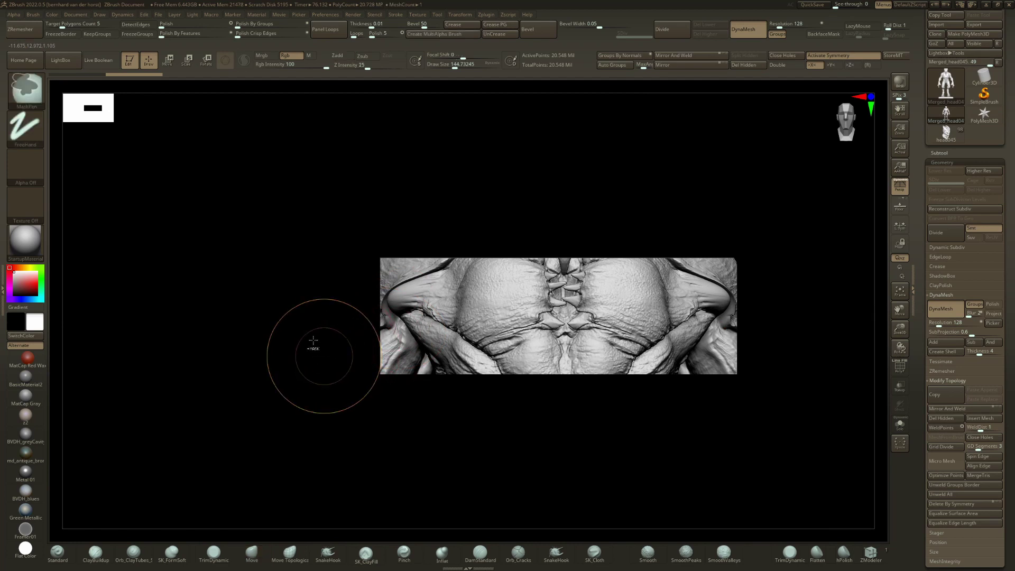
pyautogui.hotkey('ctrl', 'z')
# Step: Turn on the polygroup display and examine the separate groups of the head, teeth and eyes up close
pyautogui.moveTo(335, 349)
pyautogui.mouseDown(button='right')
pyautogui.moveTo(328, 340)
pyautogui.moveTo(389, 331)
pyautogui.moveTo(402, 254)
pyautogui.mouseUp(button='right')
pyautogui.keyDown('ctrl'); pyautogui.moveTo(429, 212); pyautogui.dragTo(459, 268, button='right'); pyautogui.keyUp('ctrl')
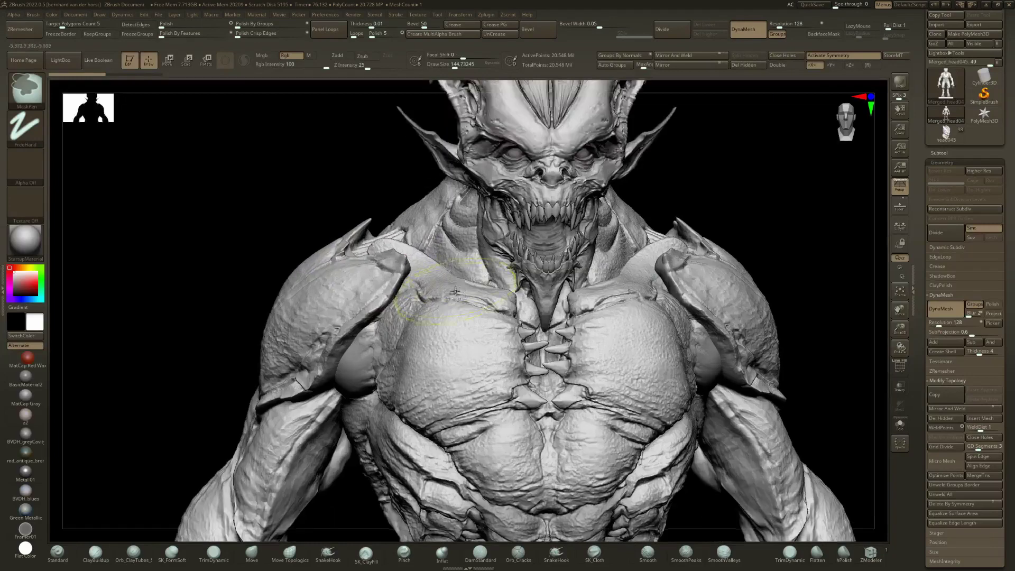
pyautogui.press('f')
pyautogui.press('ctrl')
pyautogui.hotkey('shift', 'f')
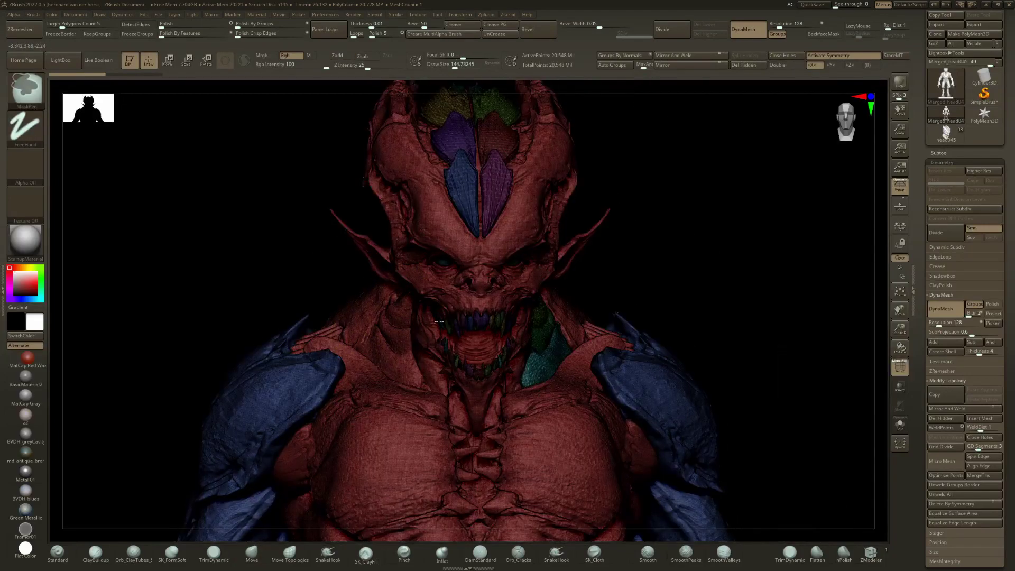
pyautogui.moveTo(398, 365); pyautogui.dragTo(477, 326)
pyautogui.moveTo(478, 325)
pyautogui.keyDown('ctrl'); pyautogui.mouseDown(button='right')
pyautogui.moveTo(447, 324)
pyautogui.moveTo(501, 317)
pyautogui.mouseUp(button='right'); pyautogui.keyUp('ctrl')
pyautogui.moveTo(502, 318); pyautogui.dragTo(578, 315)
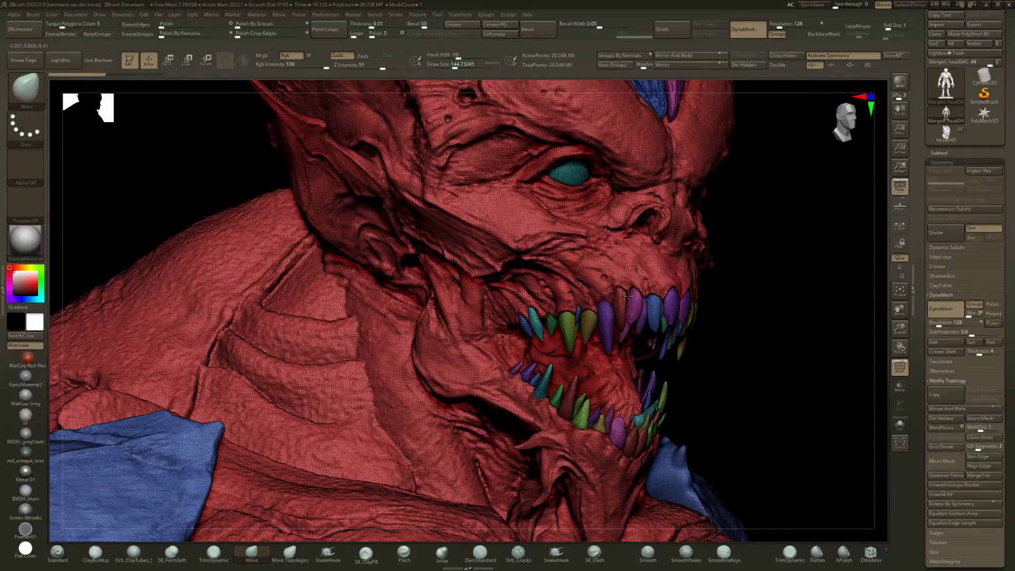
# Step: Compare the teeth and face with and without polygroup colours, leaving the polygroup display off
pyautogui.press('ctrl')
pyautogui.hotkey('shift', 'f')
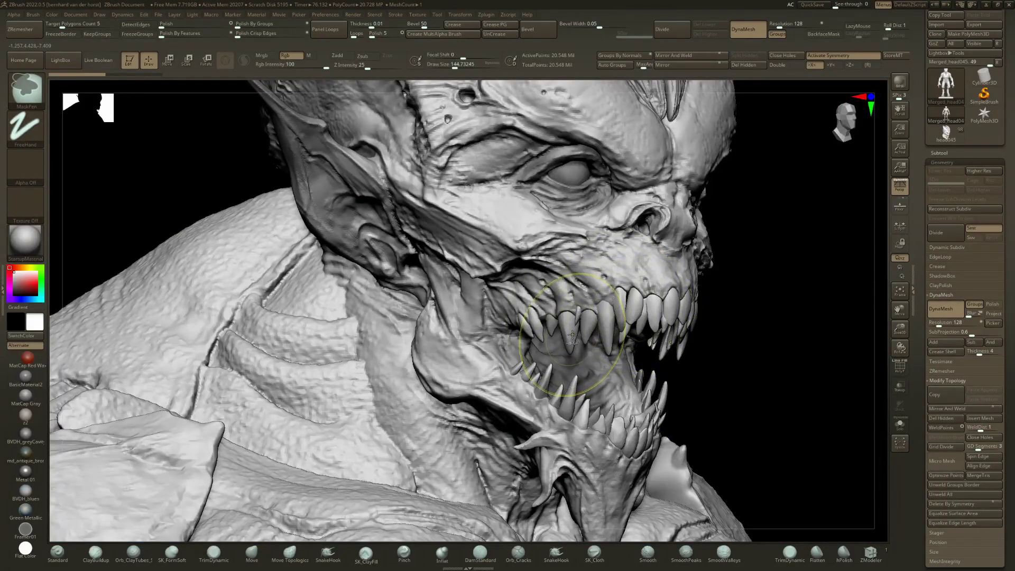
pyautogui.hotkey('shift', 'f')
pyautogui.hotkey('shift', 'f')
pyautogui.moveTo(622, 186); pyautogui.dragTo(566, 178, button='right')
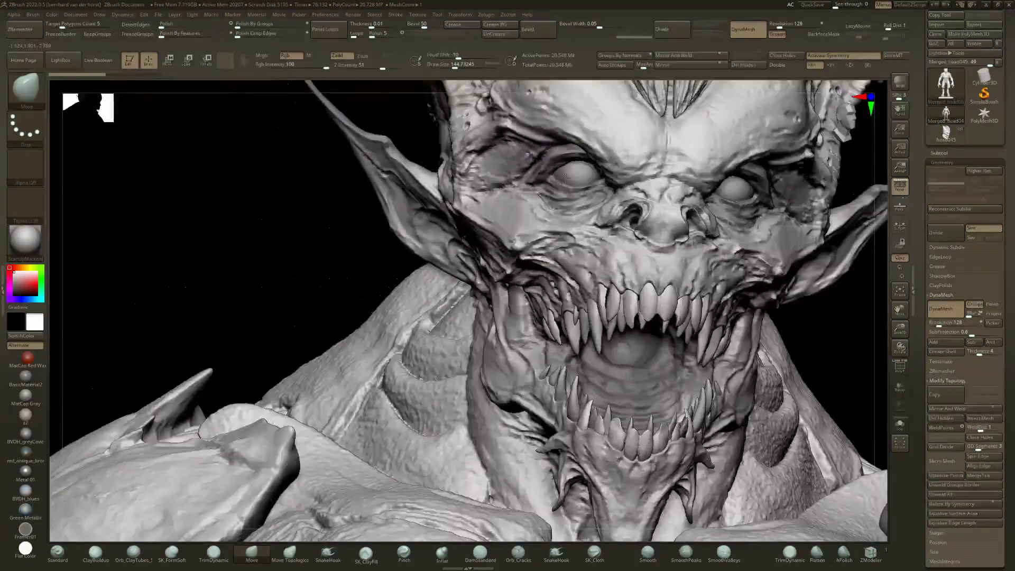
# Step: Isolate the eyeball's polygroup, invert the visibility, inspect the eyeball alone again and show the whole figure
pyautogui.hotkey('ctrl', 'shift')
pyautogui.keyDown('ctrl'); pyautogui.keyDown('shift'); pyautogui.click(569, 194); pyautogui.keyUp('shift'); pyautogui.keyUp('ctrl')
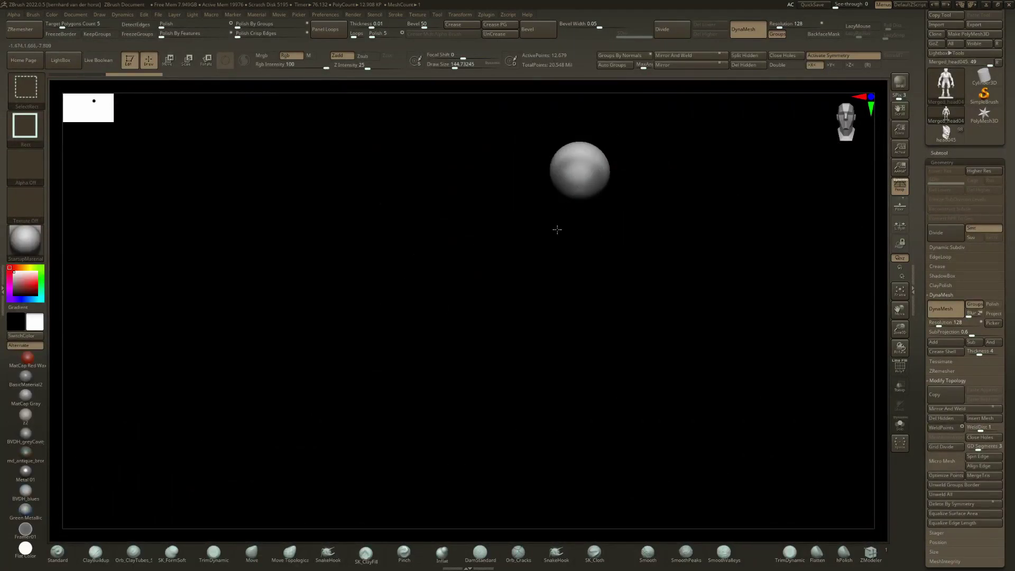
pyautogui.keyDown('ctrl'); pyautogui.keyDown('shift'); pyautogui.click(472, 252); pyautogui.keyUp('shift'); pyautogui.keyUp('ctrl')
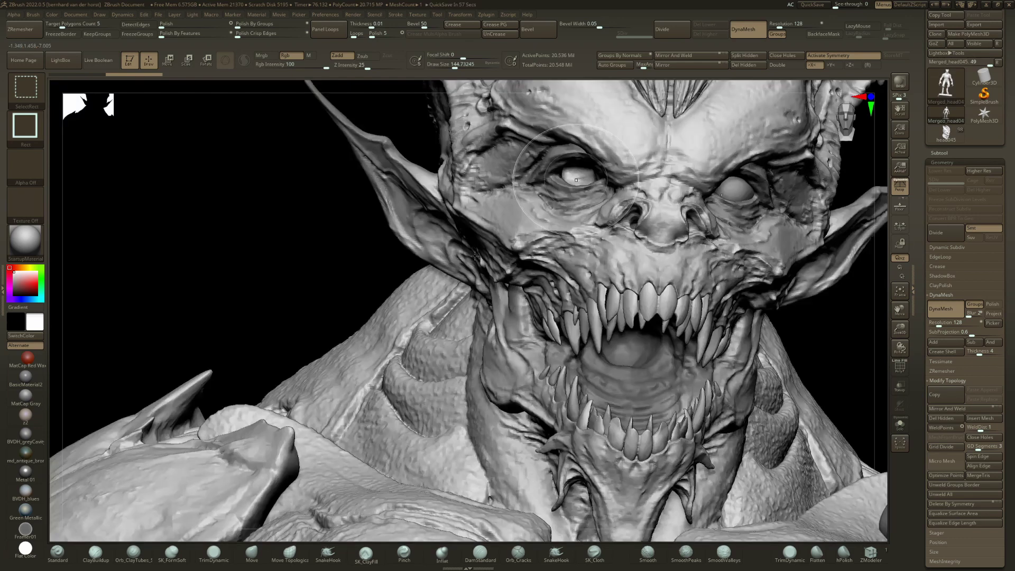
pyautogui.keyDown('alt'); pyautogui.moveTo(473, 252); pyautogui.dragTo(407, 241, button='right'); pyautogui.keyUp('alt')
pyautogui.hotkey('ctrl', 'z')
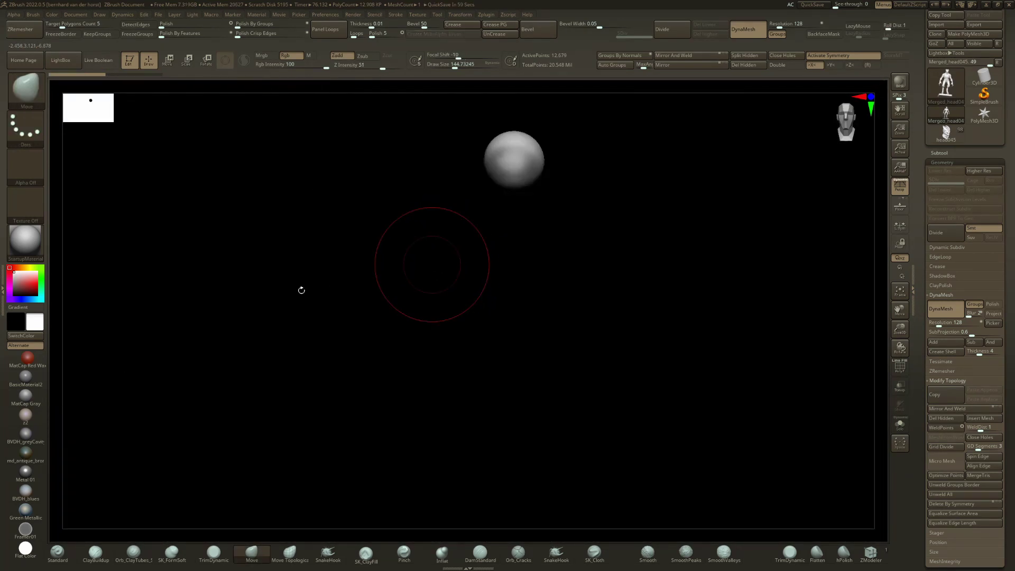
pyautogui.press('ctrl')
pyautogui.keyDown('ctrl'); pyautogui.moveTo(392, 281); pyautogui.dragTo(364, 271, button='right'); pyautogui.keyUp('ctrl')
pyautogui.hotkey('ctrl', 'shift')
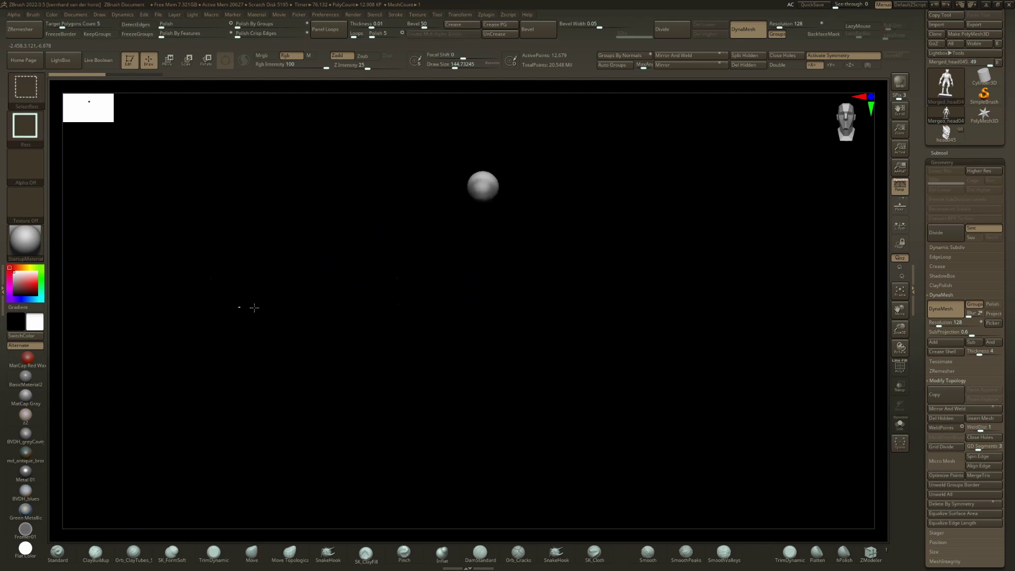
pyautogui.keyDown('ctrl'); pyautogui.keyDown('shift'); pyautogui.click(293, 318); pyautogui.keyUp('shift'); pyautogui.keyUp('ctrl')
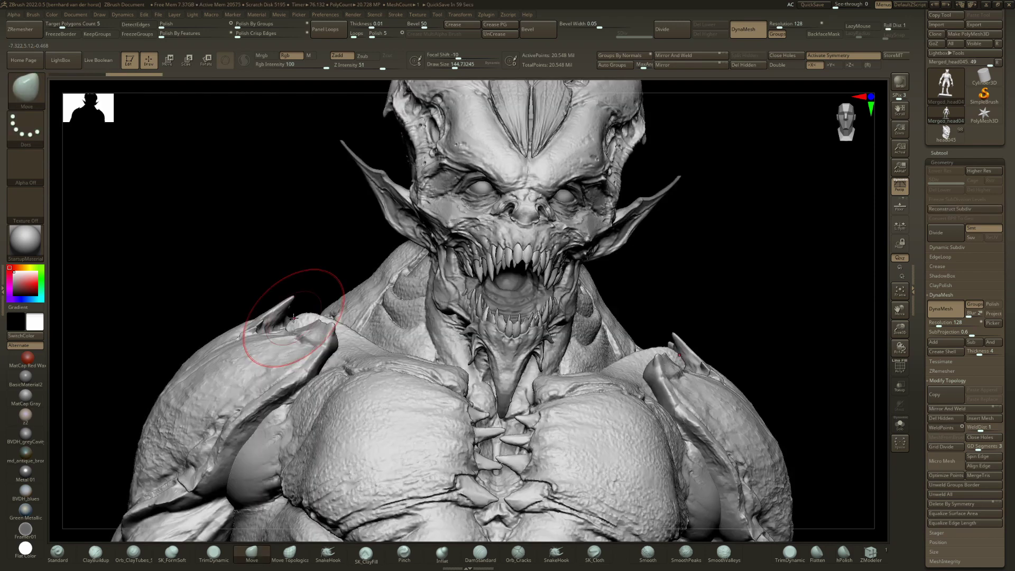
# Step: Switch back to the head045 tool with its separate subtools and examine the demon's head and upper body
pyautogui.moveTo(294, 318); pyautogui.dragTo(408, 335, button='right')
pyautogui.keyDown('alt'); pyautogui.moveTo(462, 175); pyautogui.dragTo(392, 295, button='right'); pyautogui.keyUp('alt')
pyautogui.hotkey('shift', 'f')
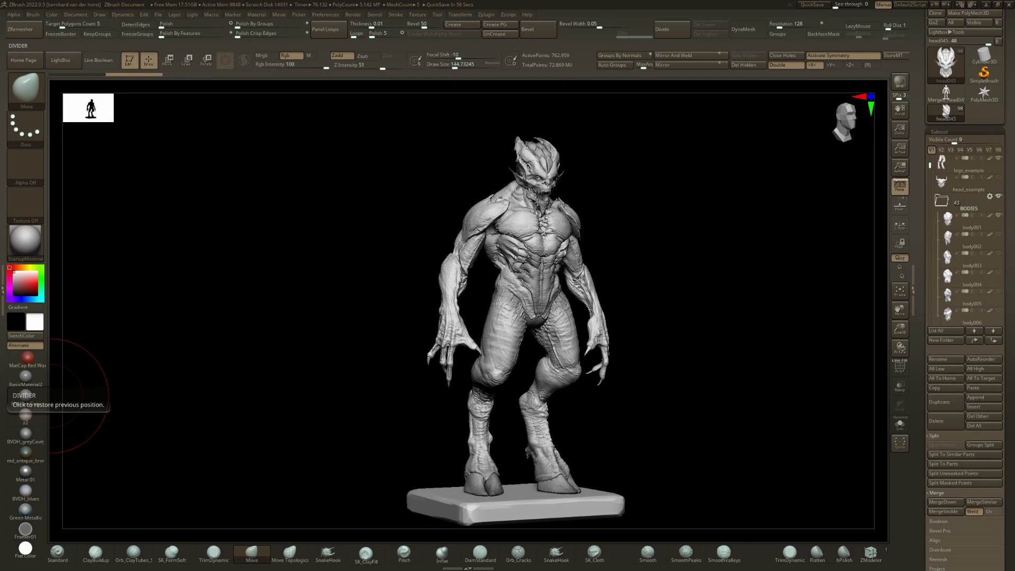
pyautogui.moveTo(406, 274); pyautogui.dragTo(487, 288)
pyautogui.moveTo(487, 288); pyautogui.dragTo(495, 287, button='right')
pyautogui.keyDown('ctrl'); pyautogui.moveTo(505, 249); pyautogui.dragTo(470, 370, button='right'); pyautogui.keyUp('ctrl')
pyautogui.moveTo(417, 334); pyautogui.dragTo(484, 340, button='right')
pyautogui.moveTo(483, 339); pyautogui.dragTo(603, 351)
pyautogui.moveTo(574, 296)
pyautogui.mouseDown(button='right')
pyautogui.moveTo(495, 277)
pyautogui.moveTo(511, 231)
pyautogui.moveTo(528, 224)
pyautogui.moveTo(488, 328)
pyautogui.mouseUp(button='right')
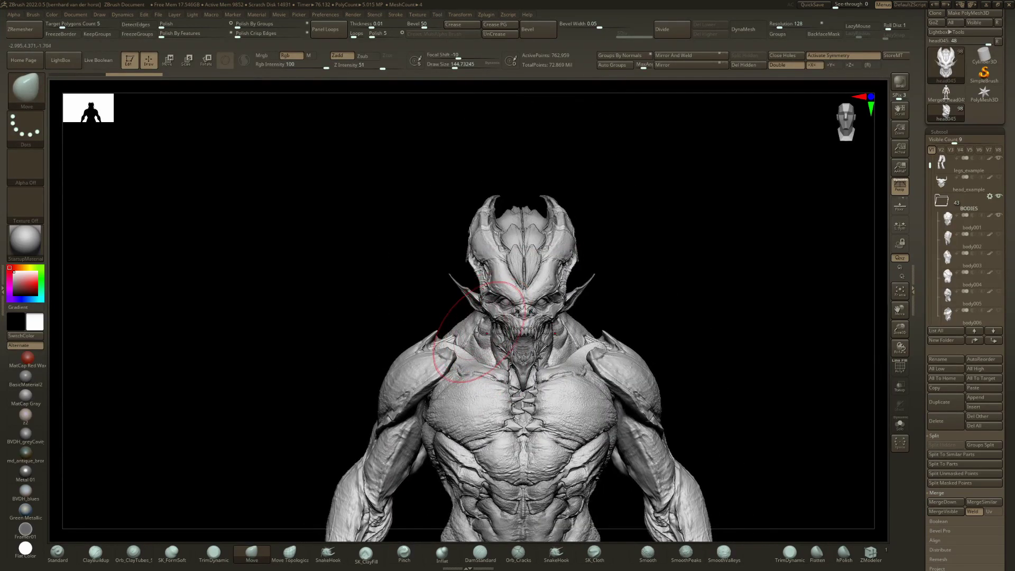